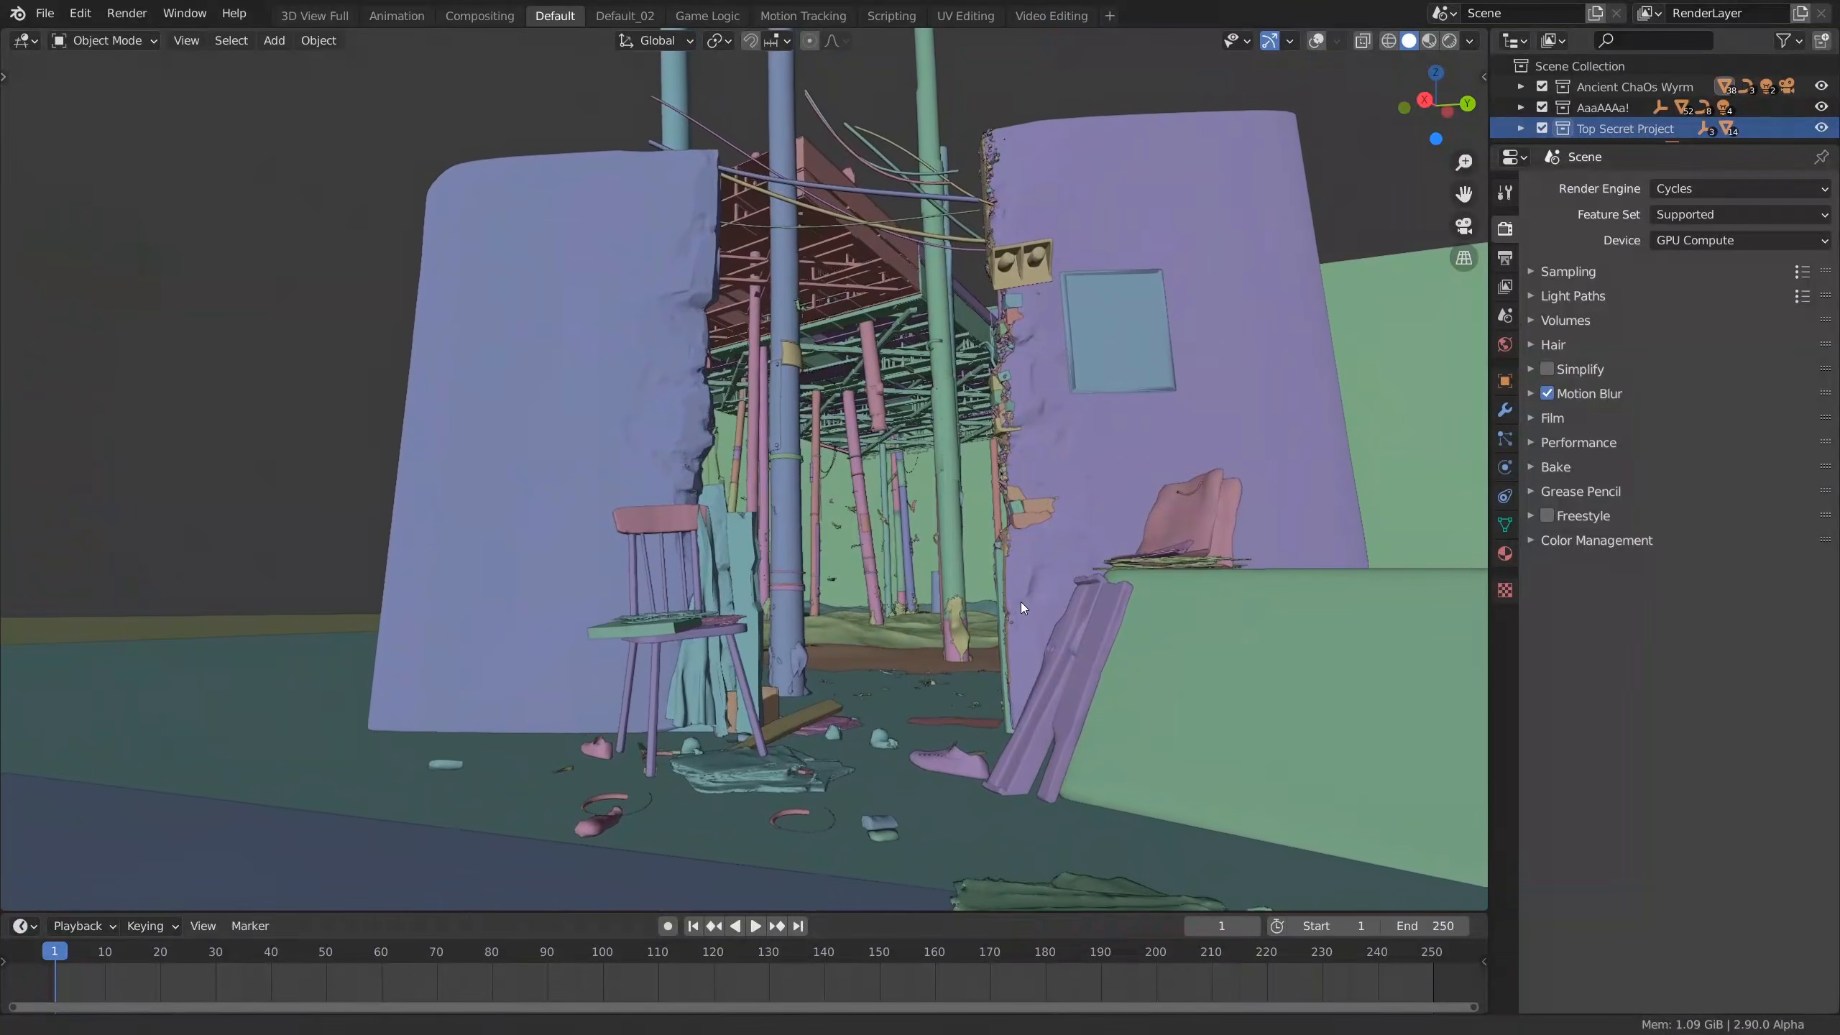
# Step: Switch the viewport to rendered shading and expand the Sampling and Denoising settings
pyautogui.hotkey('shift', 'z')
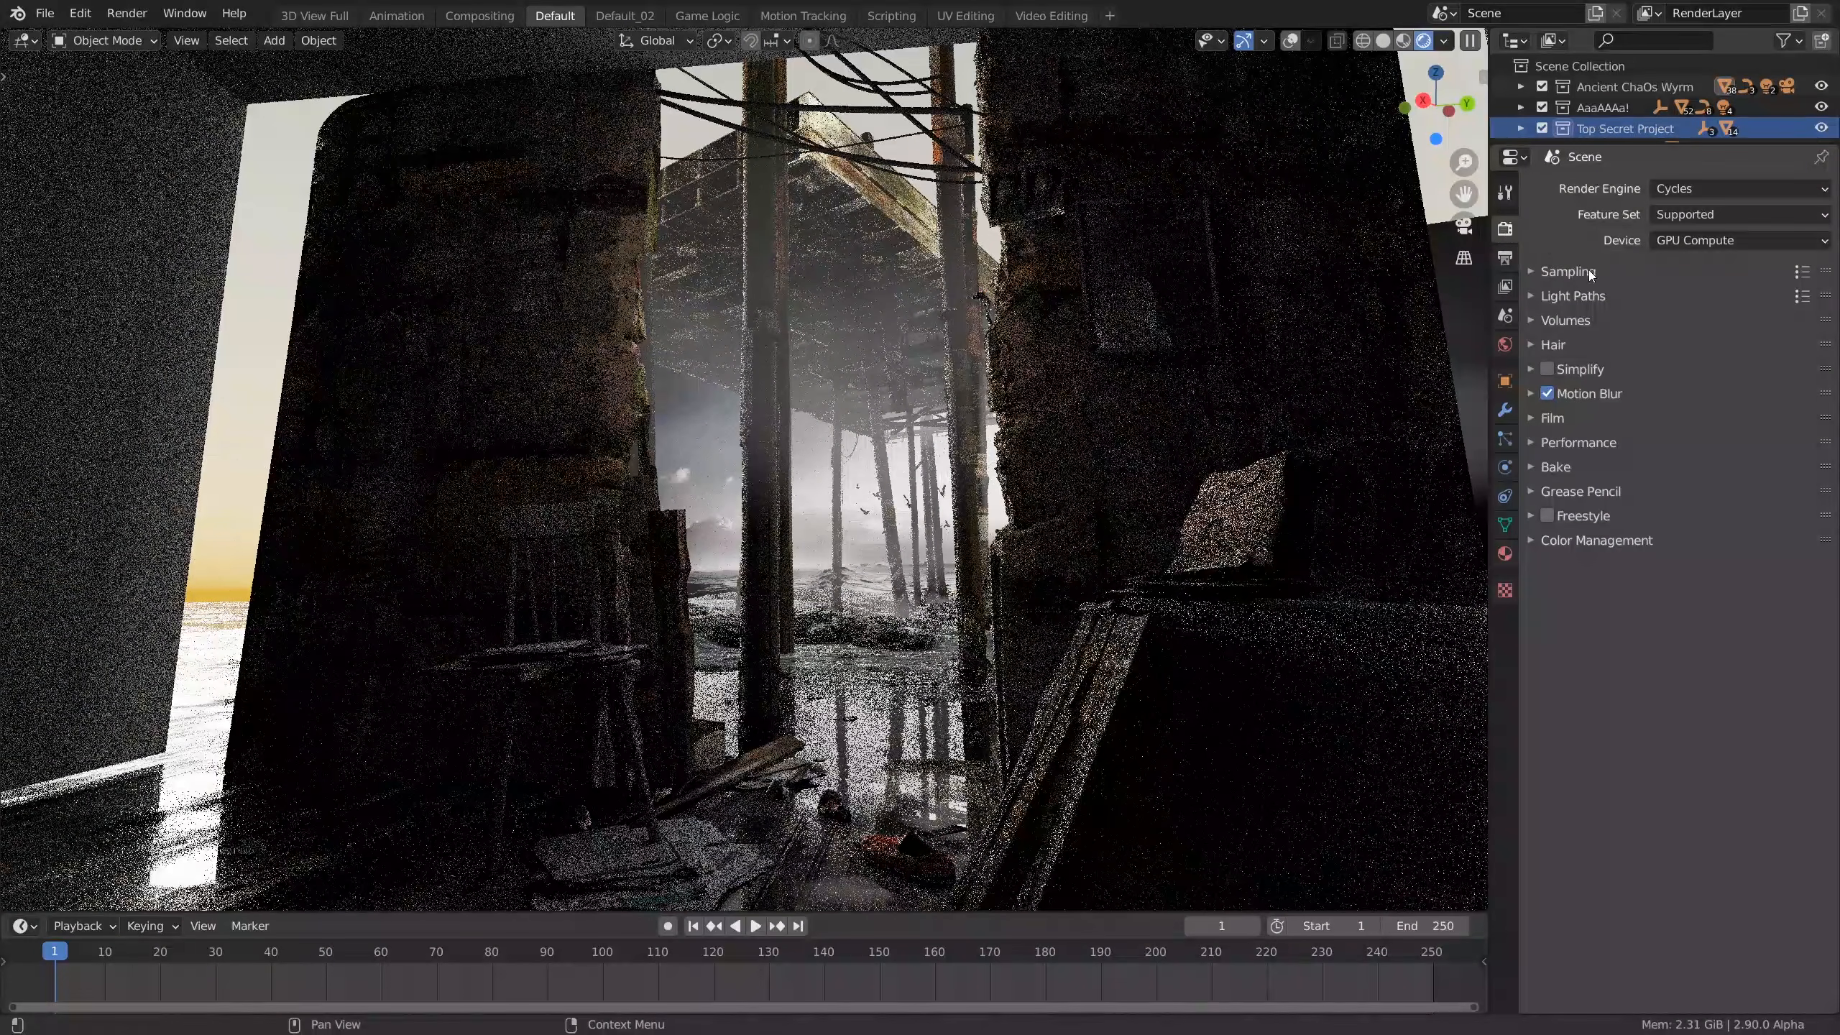
pyautogui.click(1588, 272)
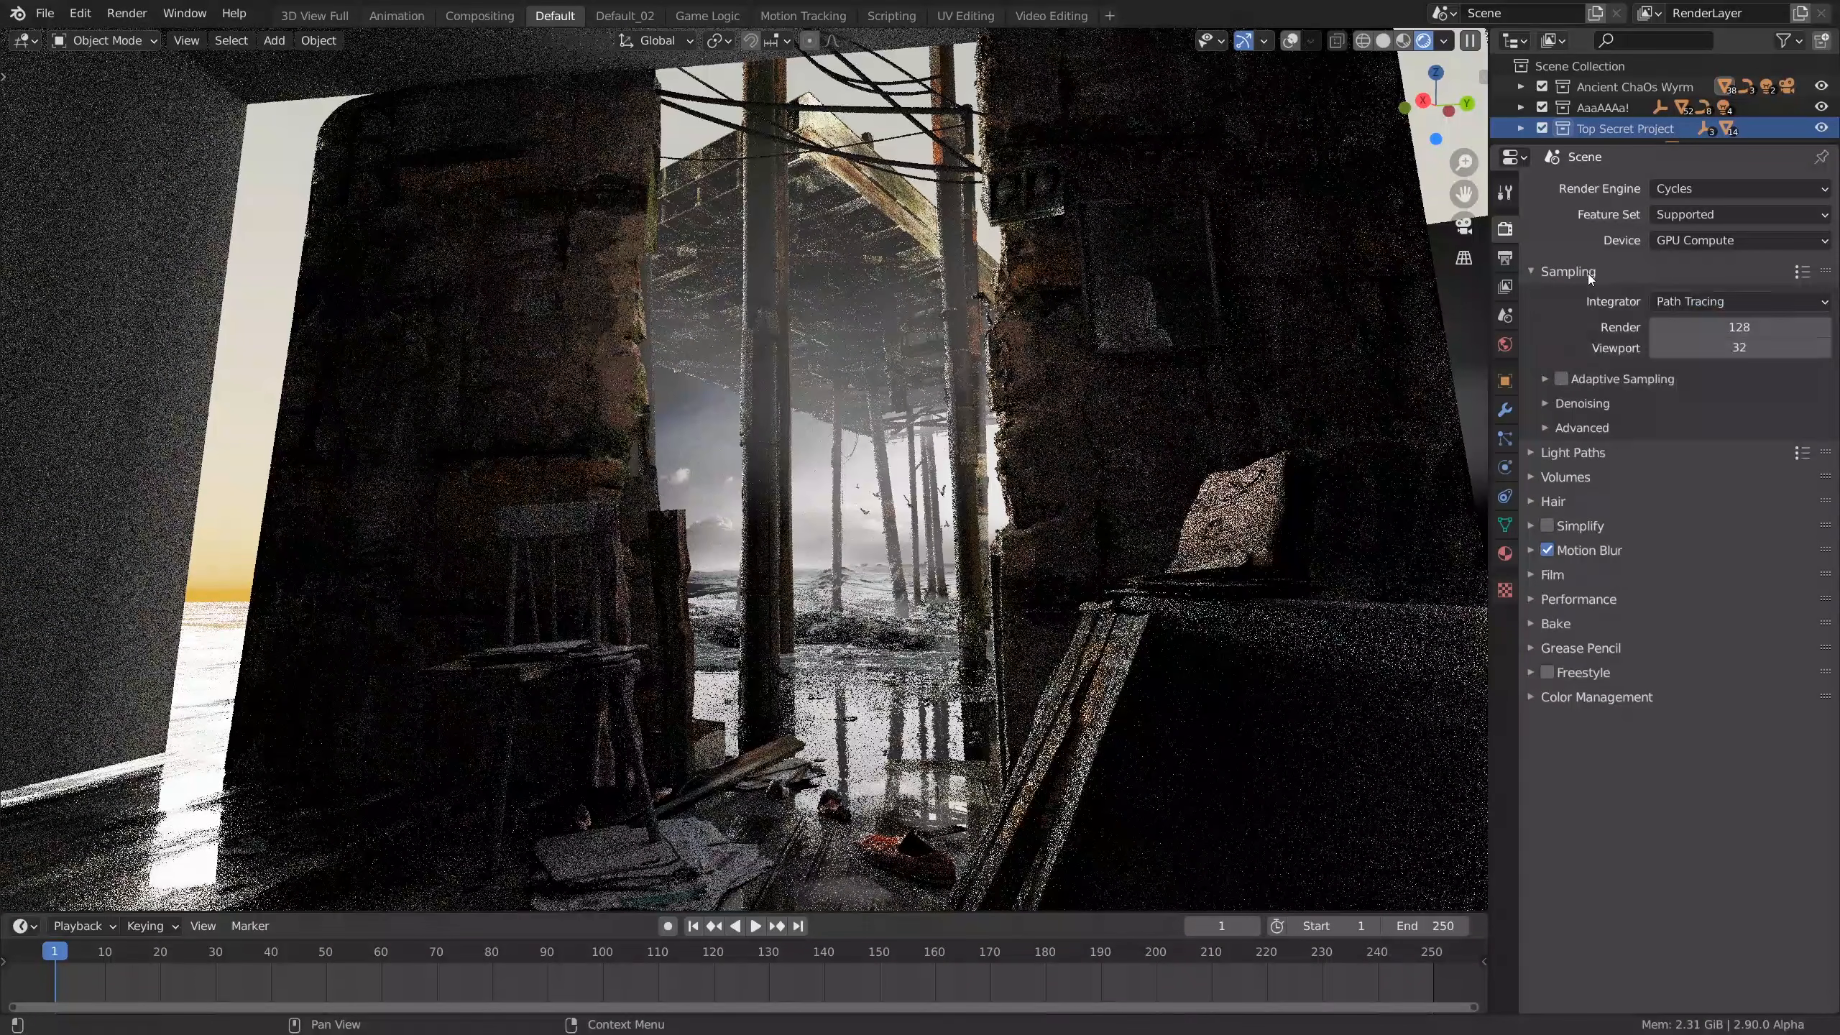
pyautogui.click(1585, 404)
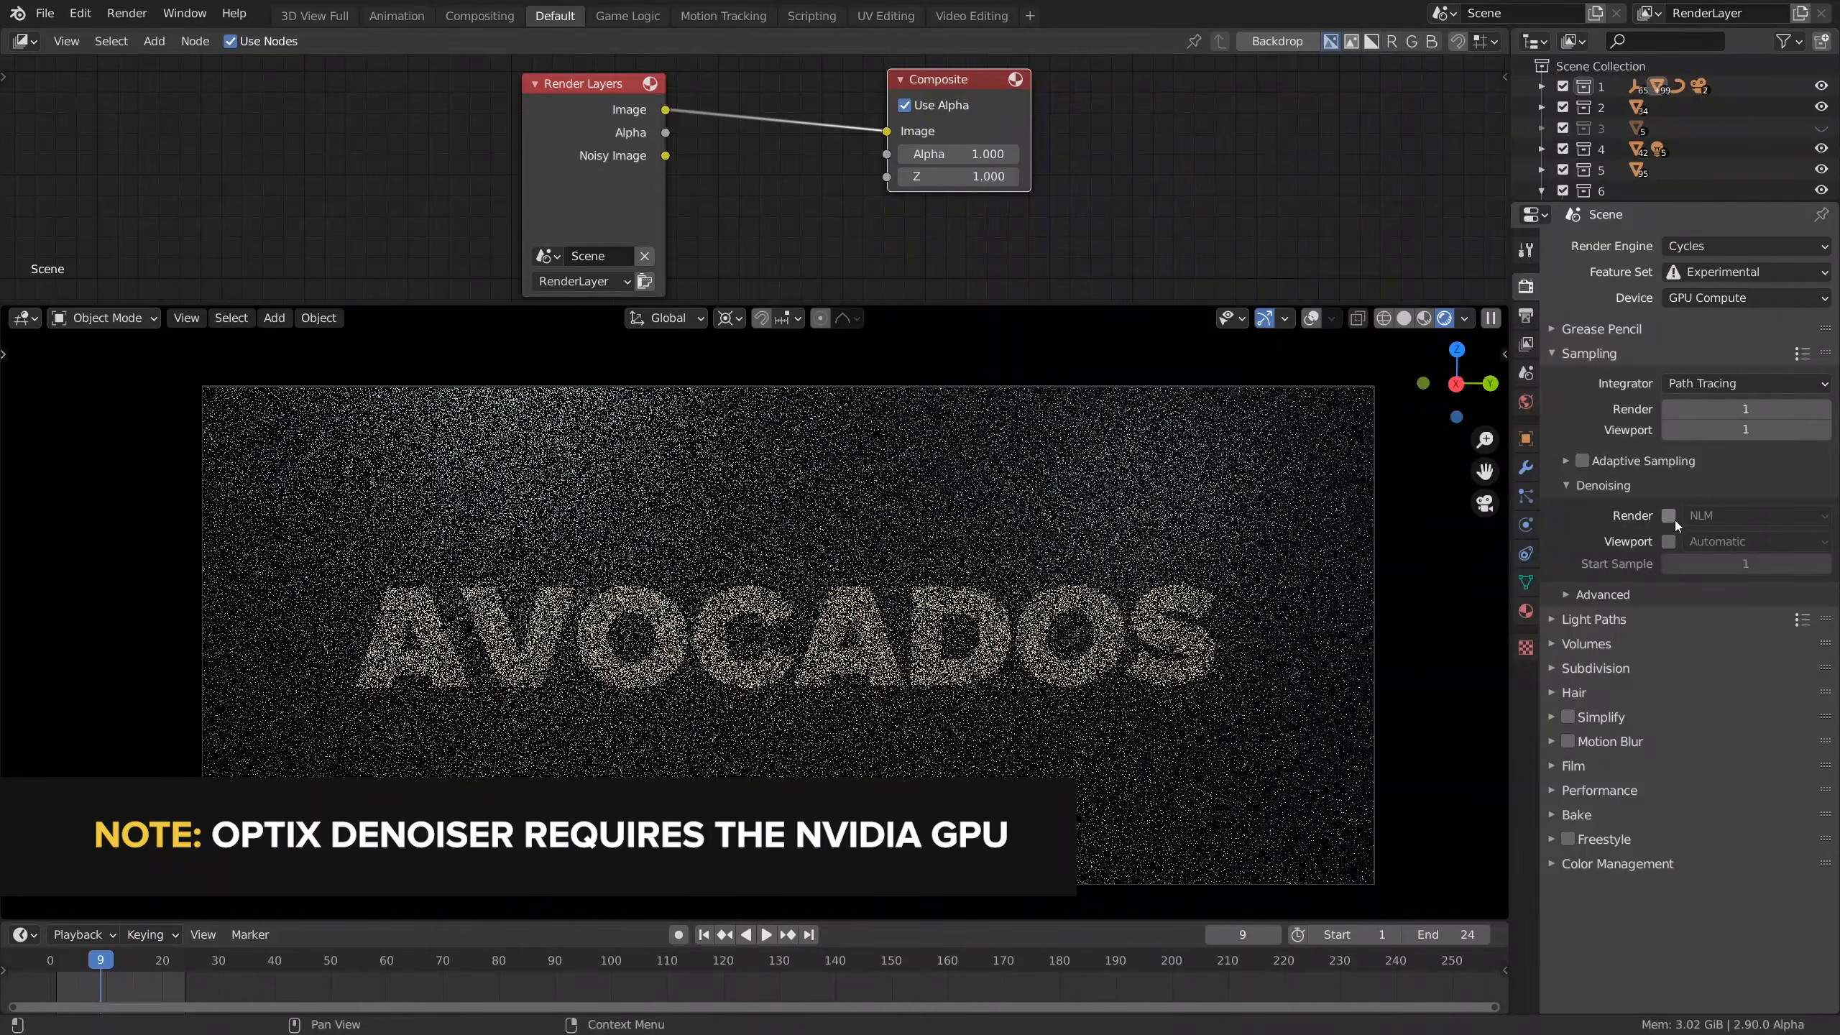
# Step: Enable render denoising with NLM, render frame 9 and inspect the AVOCADOS lettering up close
pyautogui.click(1668, 517)
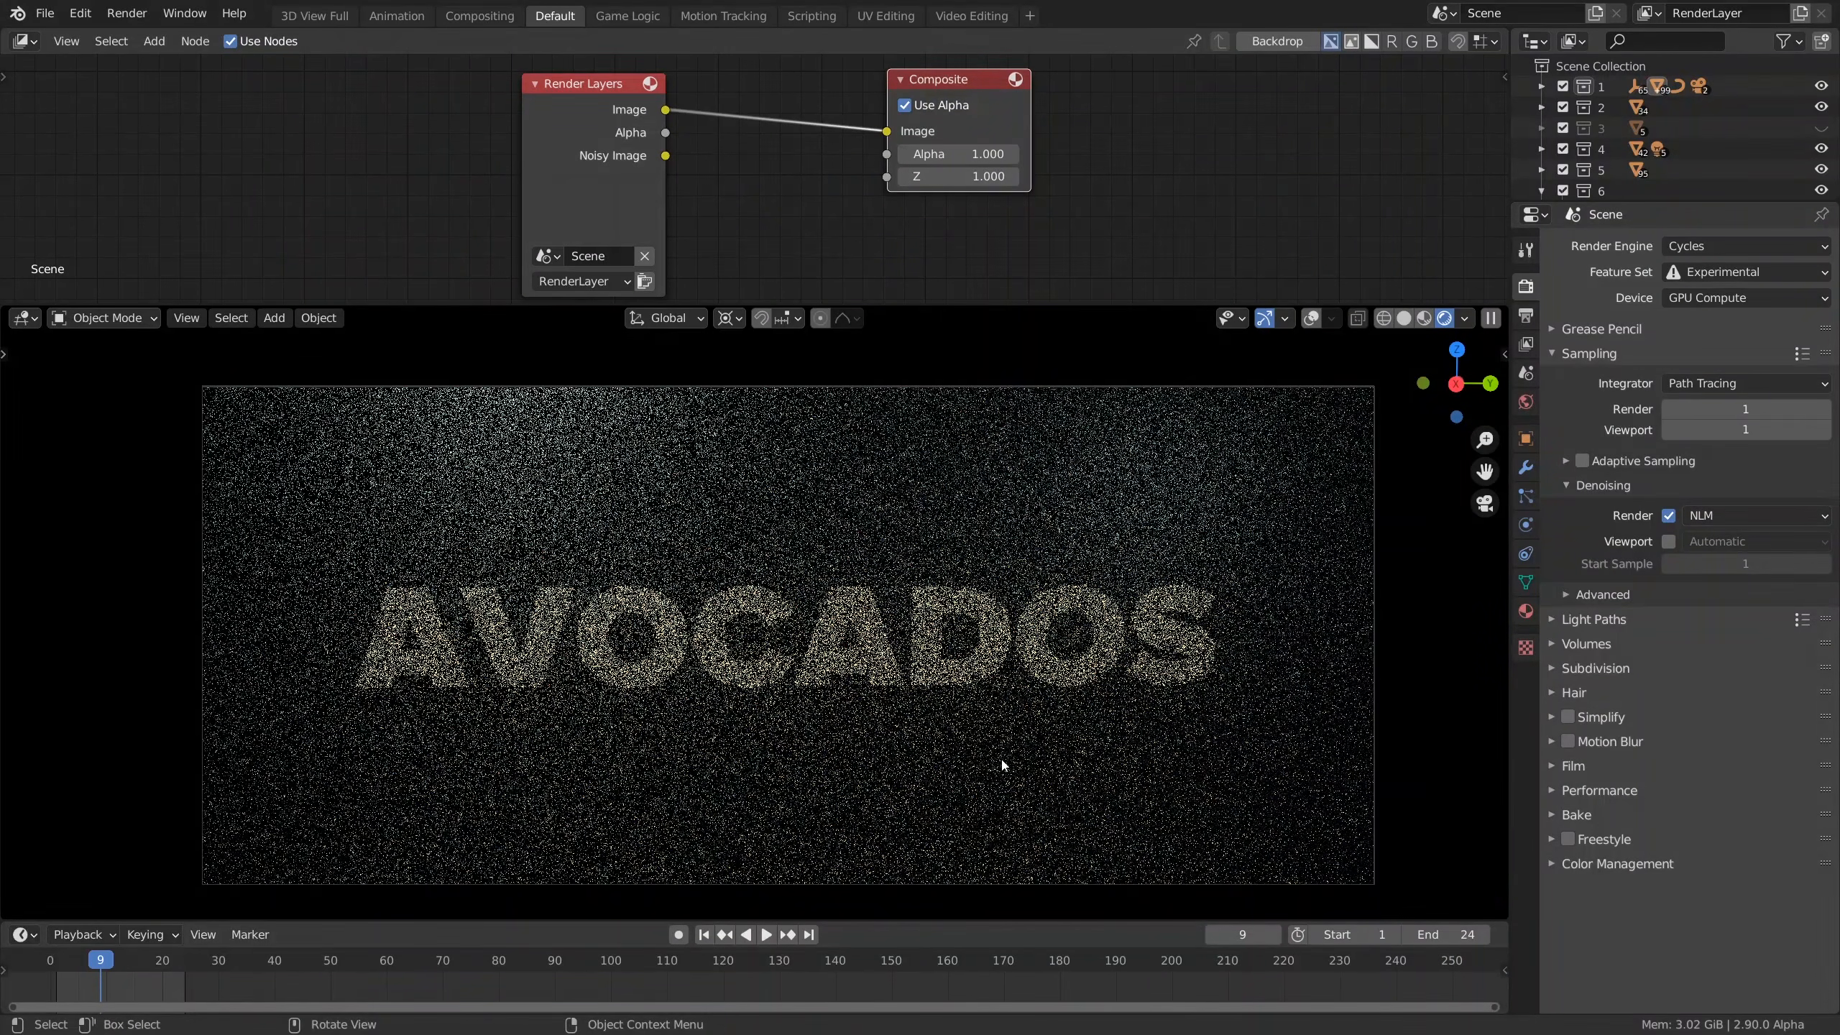
pyautogui.press('F12')
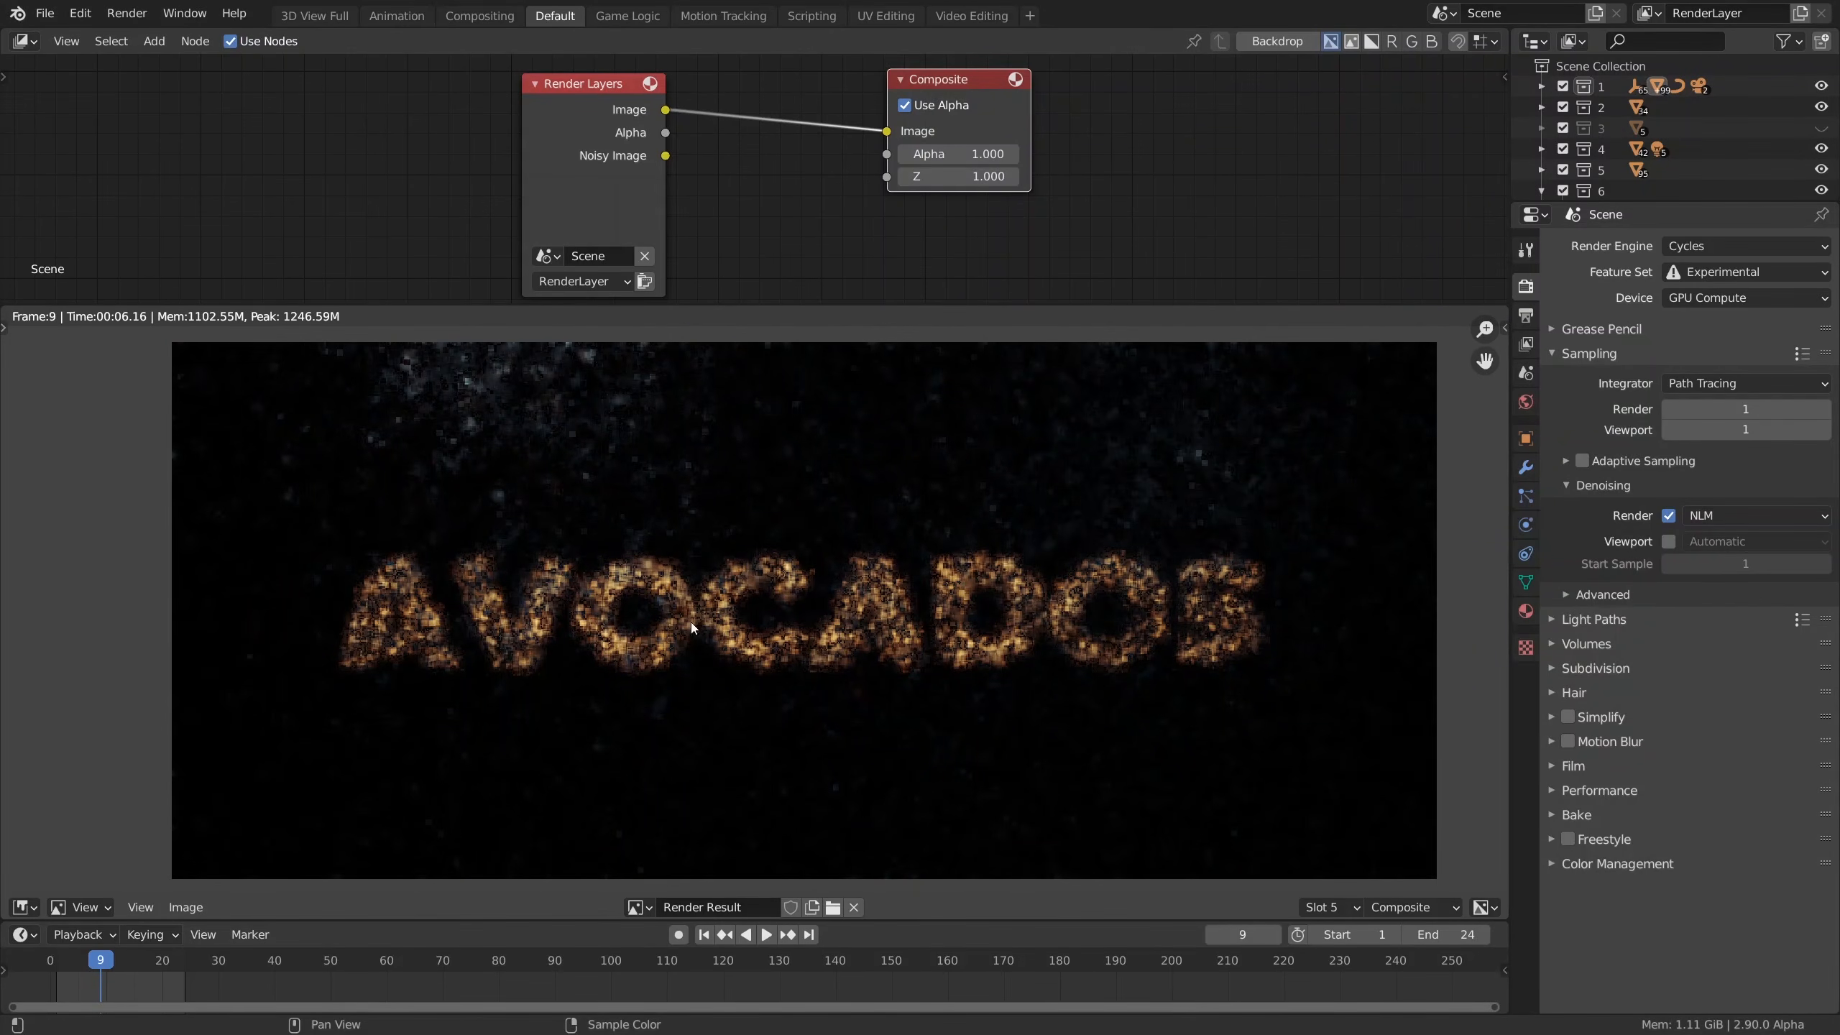
pyautogui.scroll(5, 650, 616)
pyautogui.moveTo(650, 615)
pyautogui.mouseDown(button='middle')
pyautogui.moveTo(622, 613)
pyautogui.moveTo(638, 625)
pyautogui.mouseUp(button='middle')
pyautogui.scroll(-6, 621, 613)
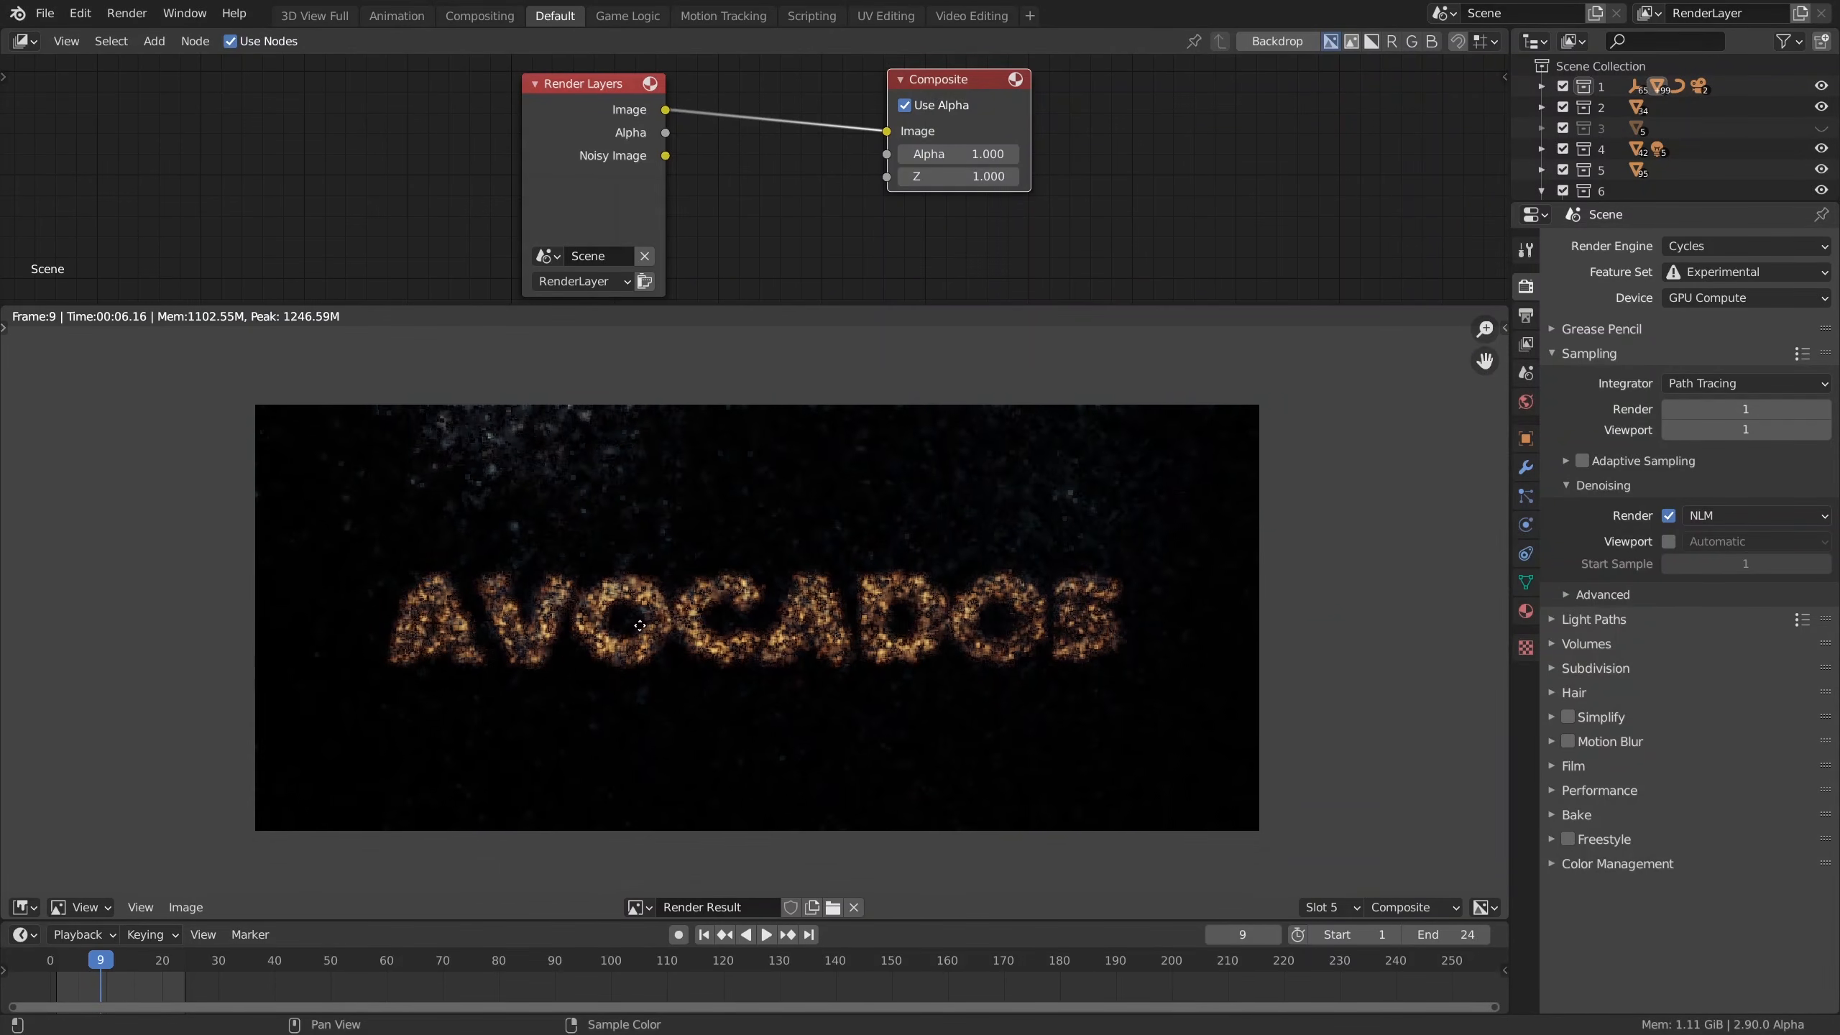
pyautogui.scroll(1, 638, 624)
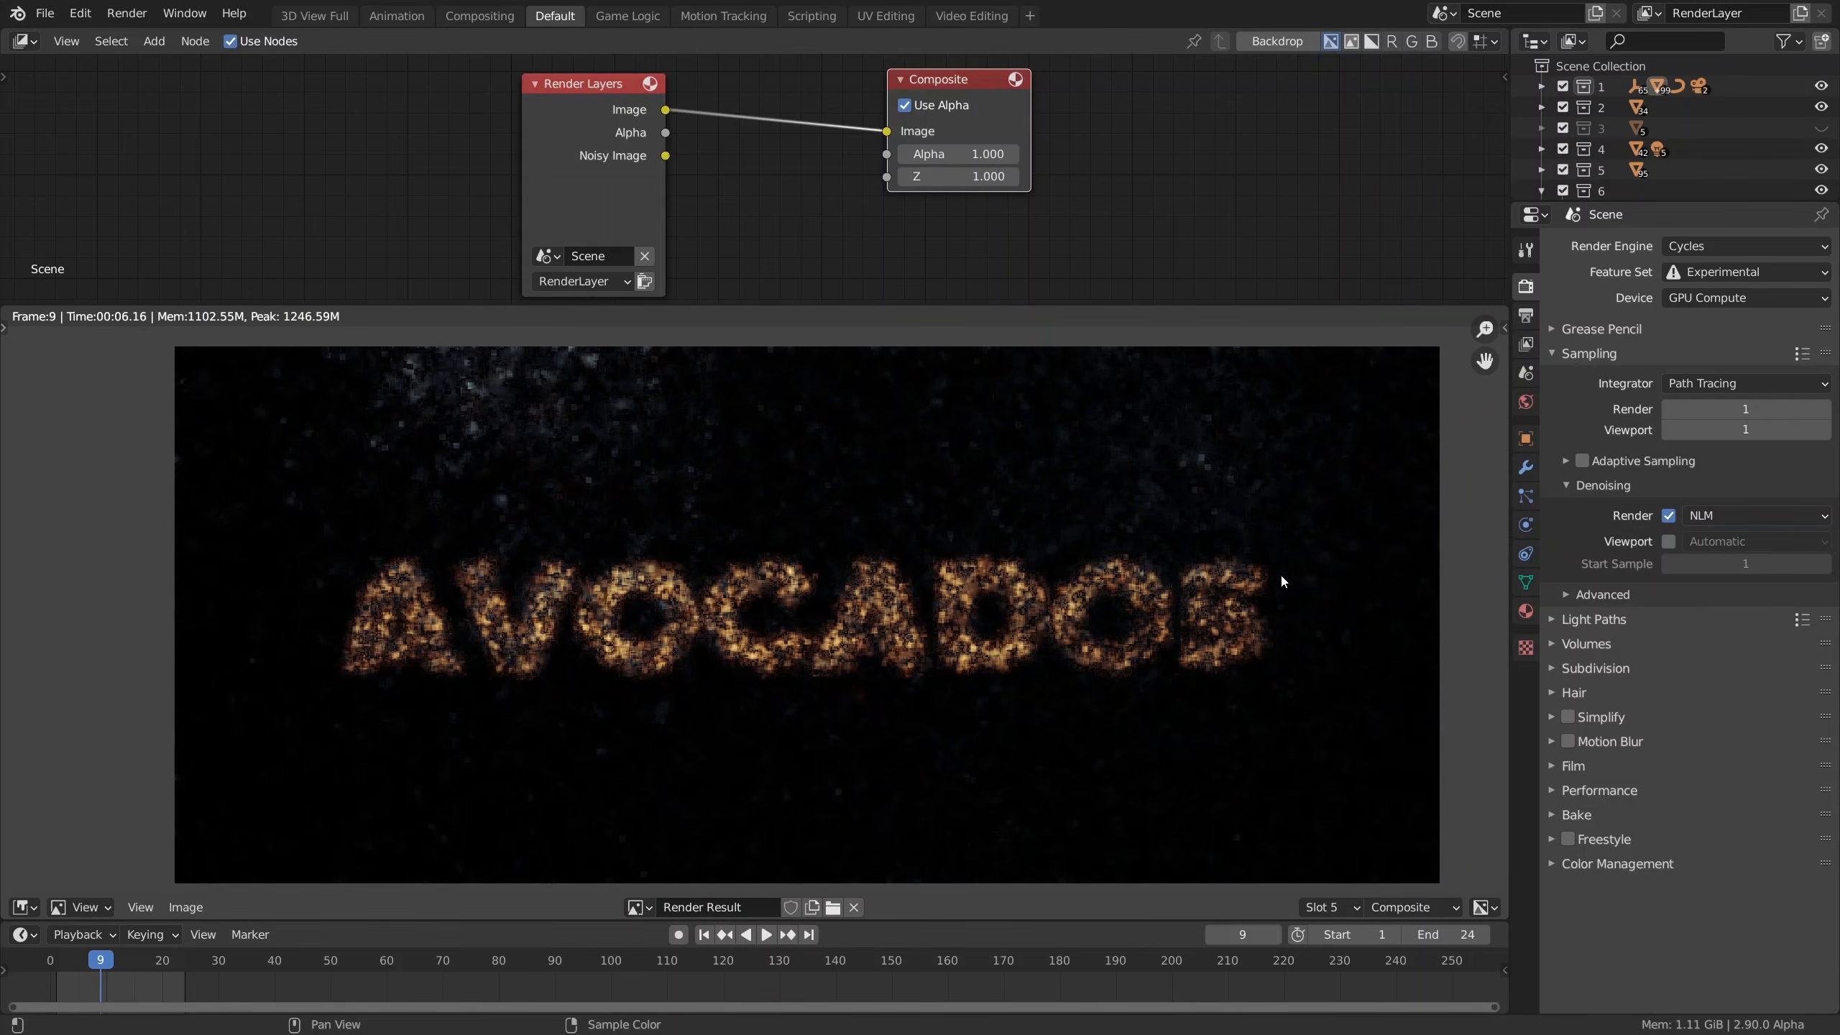
# Step: Change the render denoiser to OptiX, render the frame again and compare it with the previous render slot
pyautogui.click(1721, 513)
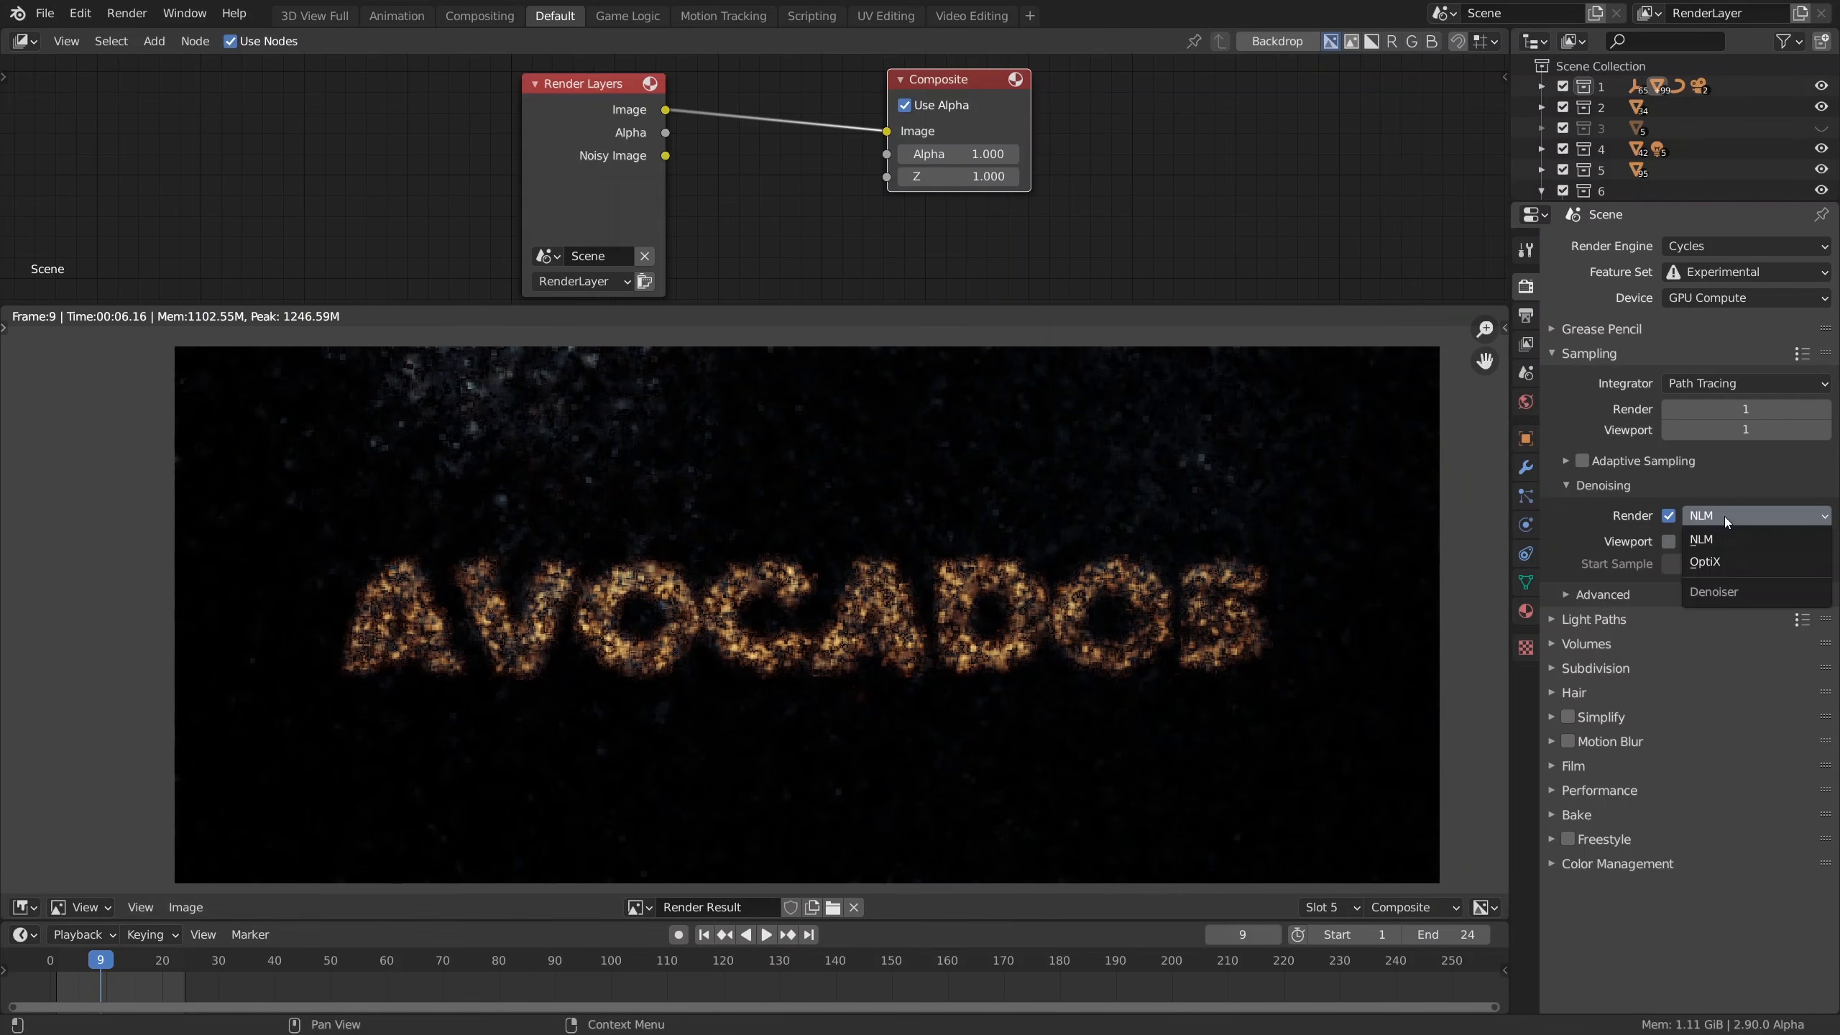
pyautogui.click(1725, 567)
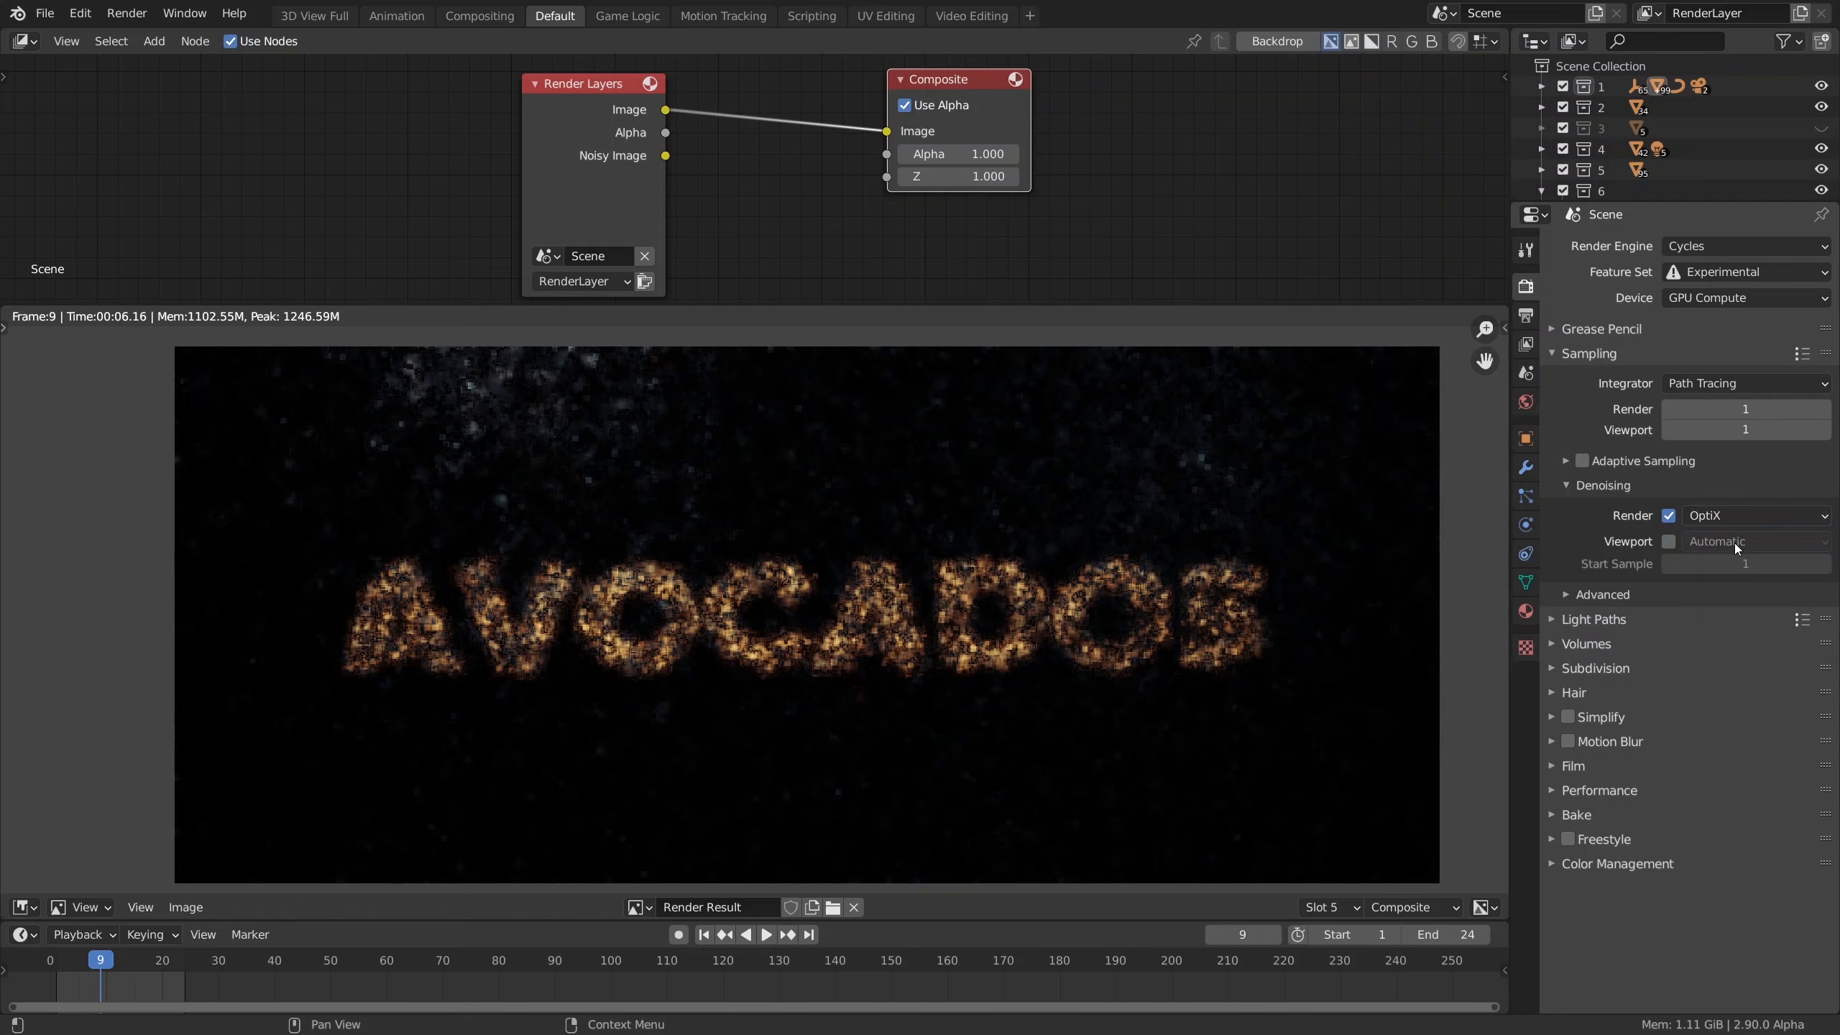
pyautogui.press('F12')
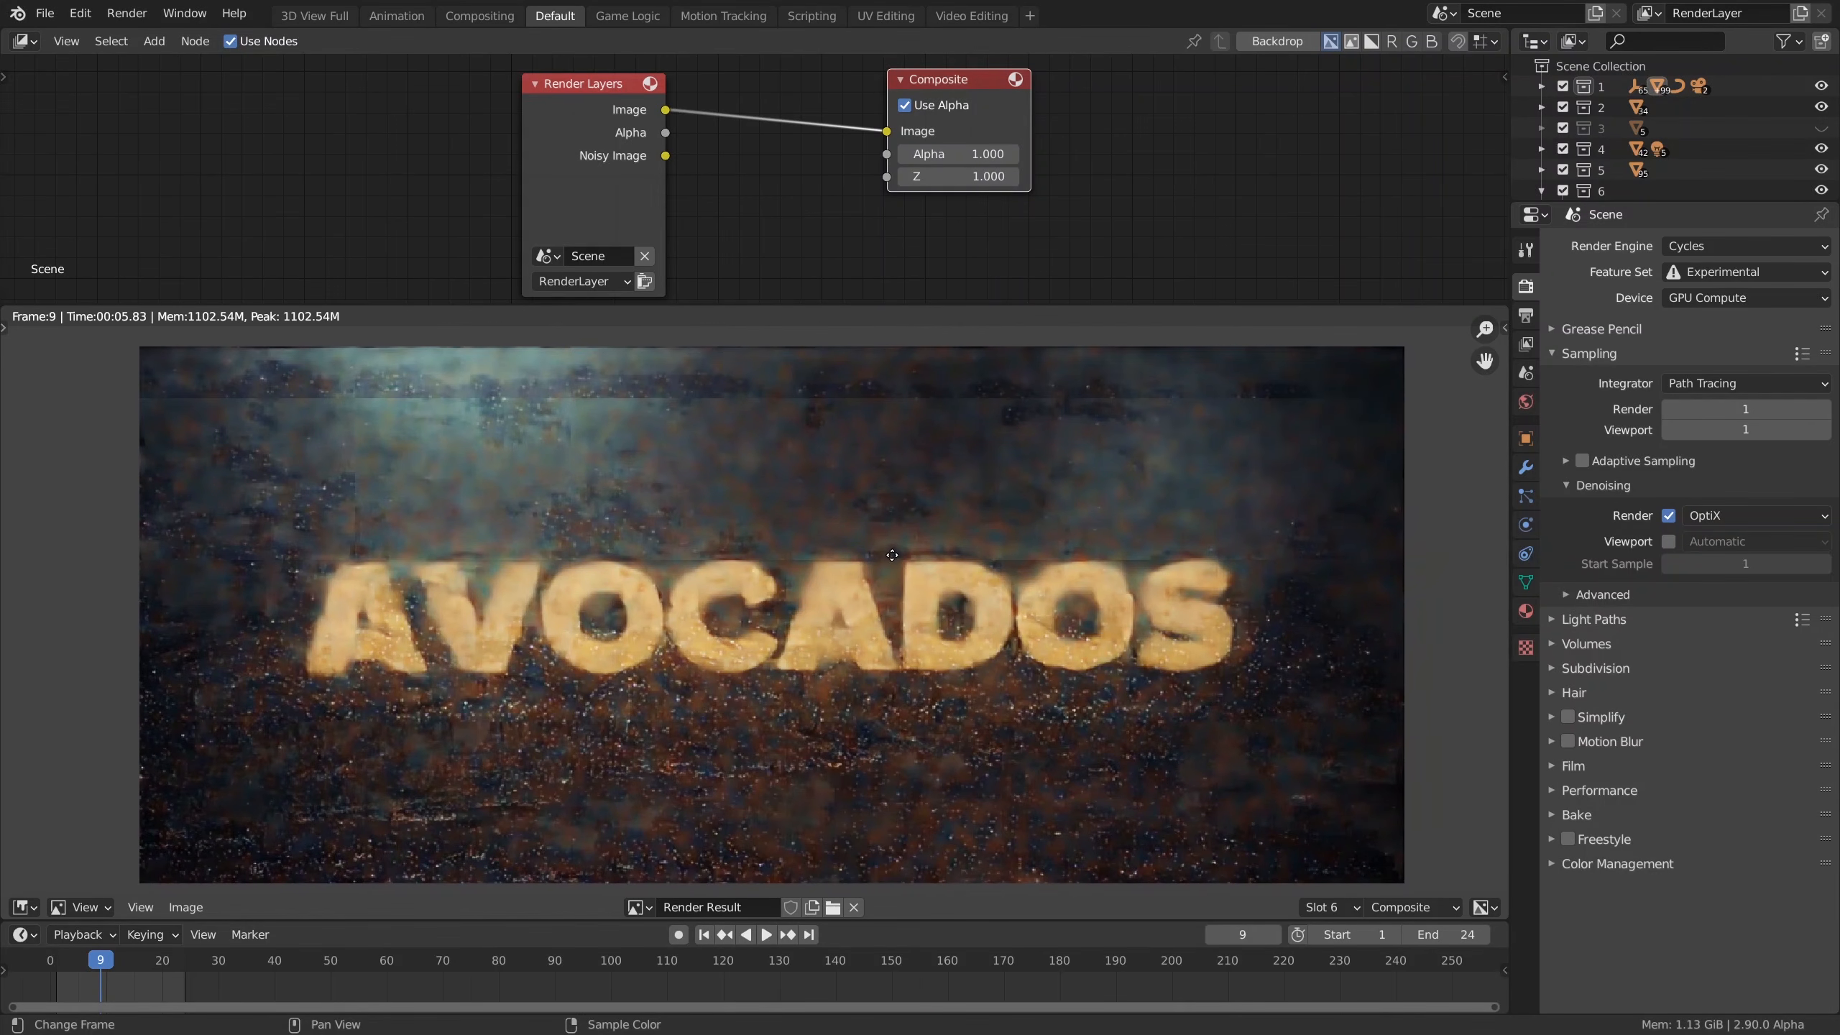
pyautogui.scroll(-1, 738, 563)
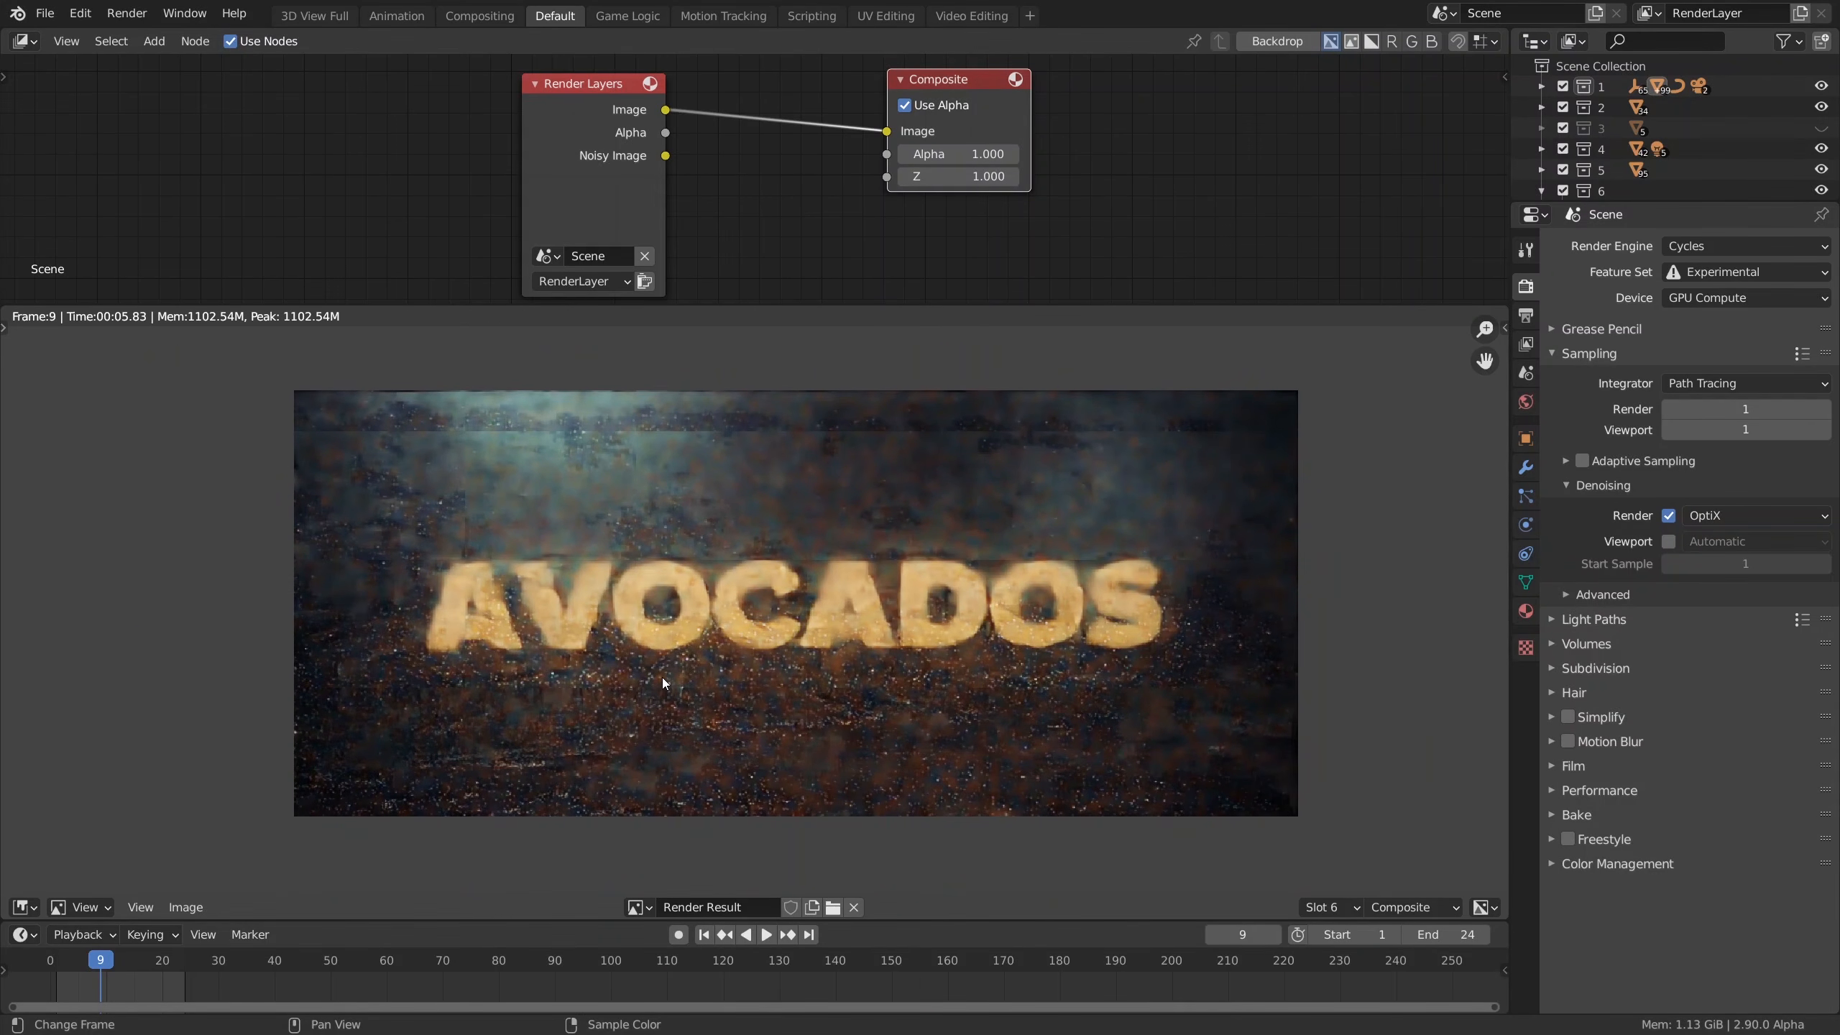
pyautogui.hotkey('alt', 'j')
pyautogui.press('j')
pyautogui.scroll(1, 834, 673)
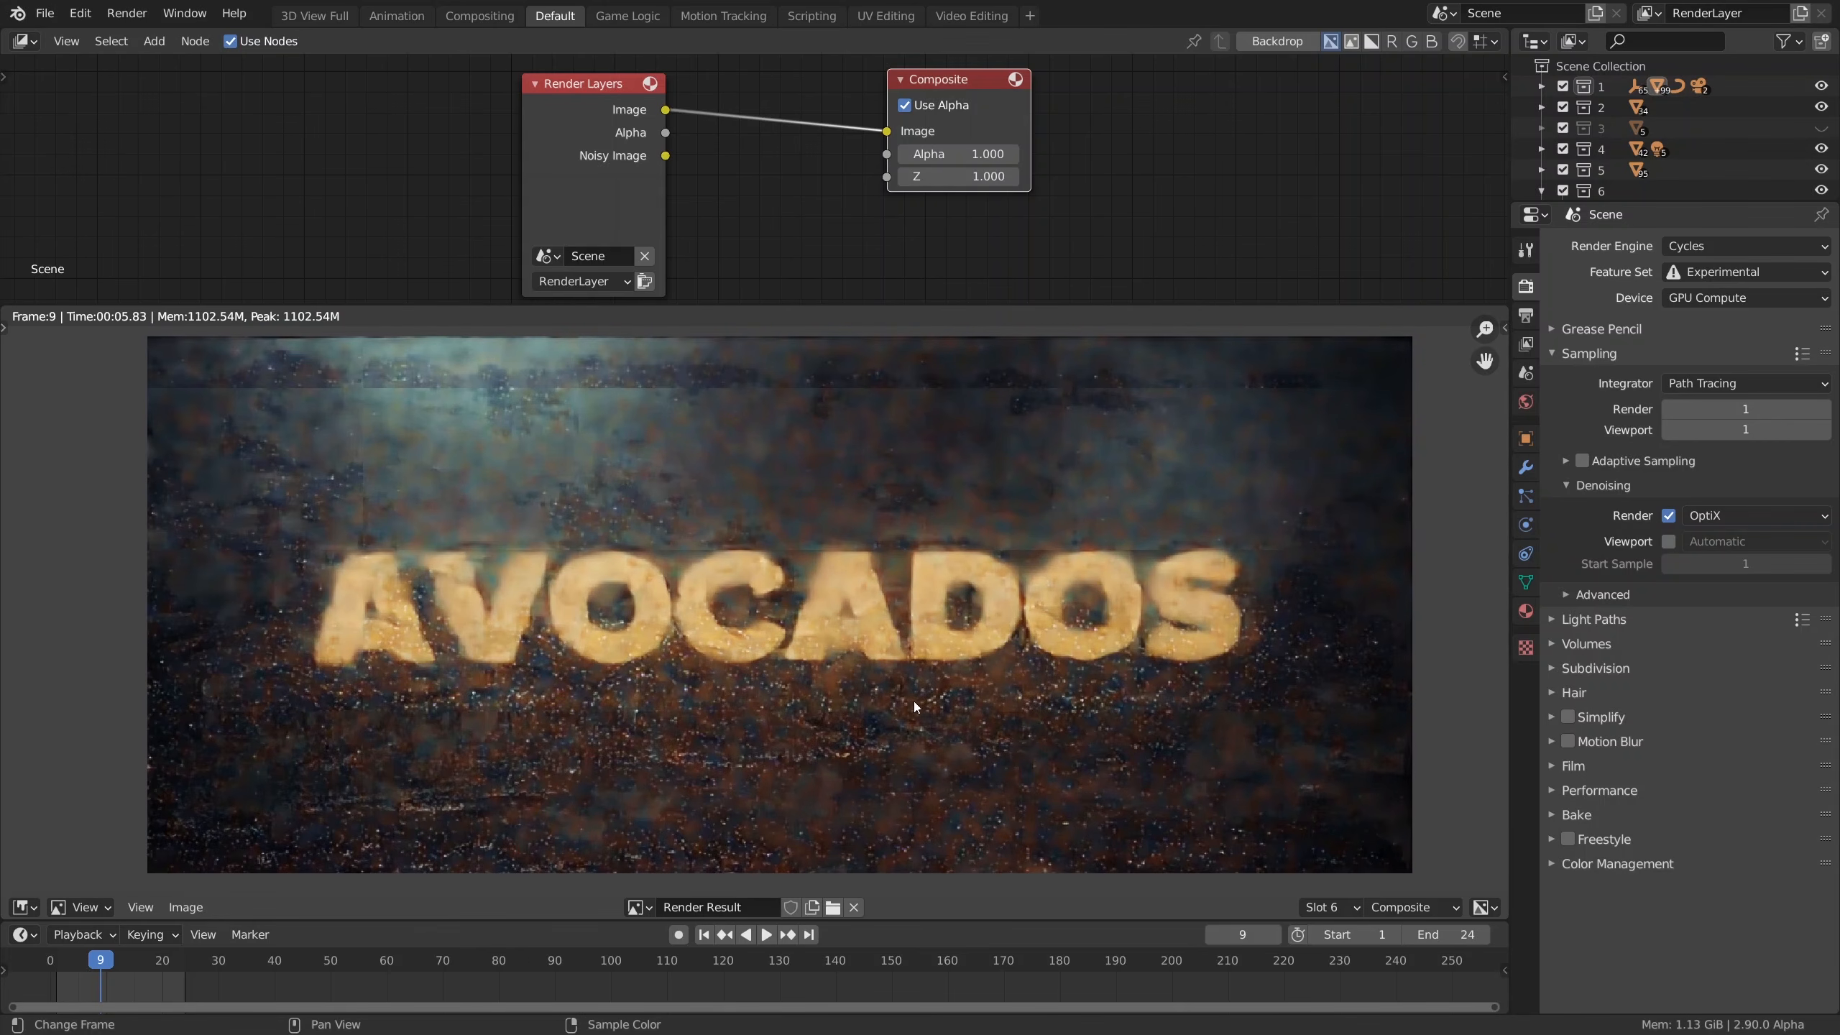
# Step: Turn off render denoising and render the frame again
pyautogui.click(1669, 515)
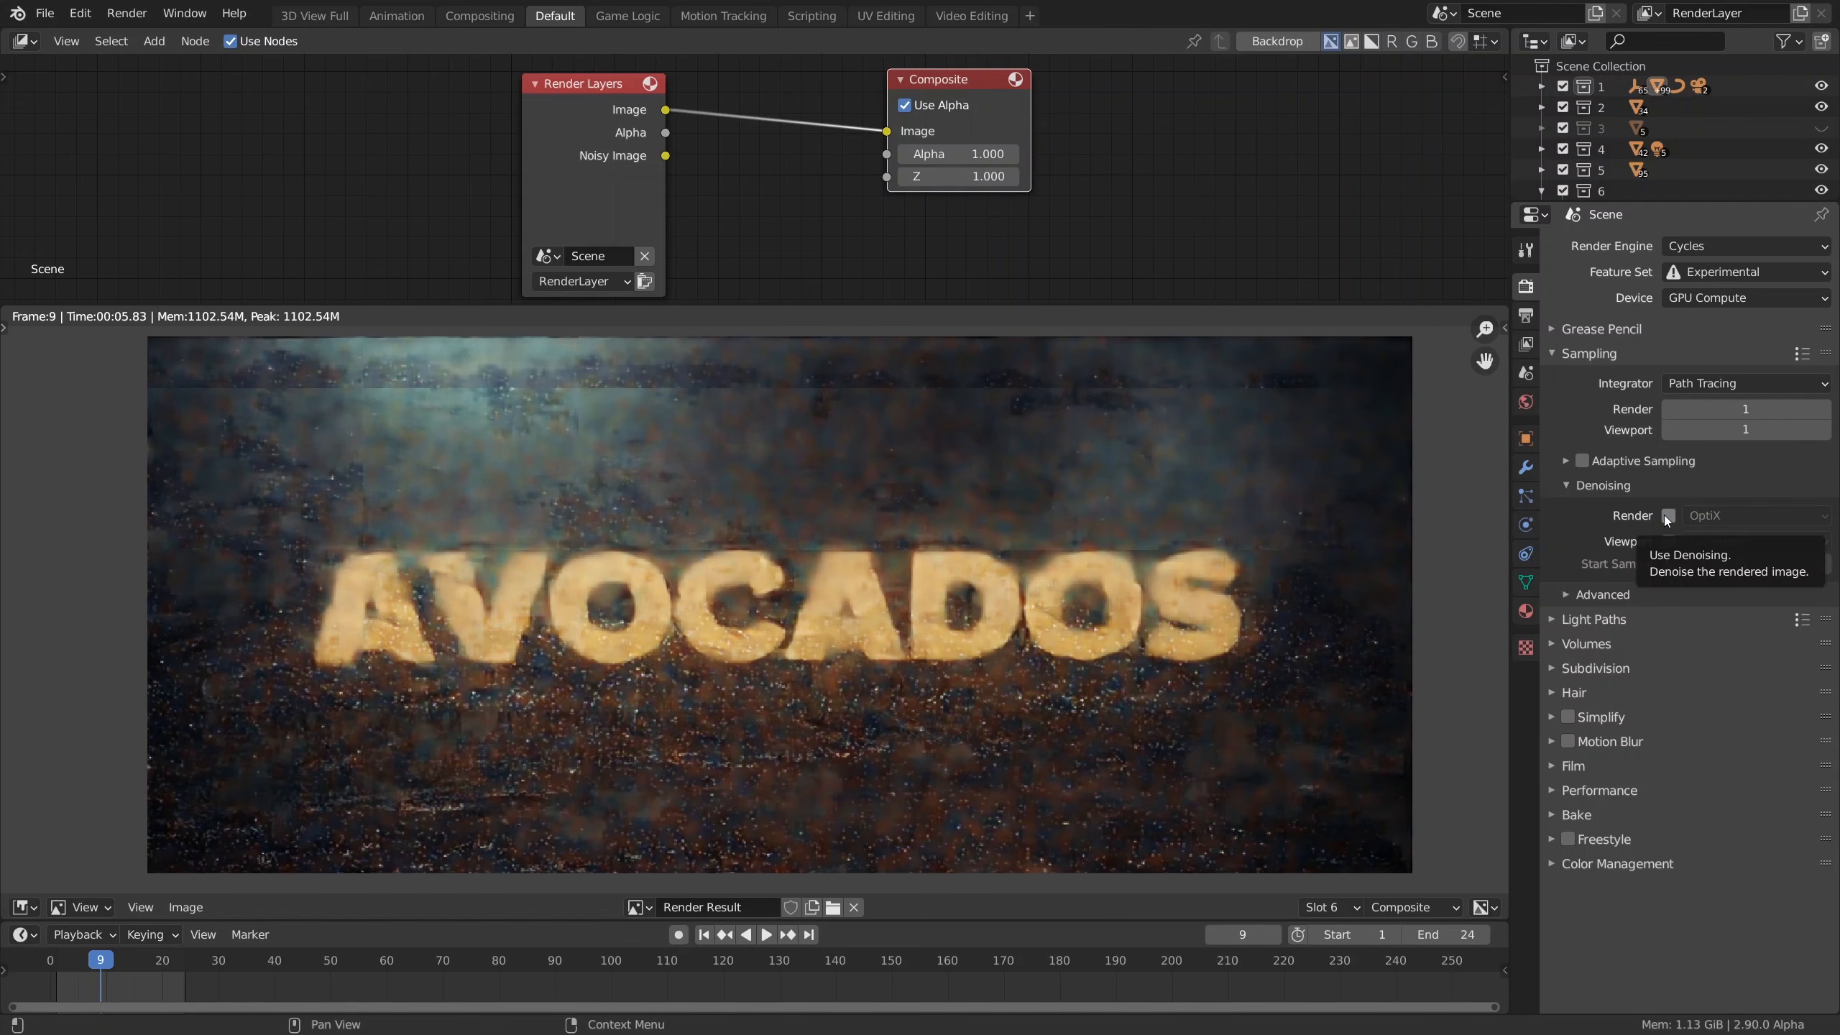
pyautogui.press('F12')
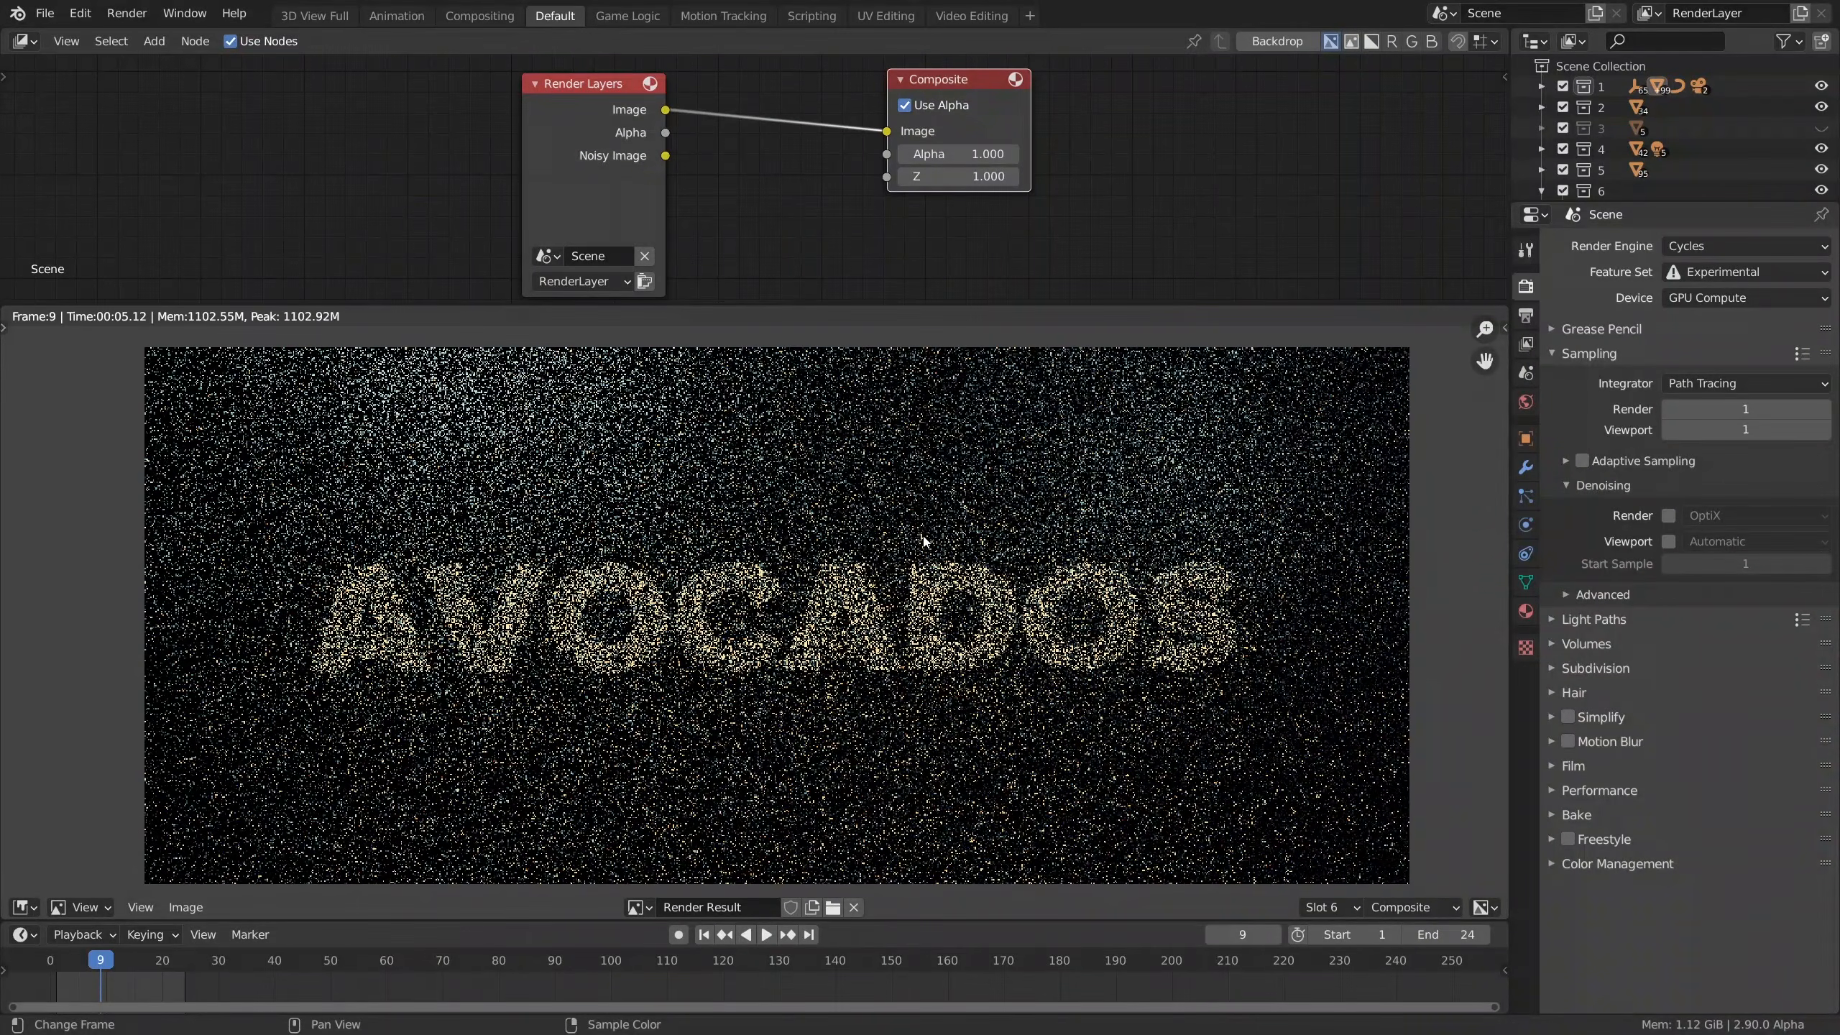
# Step: Add a Denoise filter node in the compositor and insert it on the image link between Render Layers and Composite
pyautogui.moveTo(949, 230); pyautogui.dragTo(901, 253, button='middle')
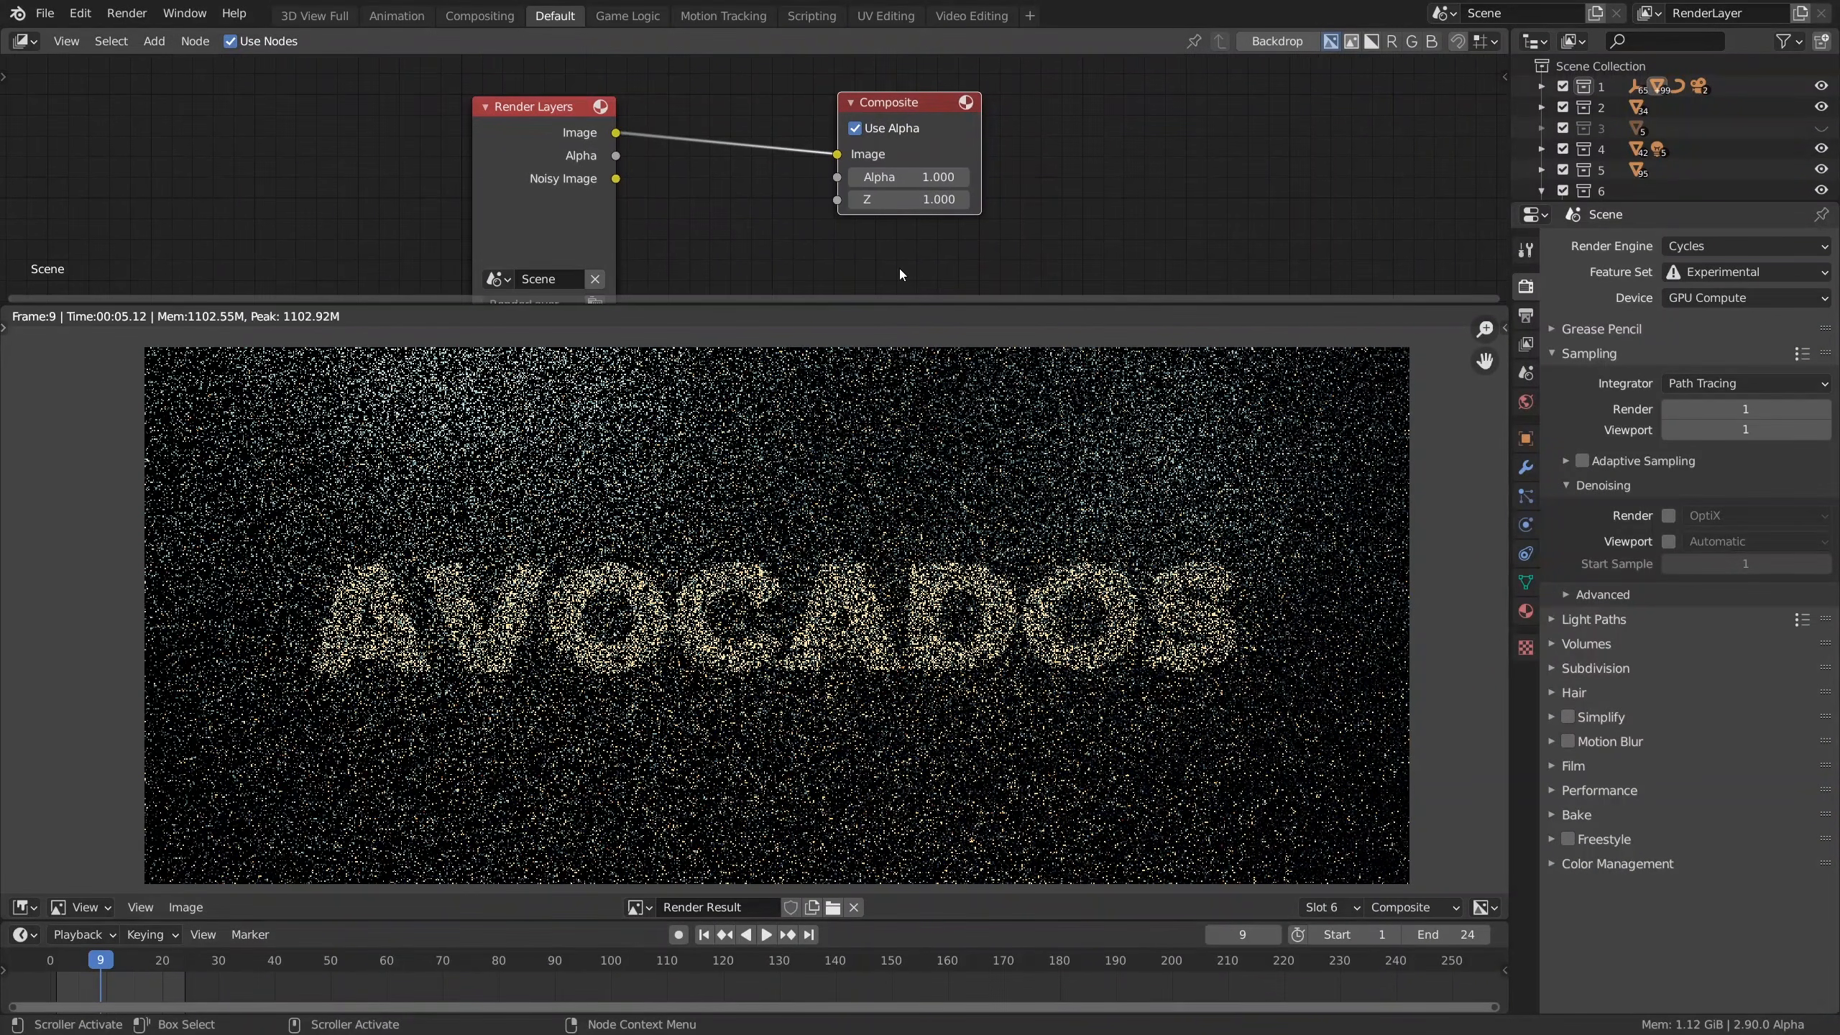
pyautogui.moveTo(918, 102); pyautogui.dragTo(1125, 87)
pyautogui.scroll(-1, 775, 179)
pyautogui.hotkey('shift', 'a')
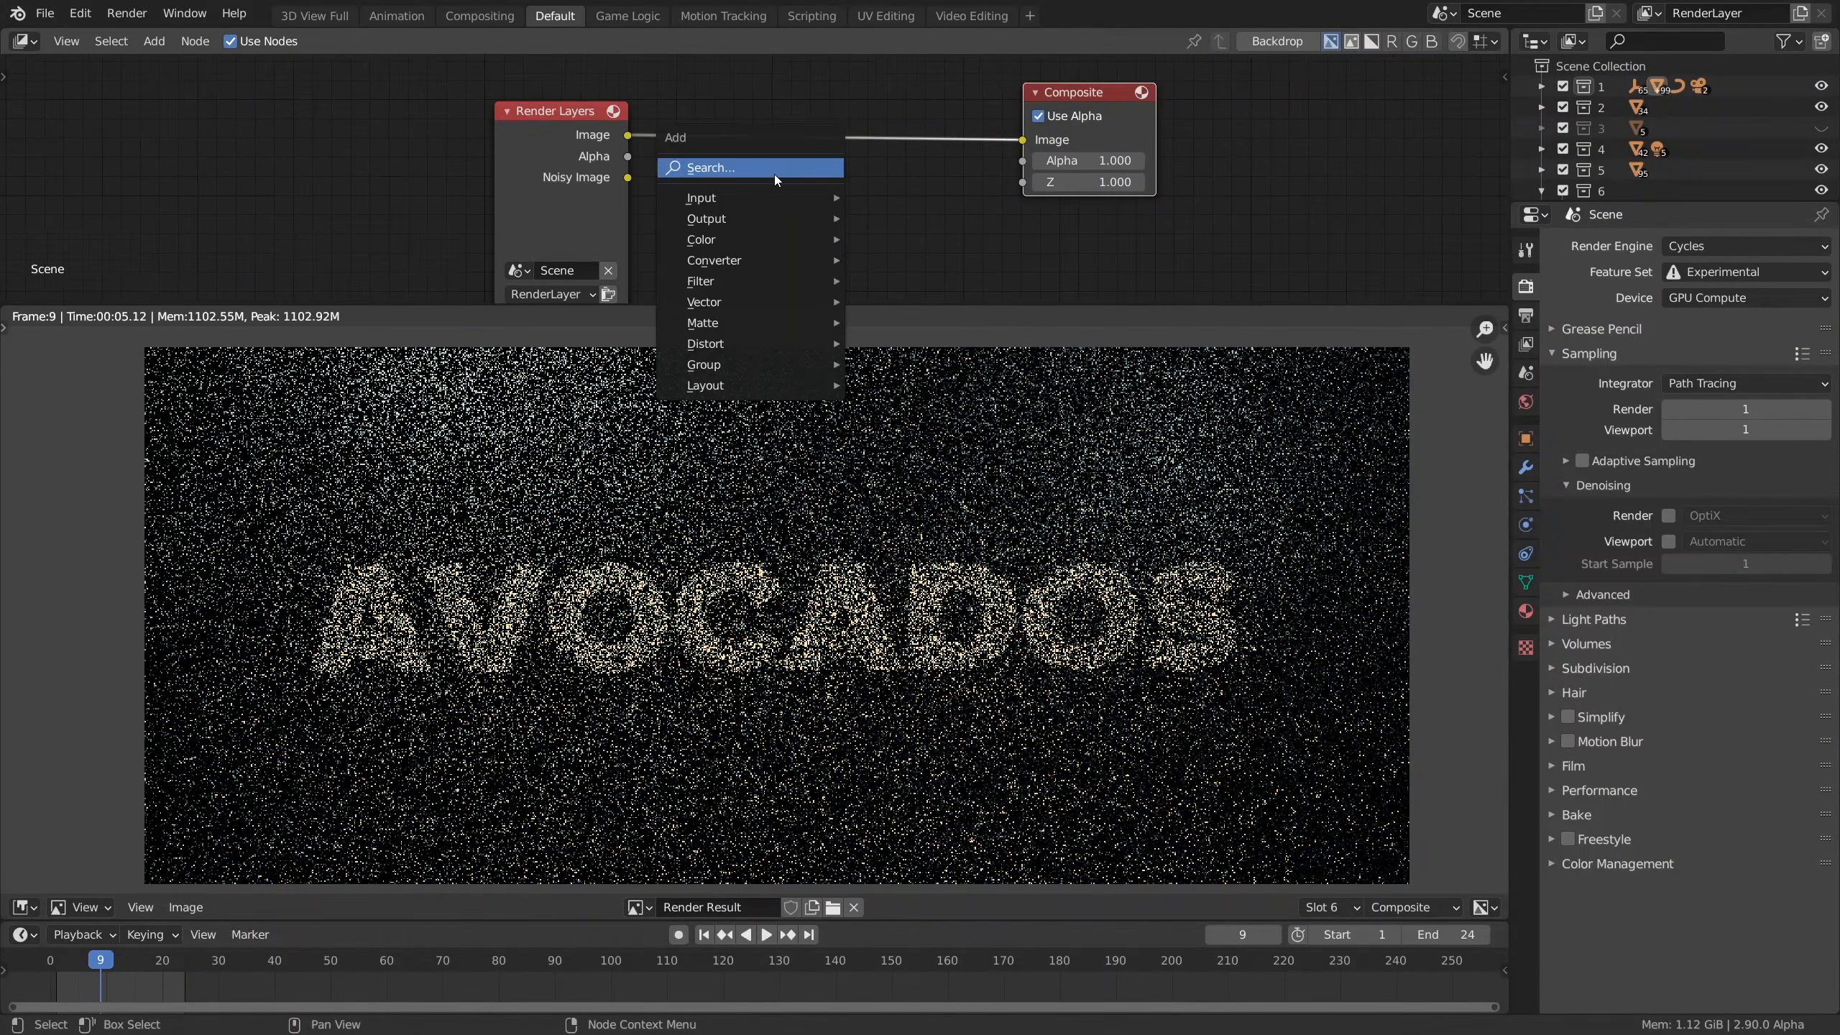
pyautogui.moveTo(746, 282)
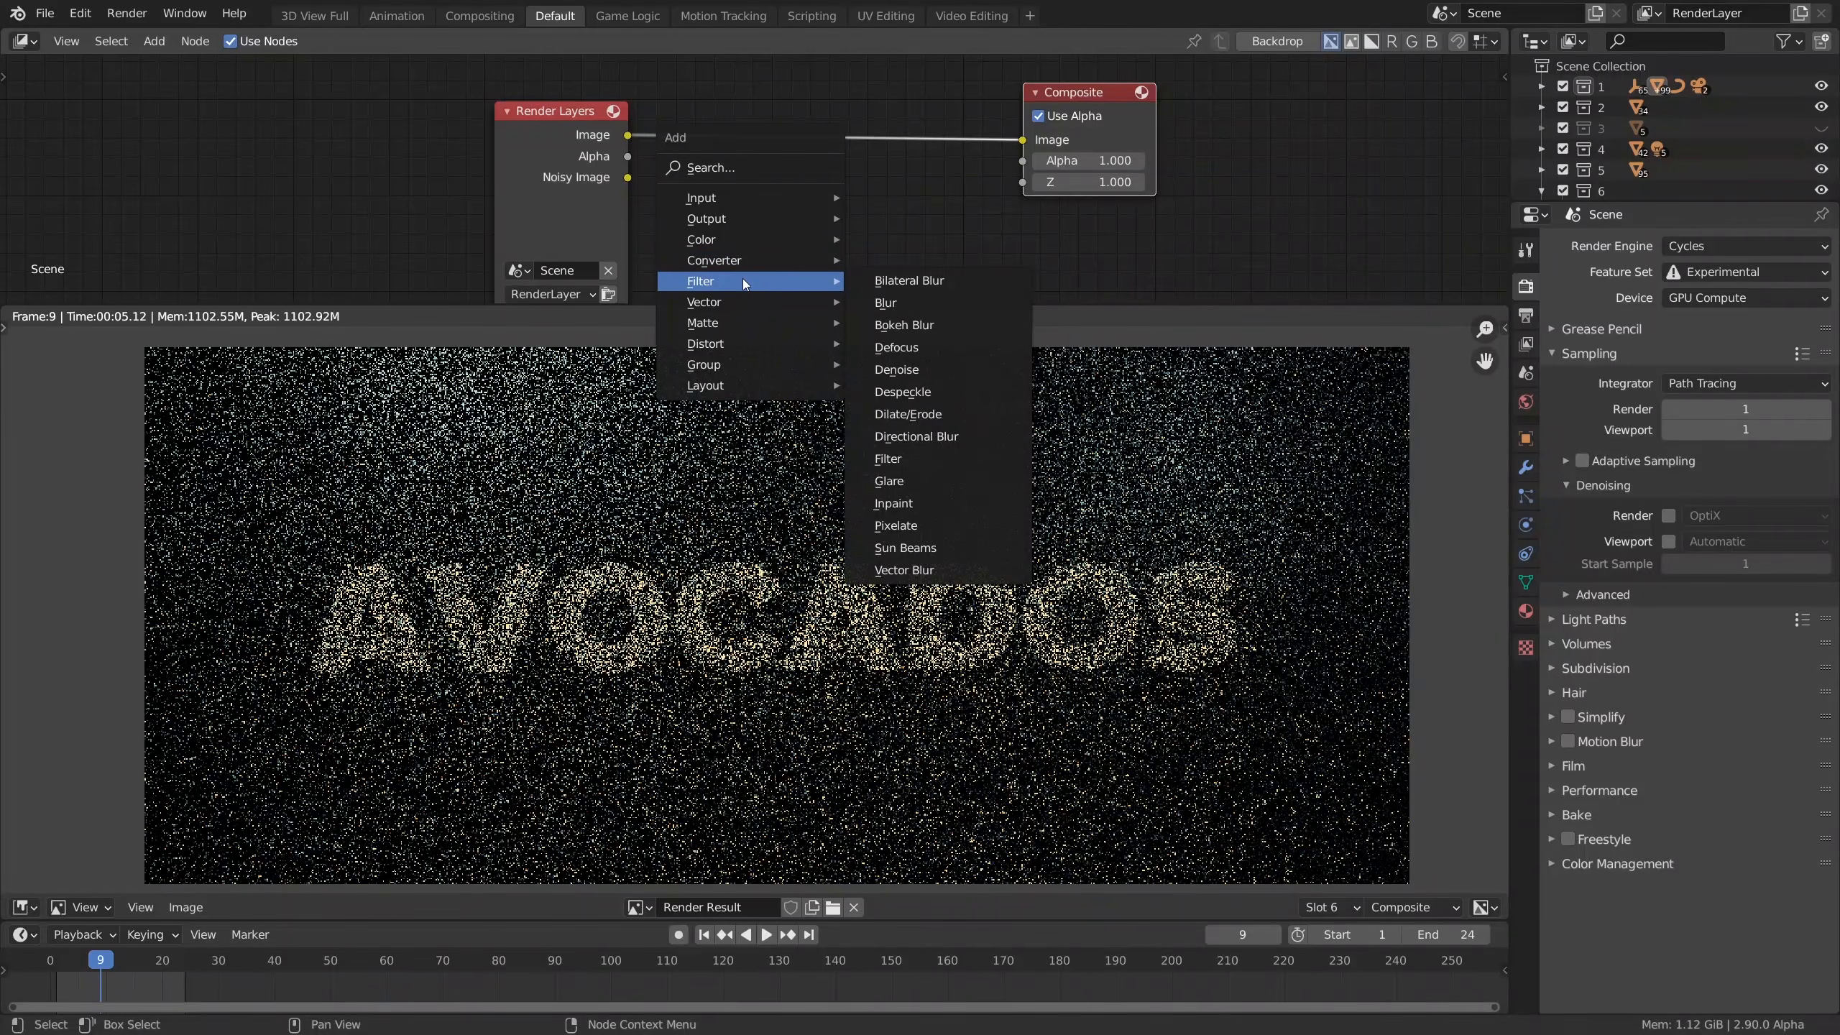
pyautogui.click(932, 373)
pyautogui.scroll(-1, 896, 262)
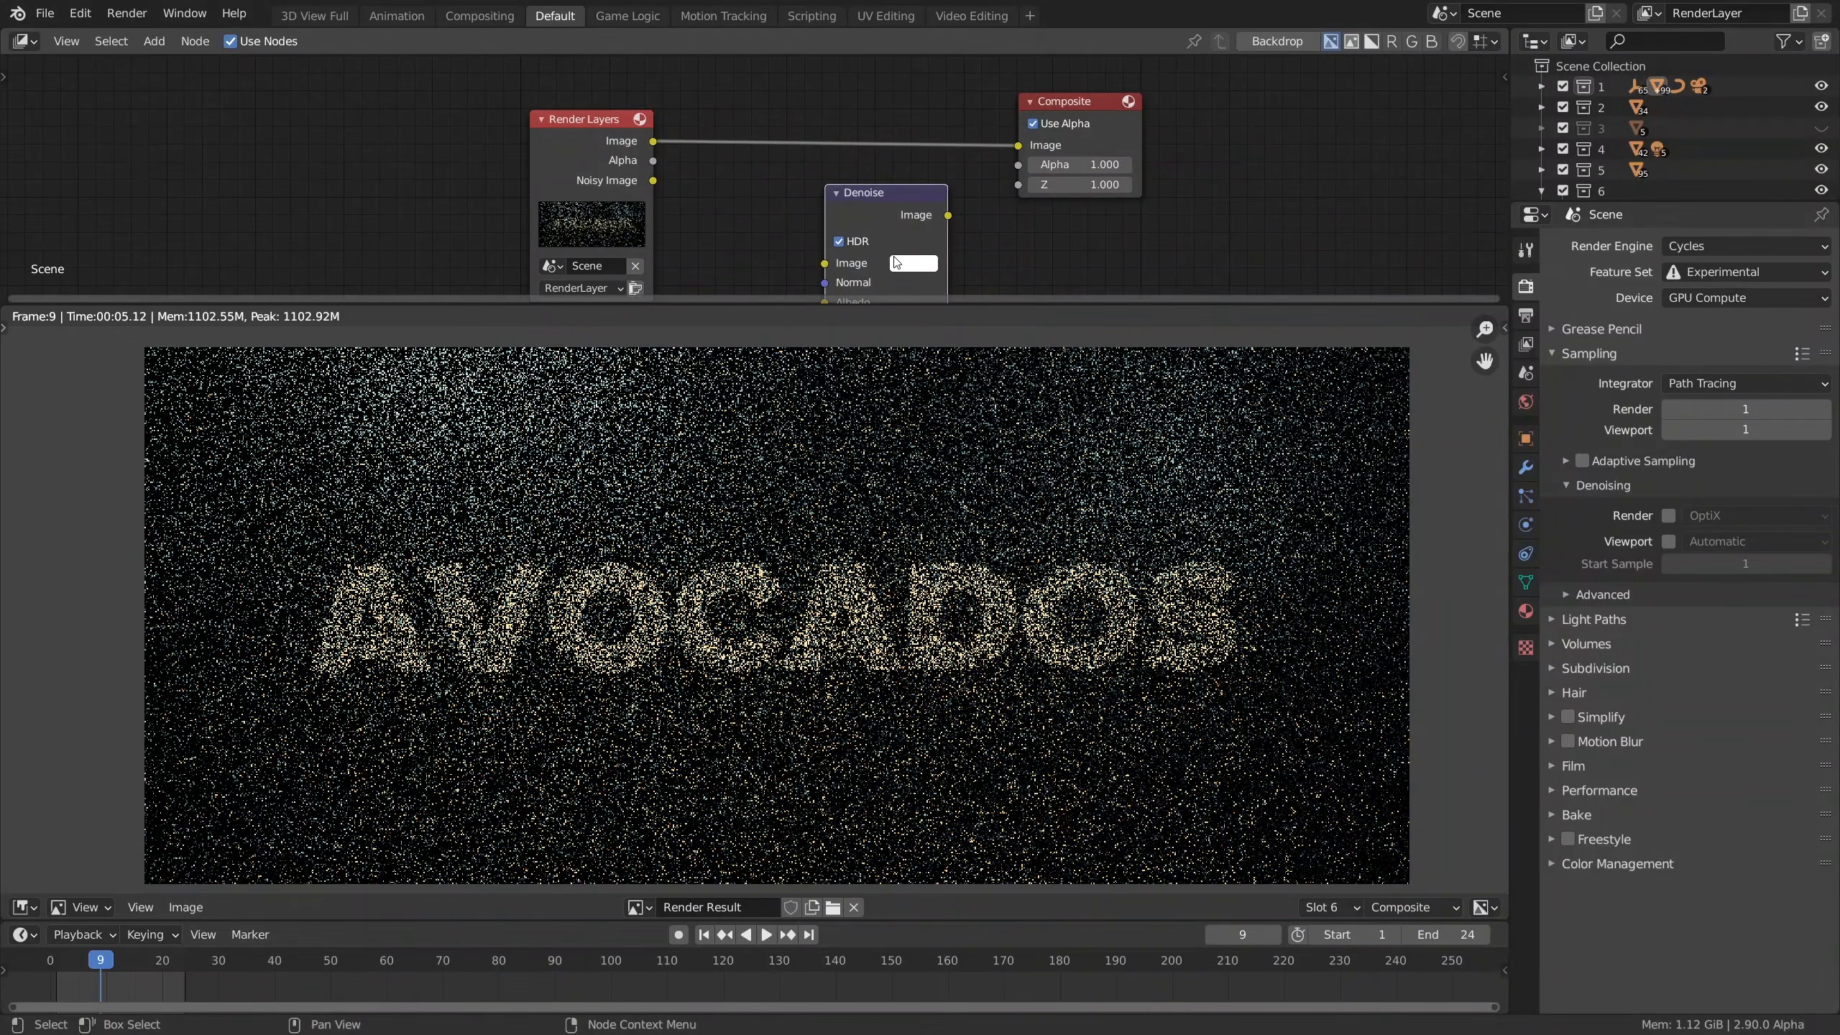
pyautogui.click(829, 172)
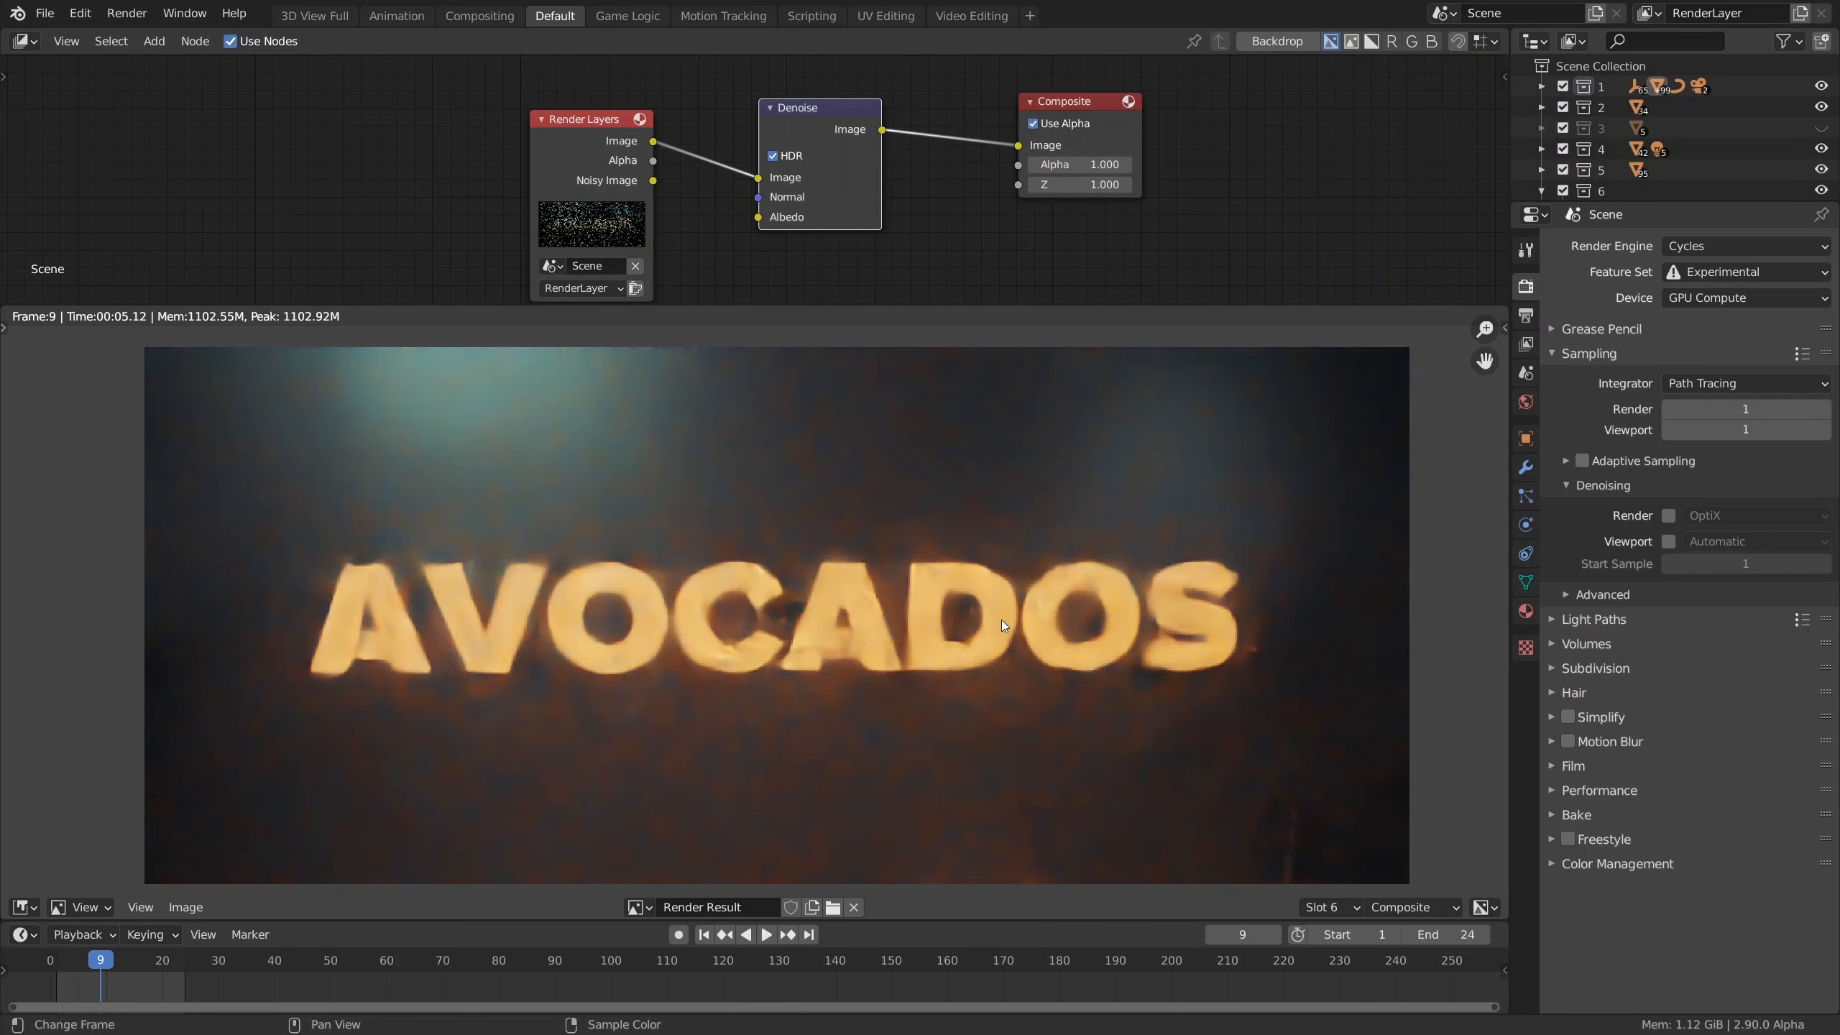
# Step: Return to the 3D viewport, enable viewport denoising with OpenImageDenoise and check how the preview refreshes
pyautogui.hotkey('shift', 'F5')
pyautogui.click(1671, 542)
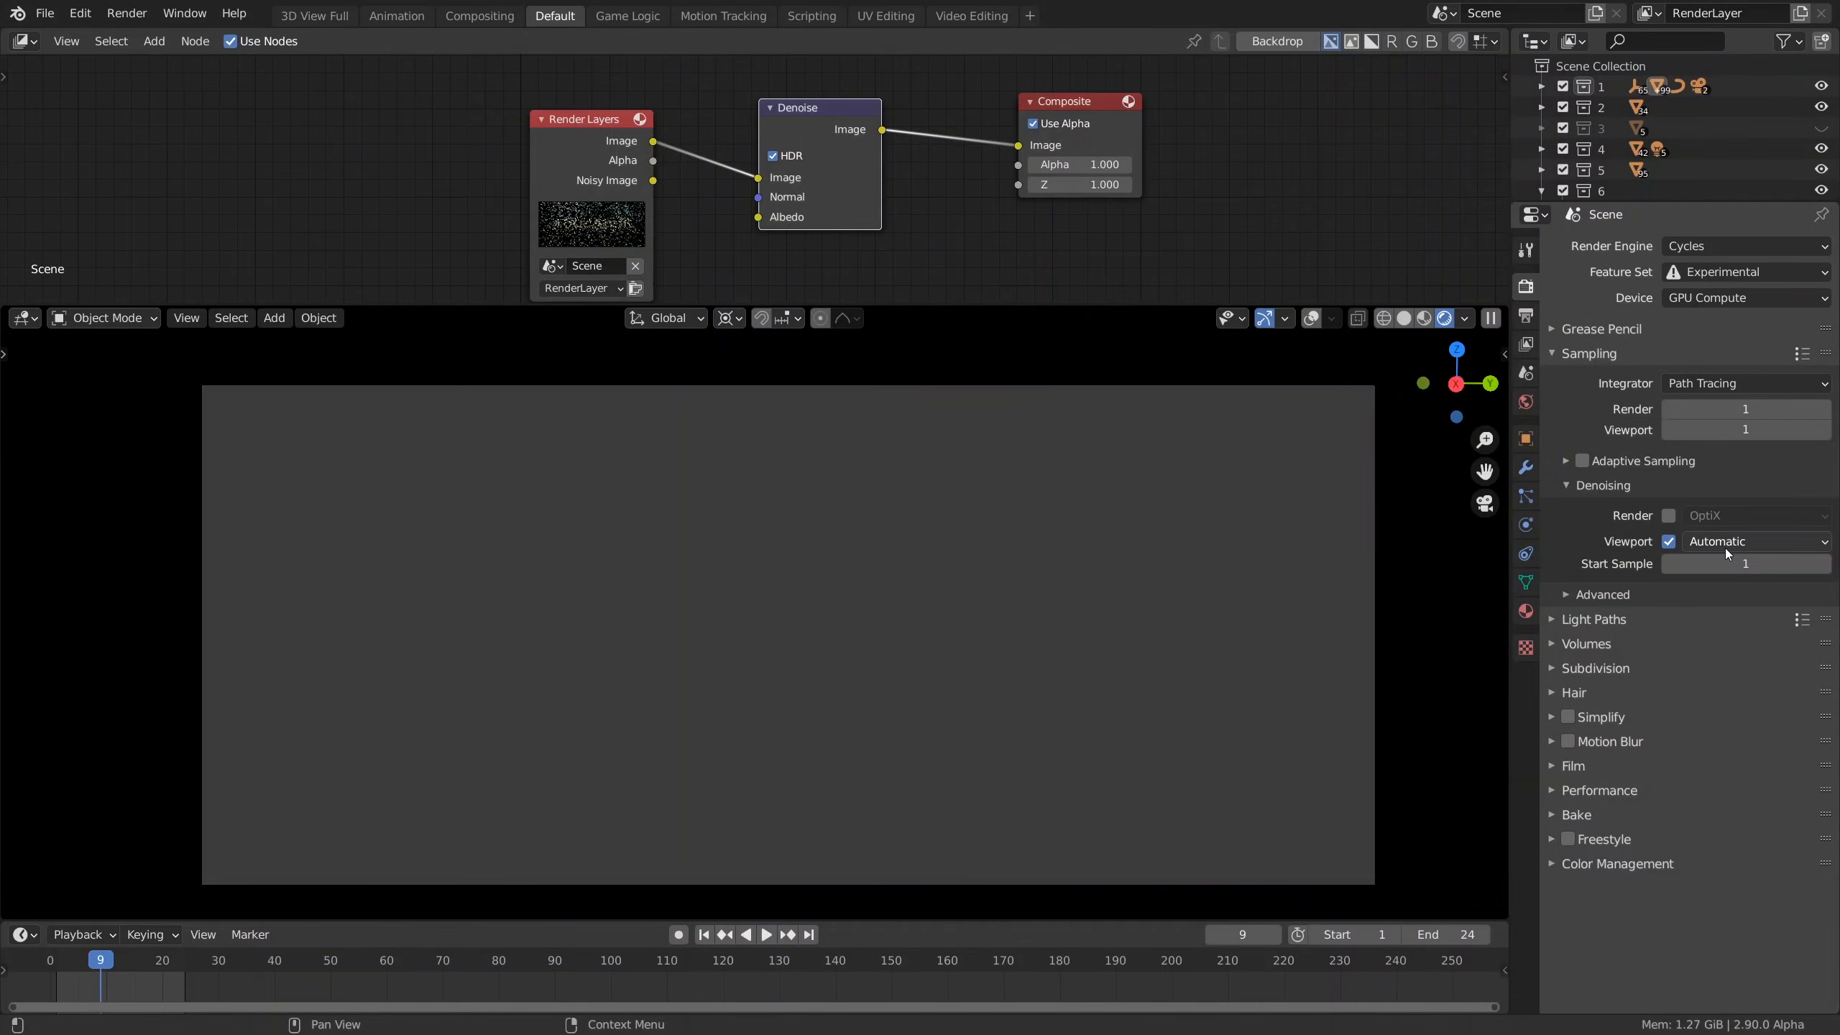
pyautogui.click(1725, 548)
pyautogui.click(1717, 609)
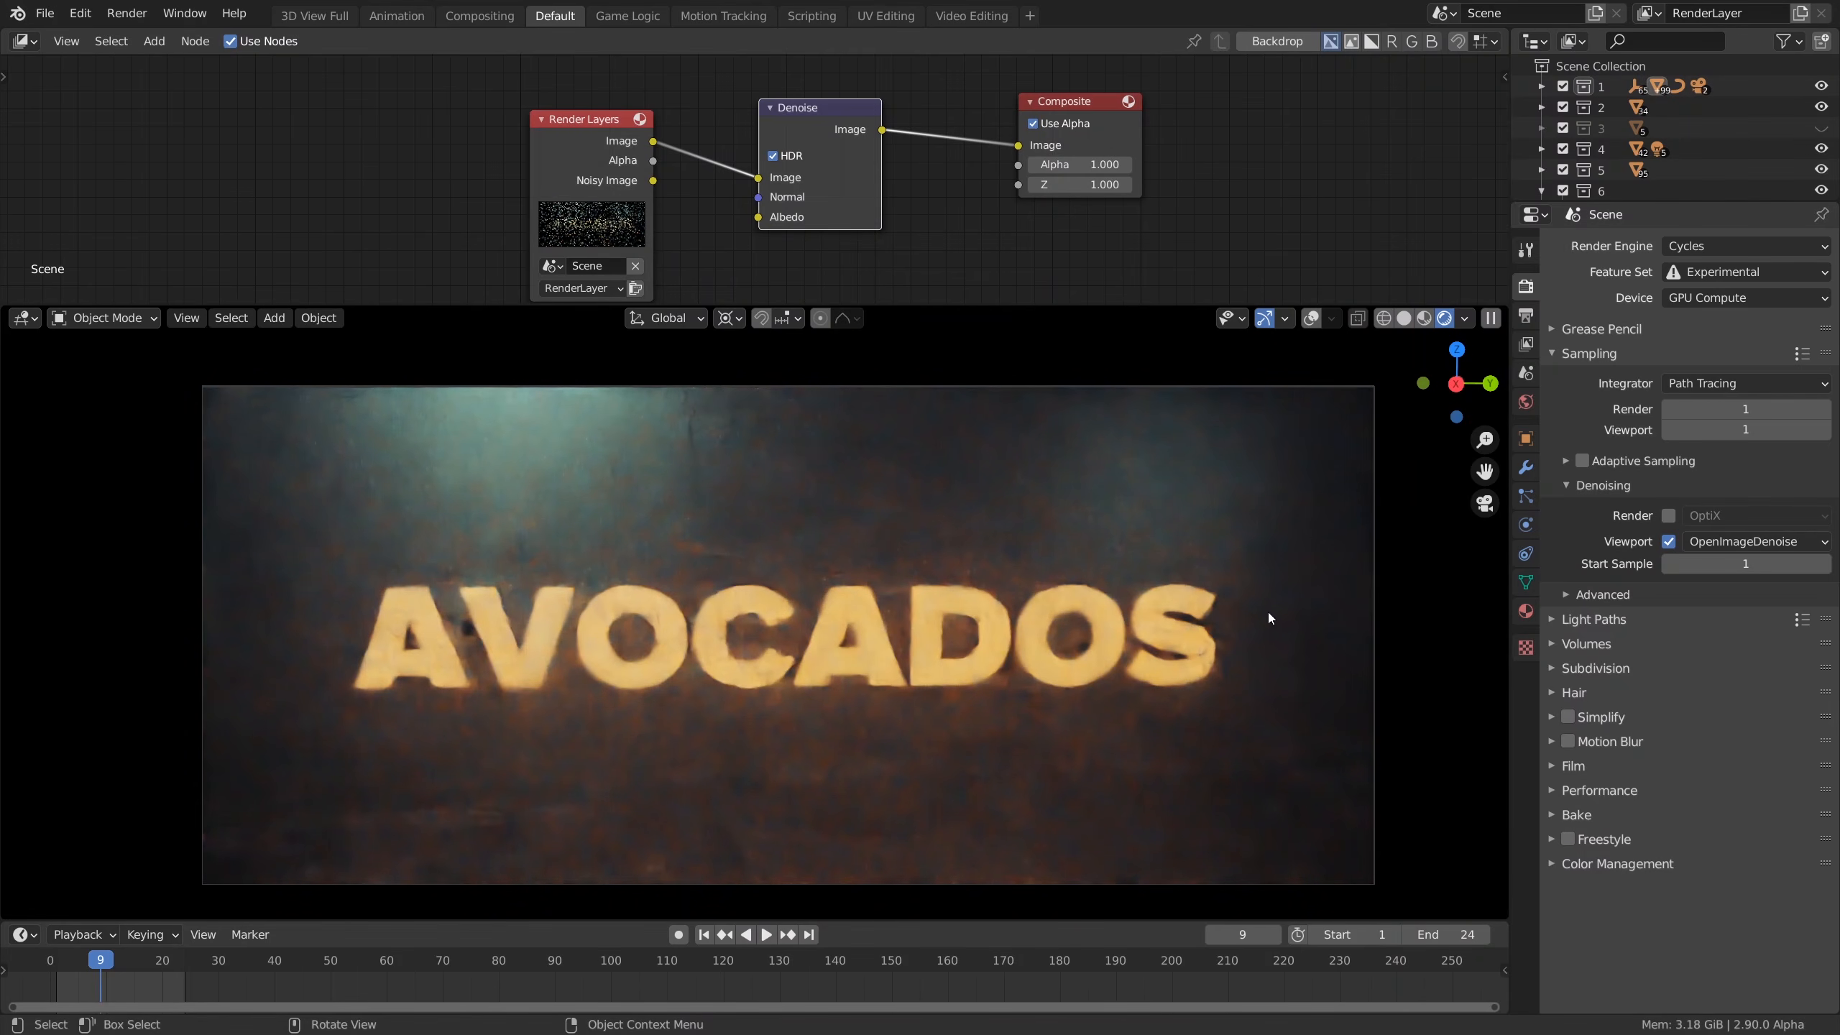
pyautogui.scroll(-1, 1187, 627)
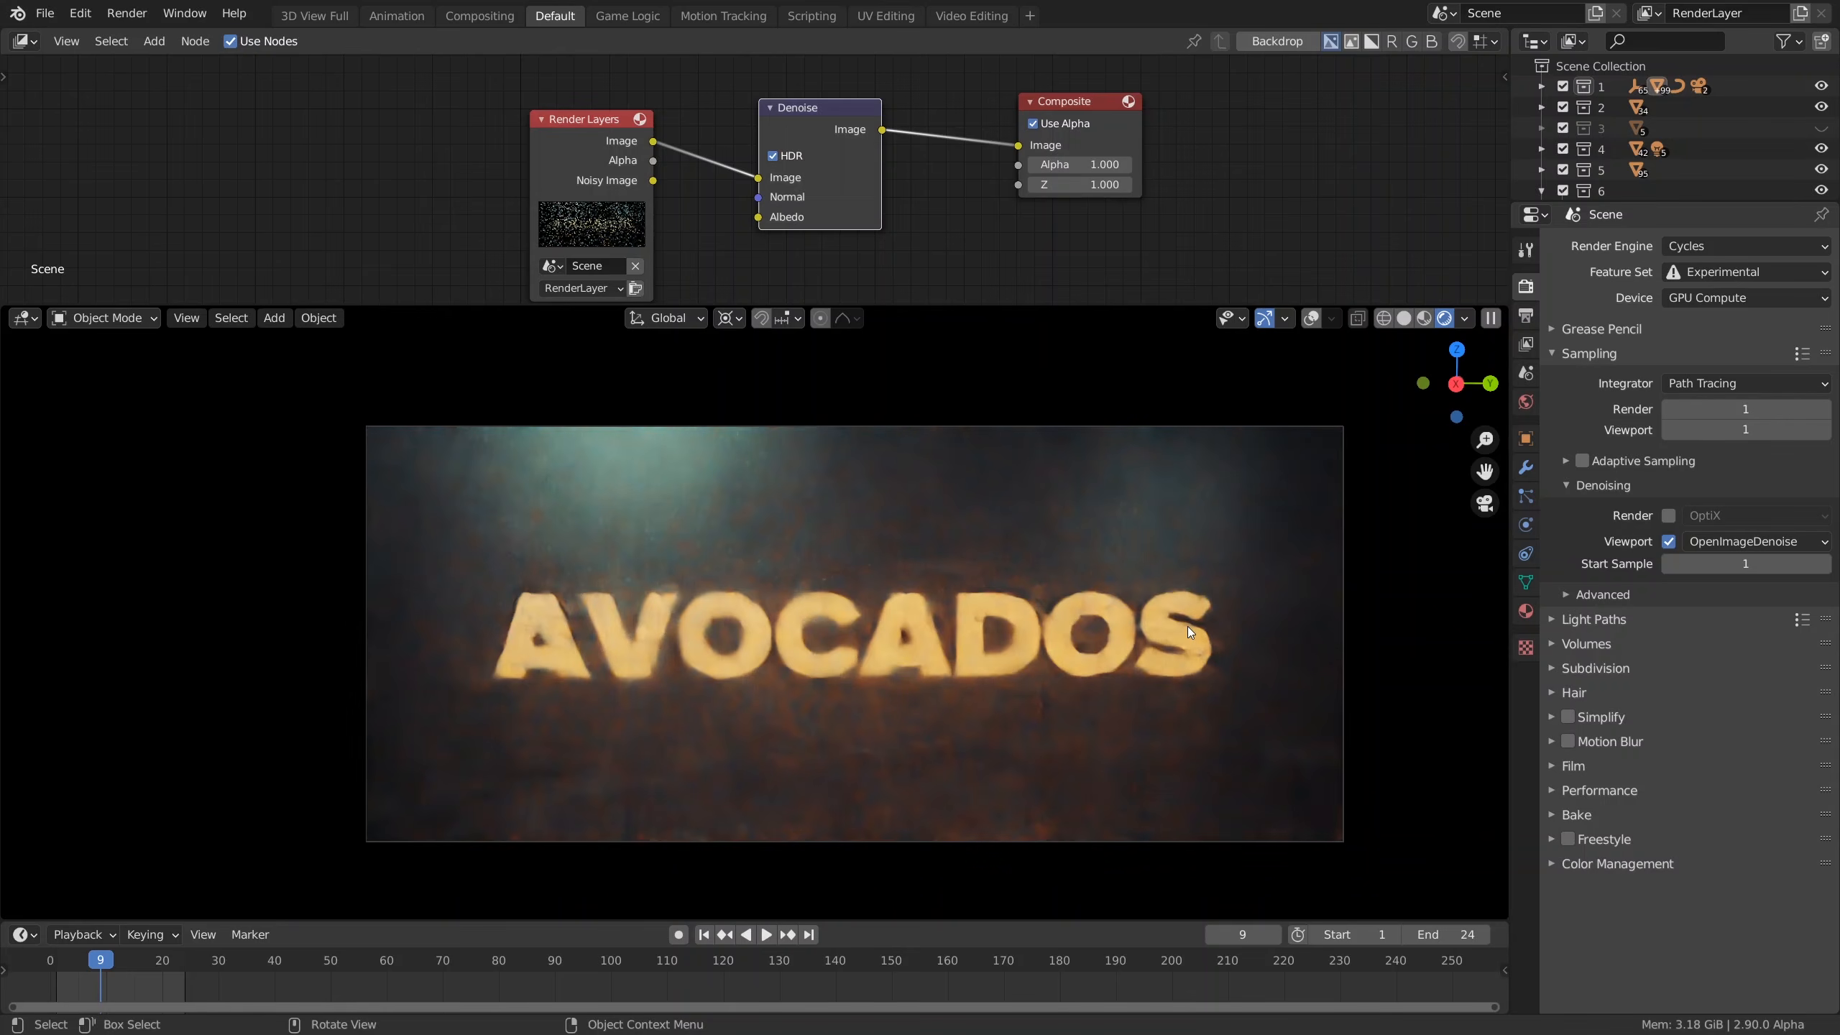
pyautogui.scroll(1, 1187, 626)
pyautogui.scroll(-1, 1179, 638)
pyautogui.scroll(1, 1179, 638)
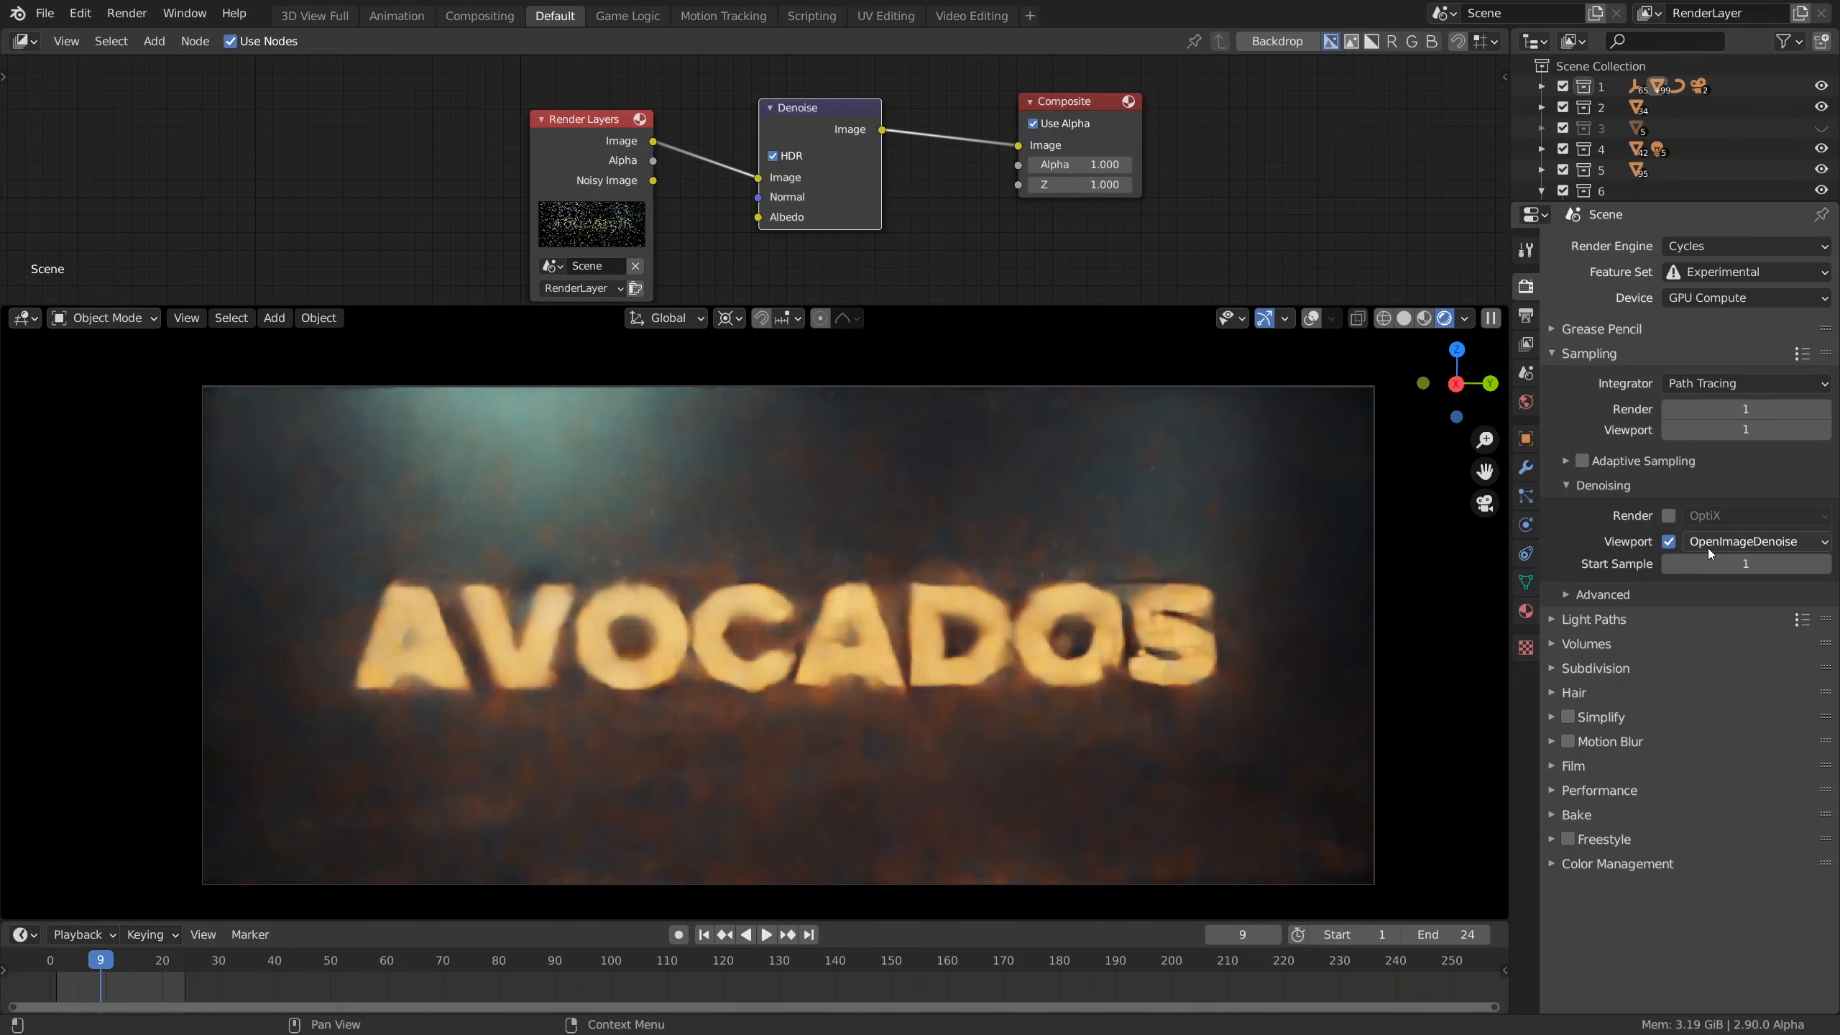
# Step: Switch the viewport denoiser to OptiX
pyautogui.click(1708, 545)
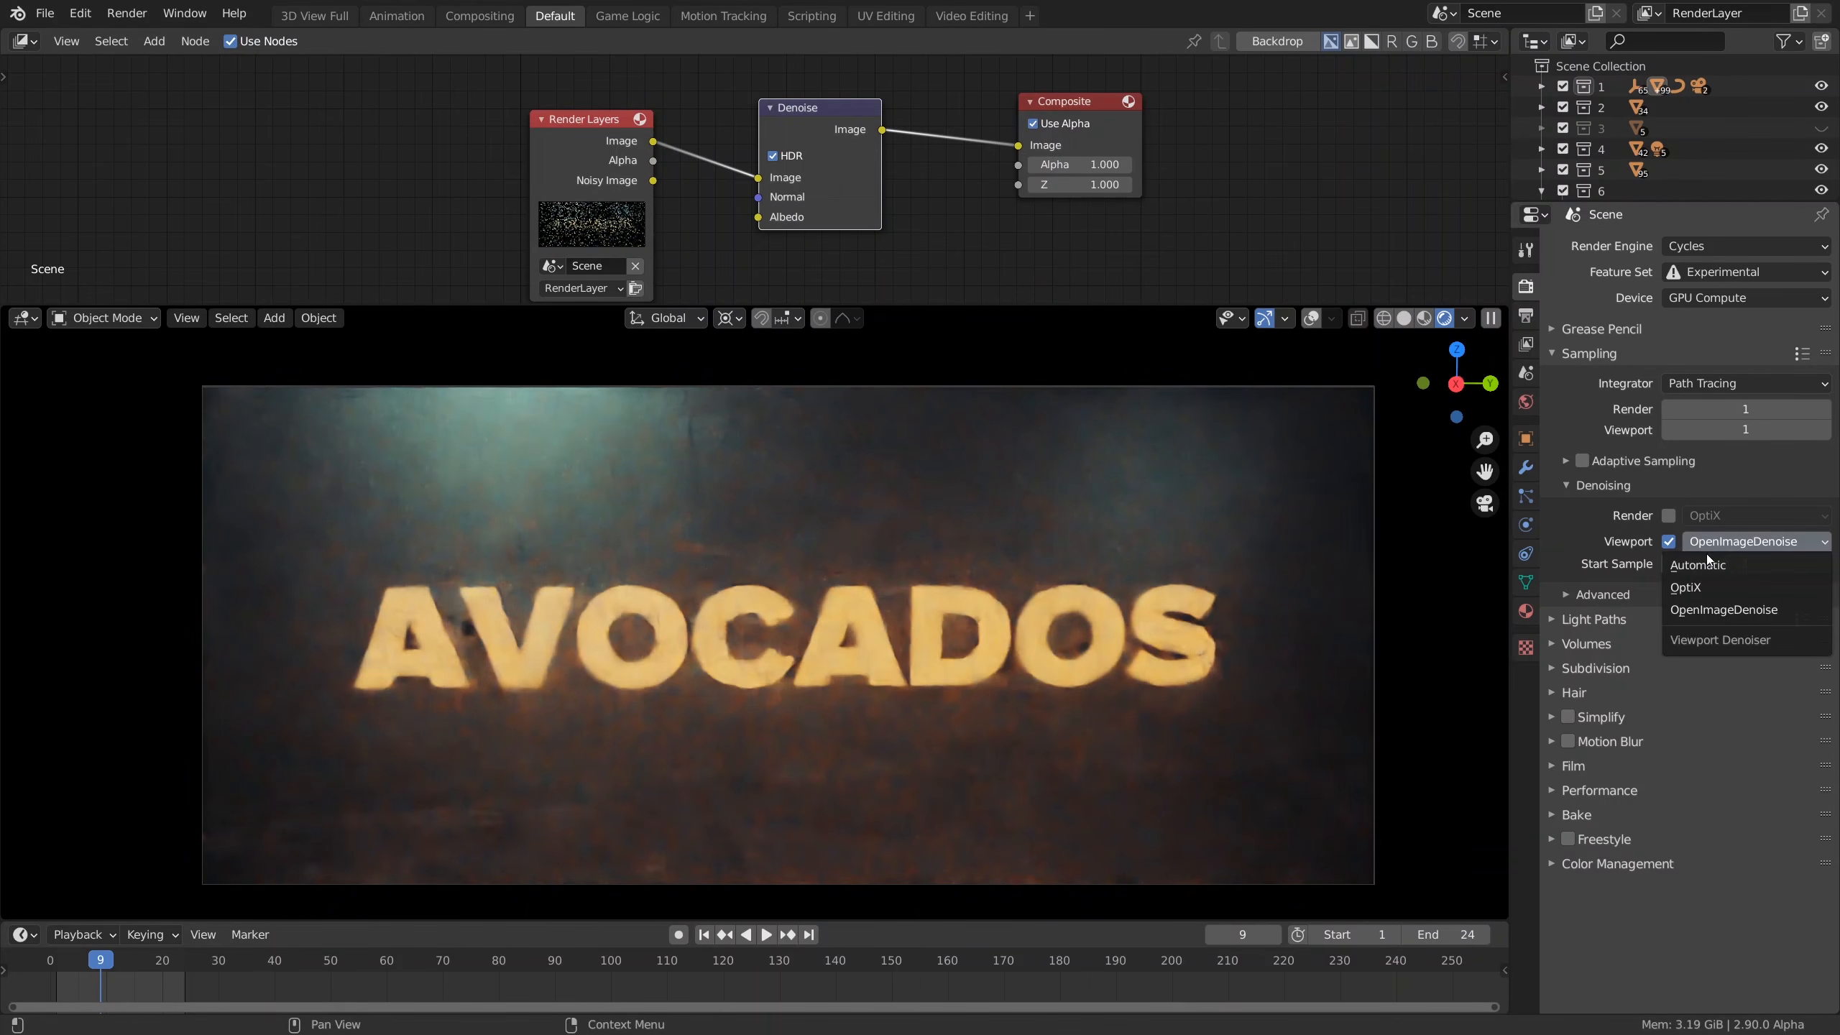
pyautogui.click(1737, 589)
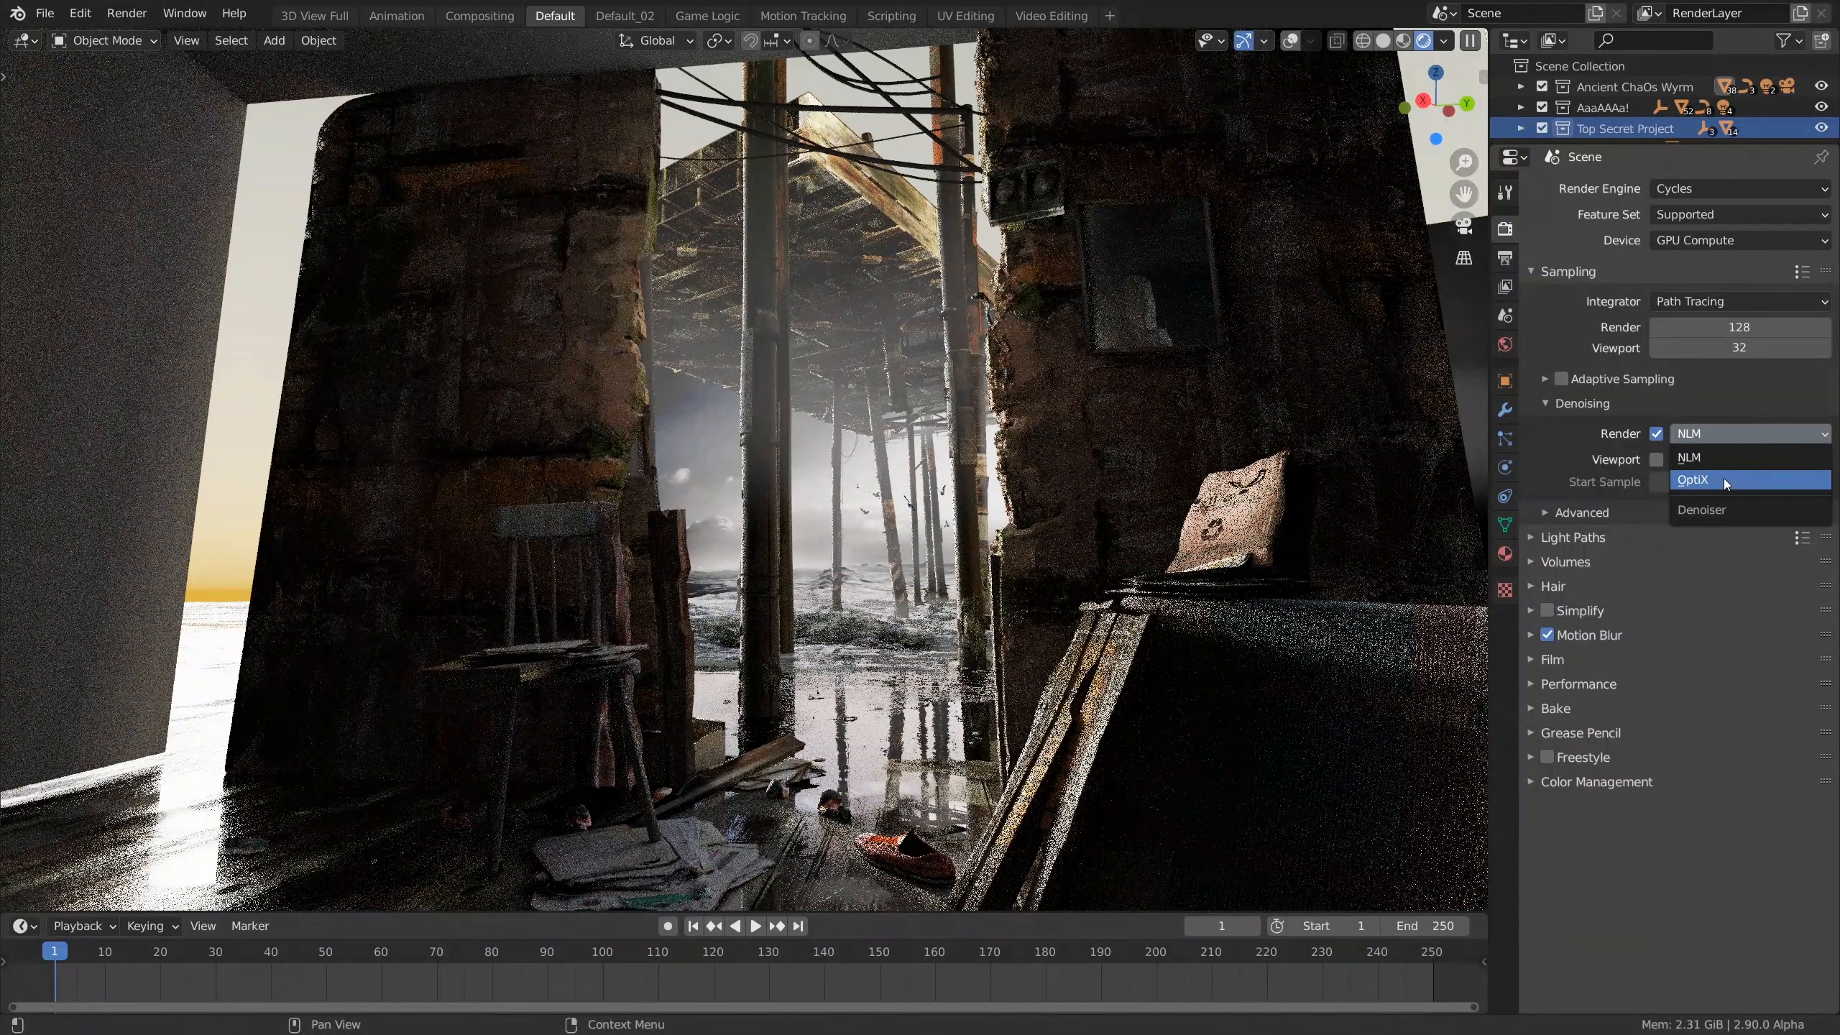
# Step: In the pier scene, set the render denoiser to OptiX and enable viewport denoising with OptiX
pyautogui.click(1723, 481)
pyautogui.click(1658, 460)
pyautogui.click(1729, 460)
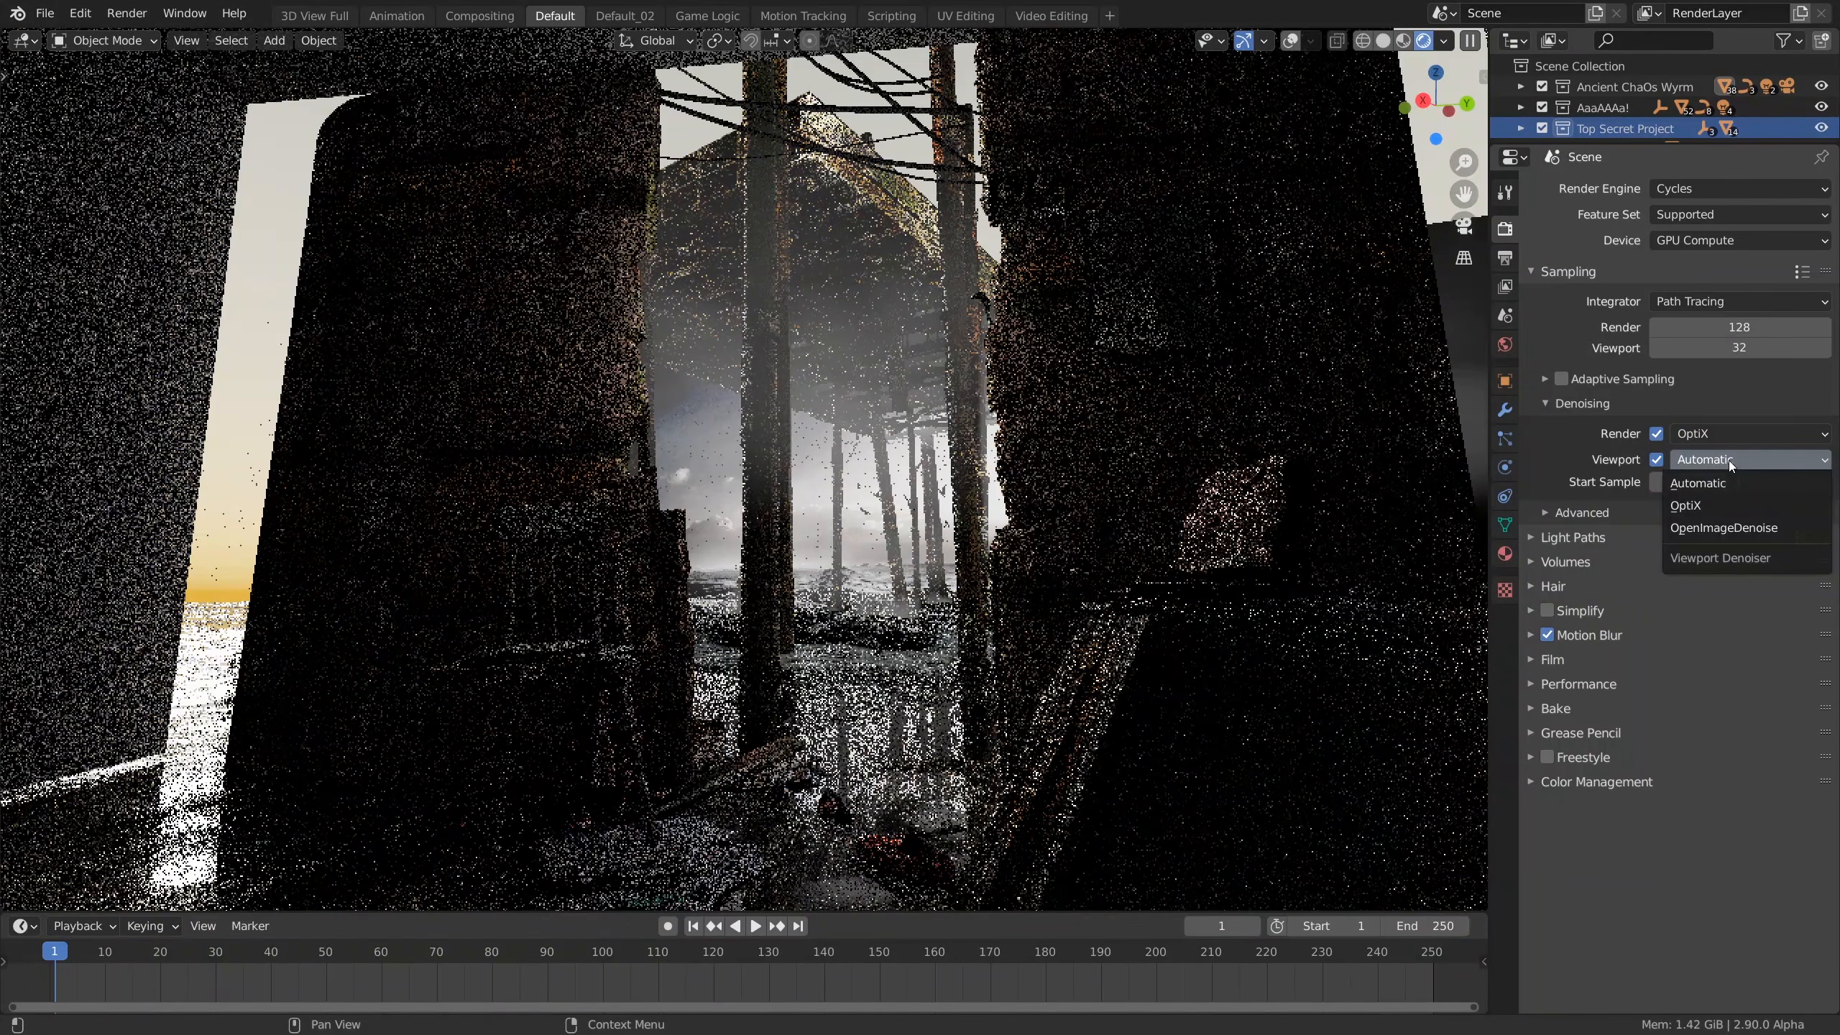
pyautogui.click(1705, 504)
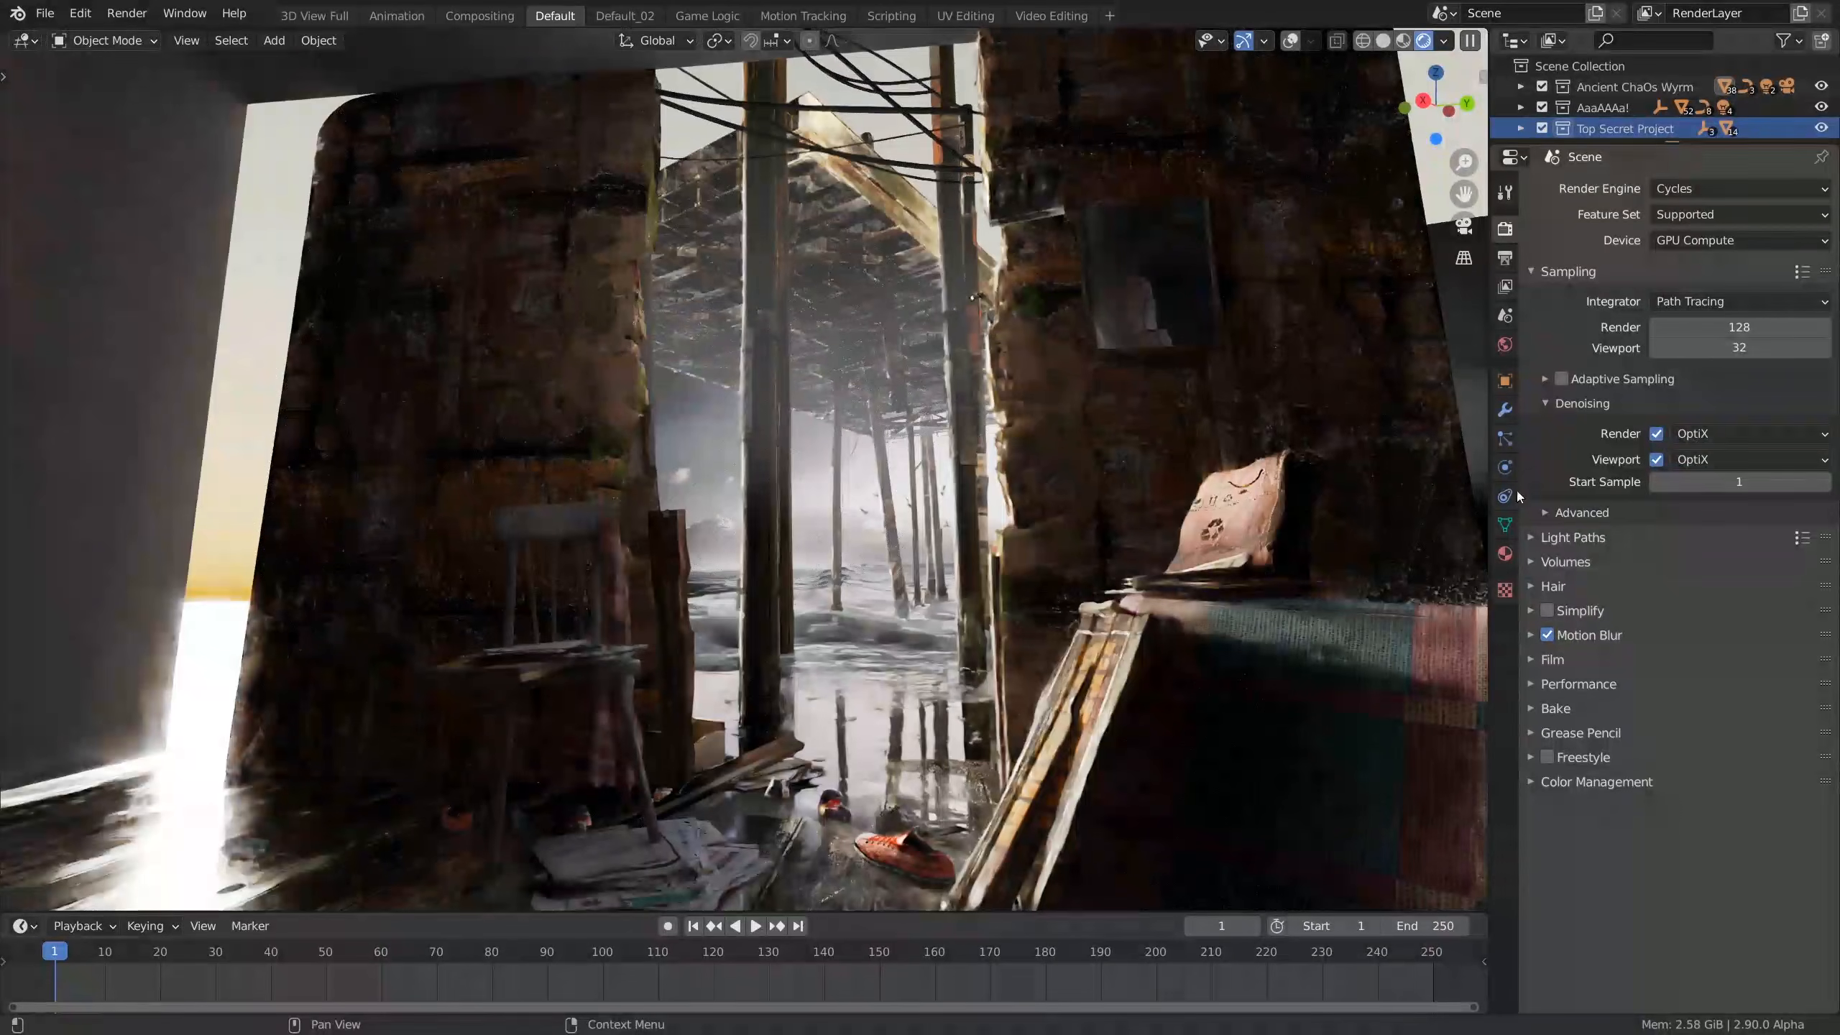
# Step: Look through the camera, set the output resolution to 1920 × 816 px and fit the camera frame to the viewport
pyautogui.press('KP_0')
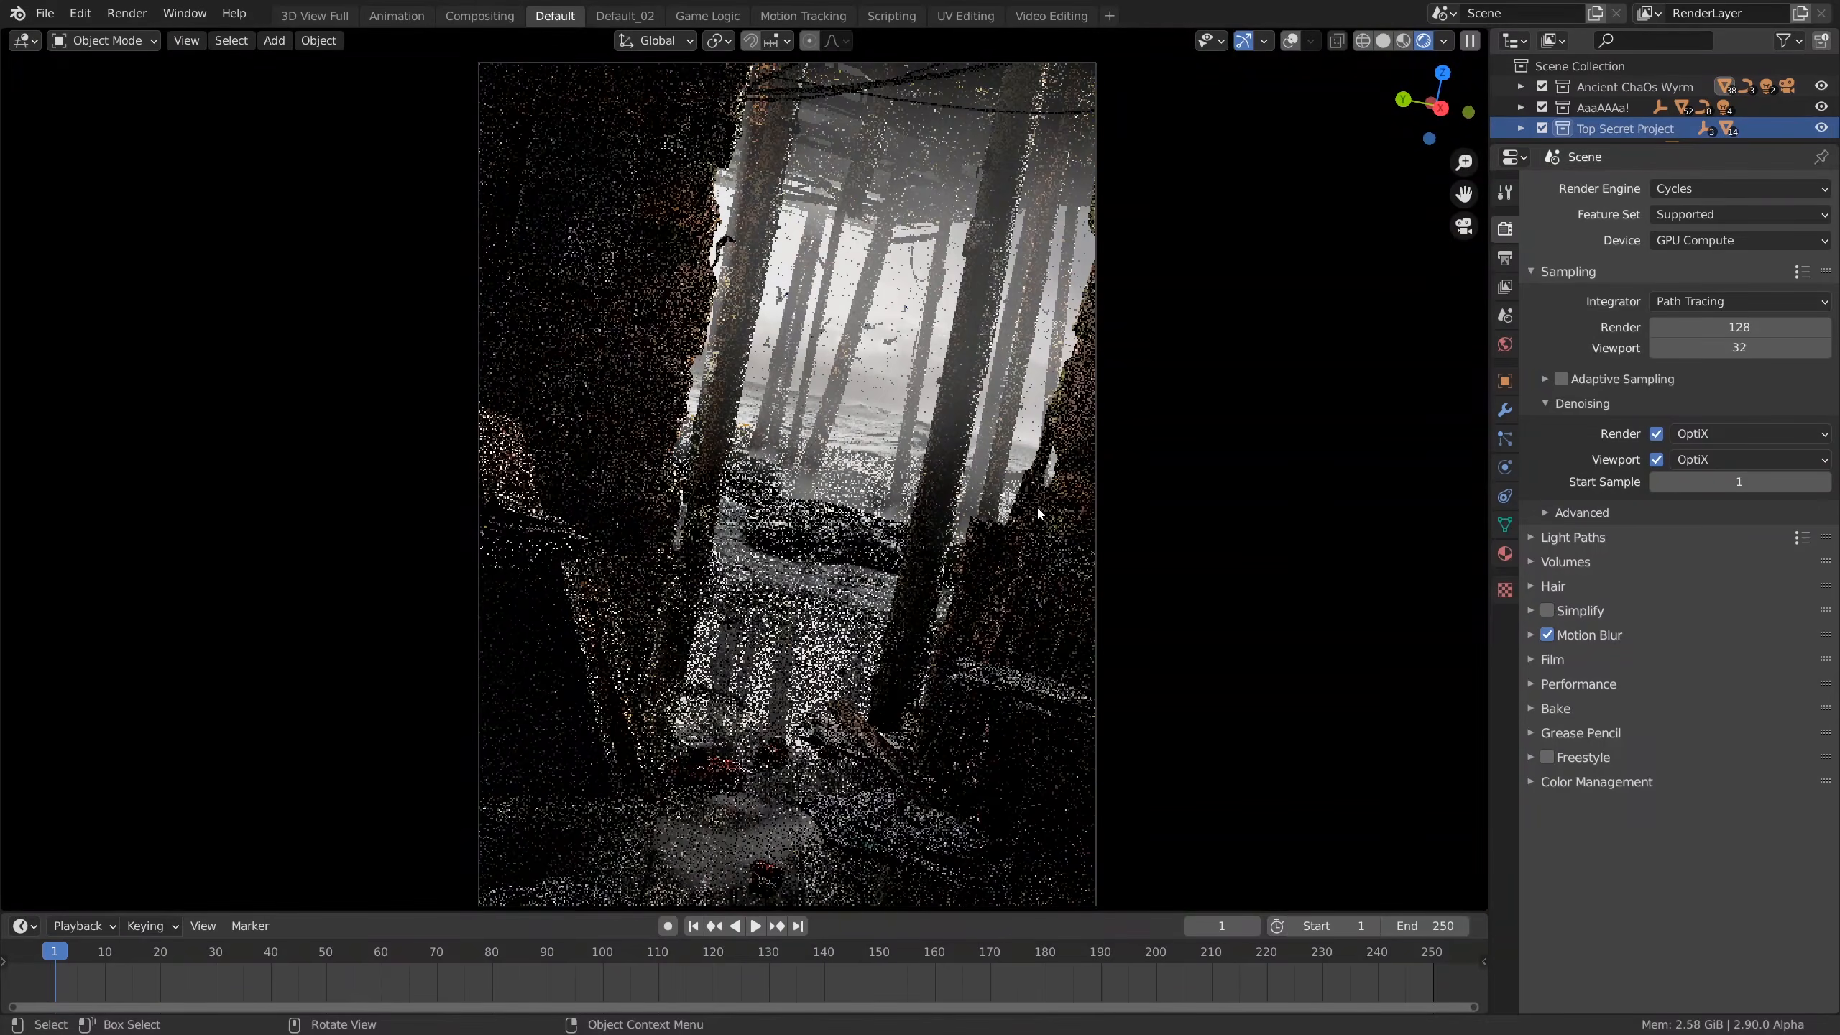
pyautogui.click(1504, 257)
pyautogui.click(1786, 214)
pyautogui.write('1920')
pyautogui.press('Return')
pyautogui.click(1754, 233)
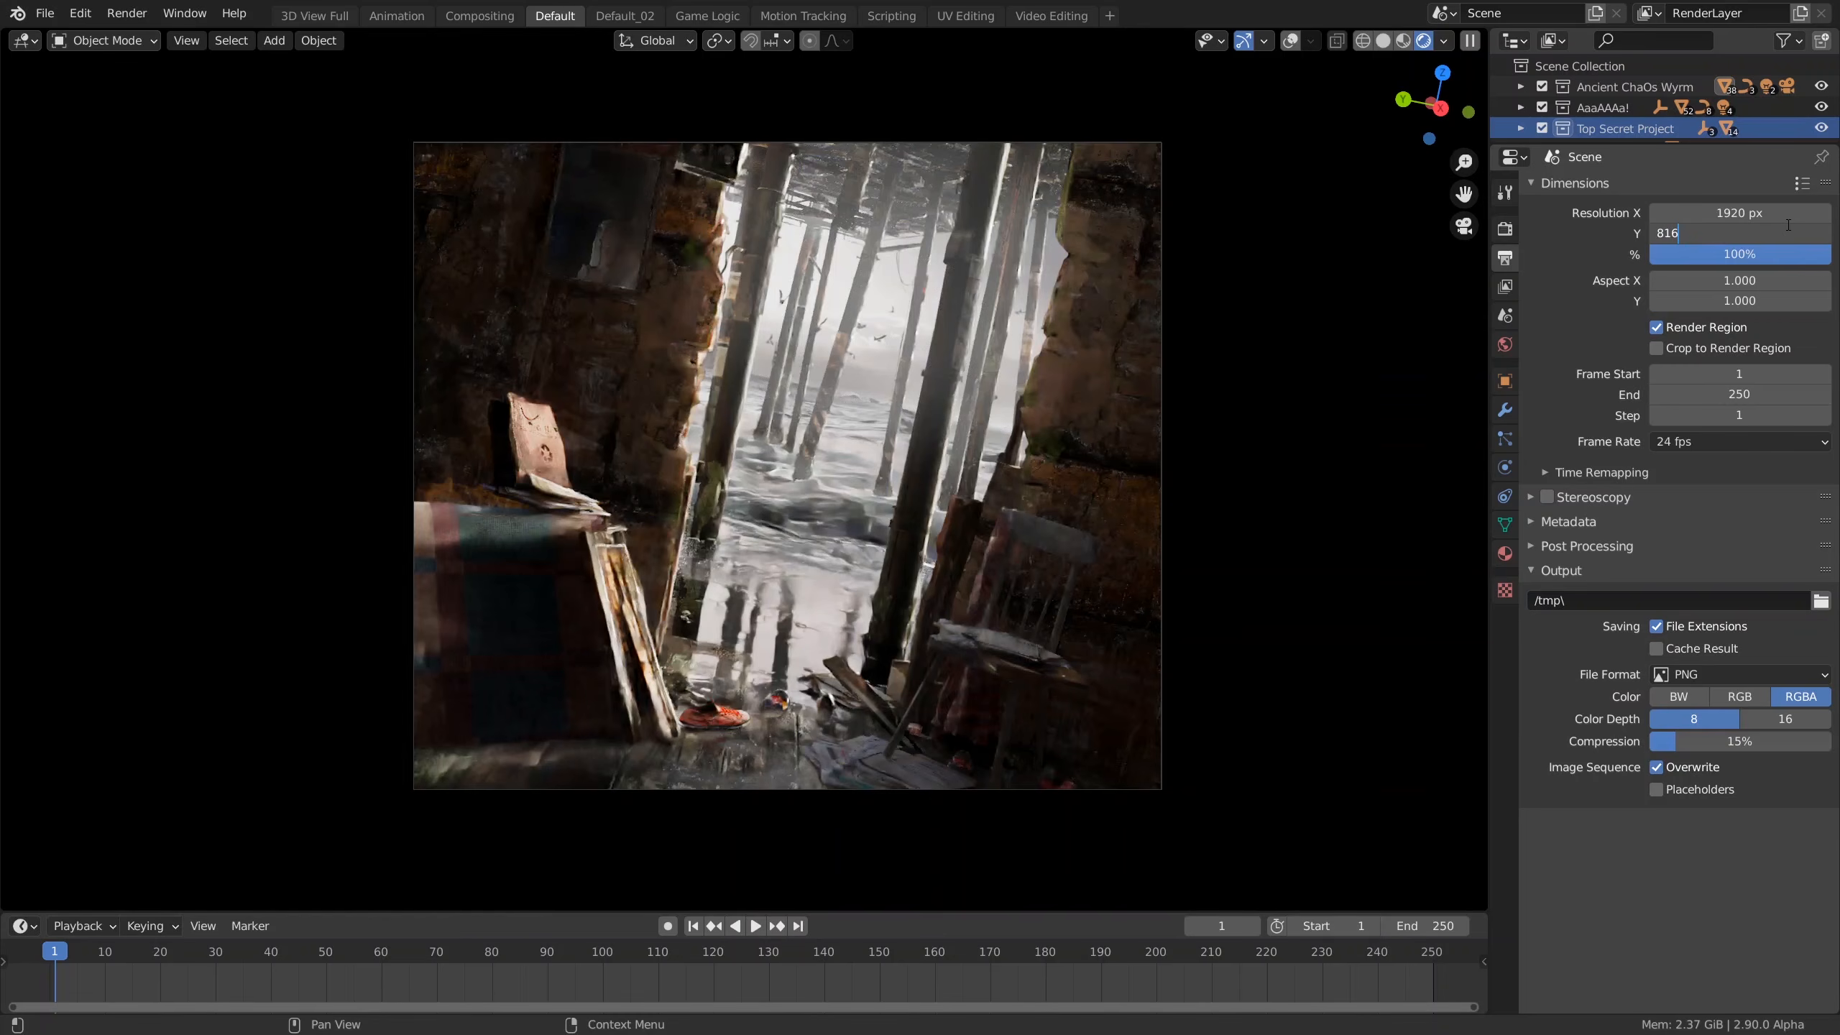
pyautogui.write('816')
pyautogui.press('Return')
pyautogui.press('Home')
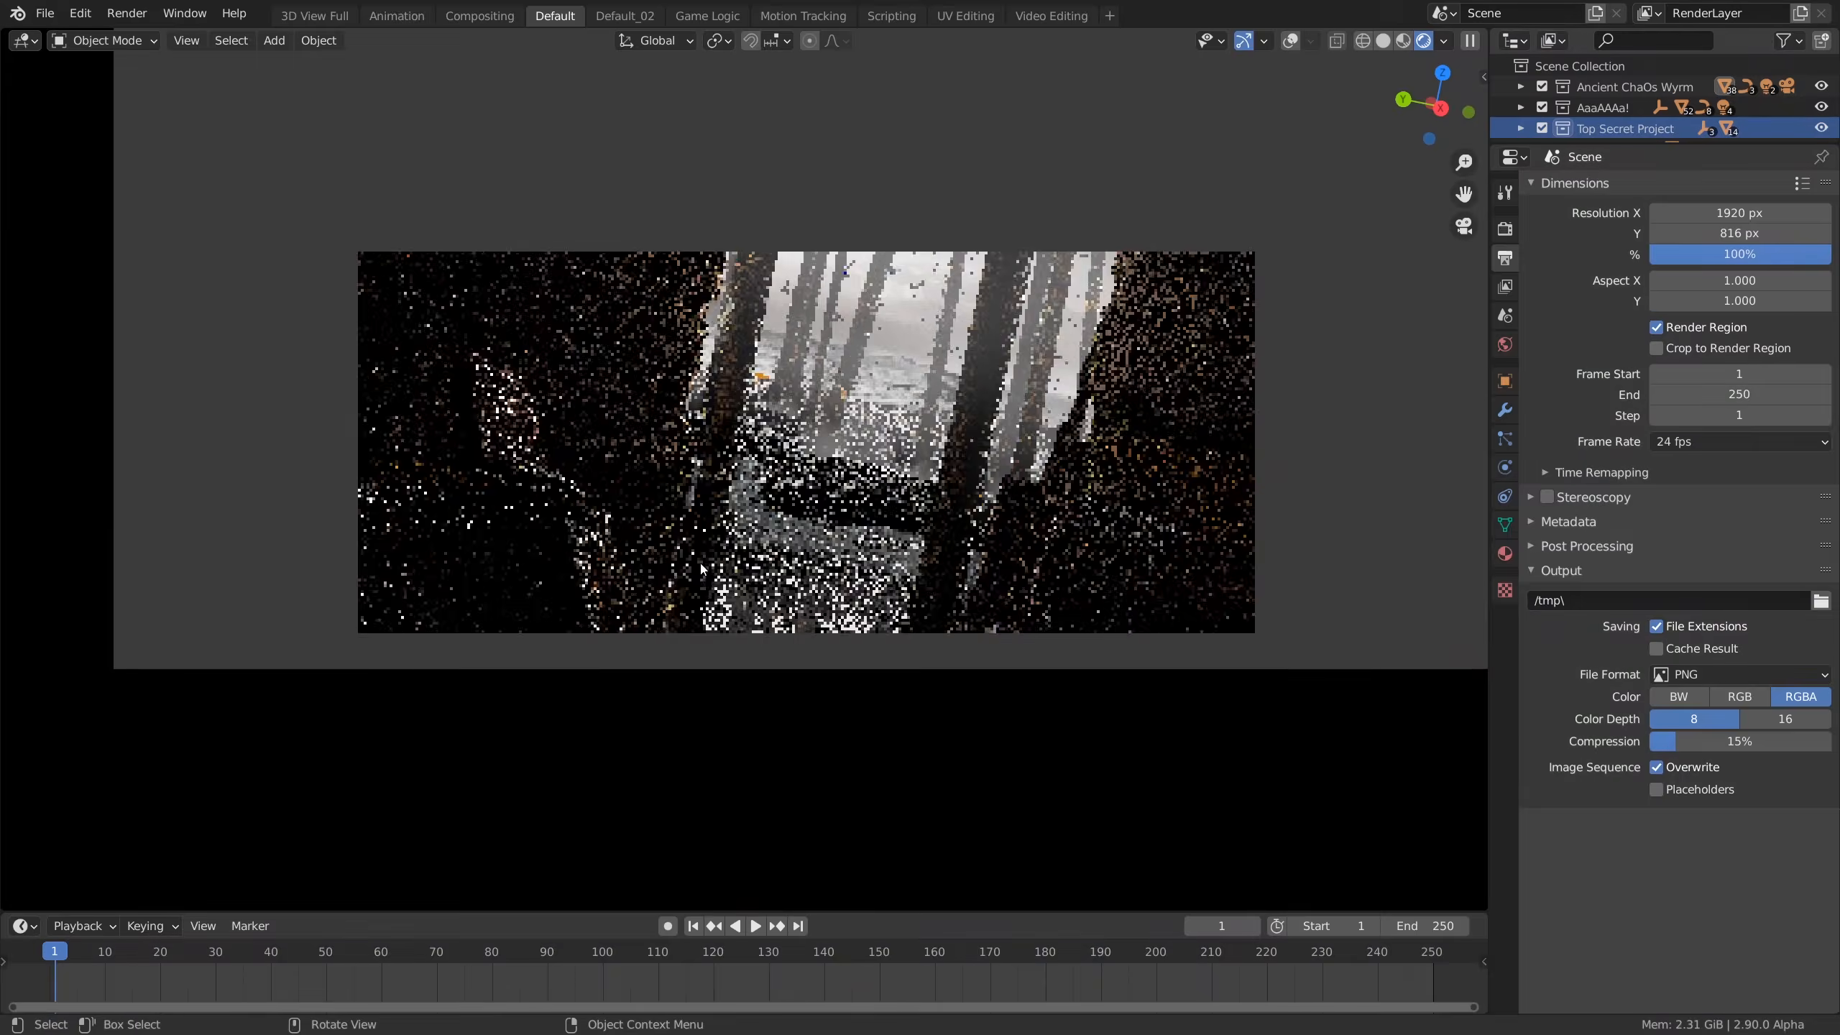
# Step: Set both the render and the viewport samples to 1
pyautogui.click(1504, 228)
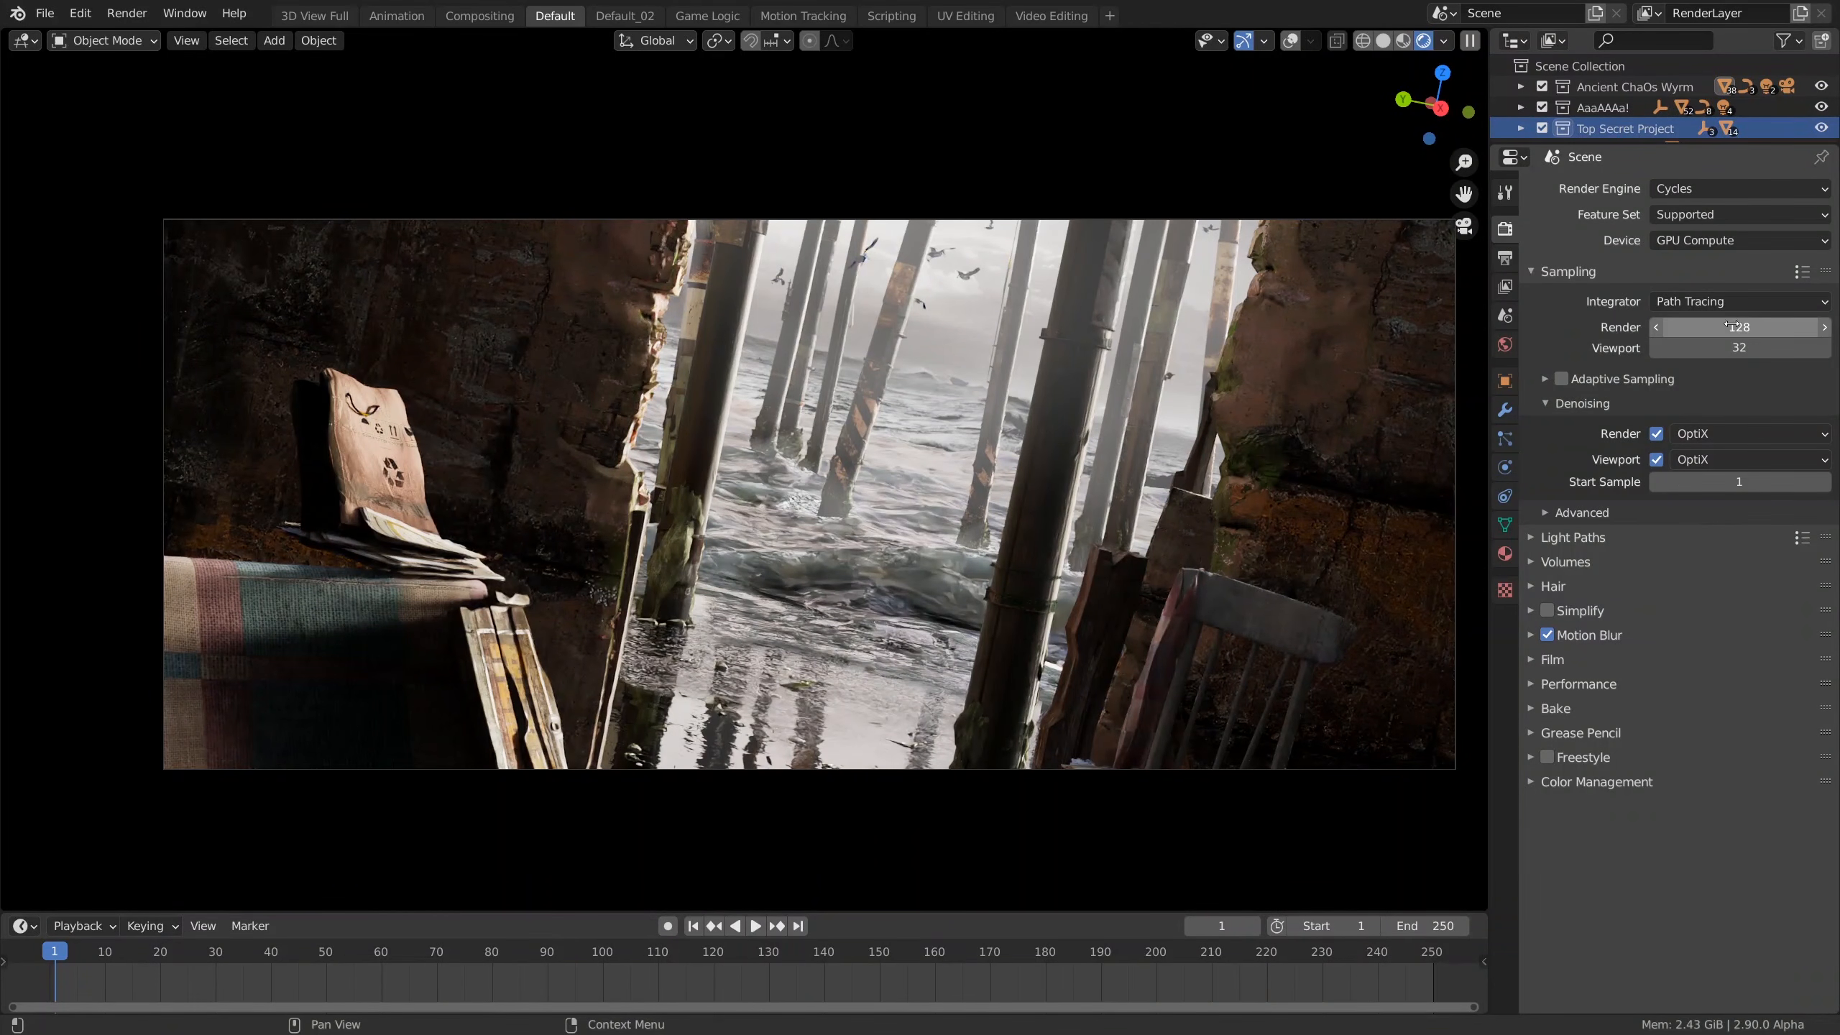
pyautogui.click(1768, 330)
pyautogui.write('1')
pyautogui.press('Return')
pyautogui.click(1741, 353)
pyautogui.write('1')
pyautogui.press('Return')
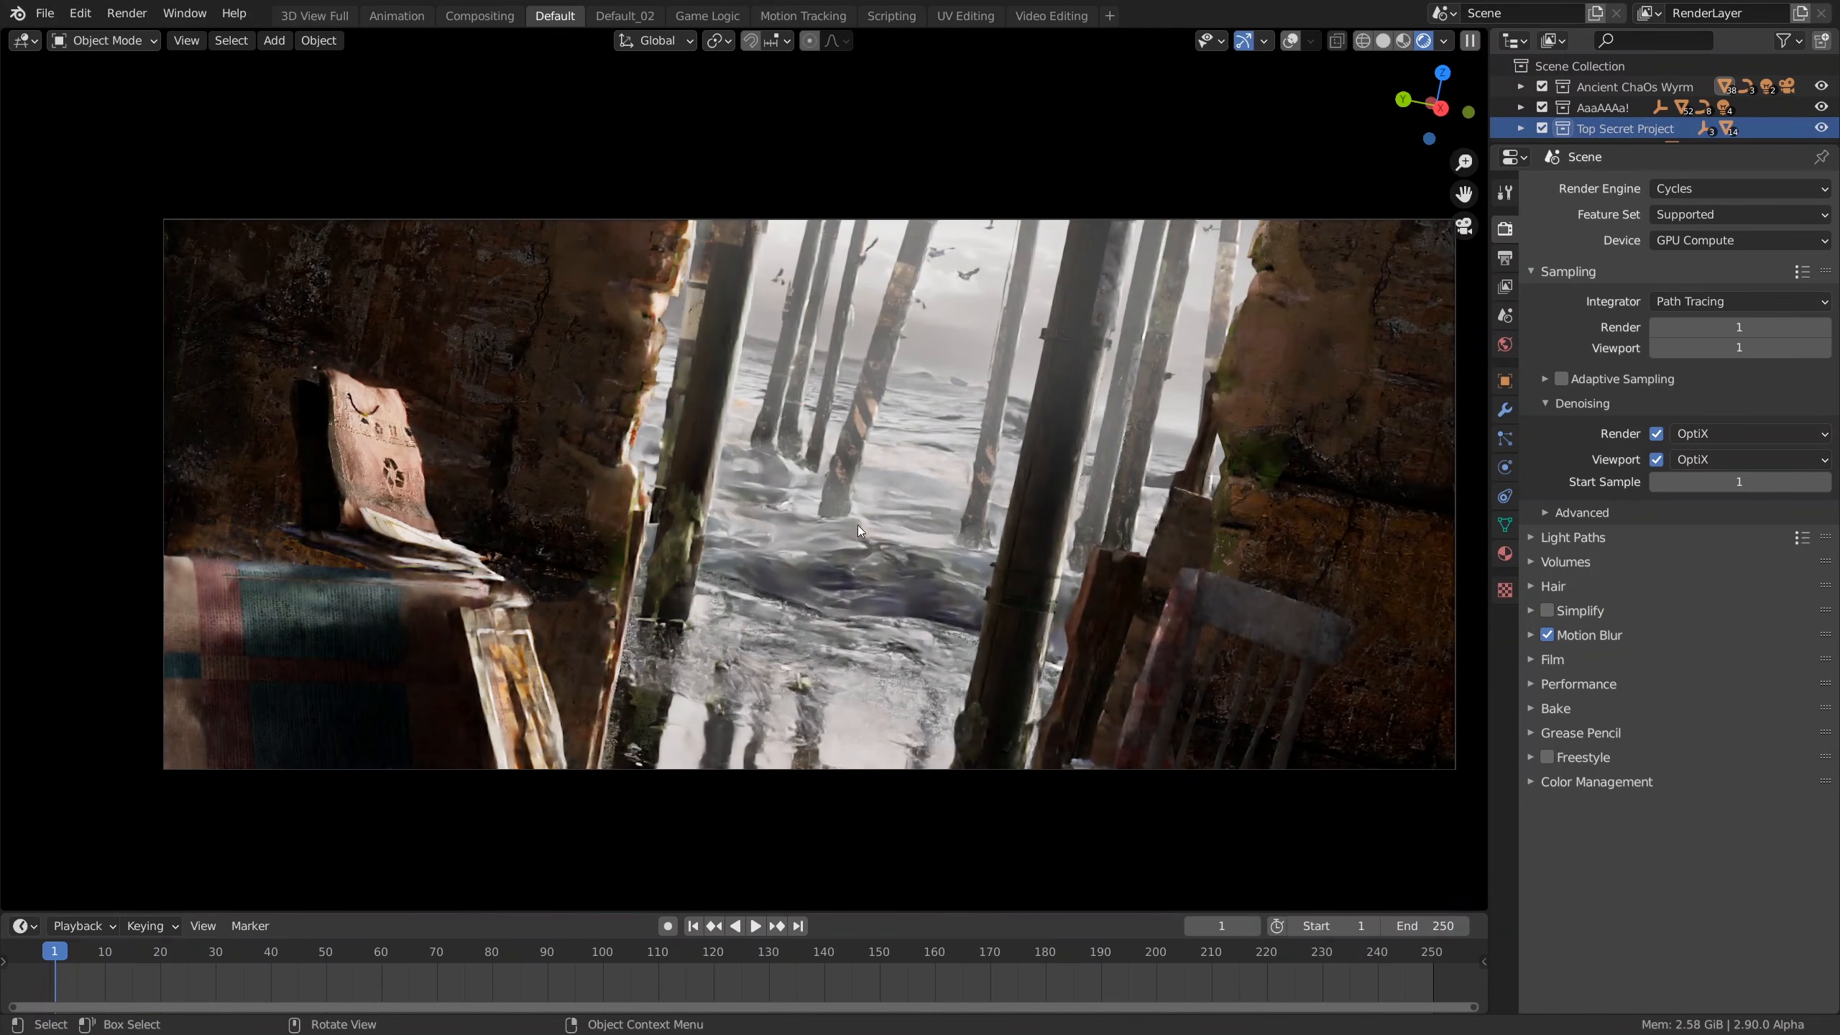
# Step: Turn viewport denoising off and back on to compare the noisy and denoised camera view
pyautogui.keyDown('shift'); pyautogui.moveTo(1051, 465); pyautogui.dragTo(1045, 470, button='middle'); pyautogui.keyUp('shift')
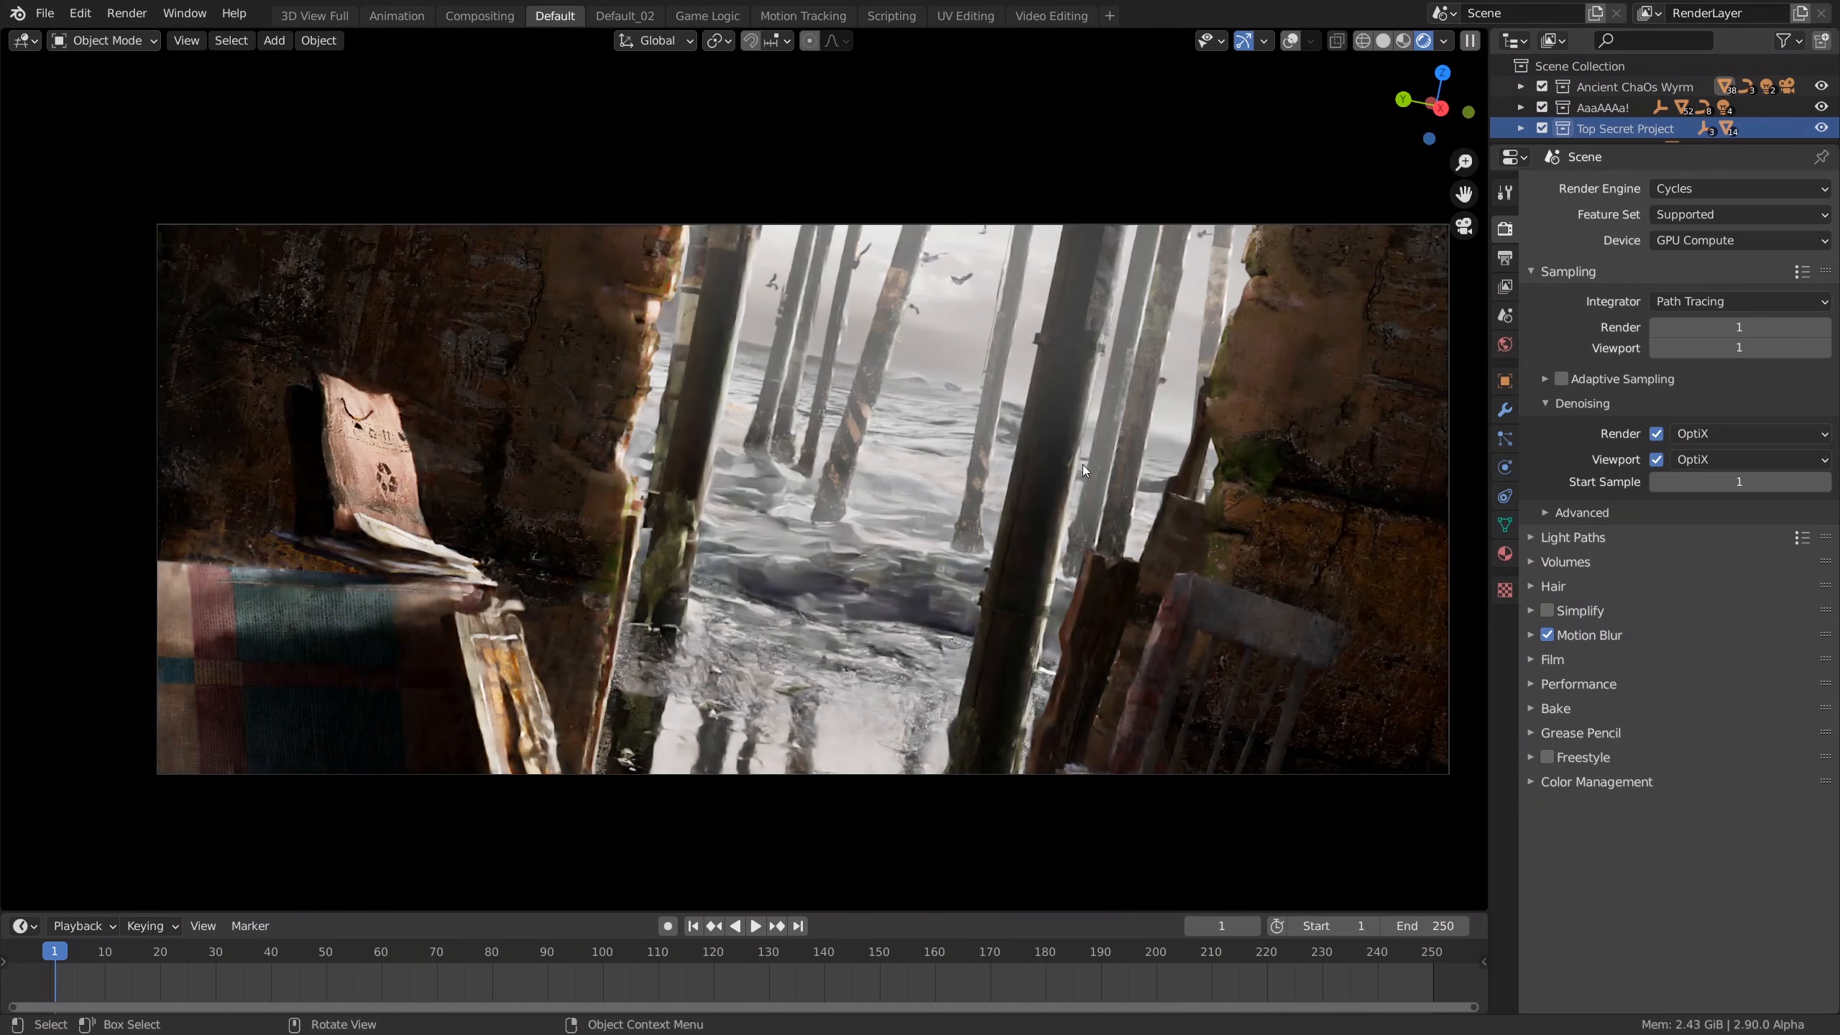
pyautogui.click(1655, 459)
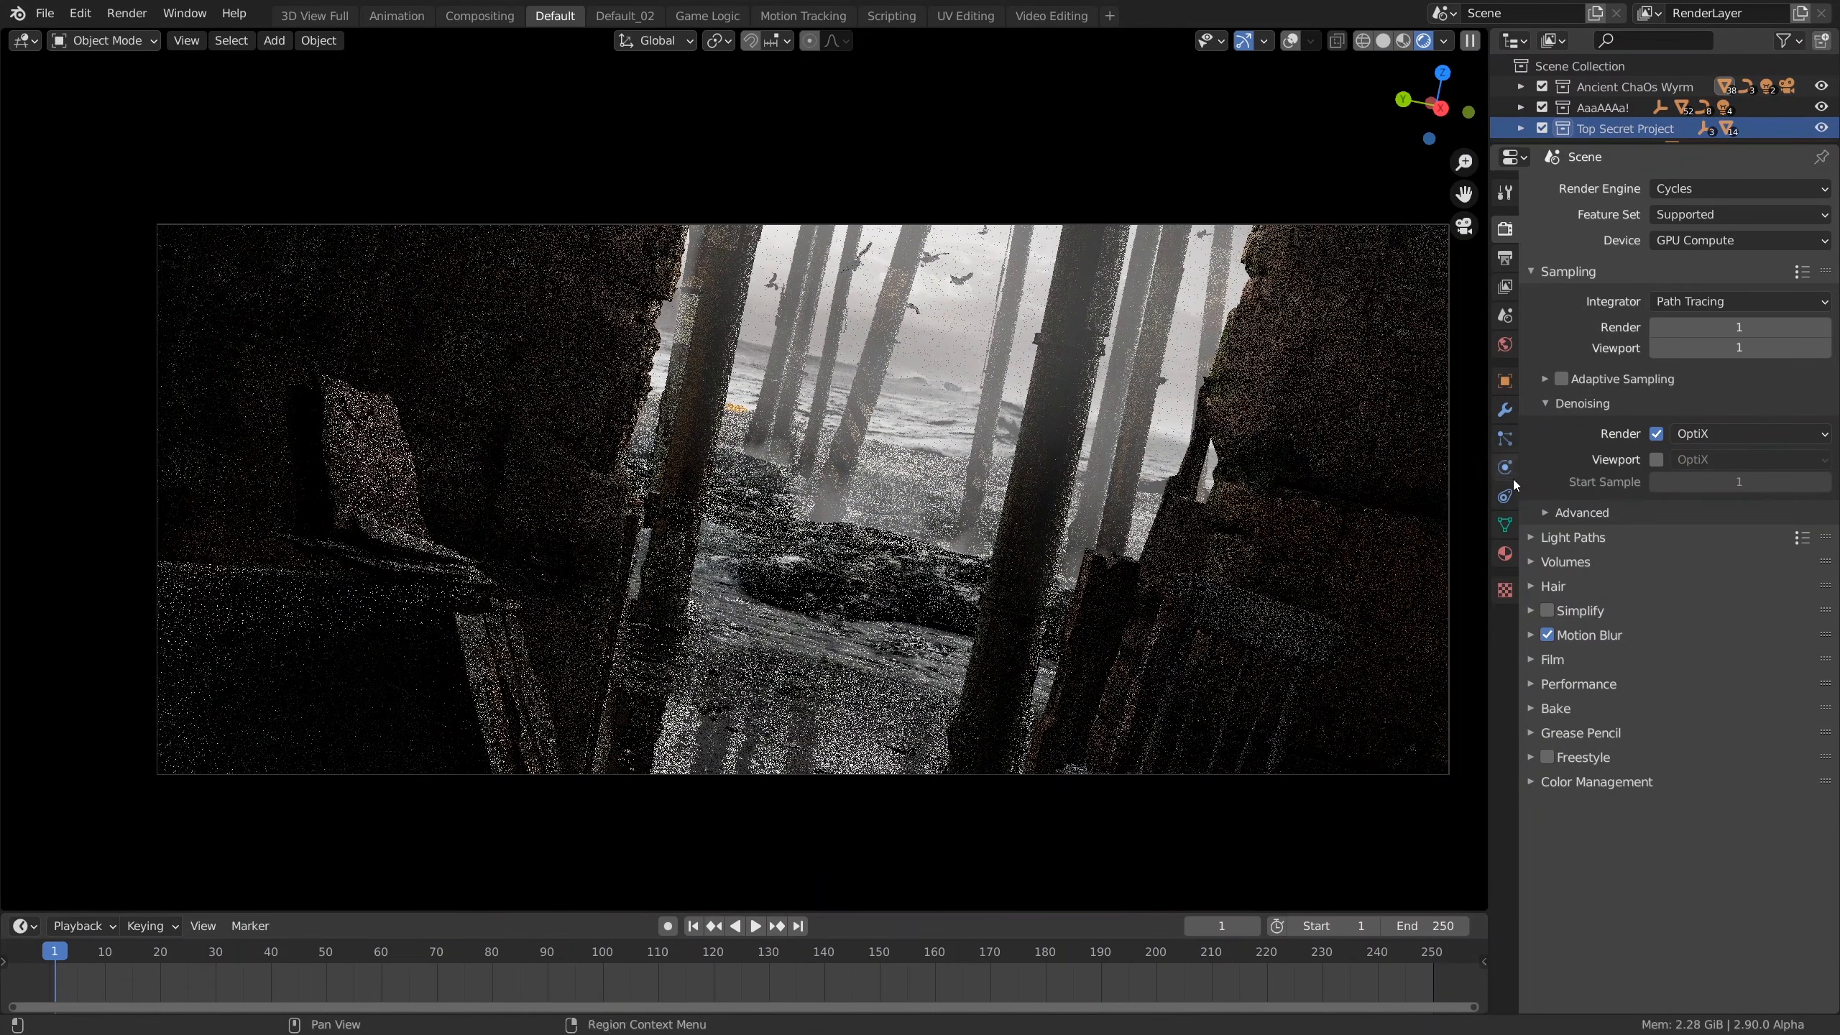
pyautogui.click(1655, 460)
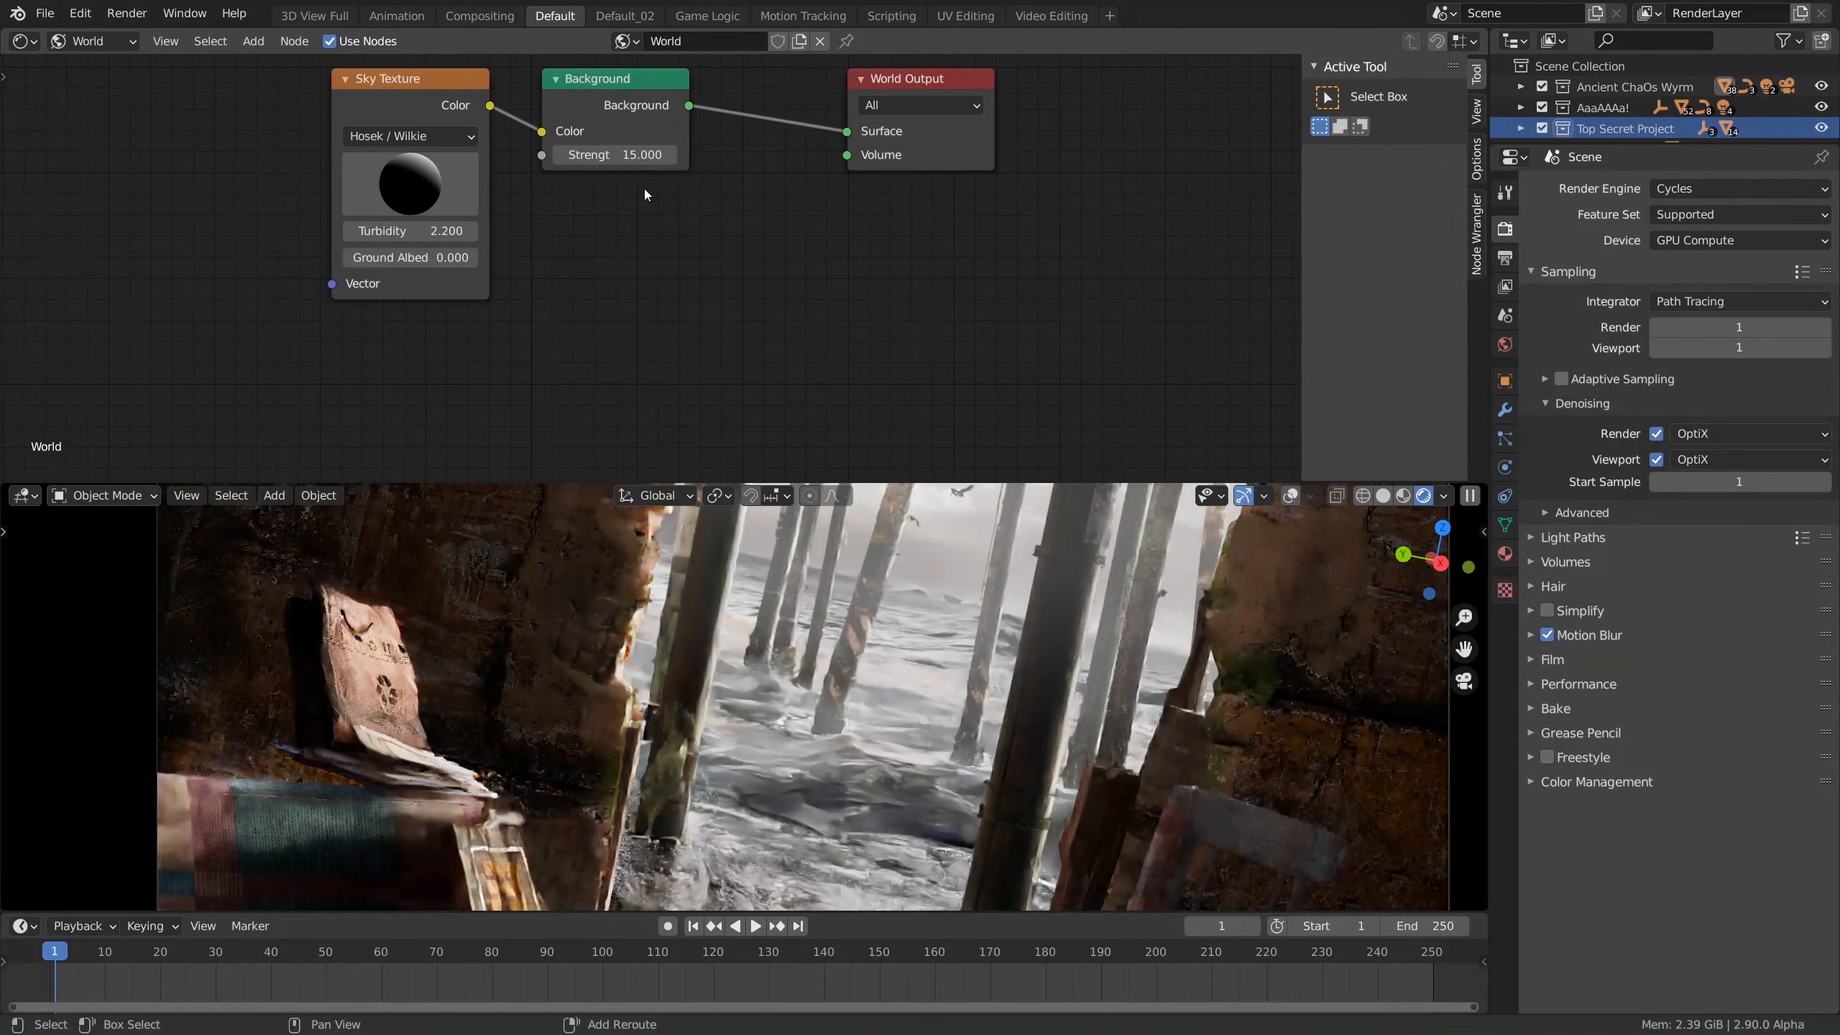
# Step: Feed a Principled Volume shader into the World Output's Volume and toggle viewport denoising off and on to compare
pyautogui.hotkey('shift', 'a')
pyautogui.moveTo(636, 261)
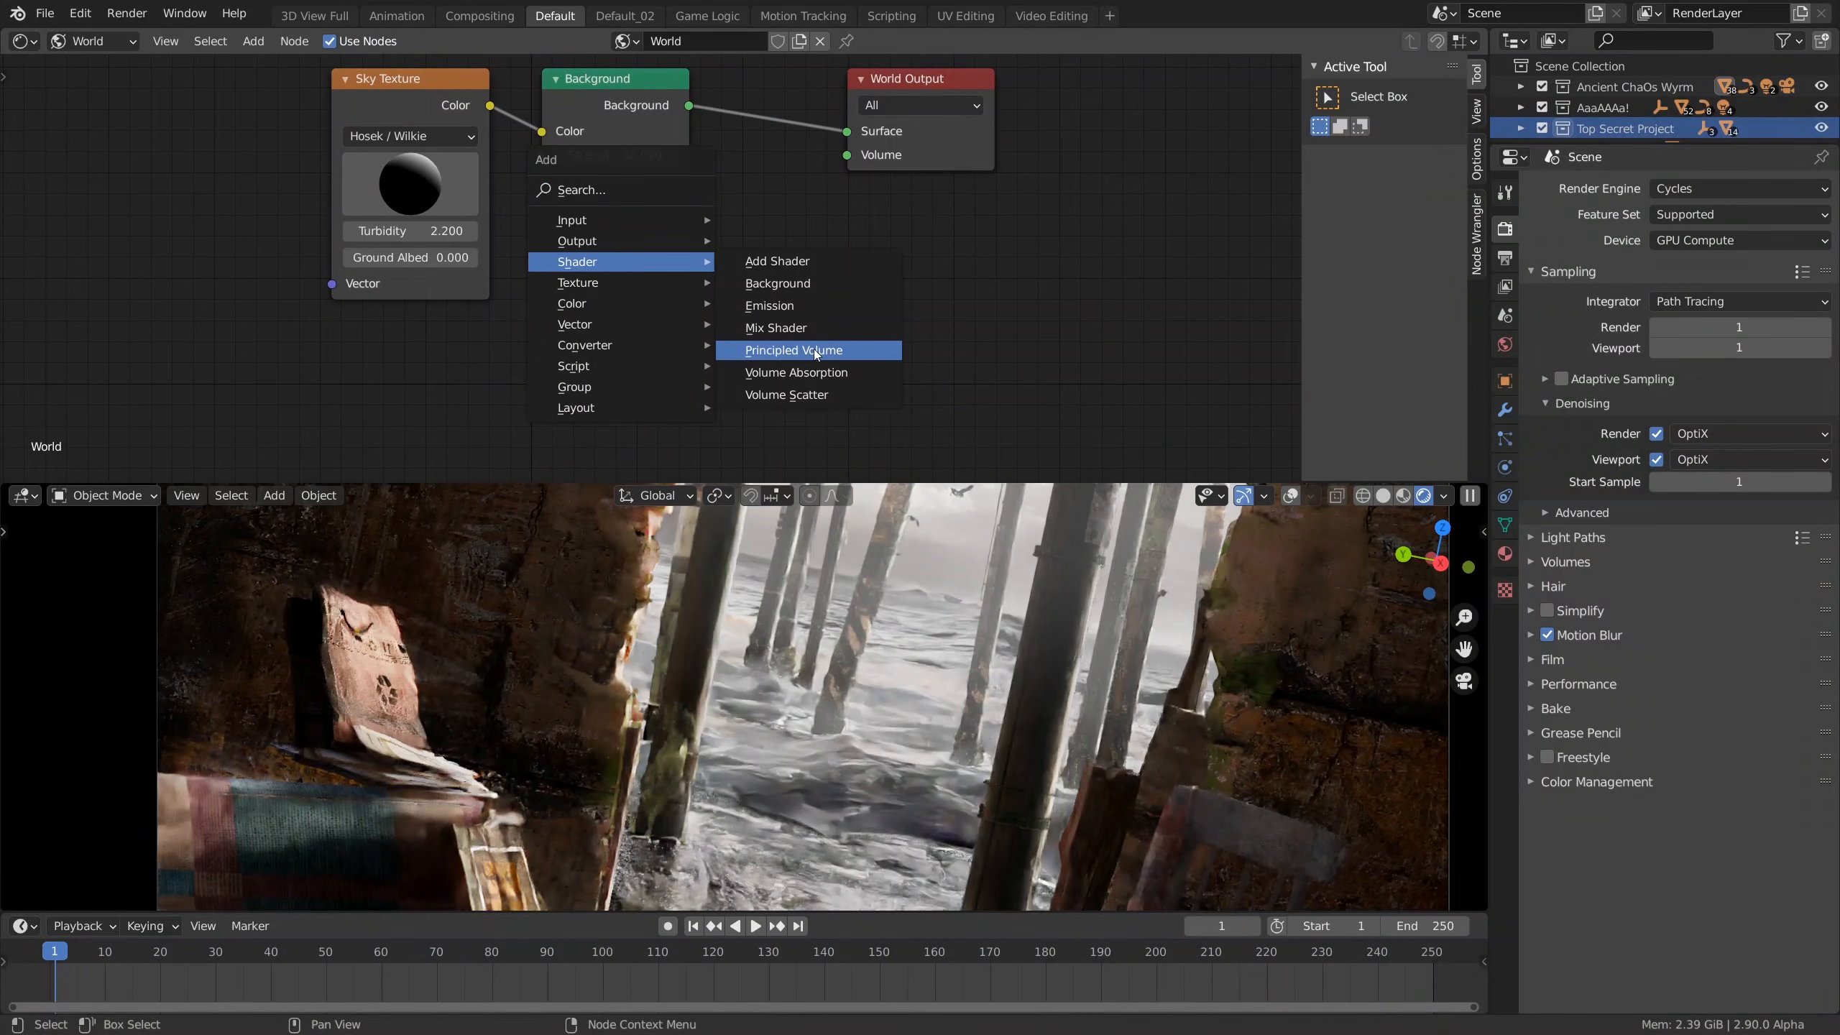
pyautogui.click(847, 351)
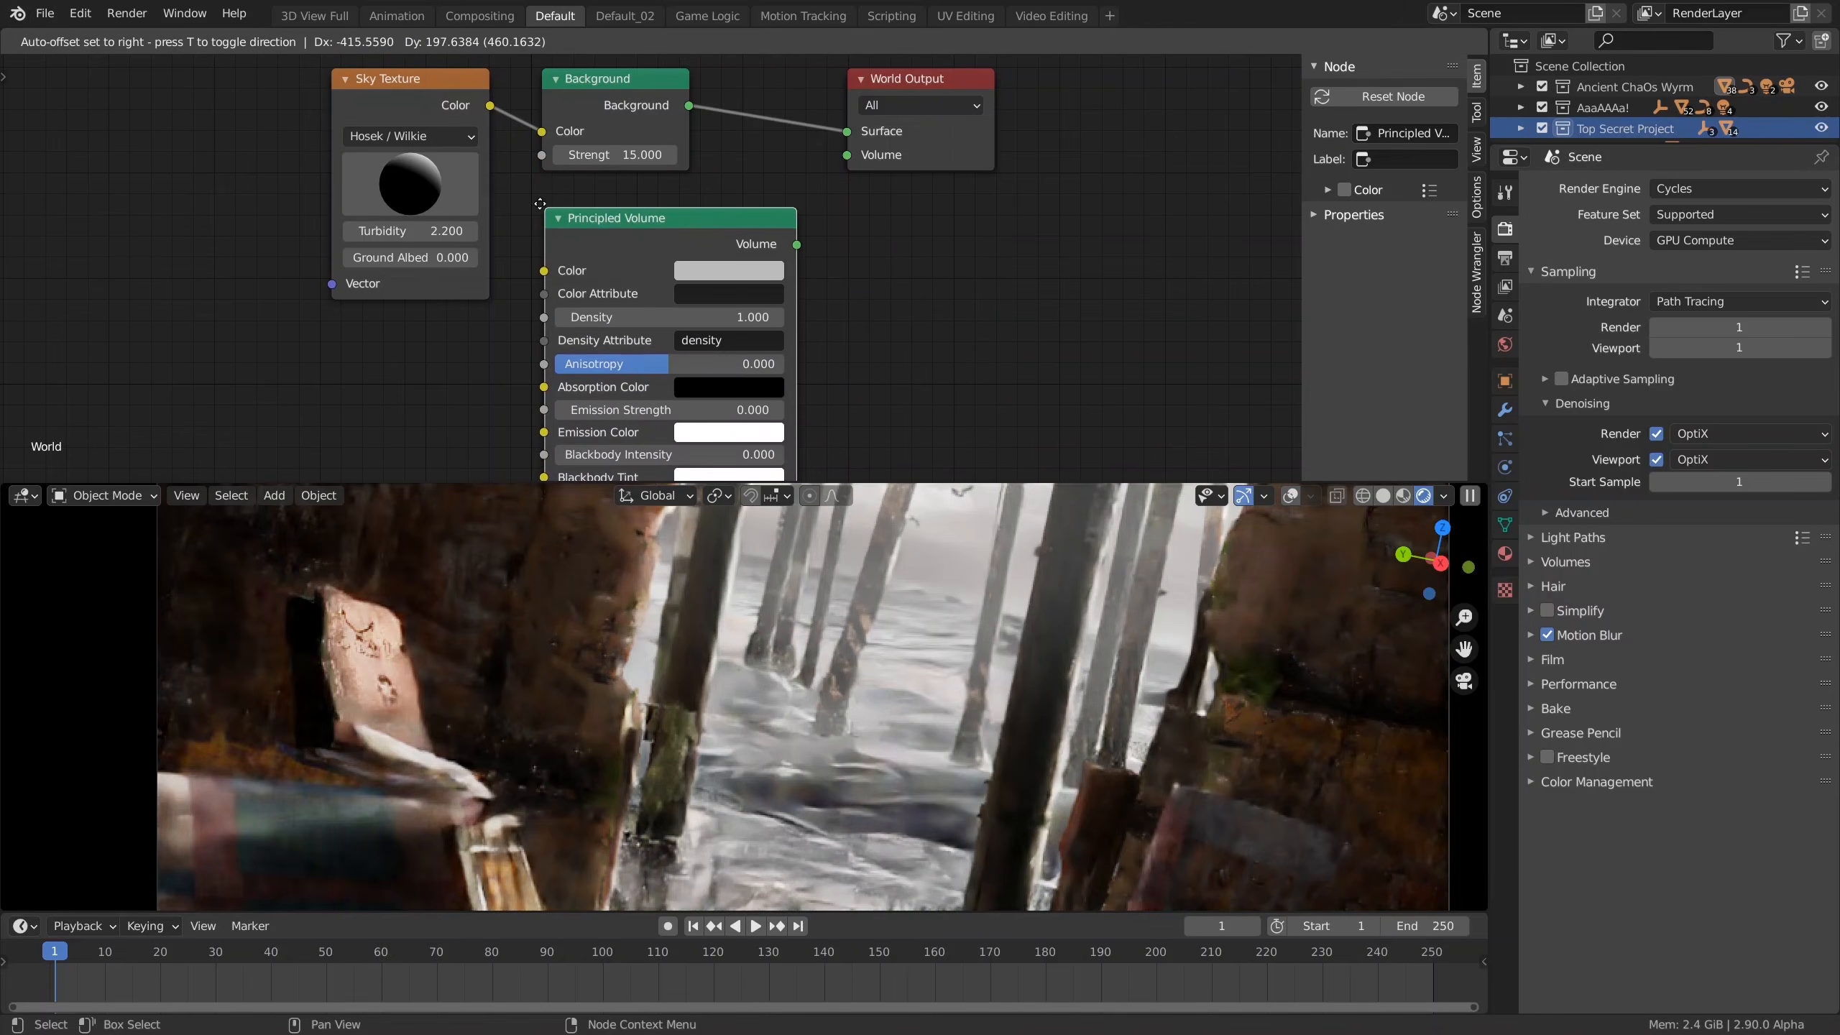
pyautogui.click(764, 188)
pyautogui.moveTo(788, 226); pyautogui.dragTo(847, 154)
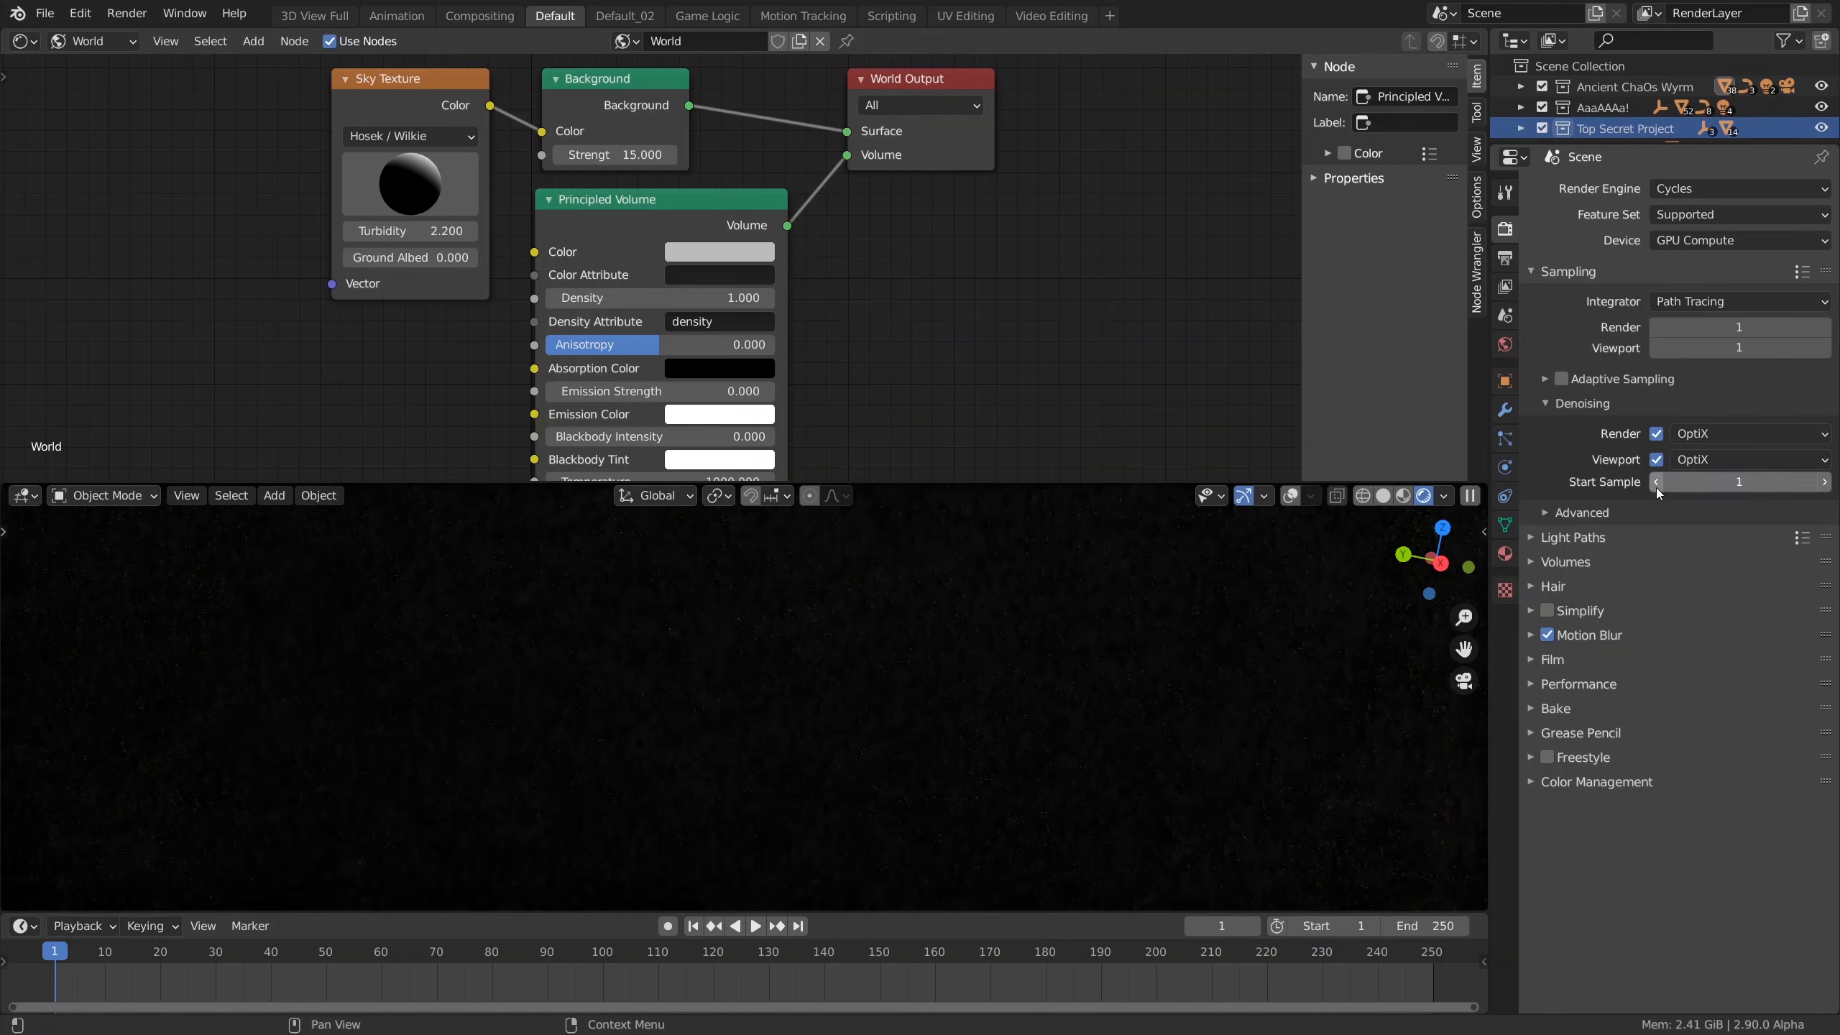
pyautogui.click(1657, 460)
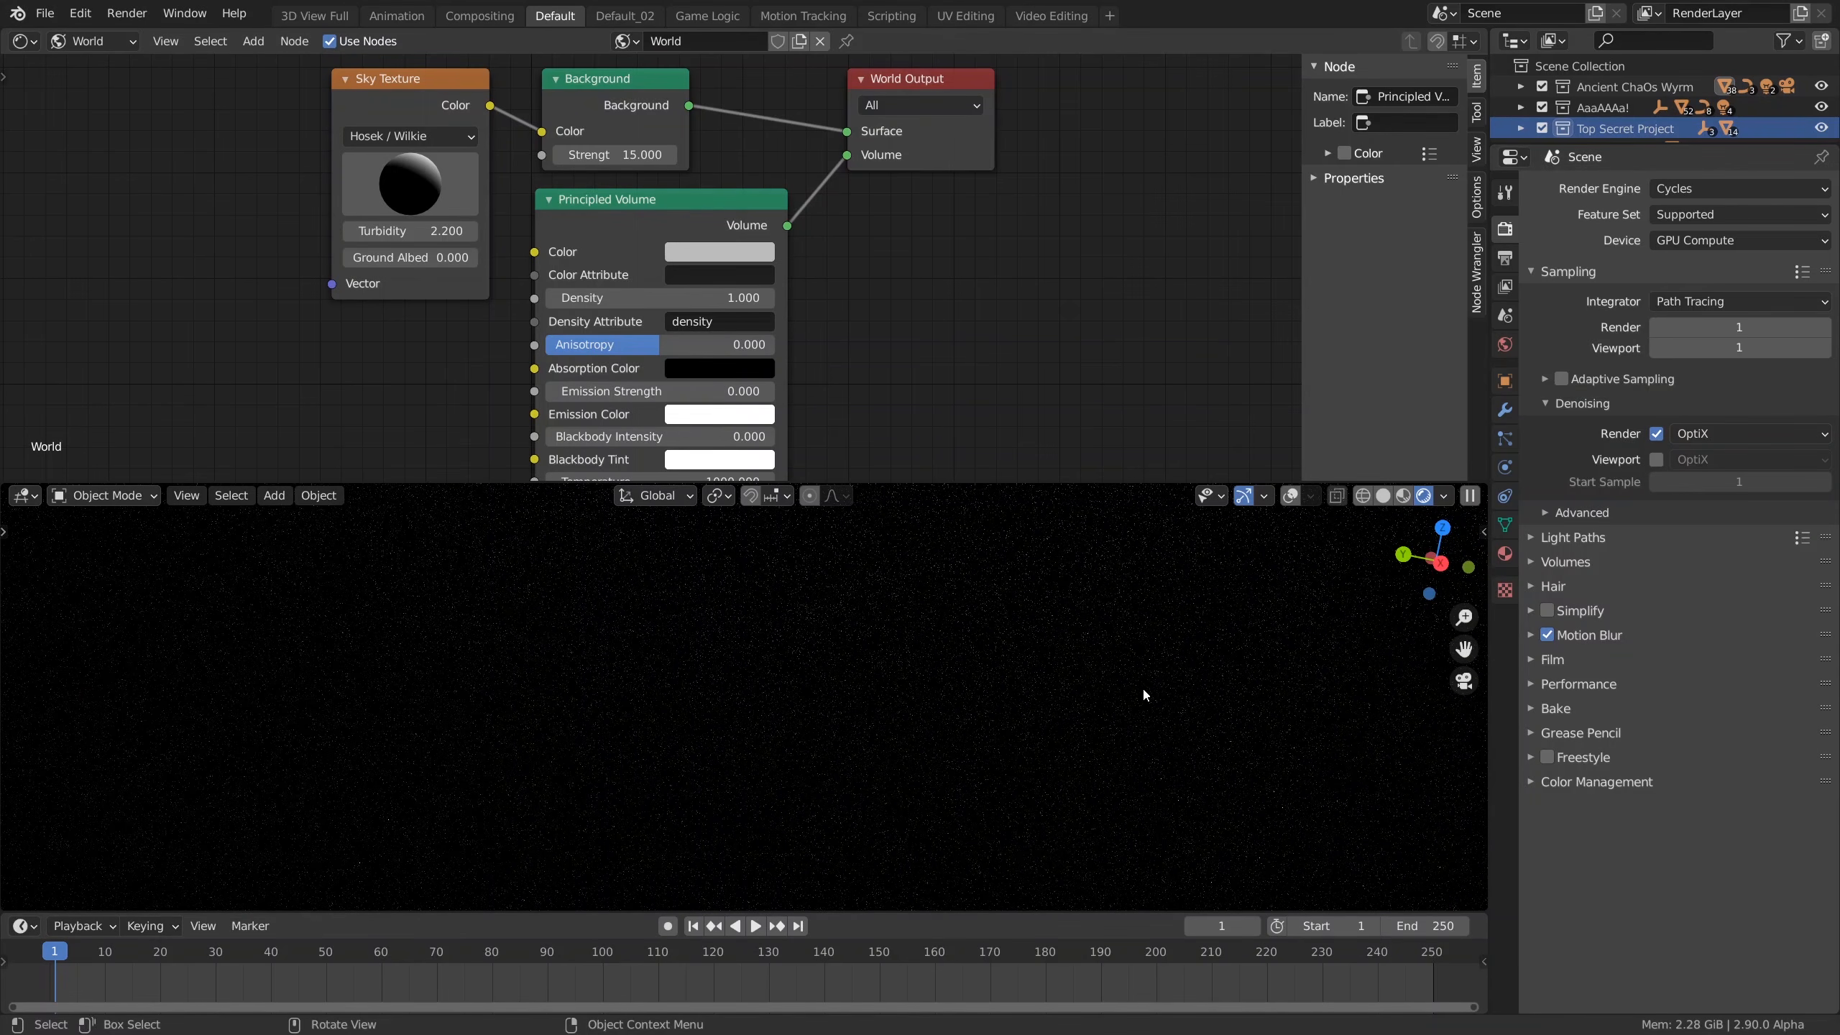
pyautogui.click(1655, 459)
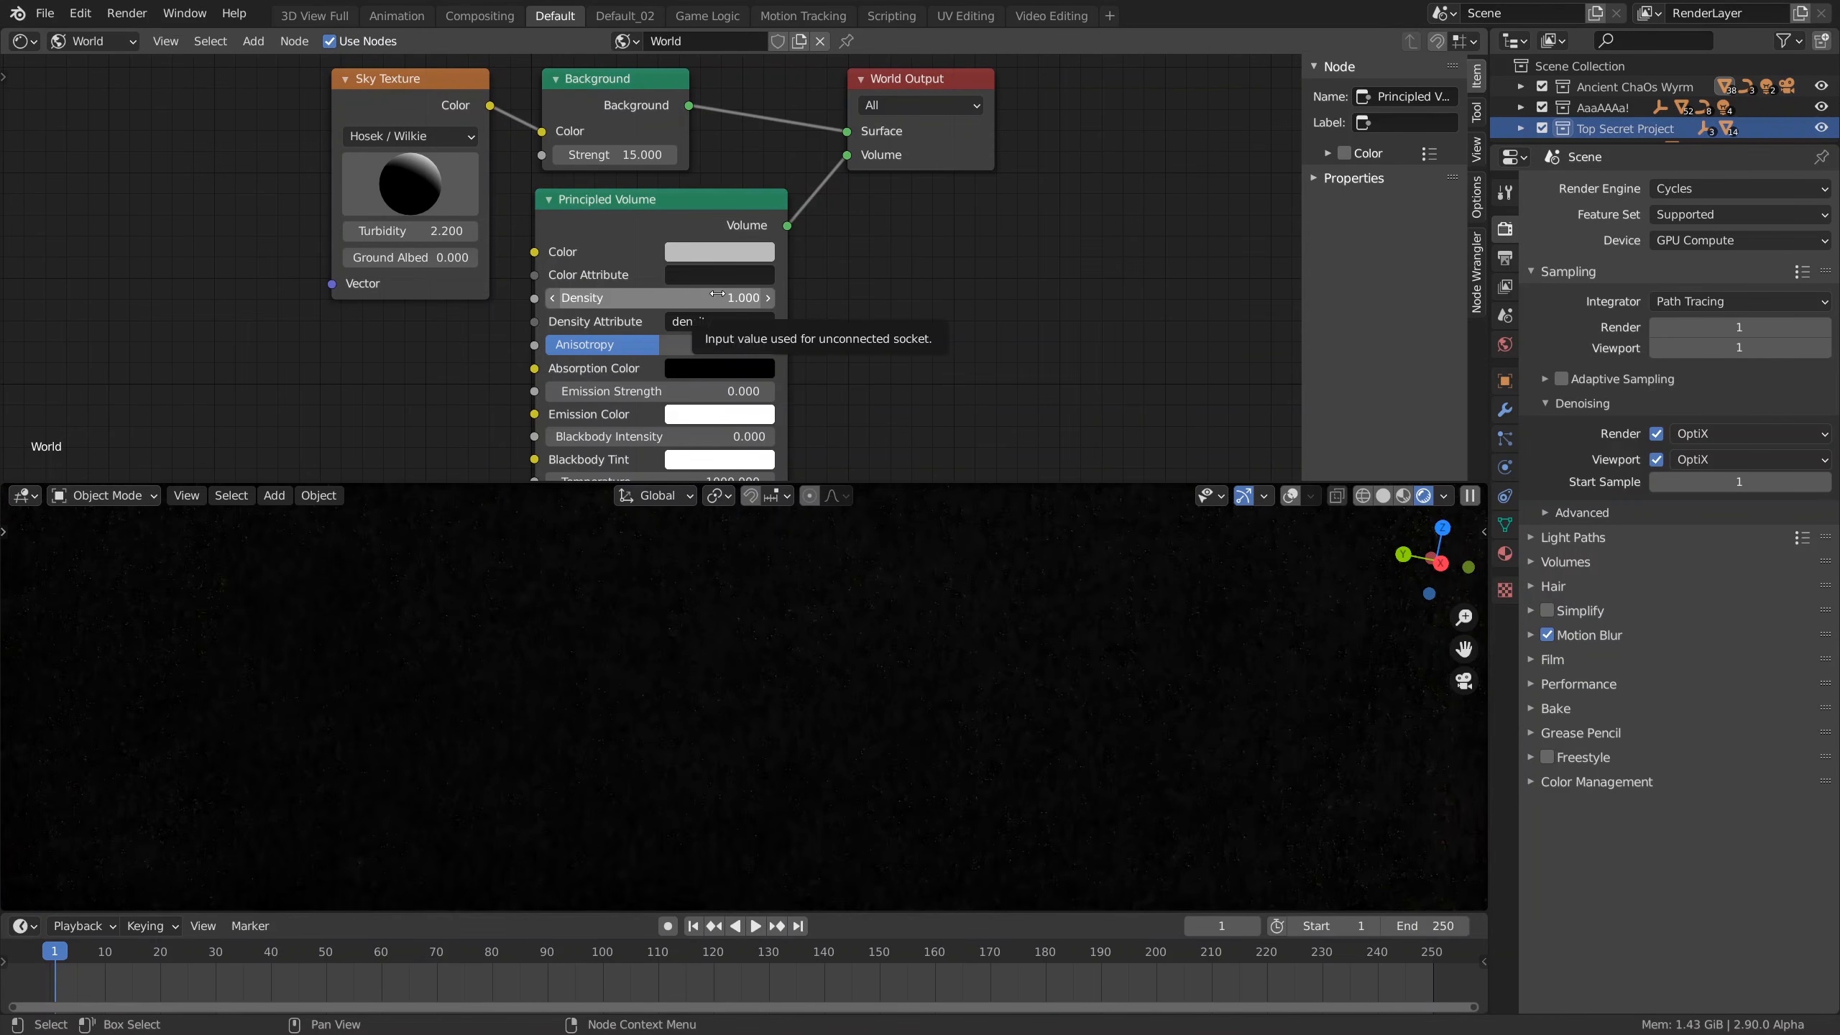
# Step: Lower the Principled Volume's density to 0.1 and on to 0.2, and look at the fog through the camera
pyautogui.moveTo(700, 299); pyautogui.dragTo(684, 299)
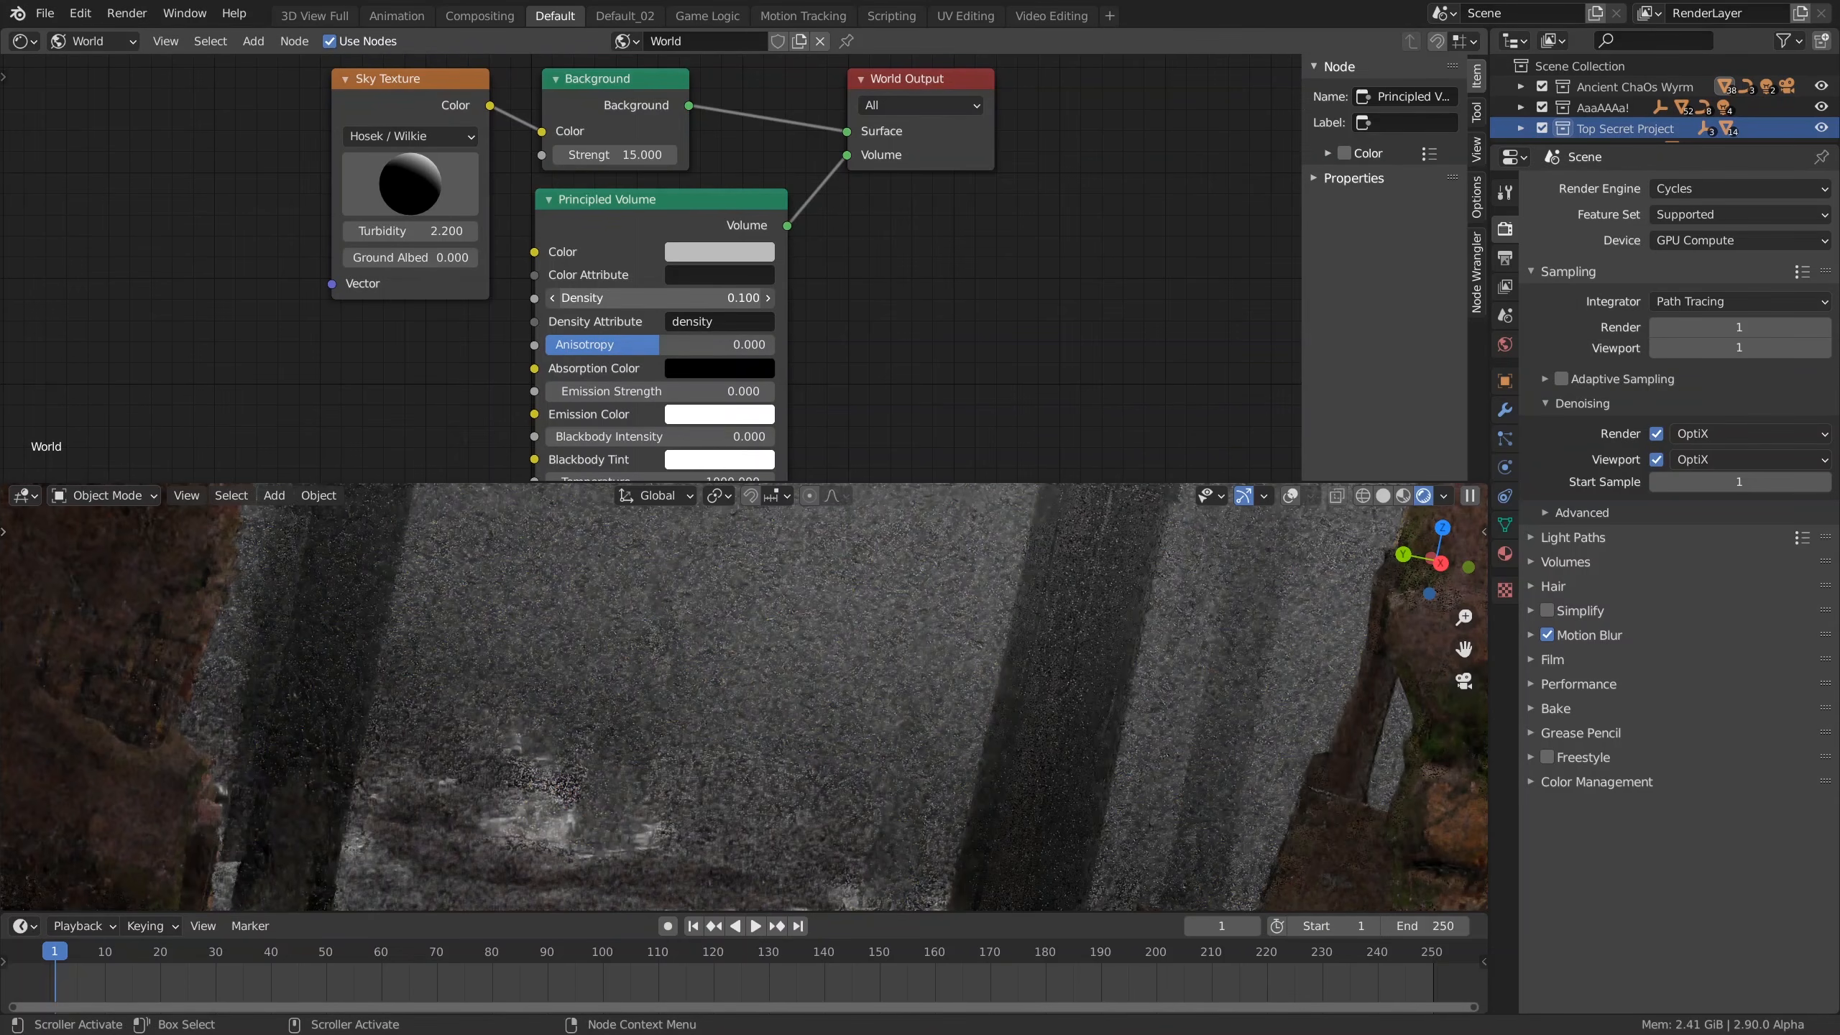
pyautogui.click(679, 298)
pyautogui.press('BackSpace')
pyautogui.write('2')
pyautogui.press('Return')
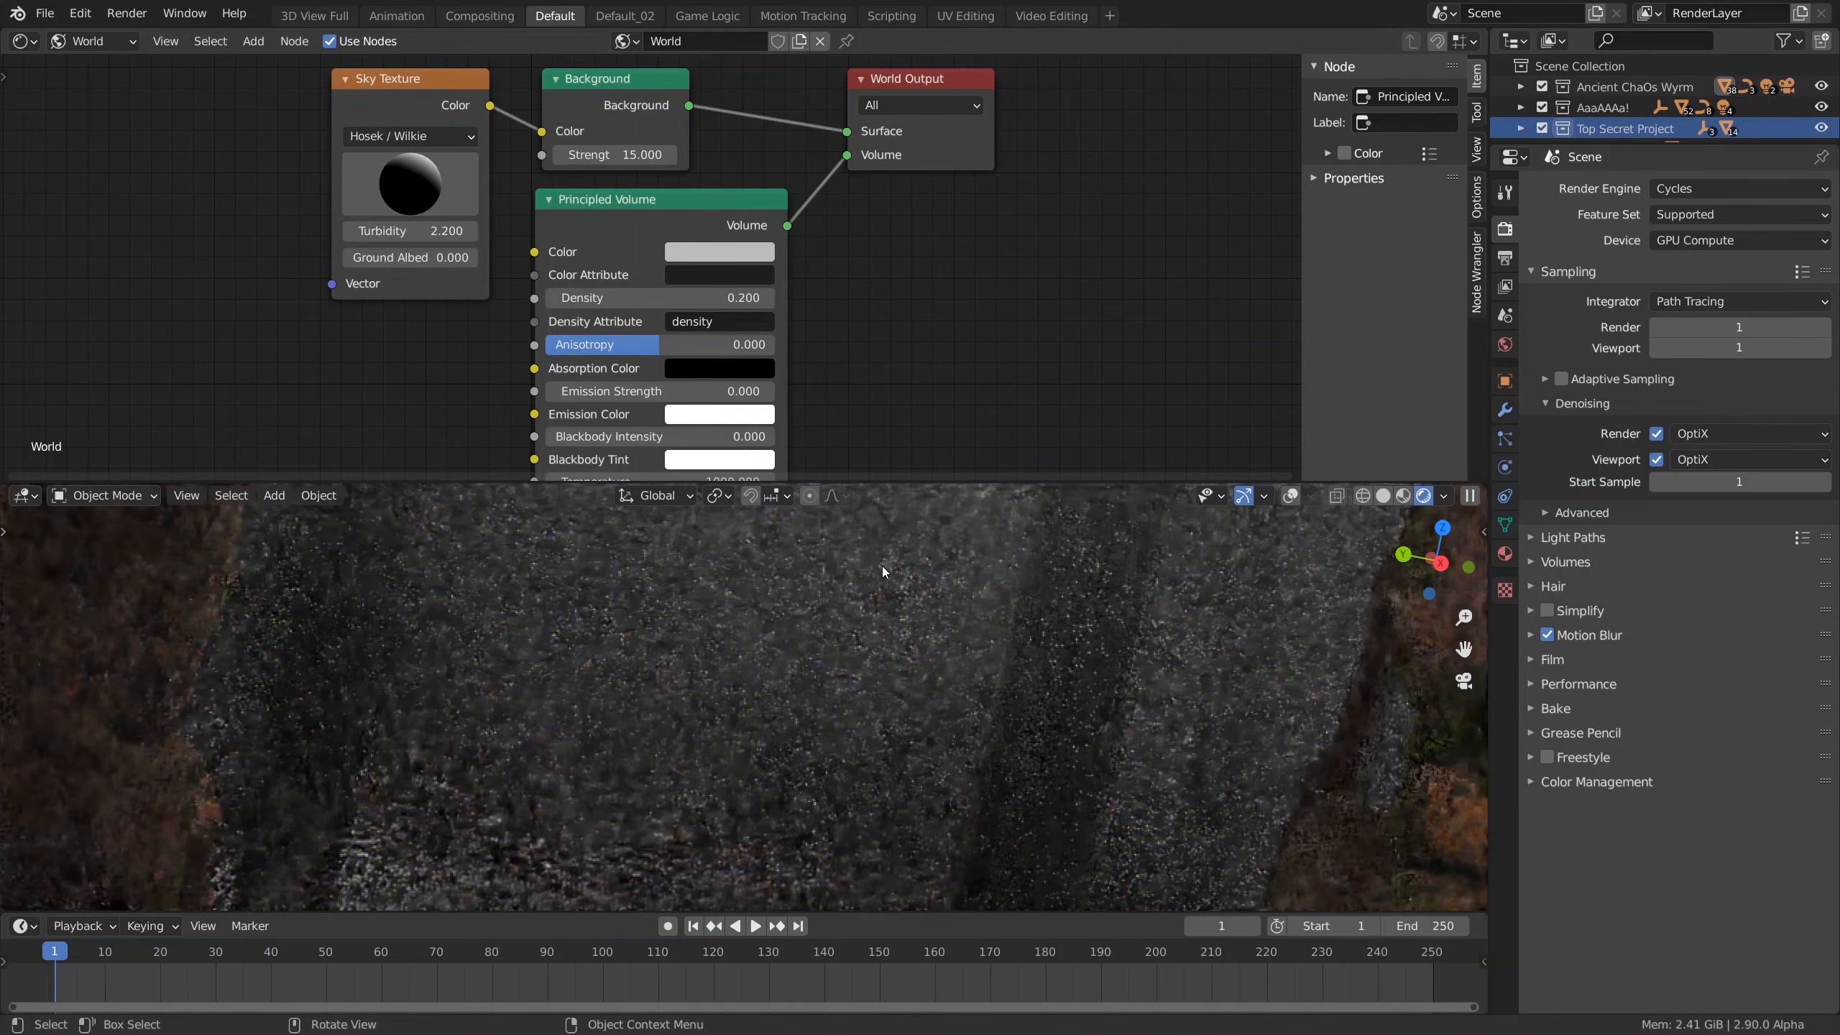
pyautogui.press('KP_0')
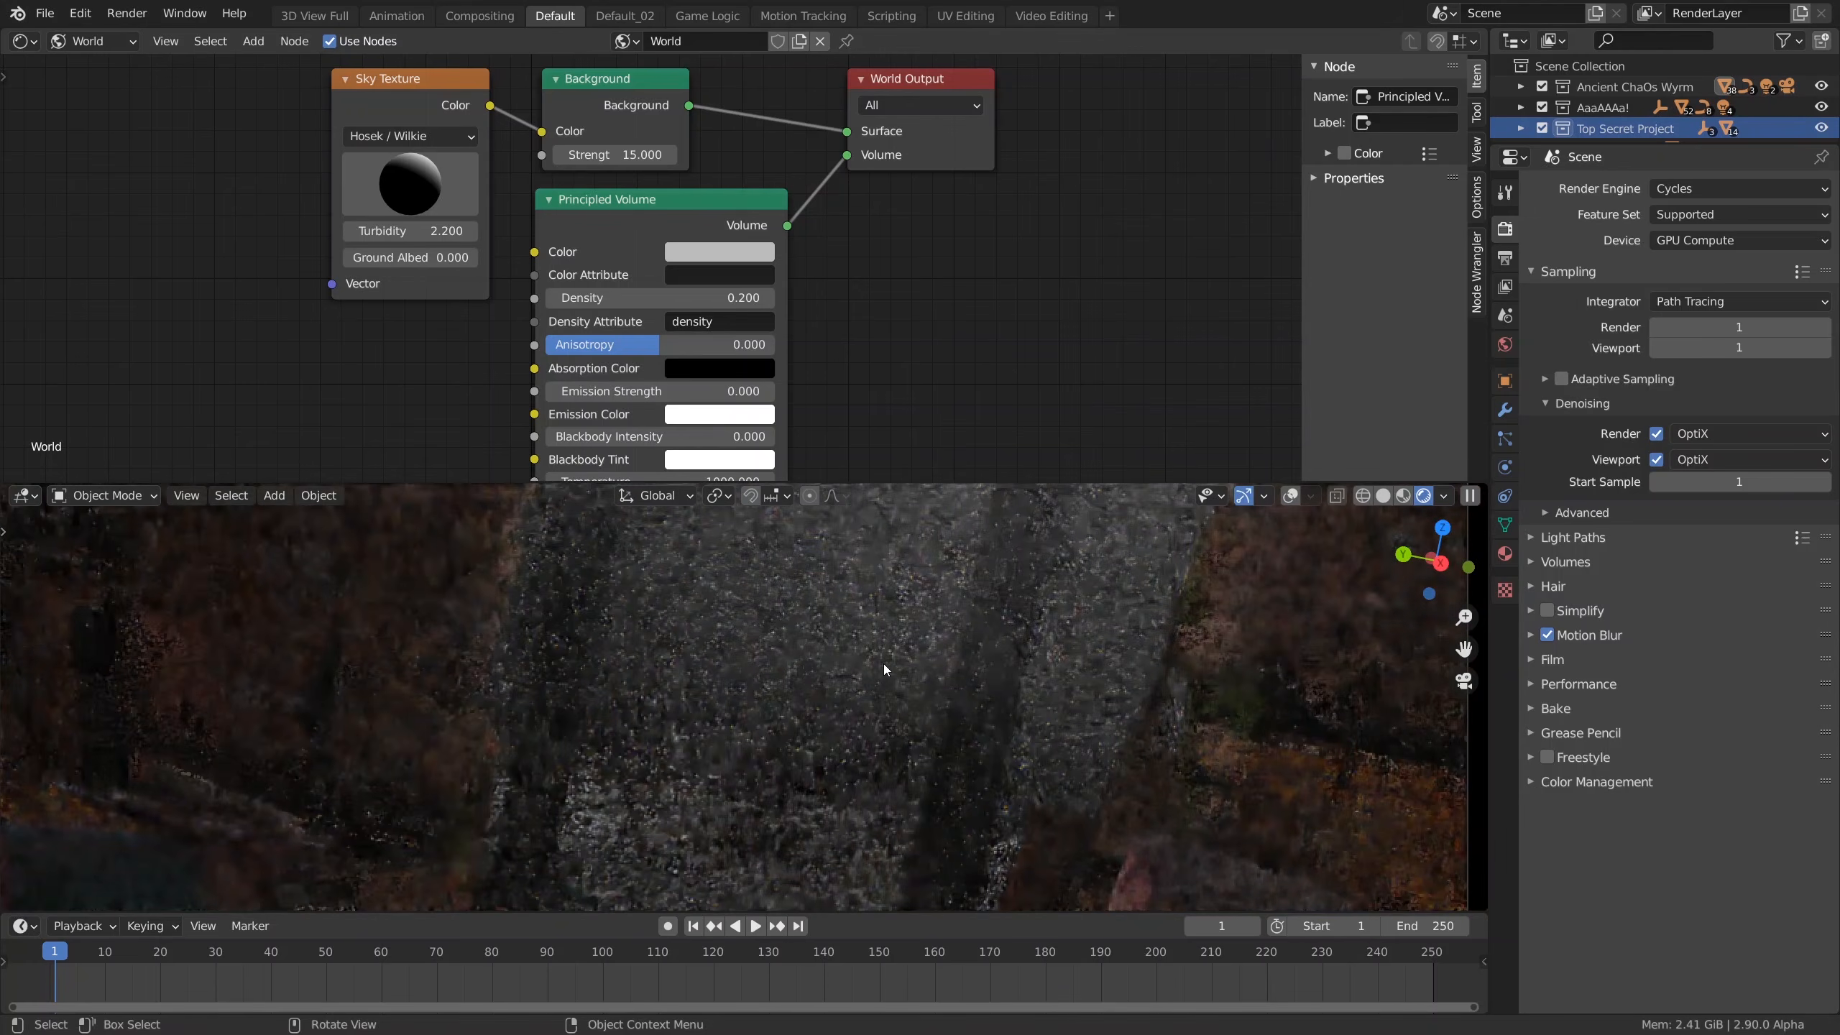
# Step: Try an anisotropy of about 0.87 on the Principled Volume and reset it to 0
pyautogui.moveTo(688, 344); pyautogui.dragTo(759, 345)
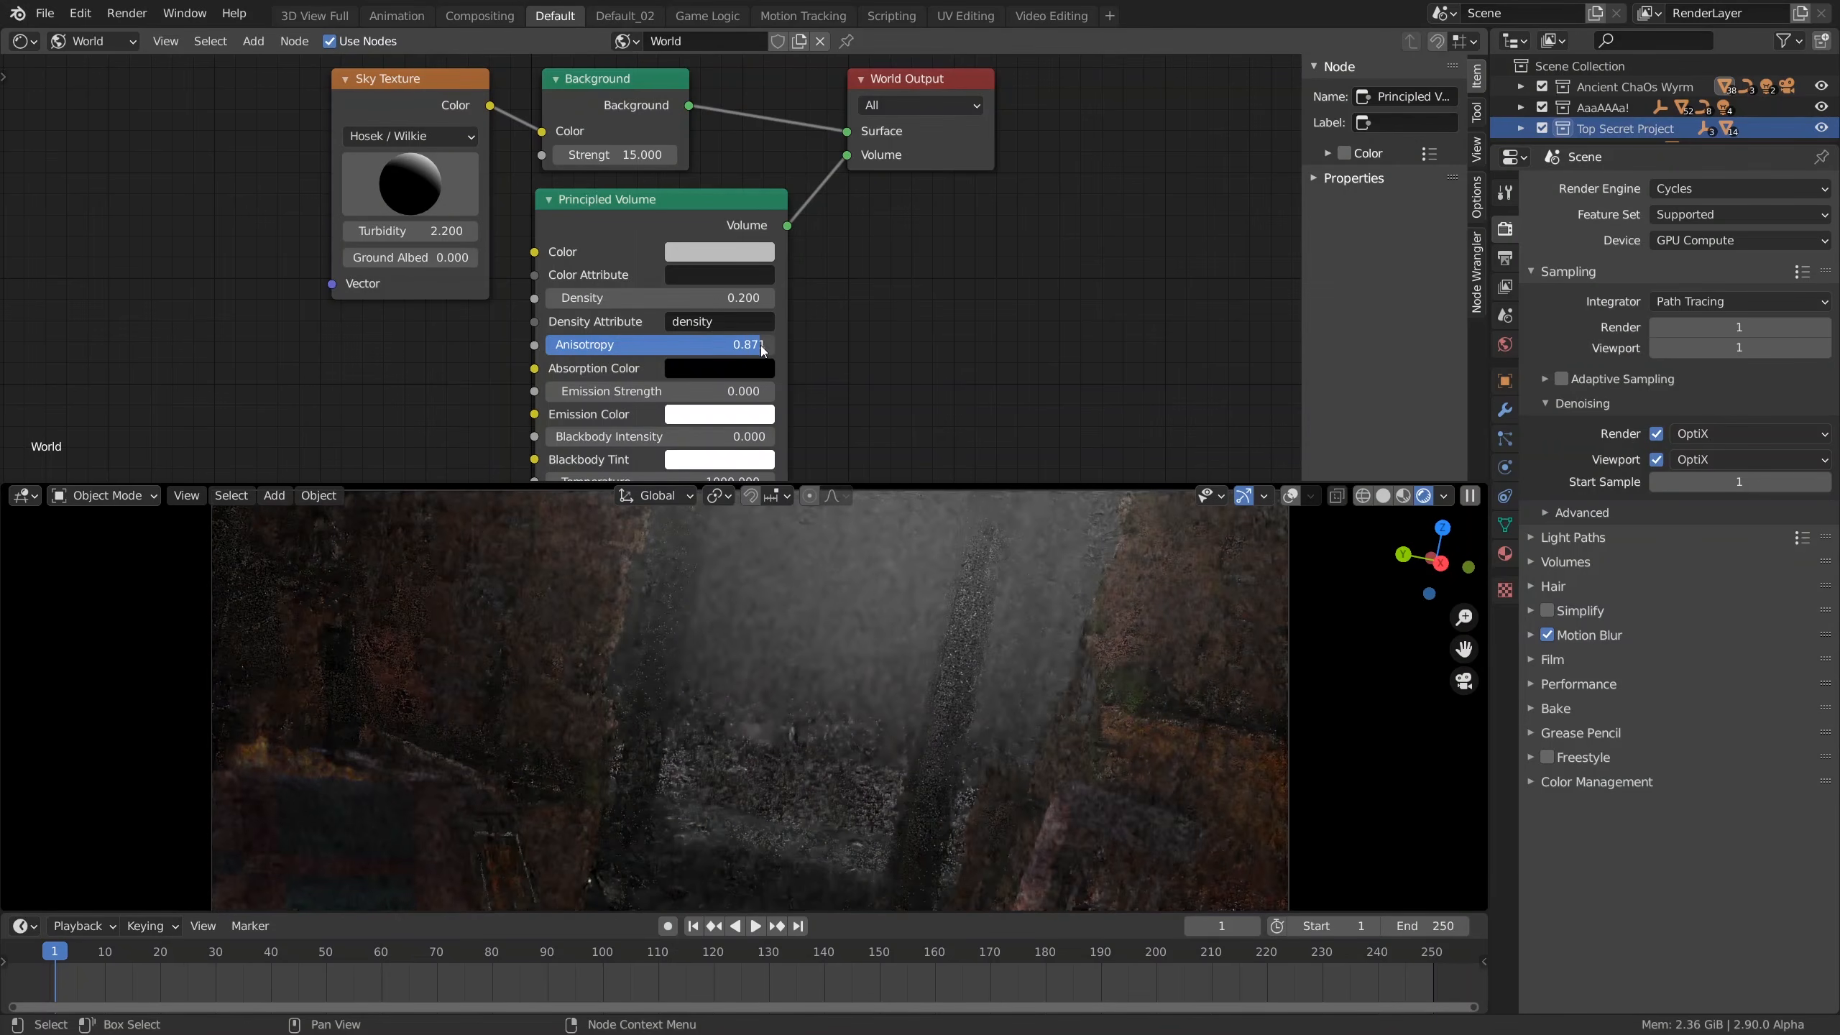
pyautogui.click(672, 346)
pyautogui.write('0')
pyautogui.press('Return')
# Step: Raise the Principled Volume's density to 0.5 and on to 0.75, and adjust its color
pyautogui.moveTo(623, 297); pyautogui.dragTo(656, 297)
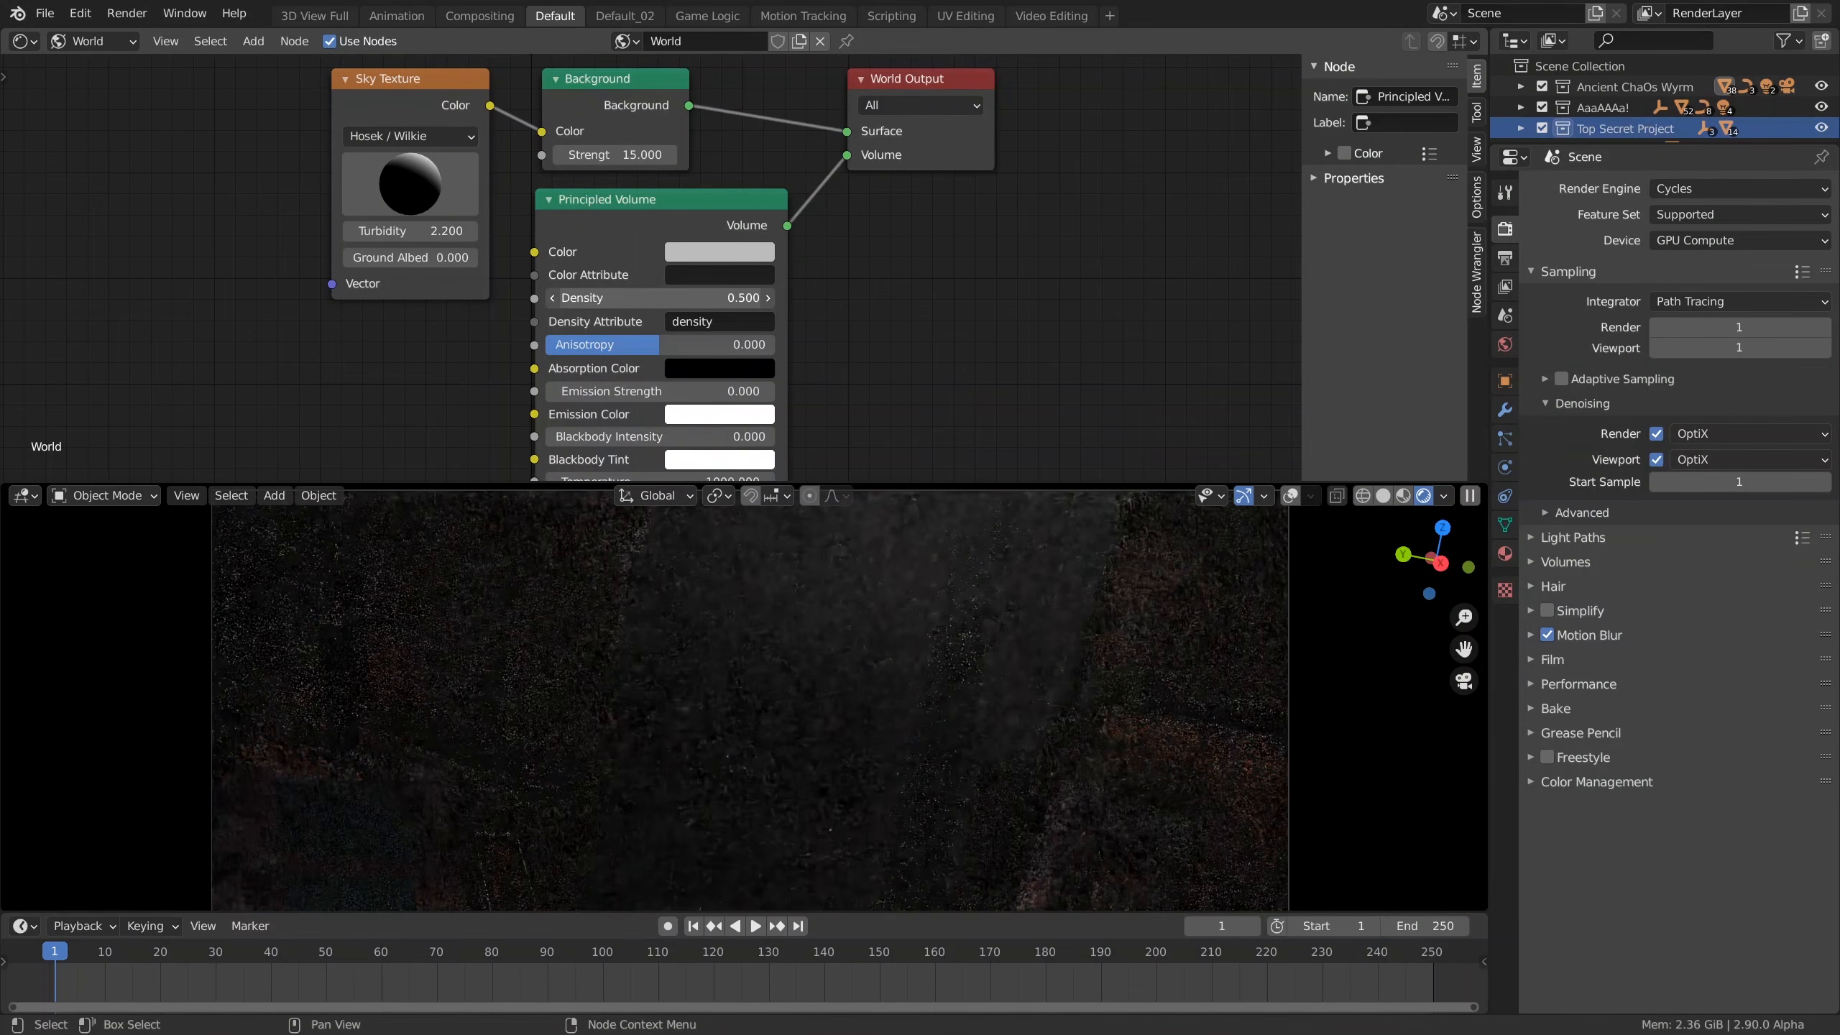
pyautogui.moveTo(649, 294); pyautogui.dragTo(675, 294)
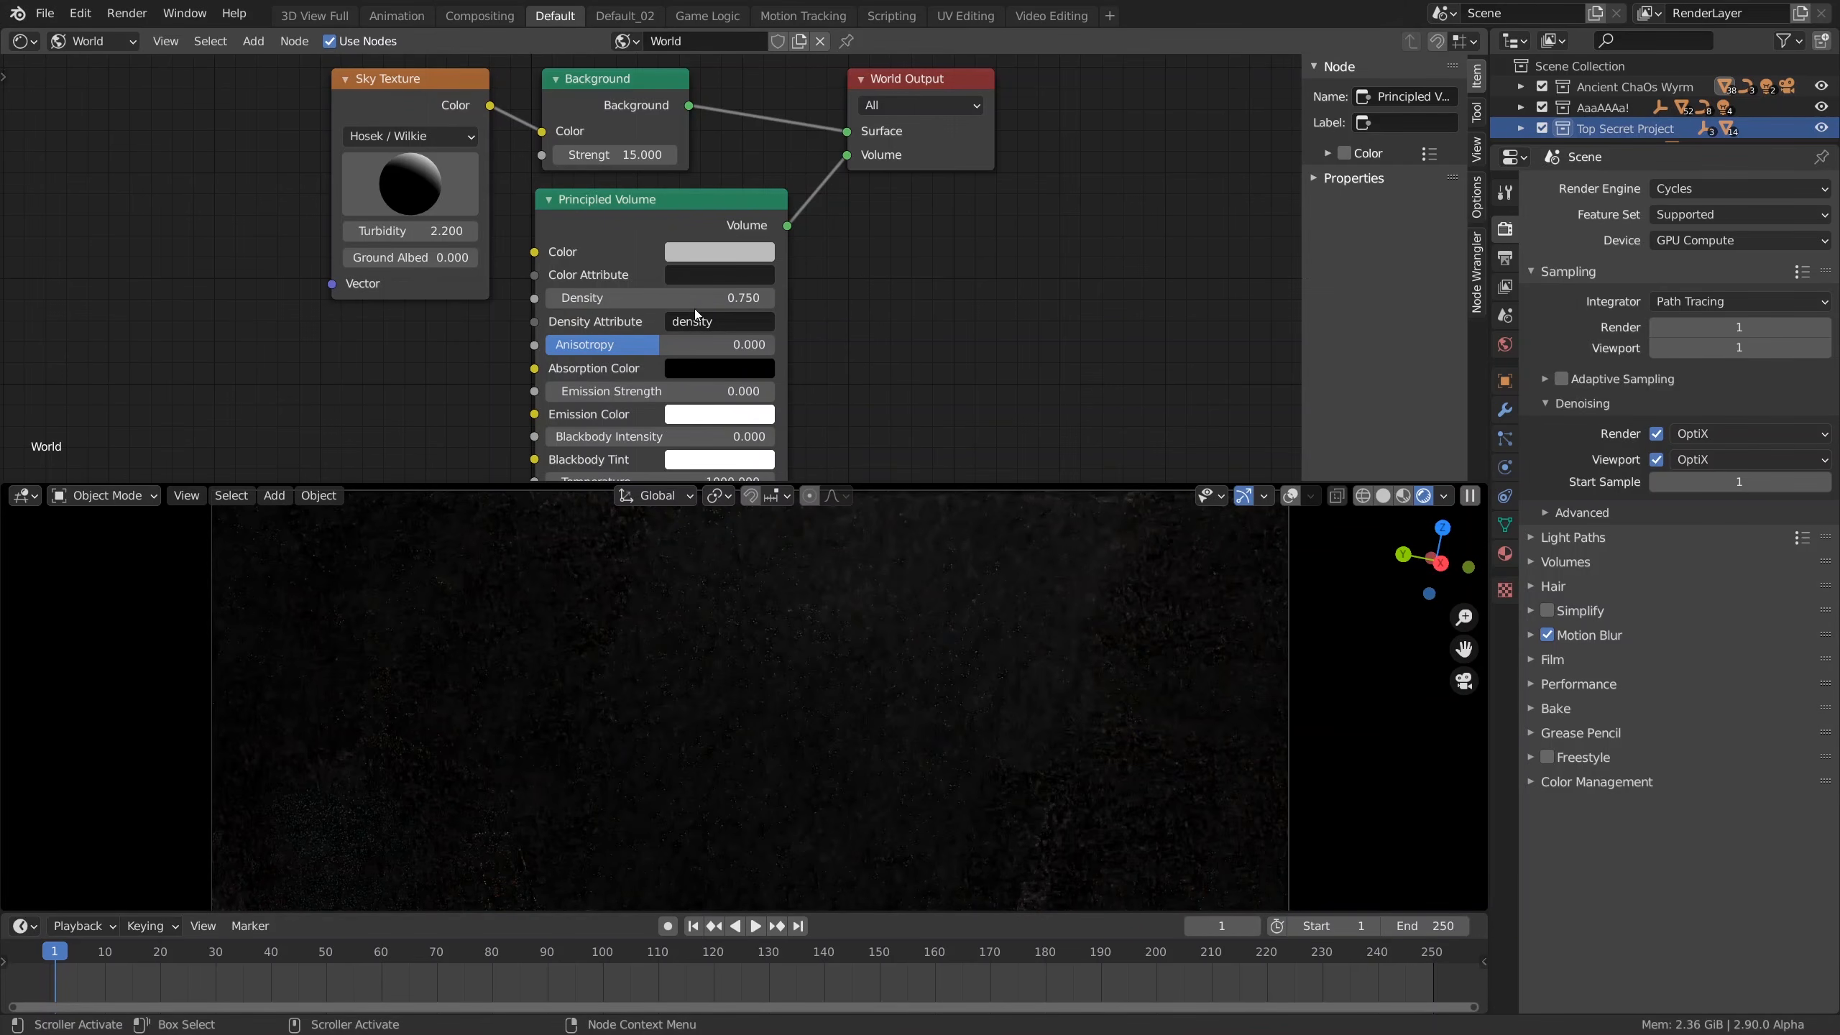
pyautogui.click(722, 263)
pyautogui.moveTo(834, 314); pyautogui.dragTo(874, 279)
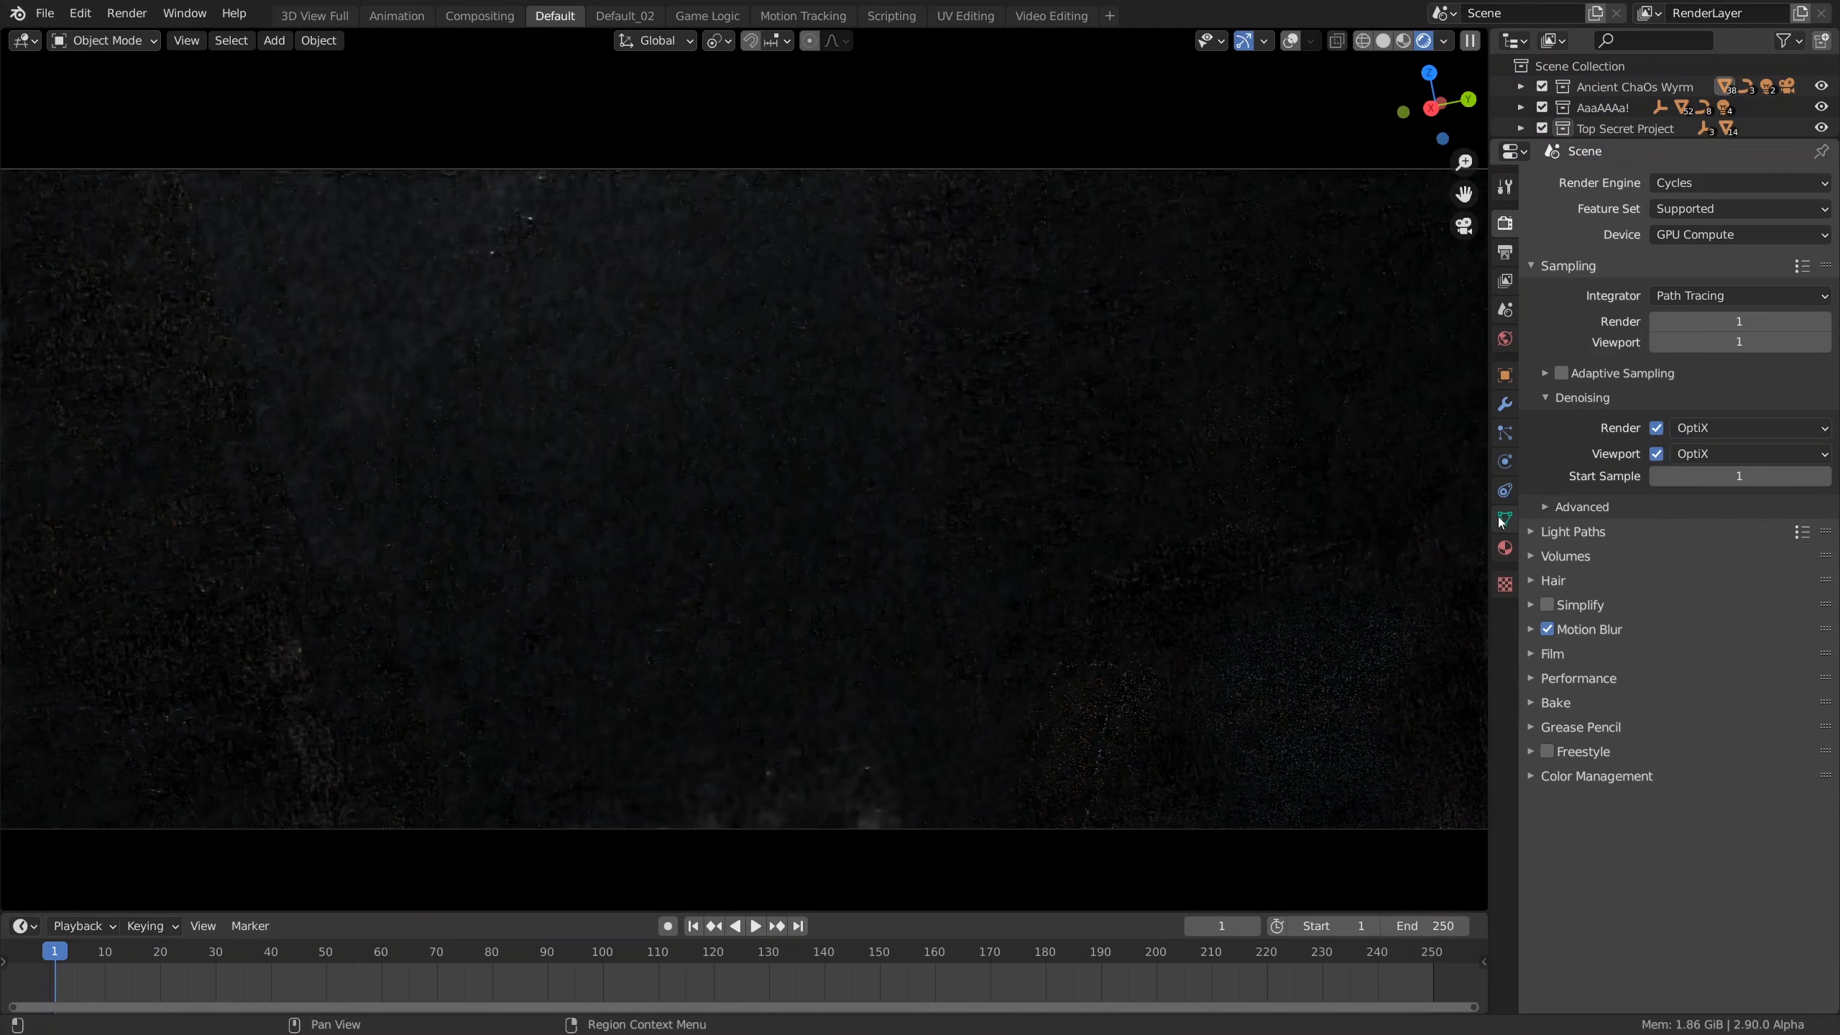
# Step: Set the maximum volume light bounces to 1 and limit the viewport render to a region within the camera frame
pyautogui.click(1557, 531)
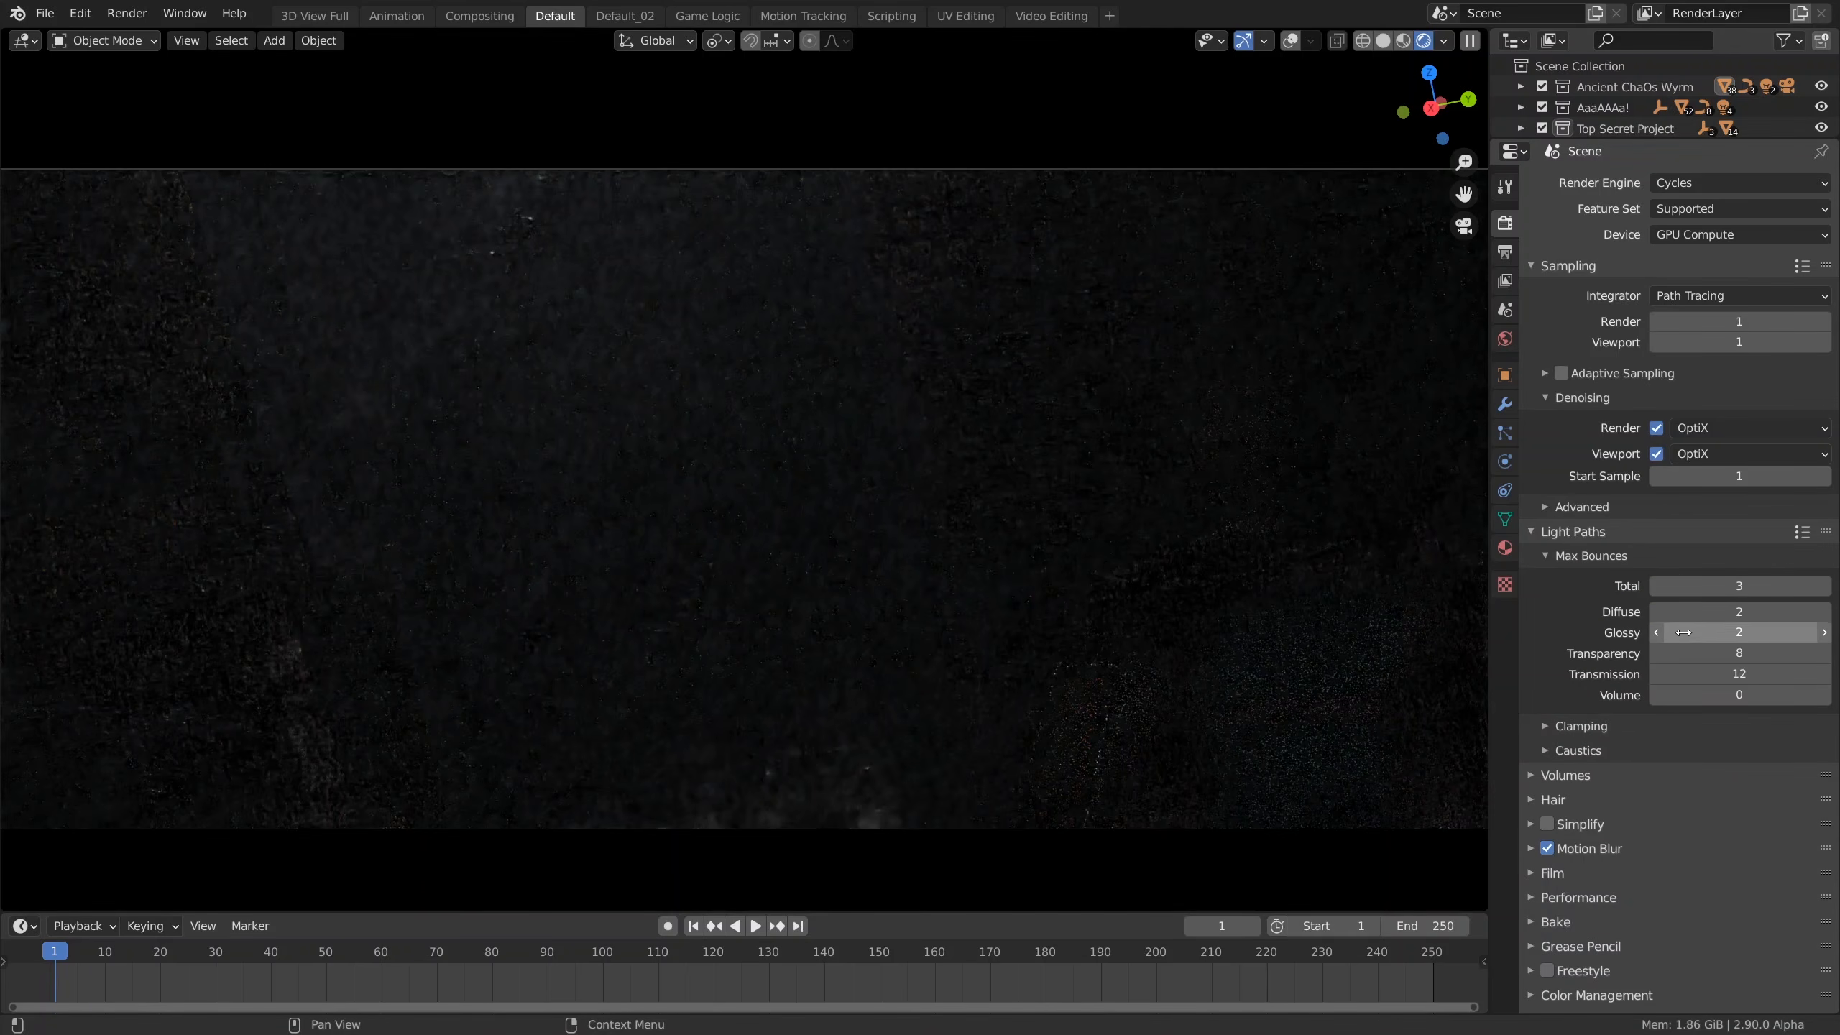
pyautogui.click(1823, 696)
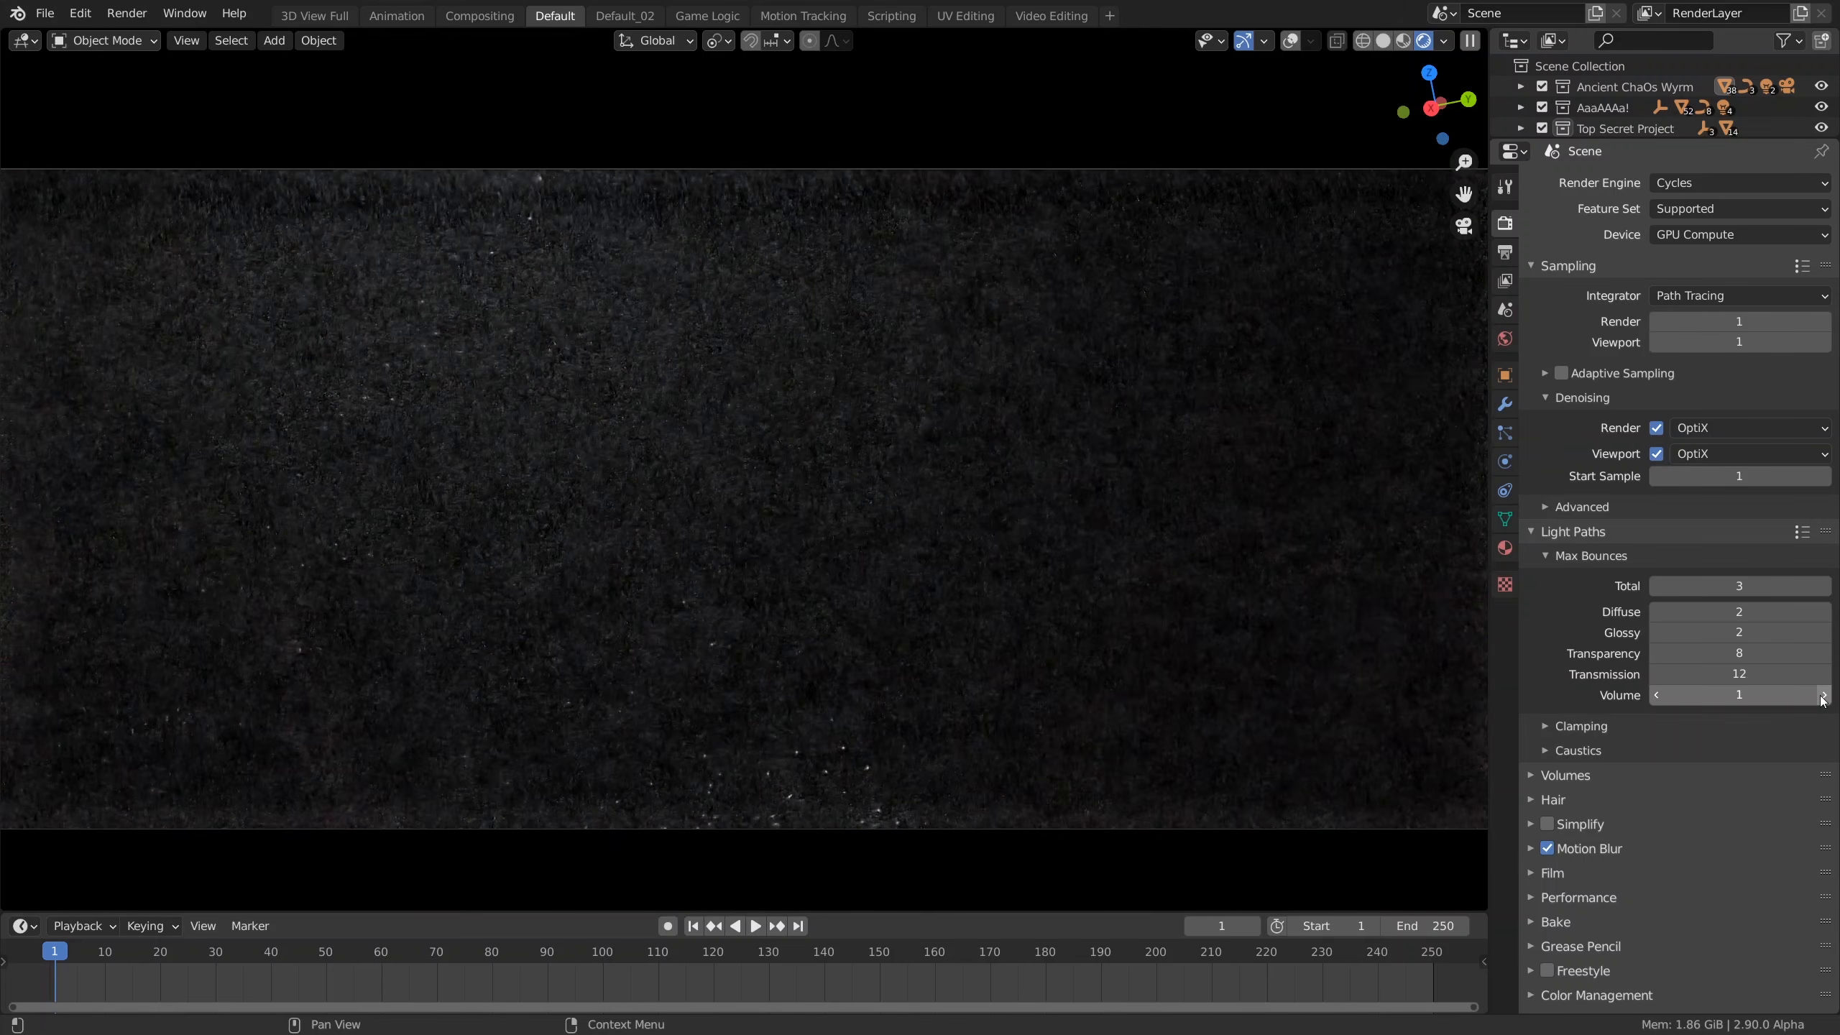
pyautogui.hotkey('ctrl', 'b')
pyautogui.moveTo(480, 325); pyautogui.dragTo(854, 603)
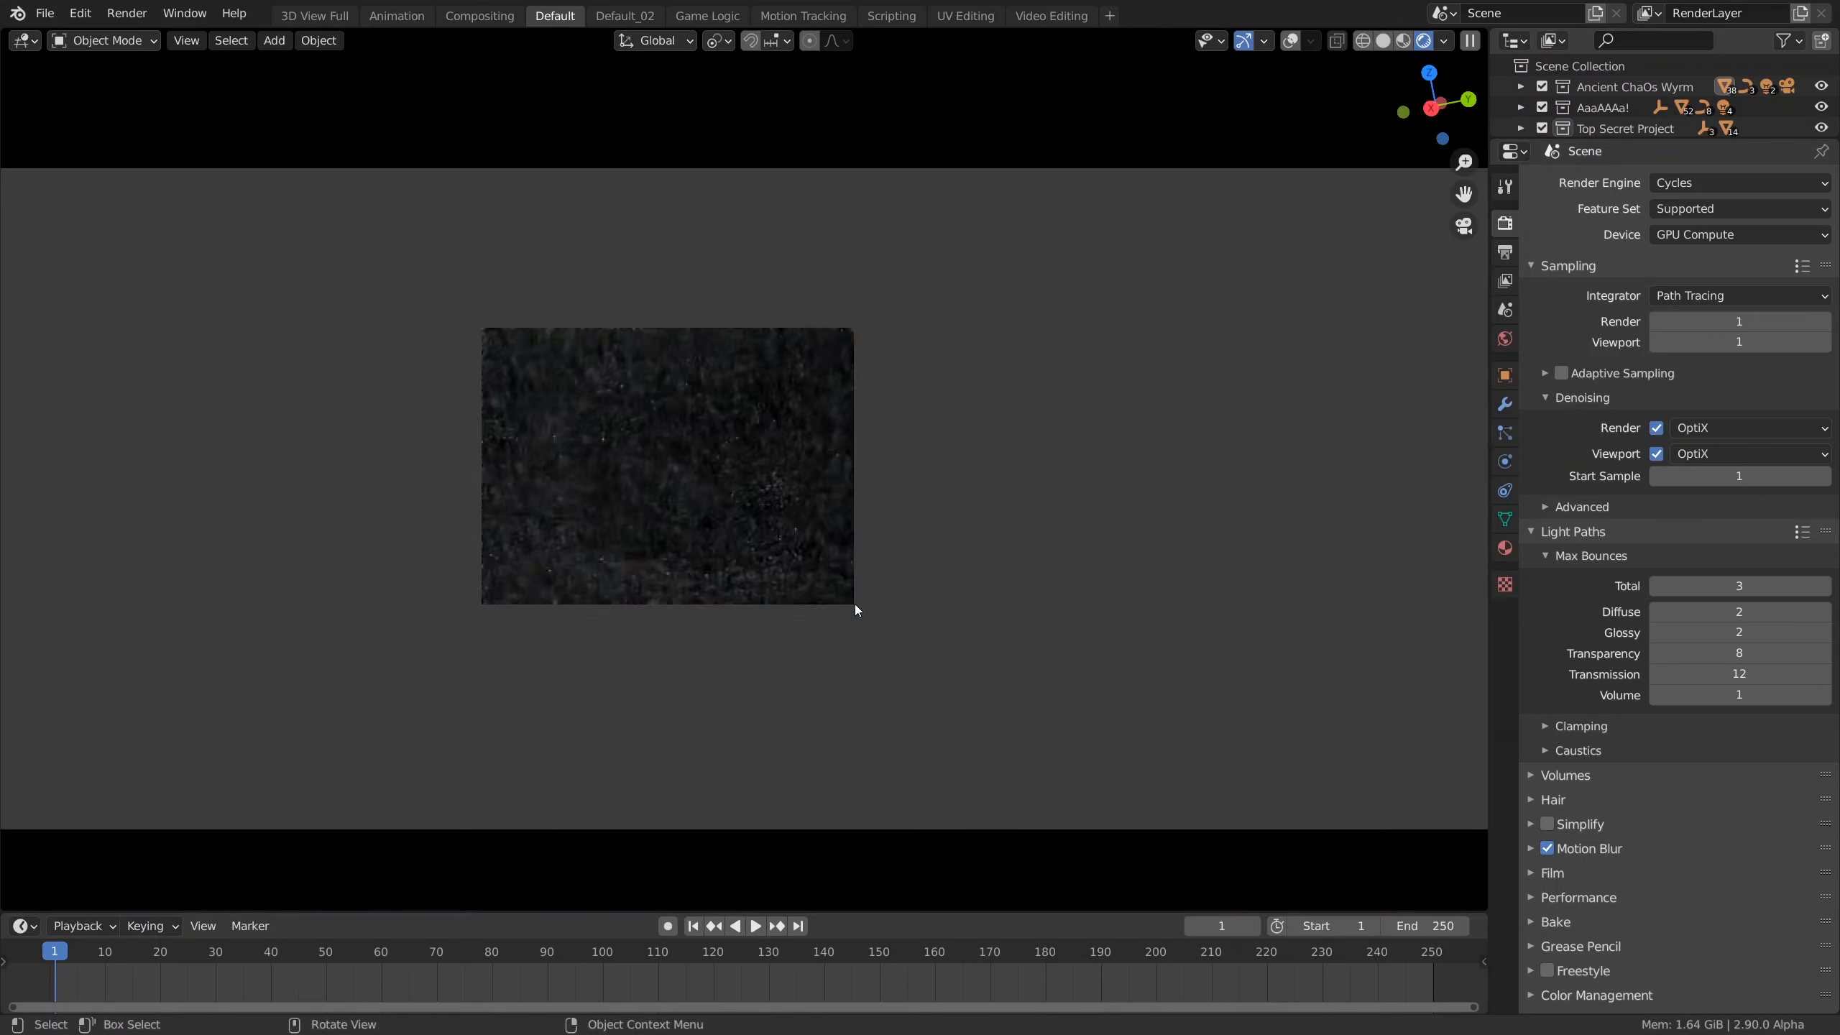
pyautogui.scroll(5, 565, 451)
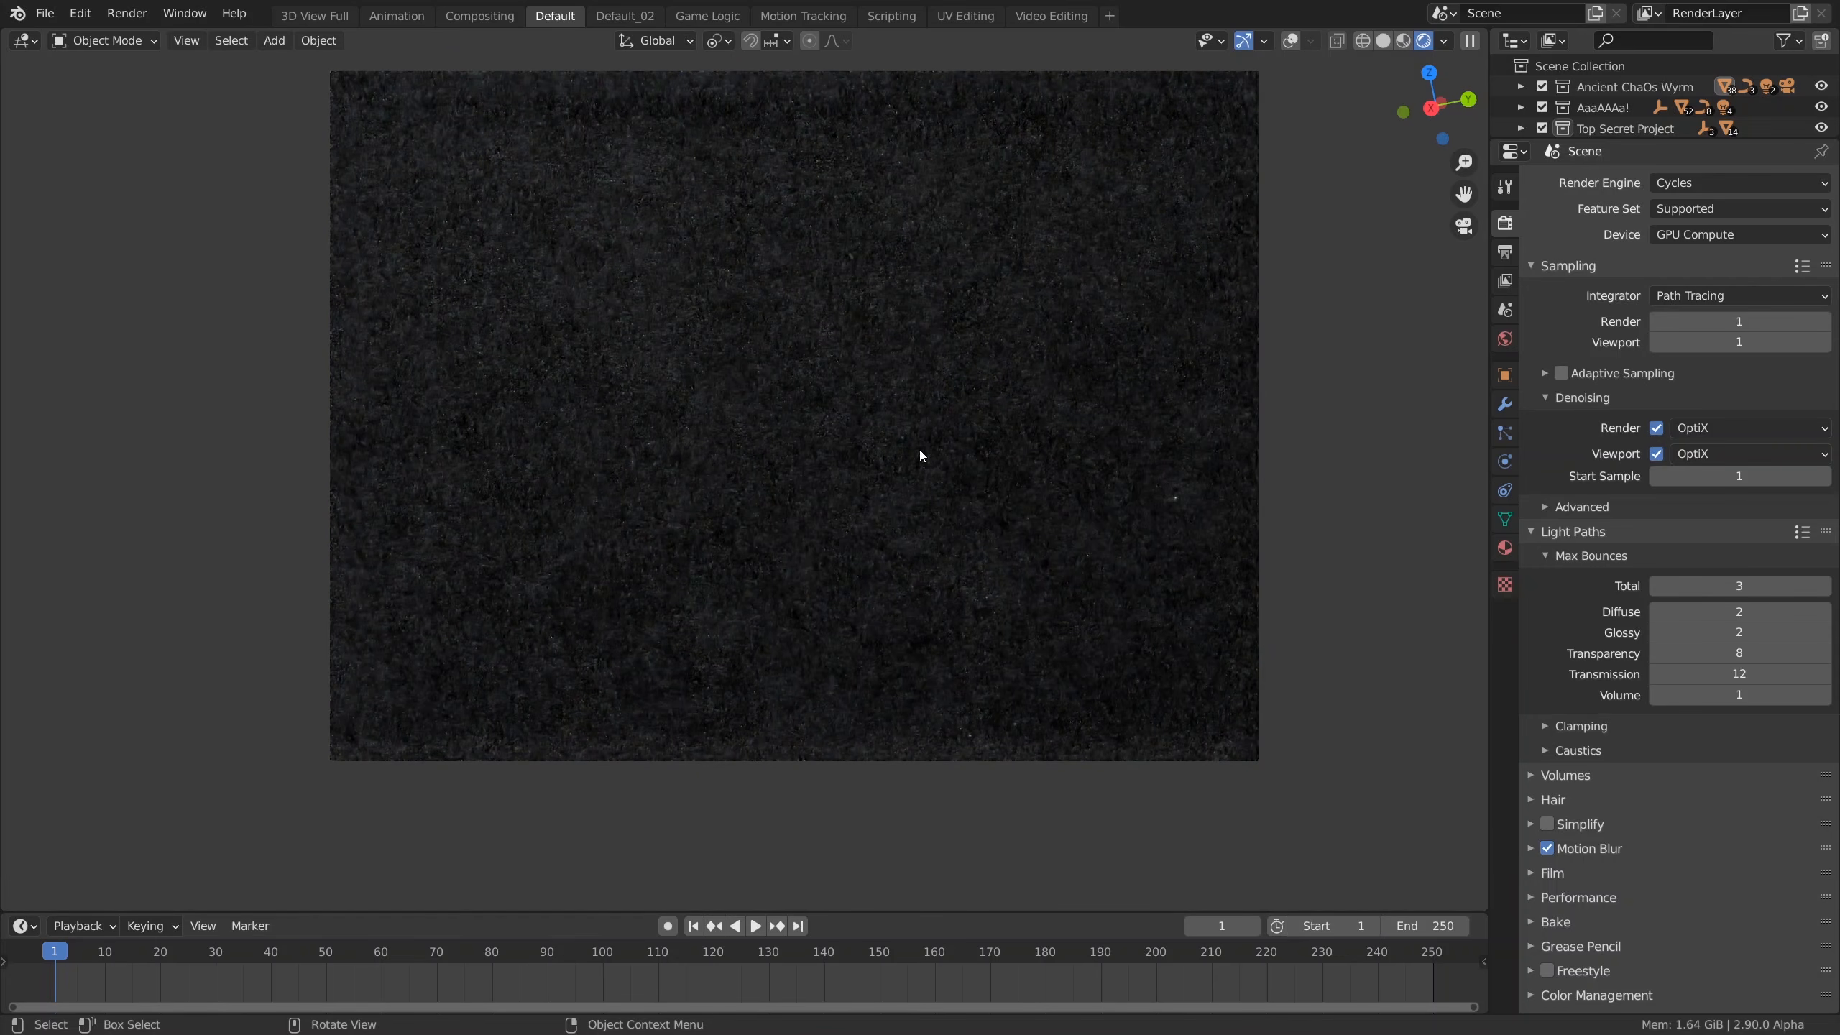
# Step: Compare 0 and 1 volume bounces in the render region, ending at 1, and restore rendering of the full camera frame
pyautogui.click(1656, 697)
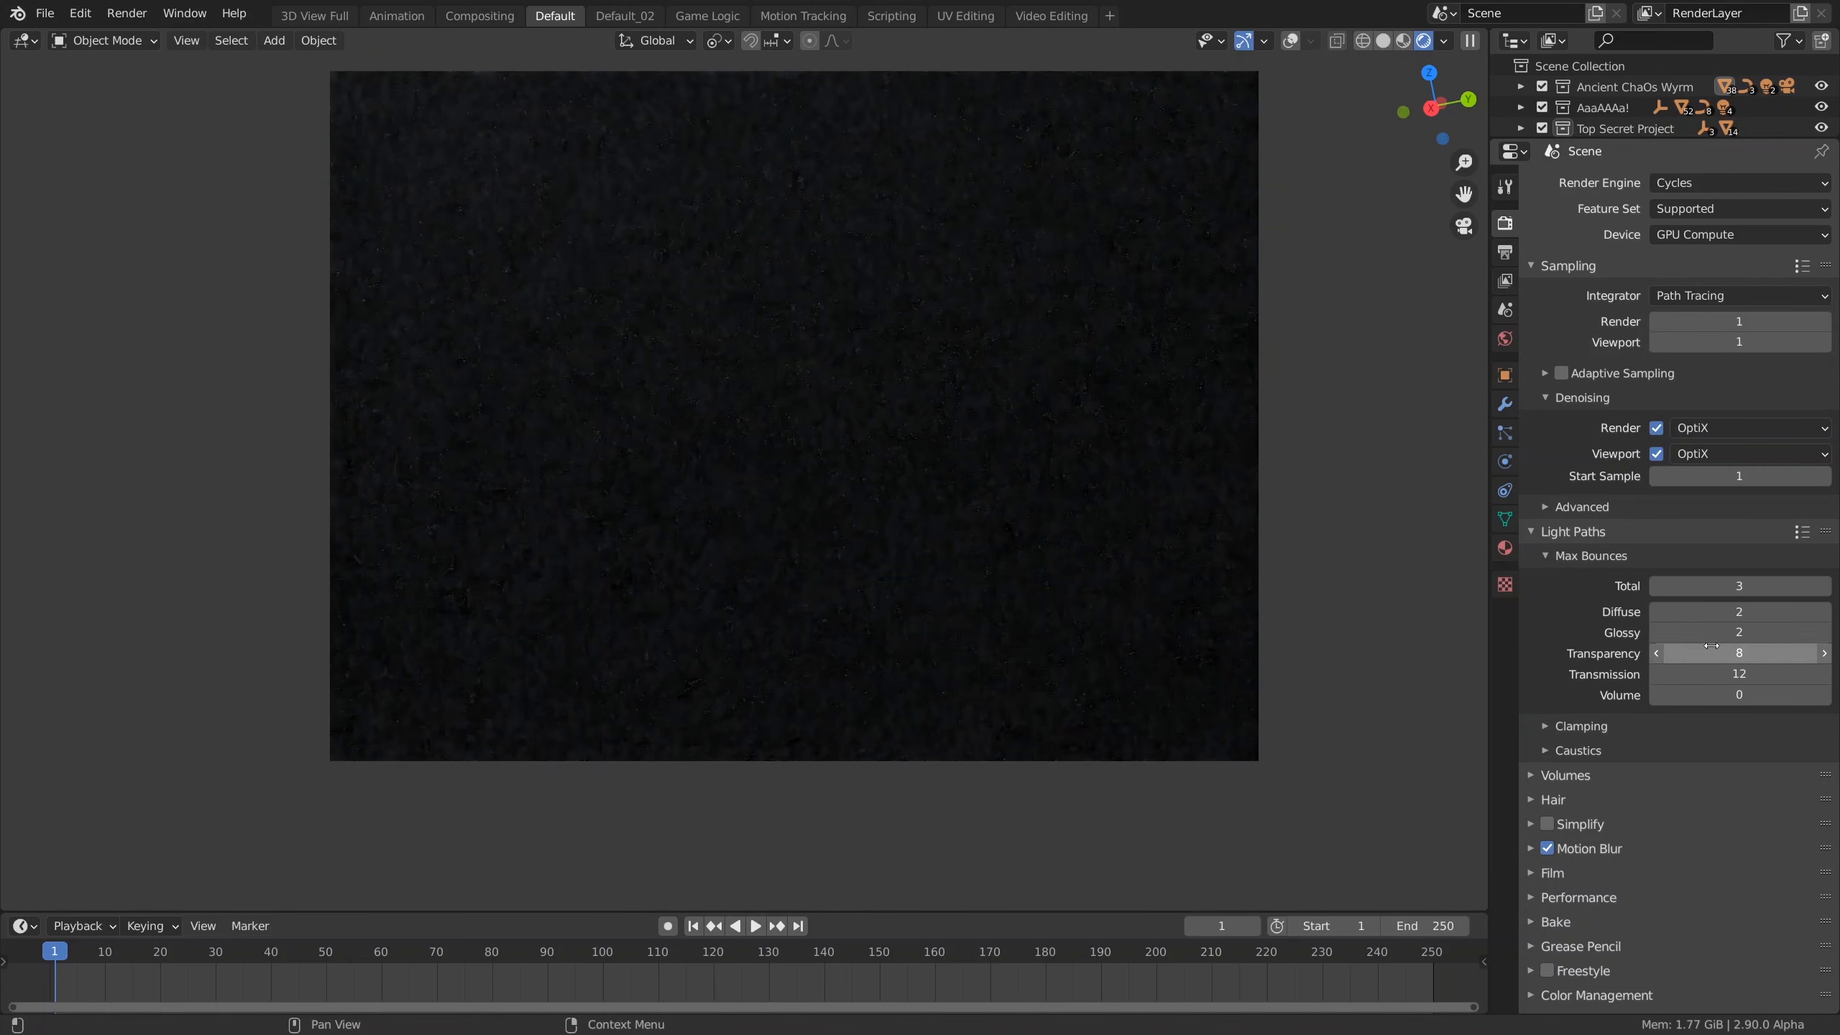
pyautogui.click(1824, 696)
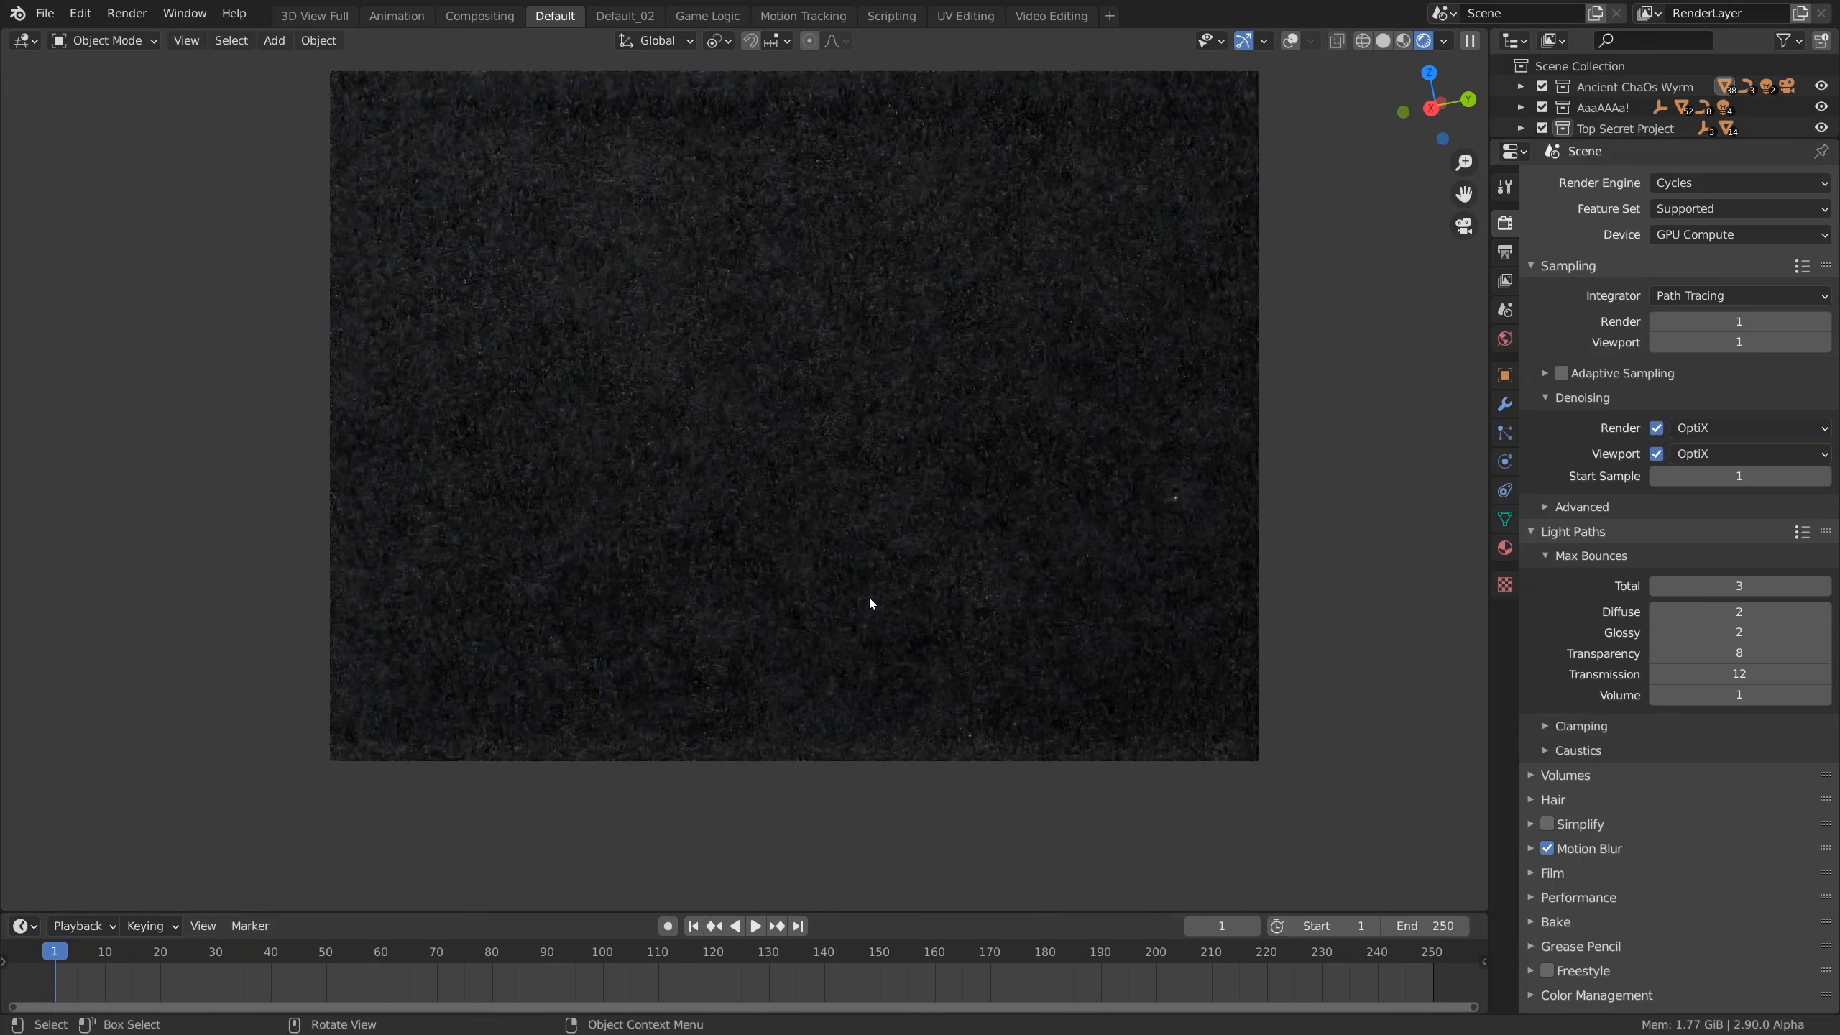
pyautogui.scroll(-8, 868, 598)
pyautogui.hotkey('ctrl', 'b')
pyautogui.moveTo(267, 283)
pyautogui.mouseDown()
pyautogui.moveTo(1526, 920)
pyautogui.moveTo(1455, 872)
pyautogui.mouseUp()
pyautogui.keyDown('shift'); pyautogui.moveTo(1173, 699); pyautogui.dragTo(1087, 673, button='middle'); pyautogui.keyUp('shift')
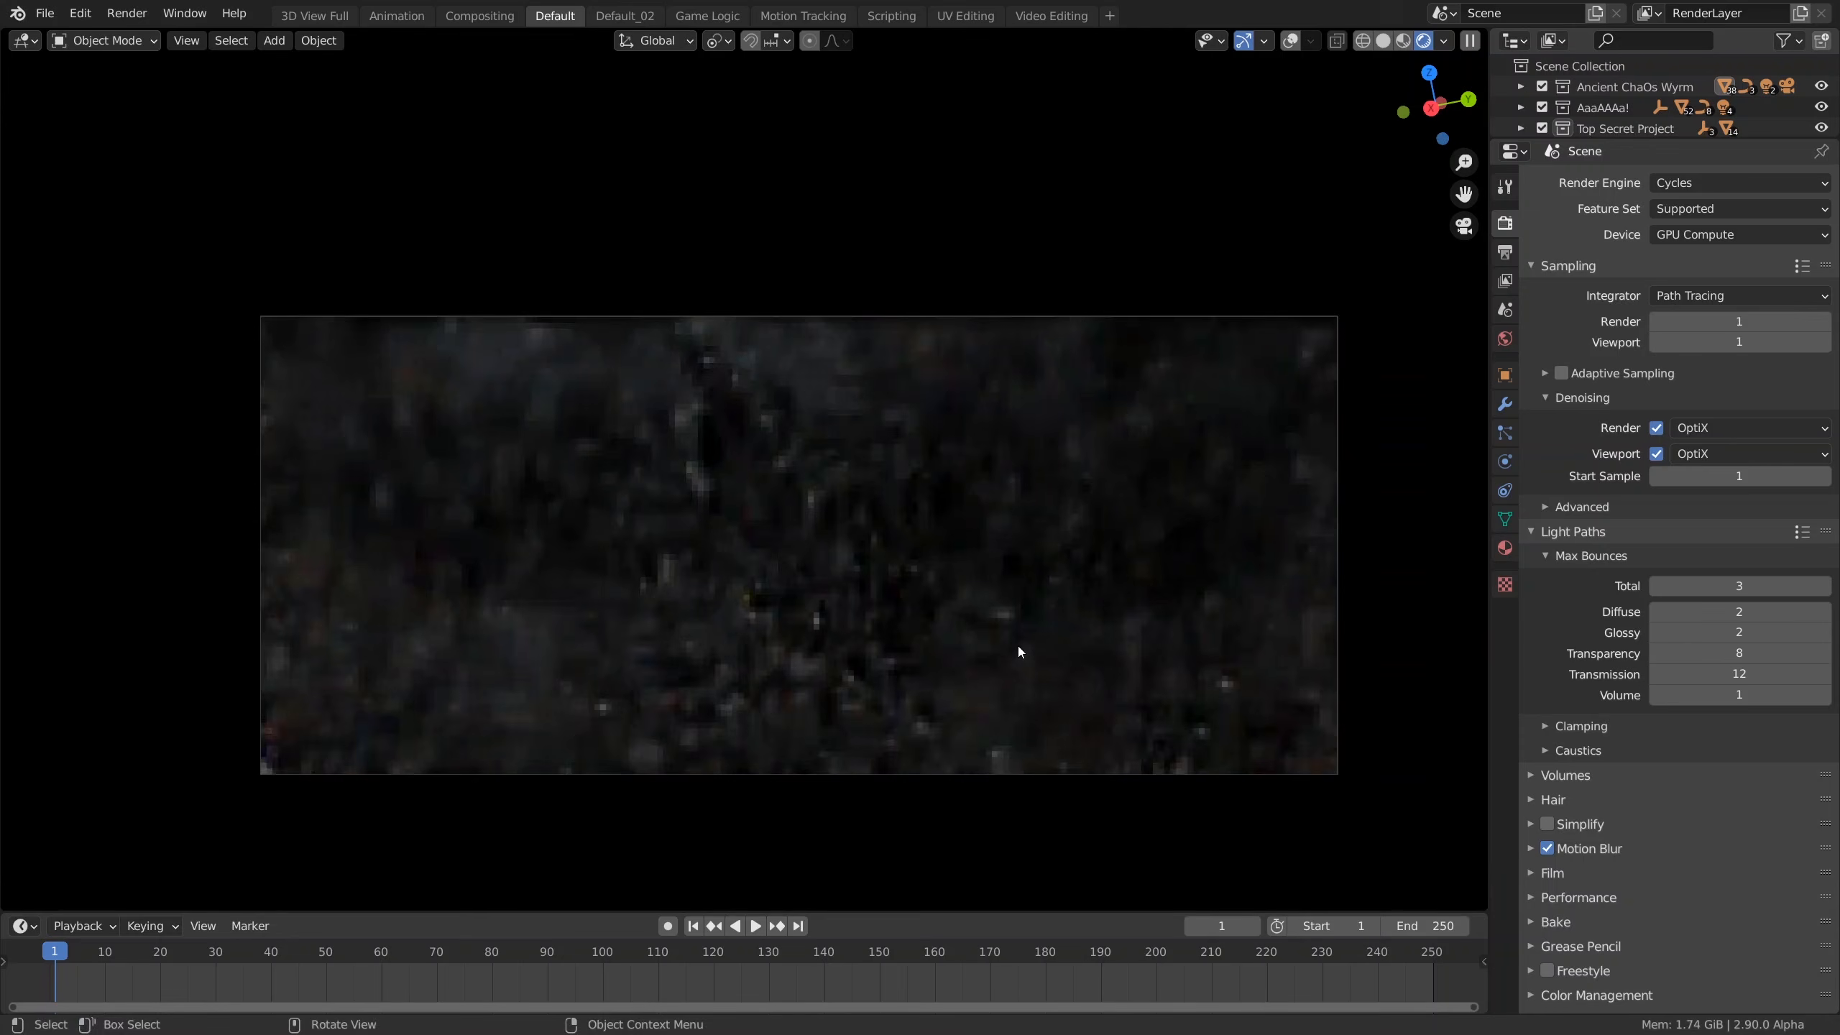
pyautogui.scroll(1, 834, 596)
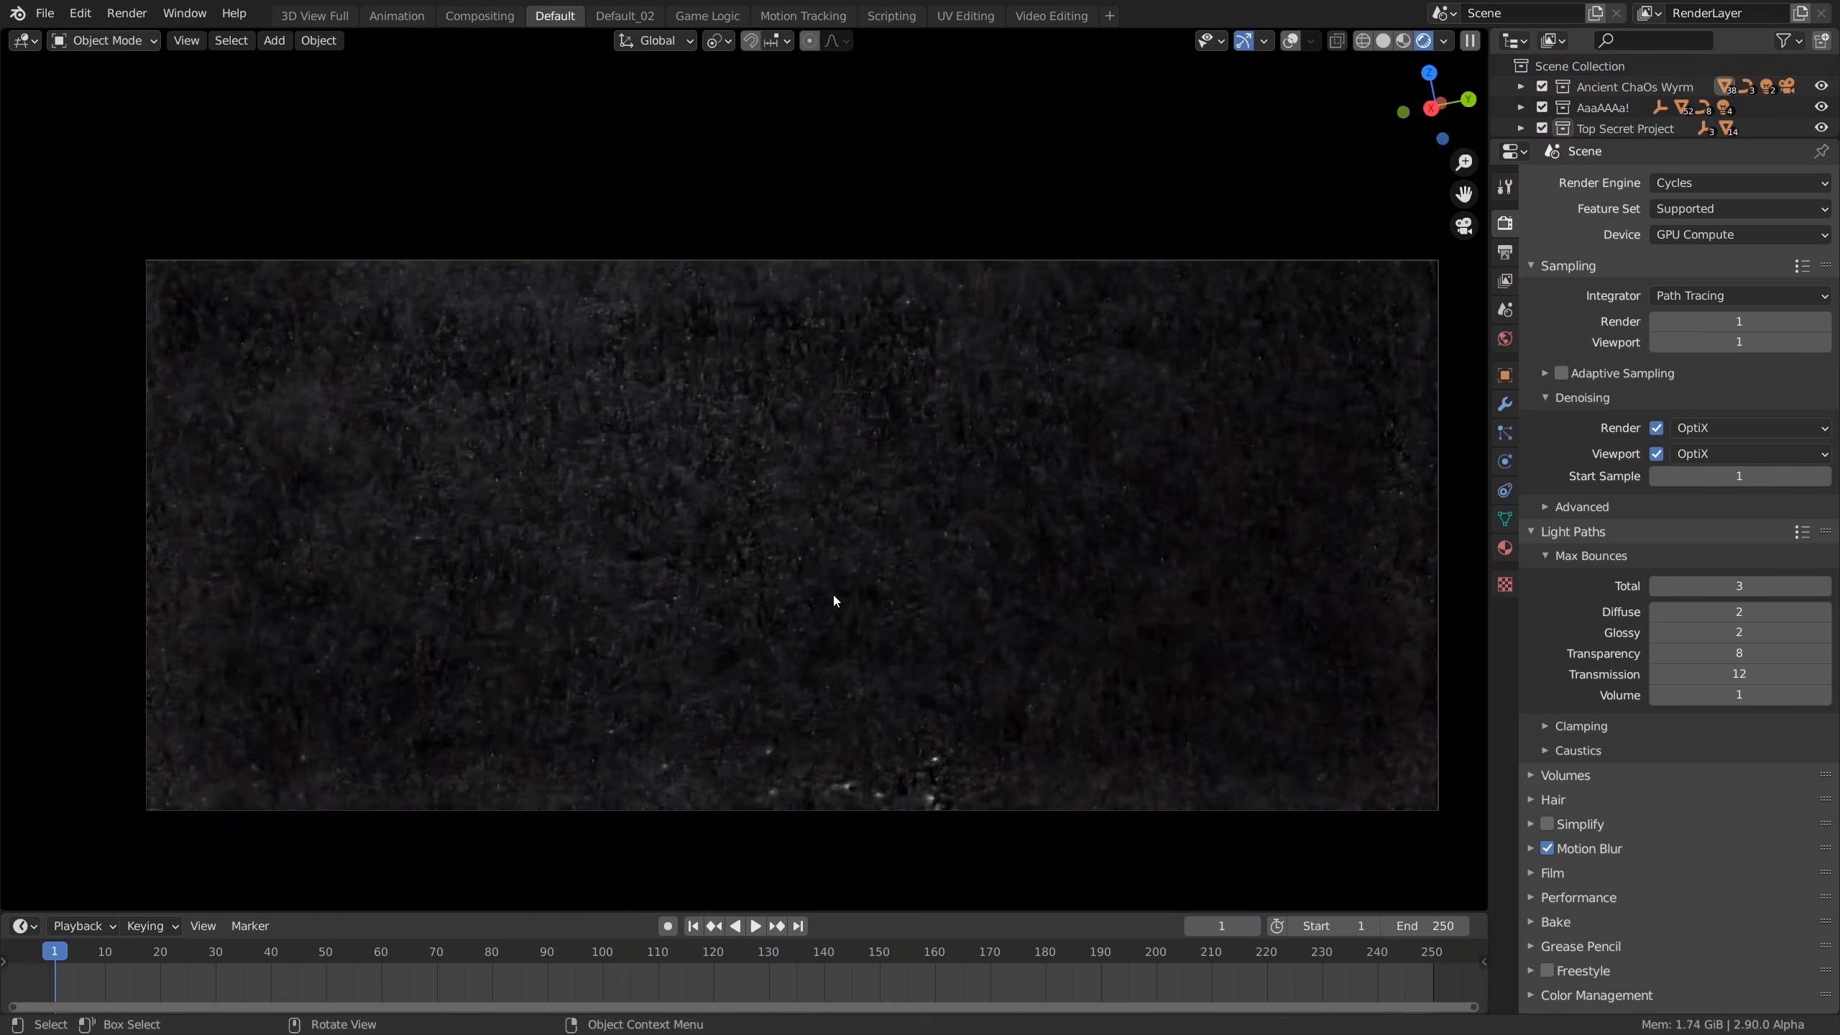
# Step: Set the maximum volume bounces back to 0 and collapse the light path settings
pyautogui.click(1654, 693)
pyautogui.click(1576, 555)
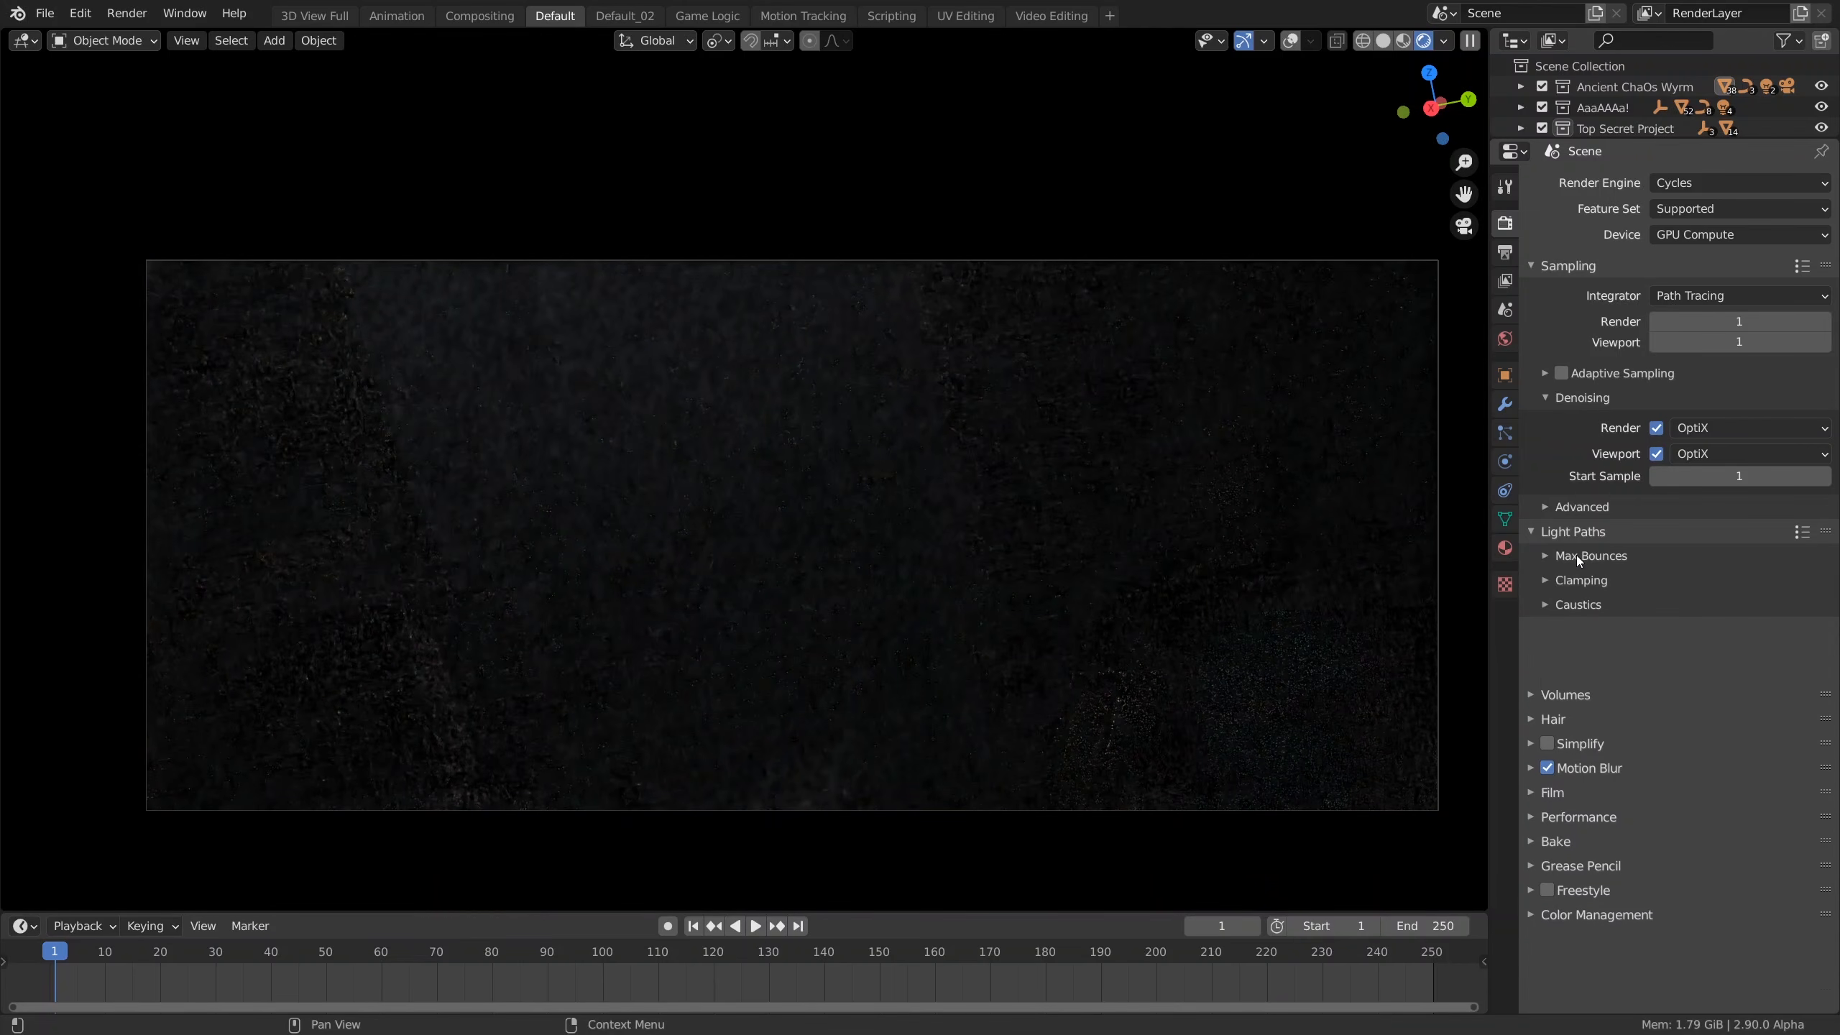
pyautogui.click(1575, 535)
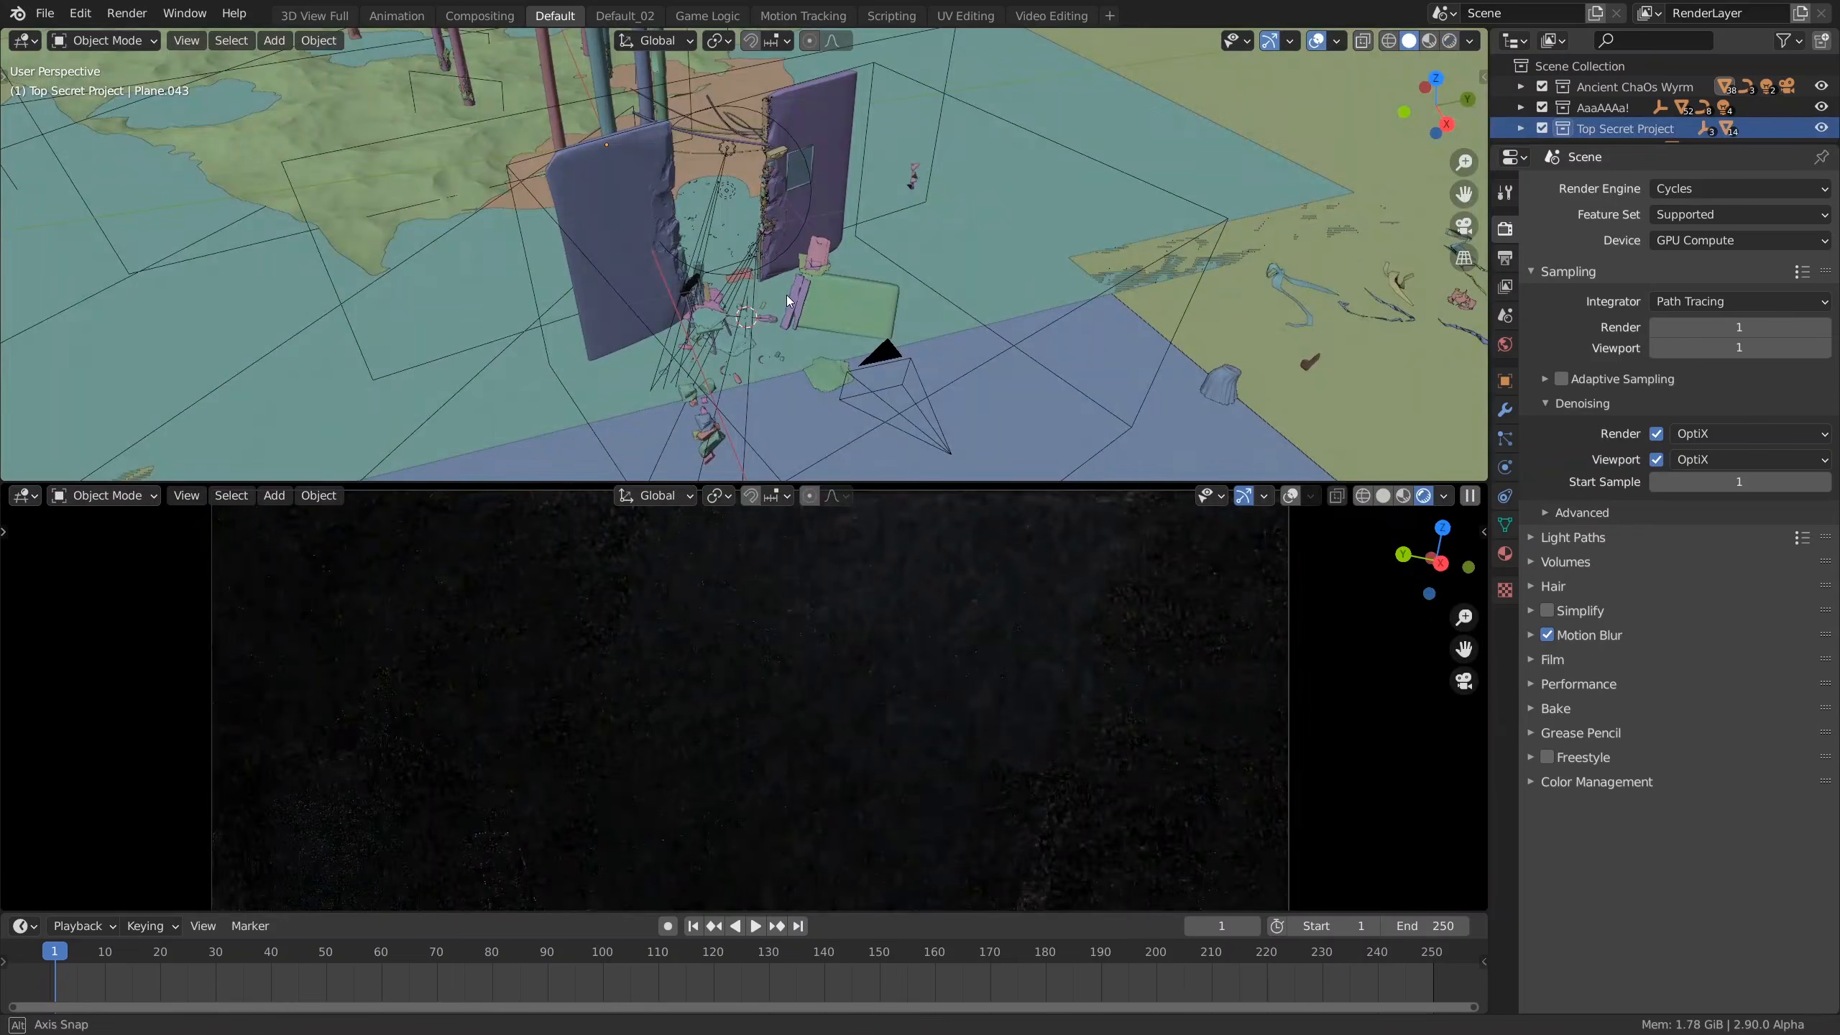
# Step: Add a point light, raise it along Z between the rock walls and move it farther back from the camera
pyautogui.moveTo(788, 301); pyautogui.dragTo(788, 319, button='middle')
pyautogui.hotkey('shift', 'a')
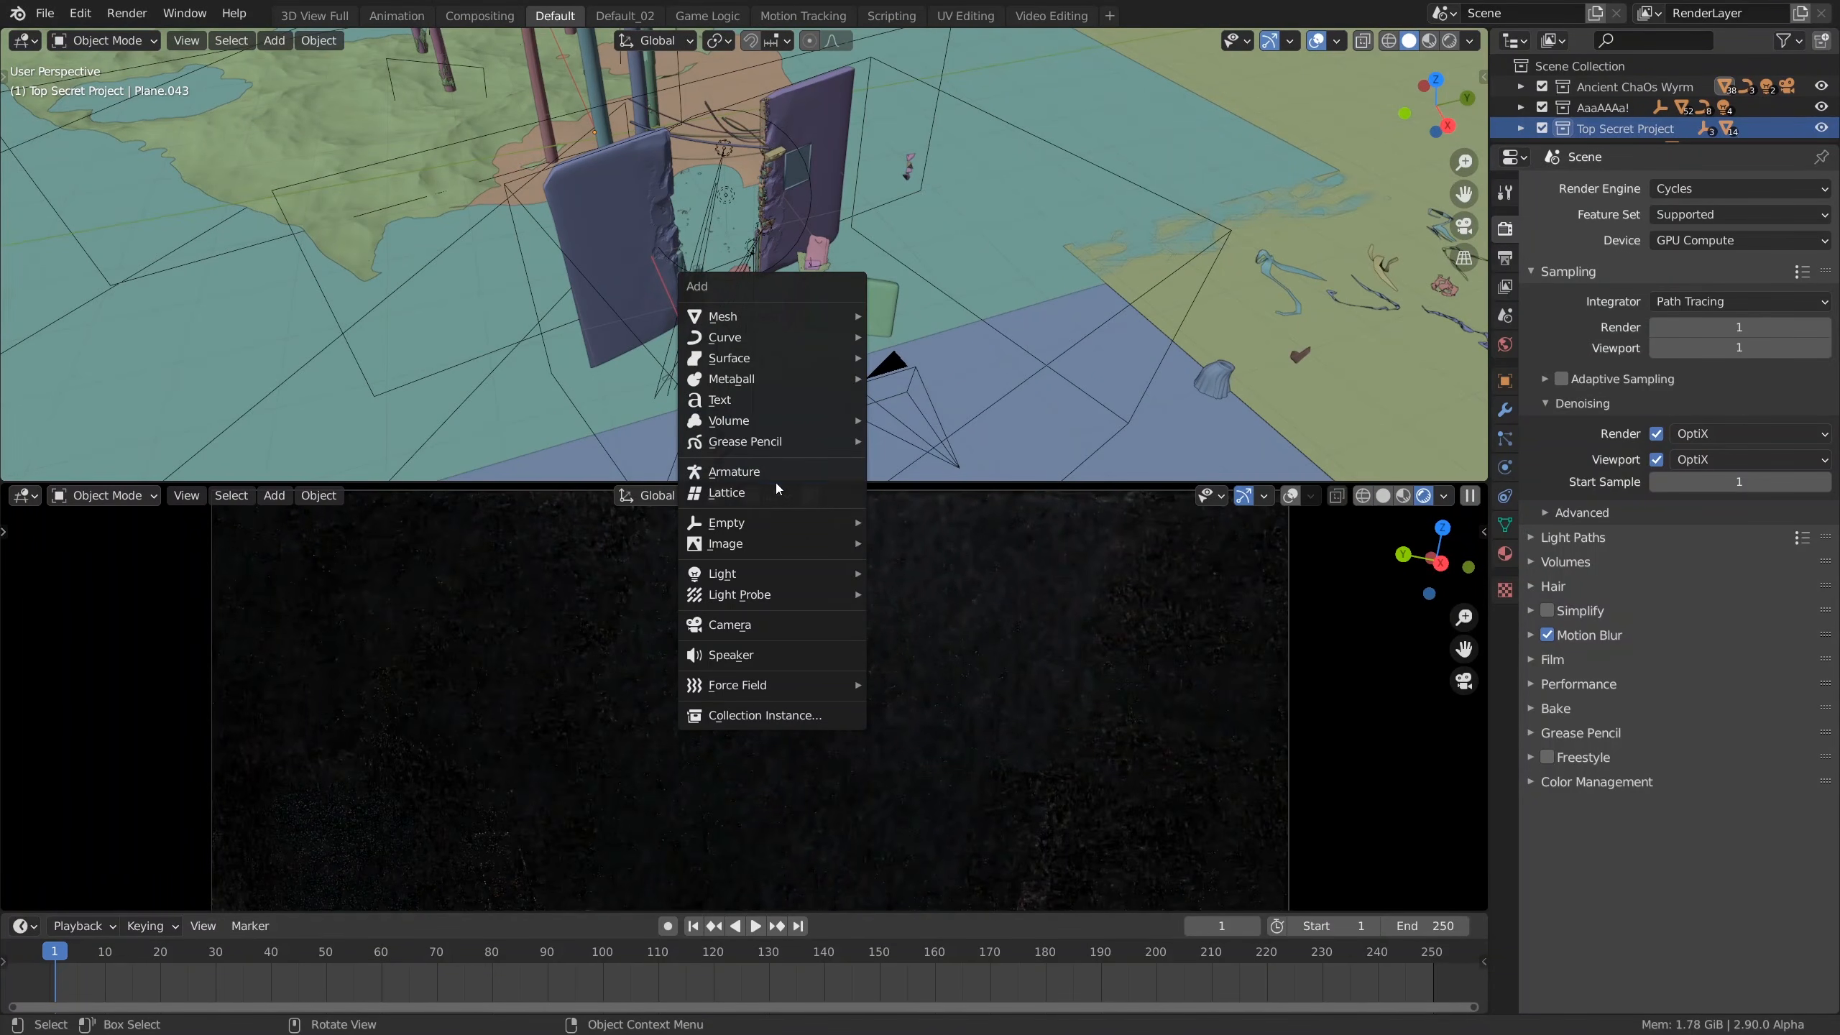
pyautogui.moveTo(753, 576)
pyautogui.click(900, 576)
pyautogui.moveTo(769, 330); pyautogui.dragTo(759, 289, button='middle')
pyautogui.press('g')
pyautogui.press('z')
pyautogui.click(771, 236)
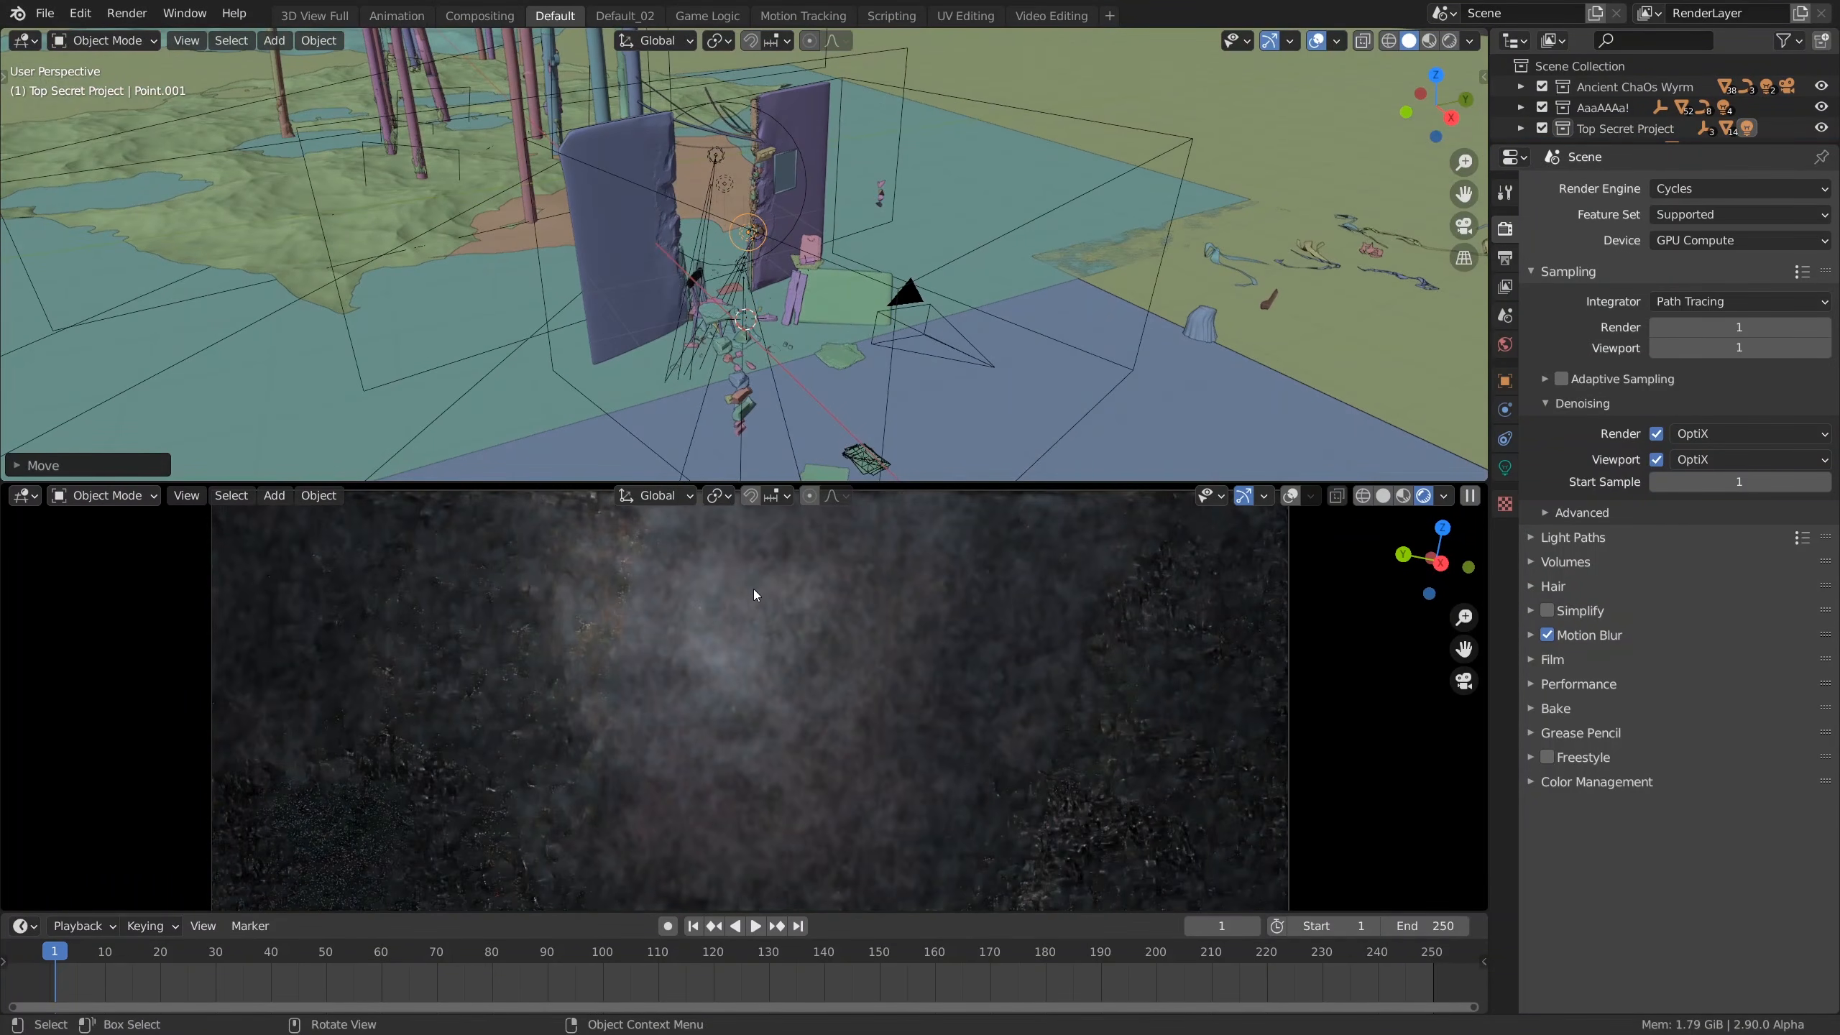
pyautogui.moveTo(729, 384); pyautogui.dragTo(692, 289, button='middle')
pyautogui.press('g')
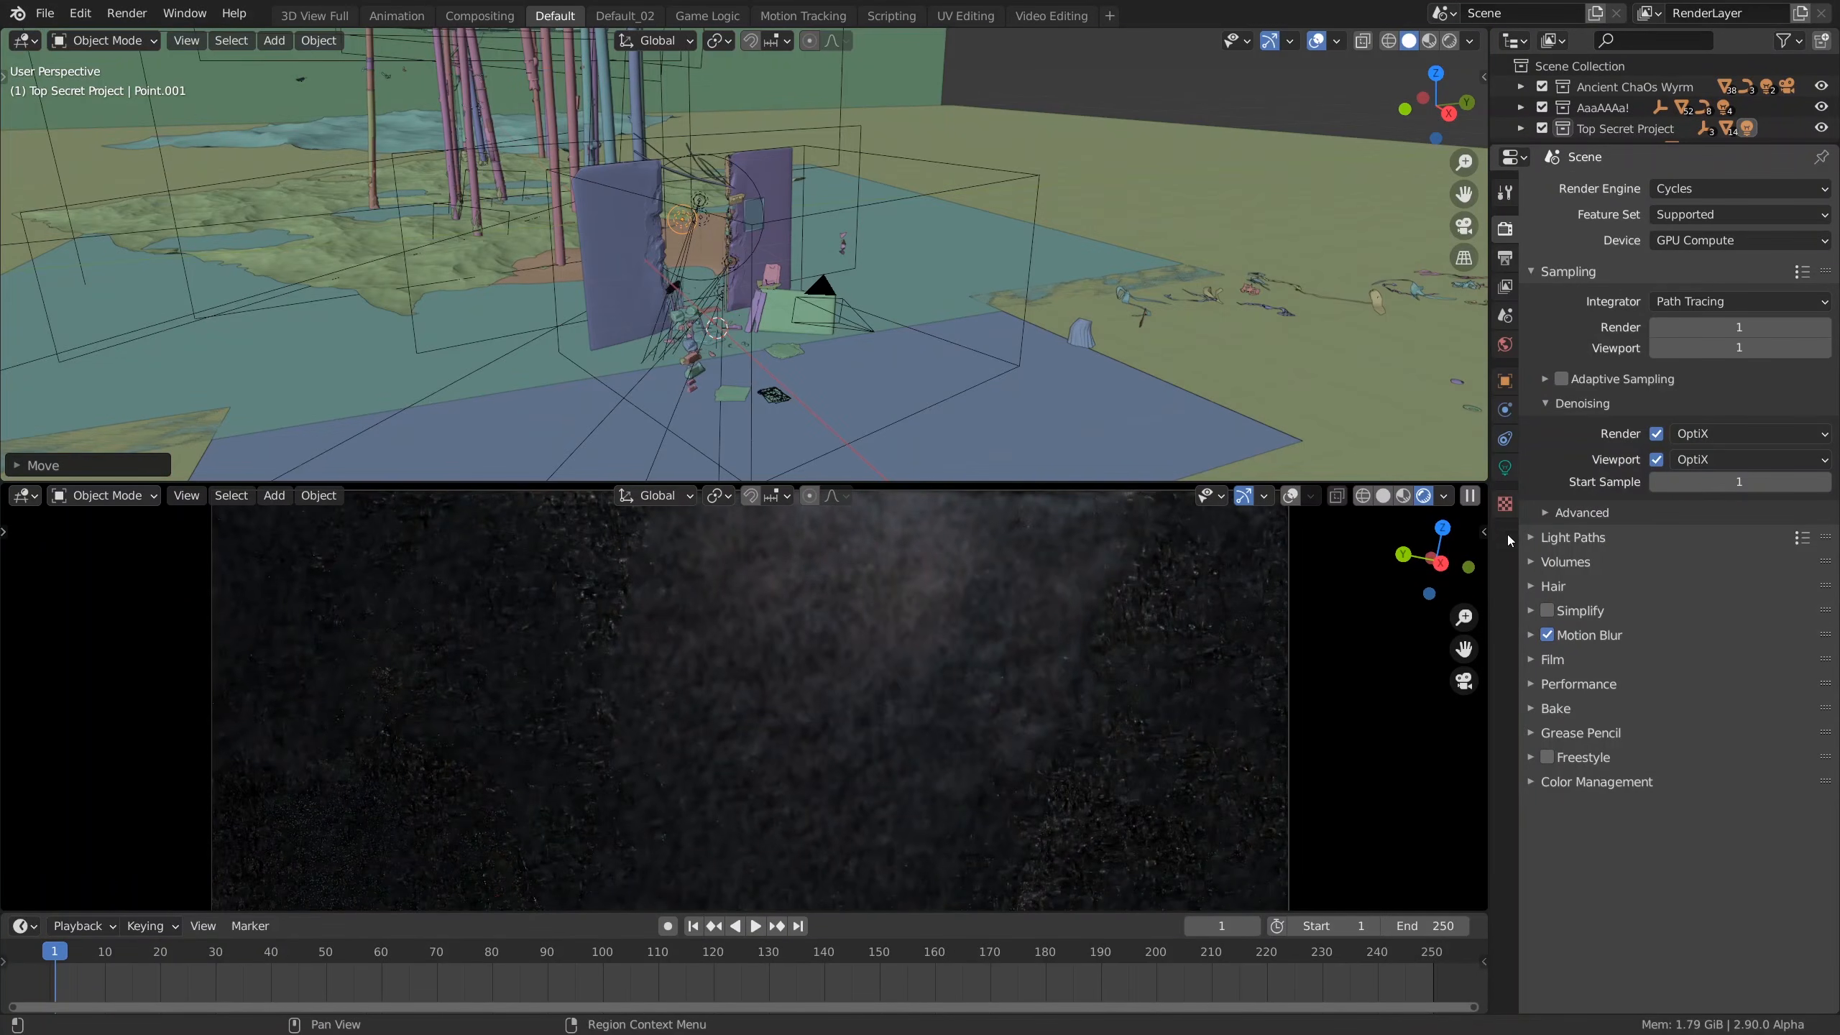
# Step: Tint the point light pale blue with hue 0.564 and saturation 0.316
pyautogui.click(1504, 469)
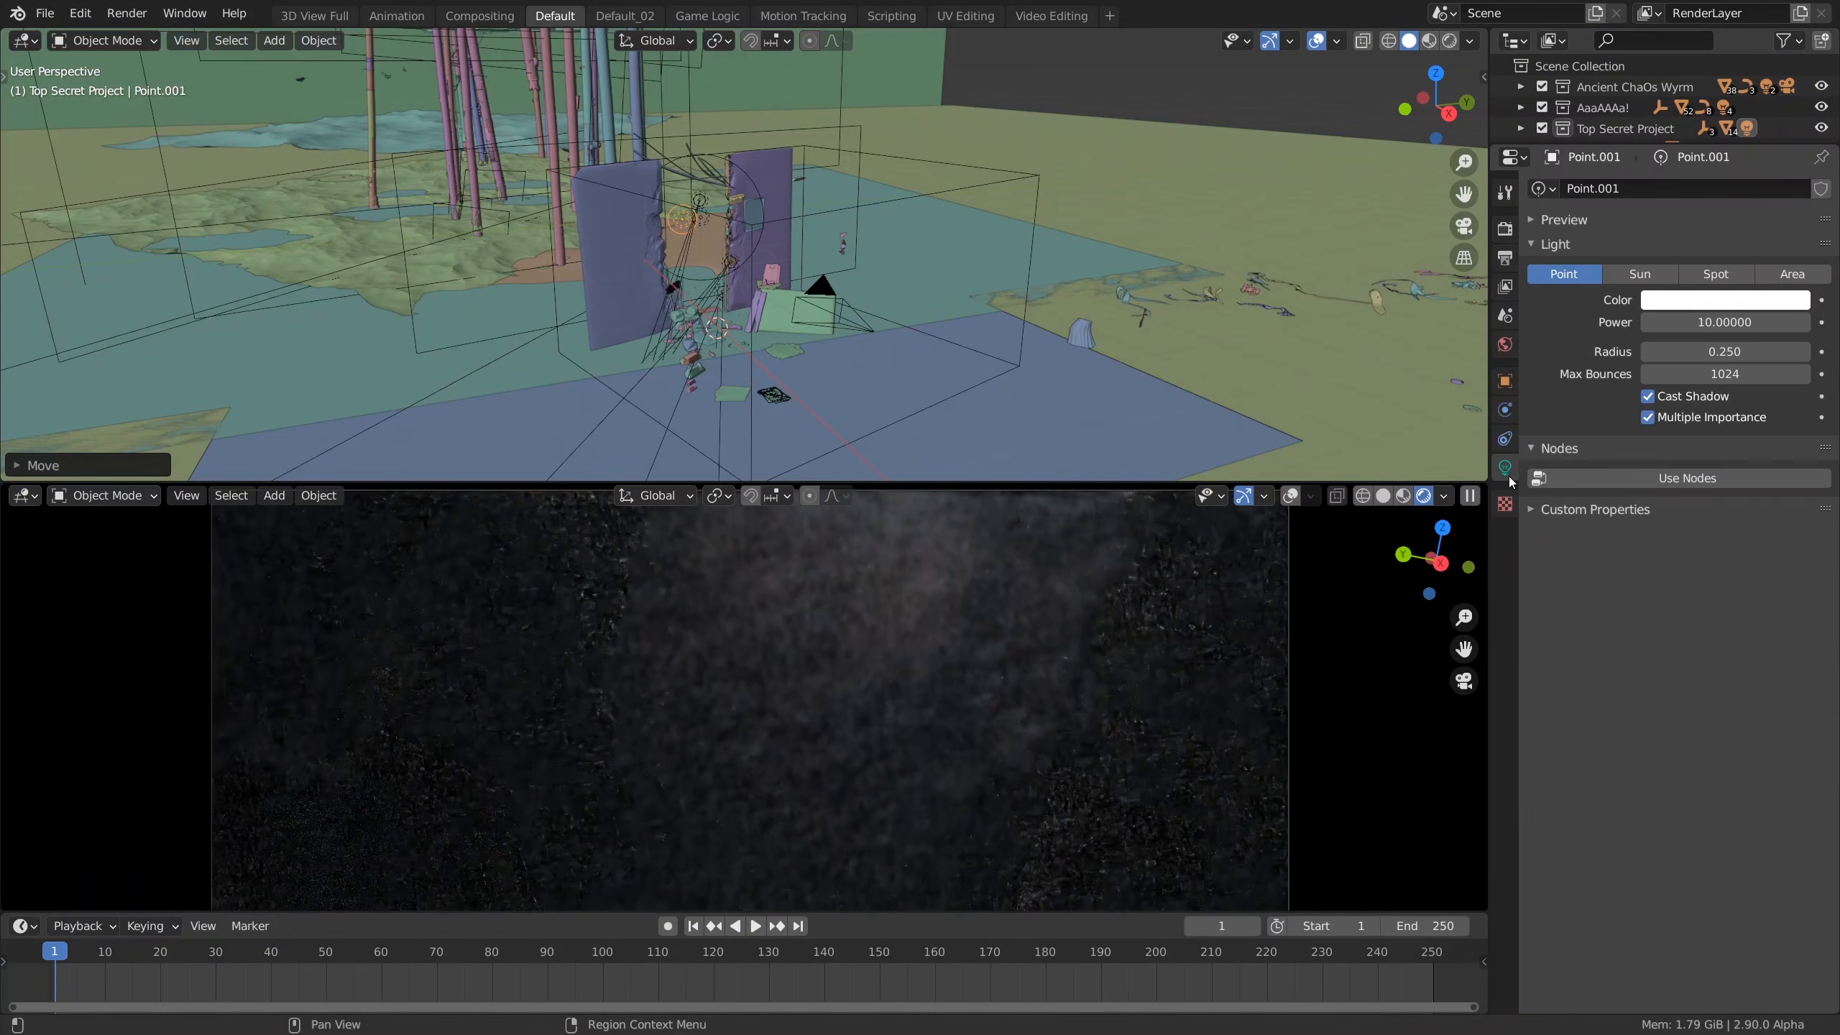
pyautogui.click(1722, 309)
pyautogui.click(1714, 89)
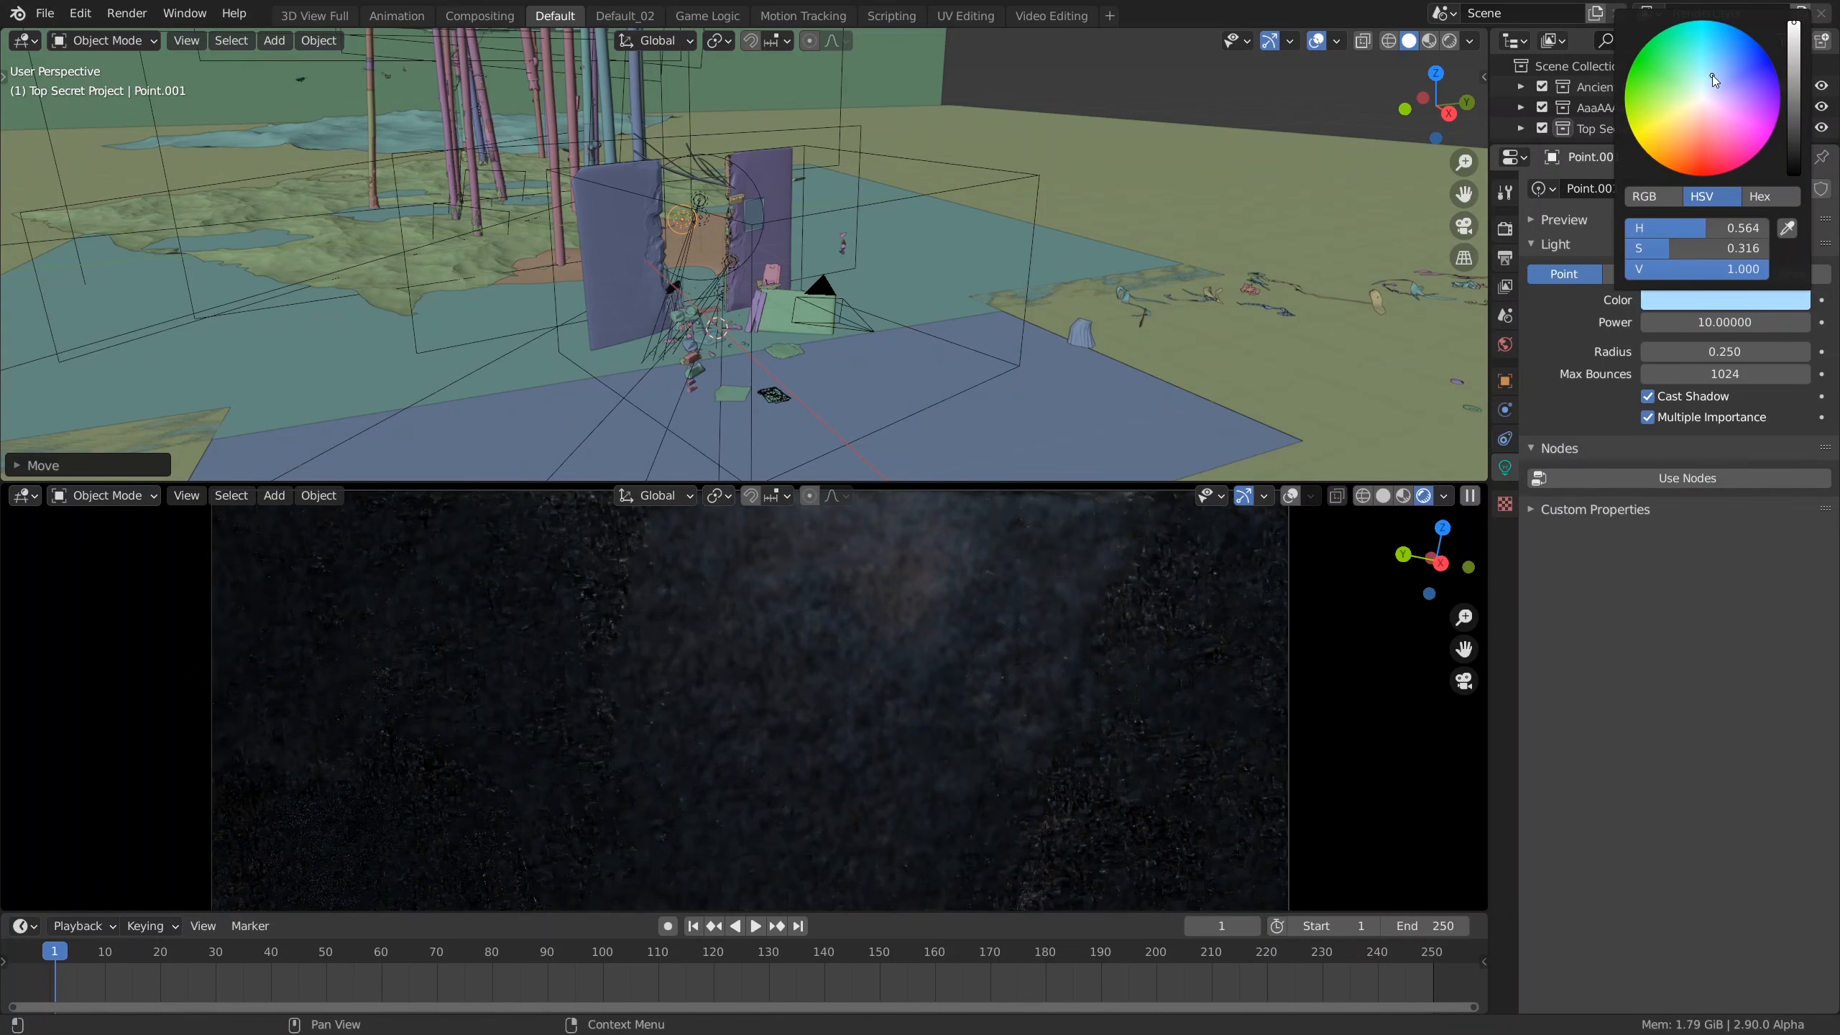
# Step: Add a text object, raise it along Z between the rock walls and rotate it upright
pyautogui.moveTo(773, 235); pyautogui.dragTo(724, 314, button='middle')
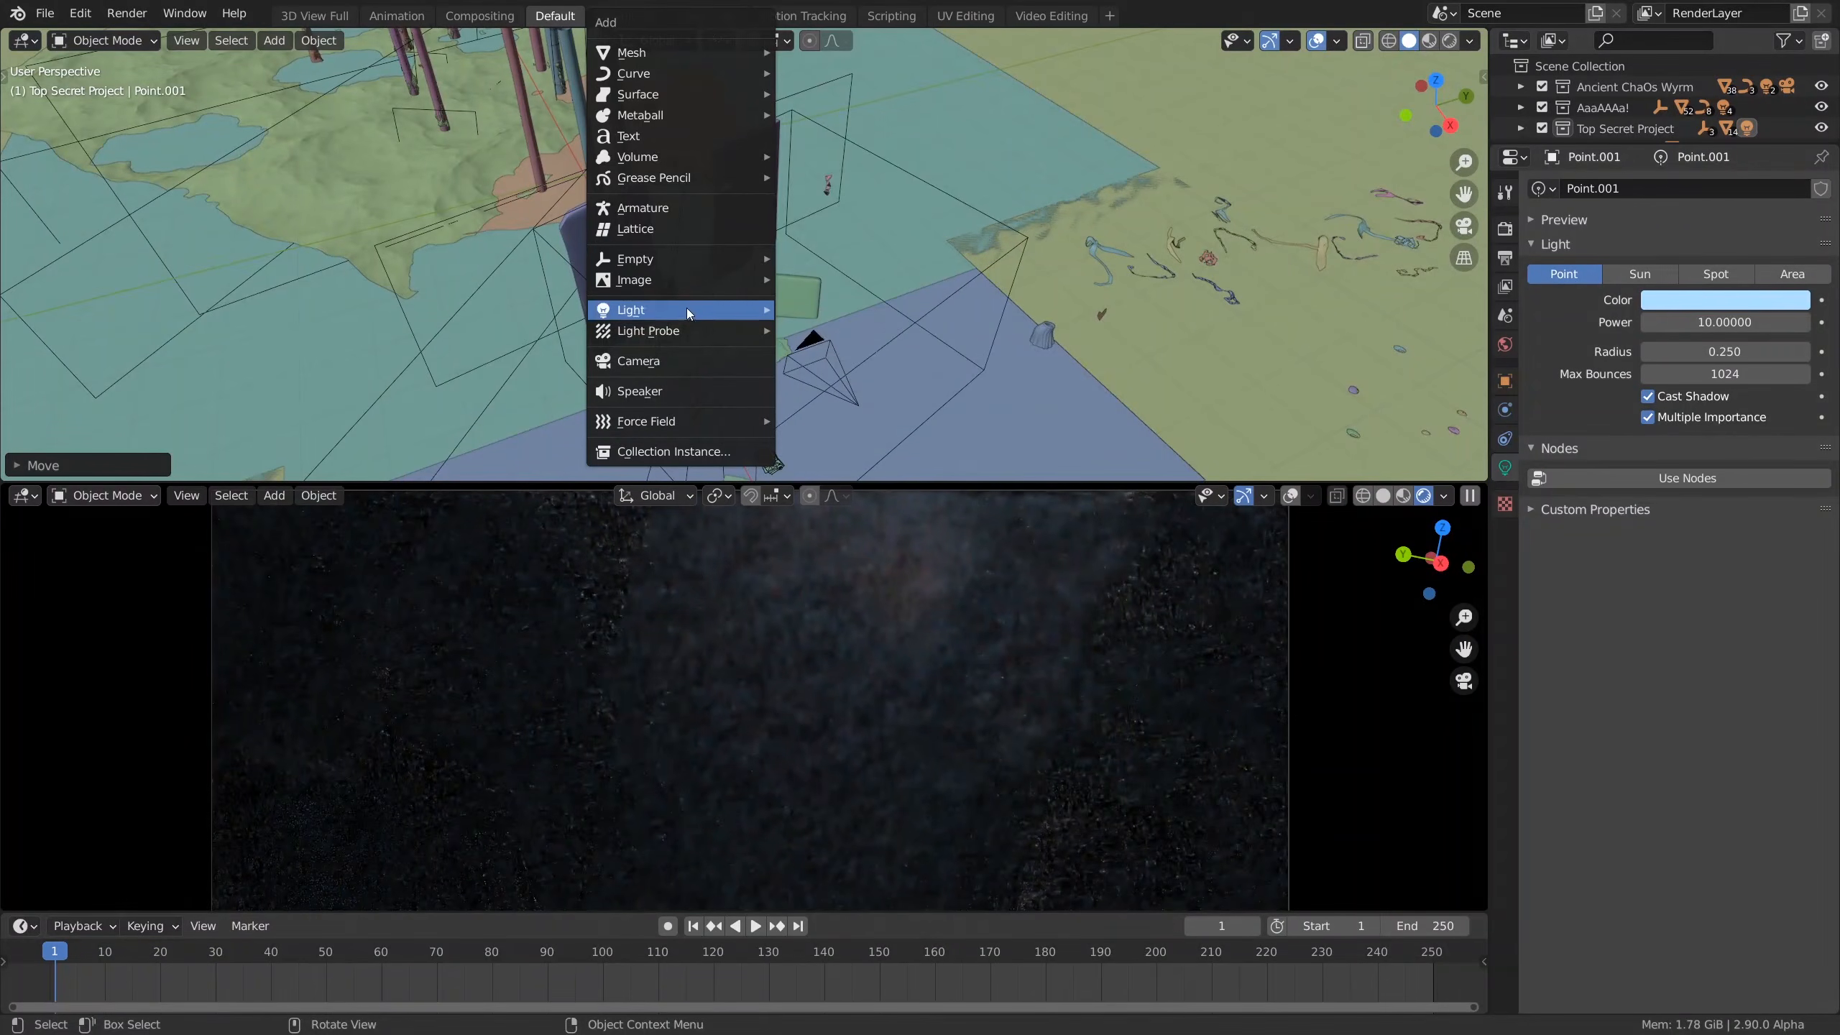
pyautogui.moveTo(654, 328)
pyautogui.click(629, 135)
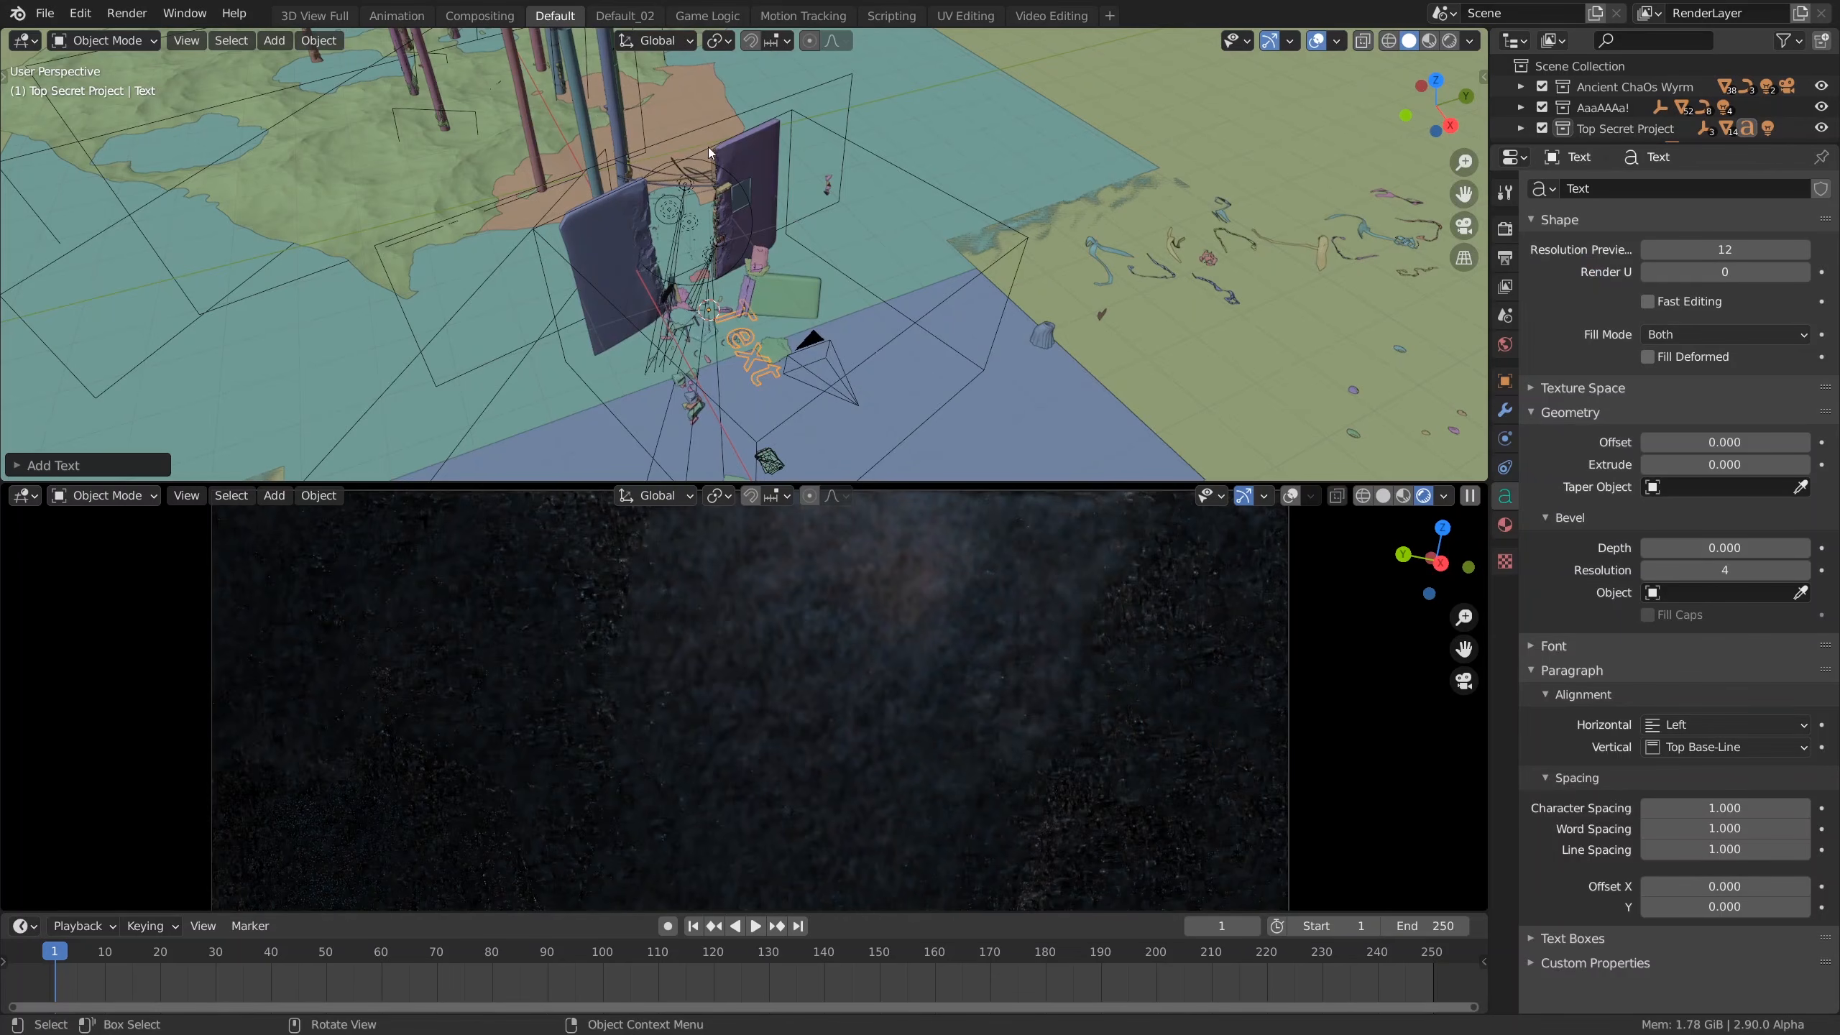
pyautogui.moveTo(748, 314); pyautogui.dragTo(752, 311, button='middle')
pyautogui.press('g')
pyautogui.press('z')
pyautogui.click(779, 262)
pyautogui.press('r')
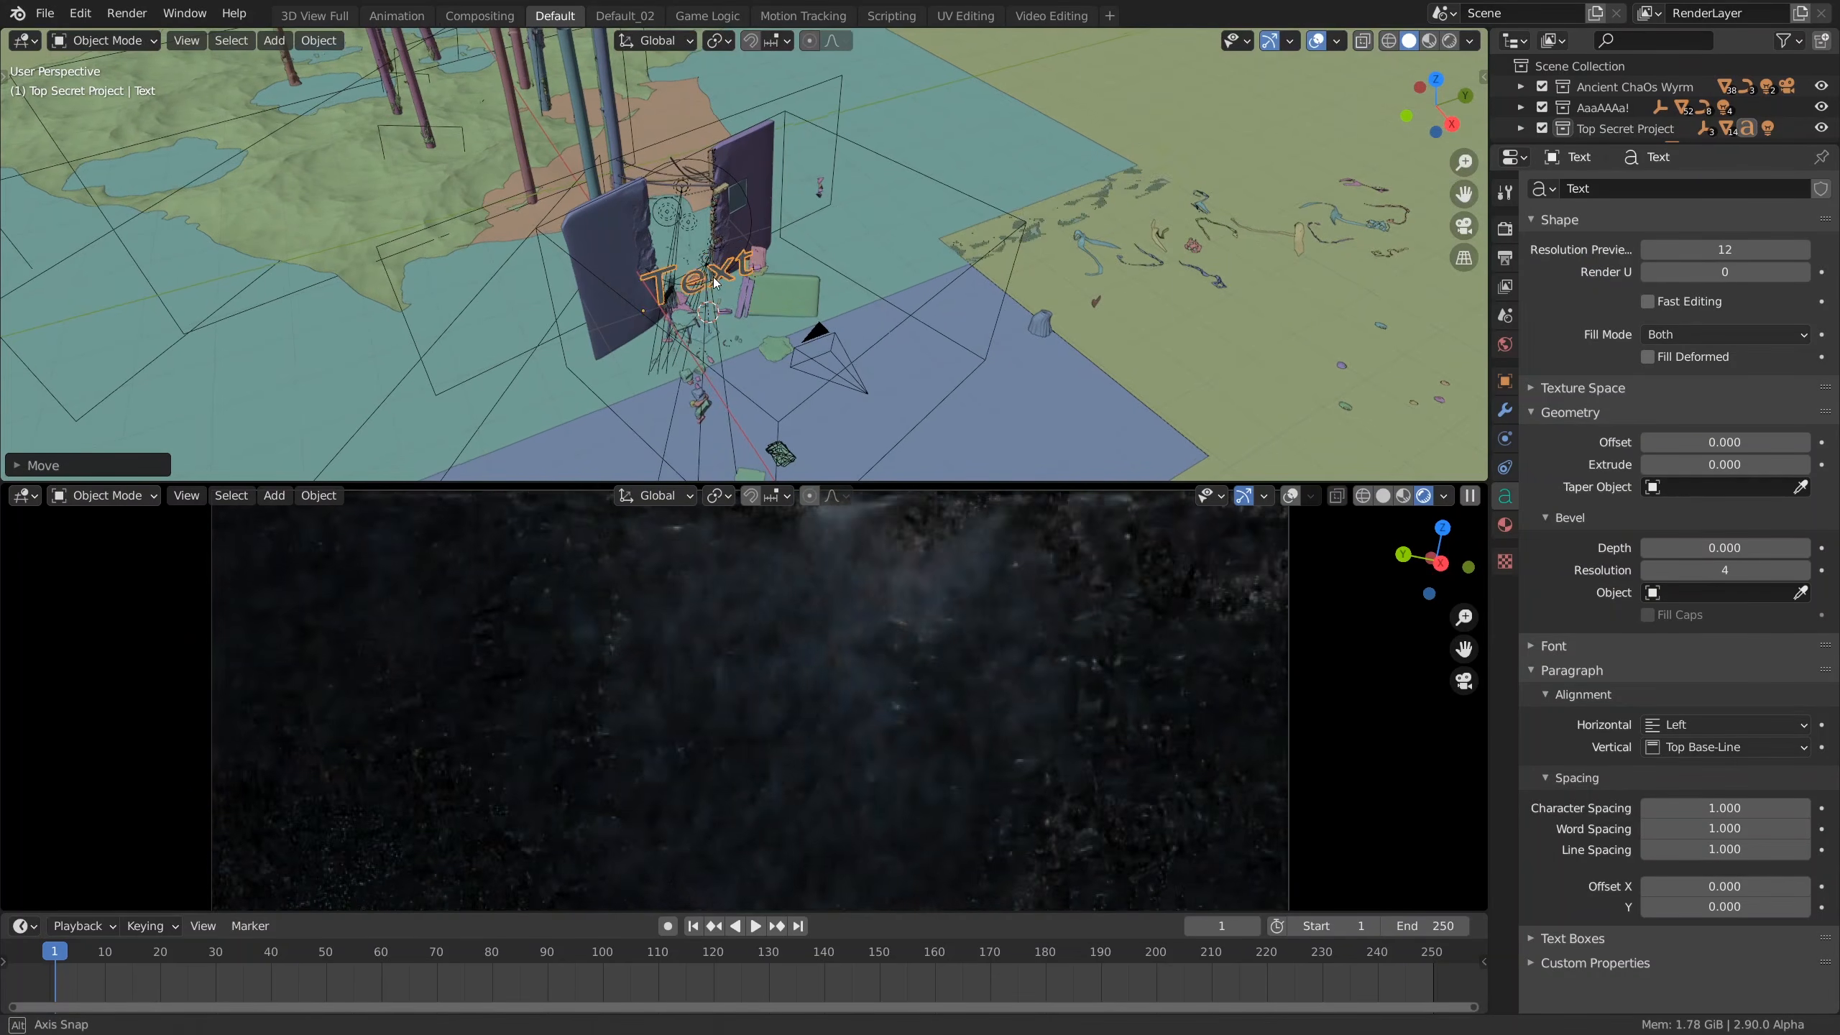
pyautogui.moveTo(697, 313); pyautogui.dragTo(687, 281, button='middle')
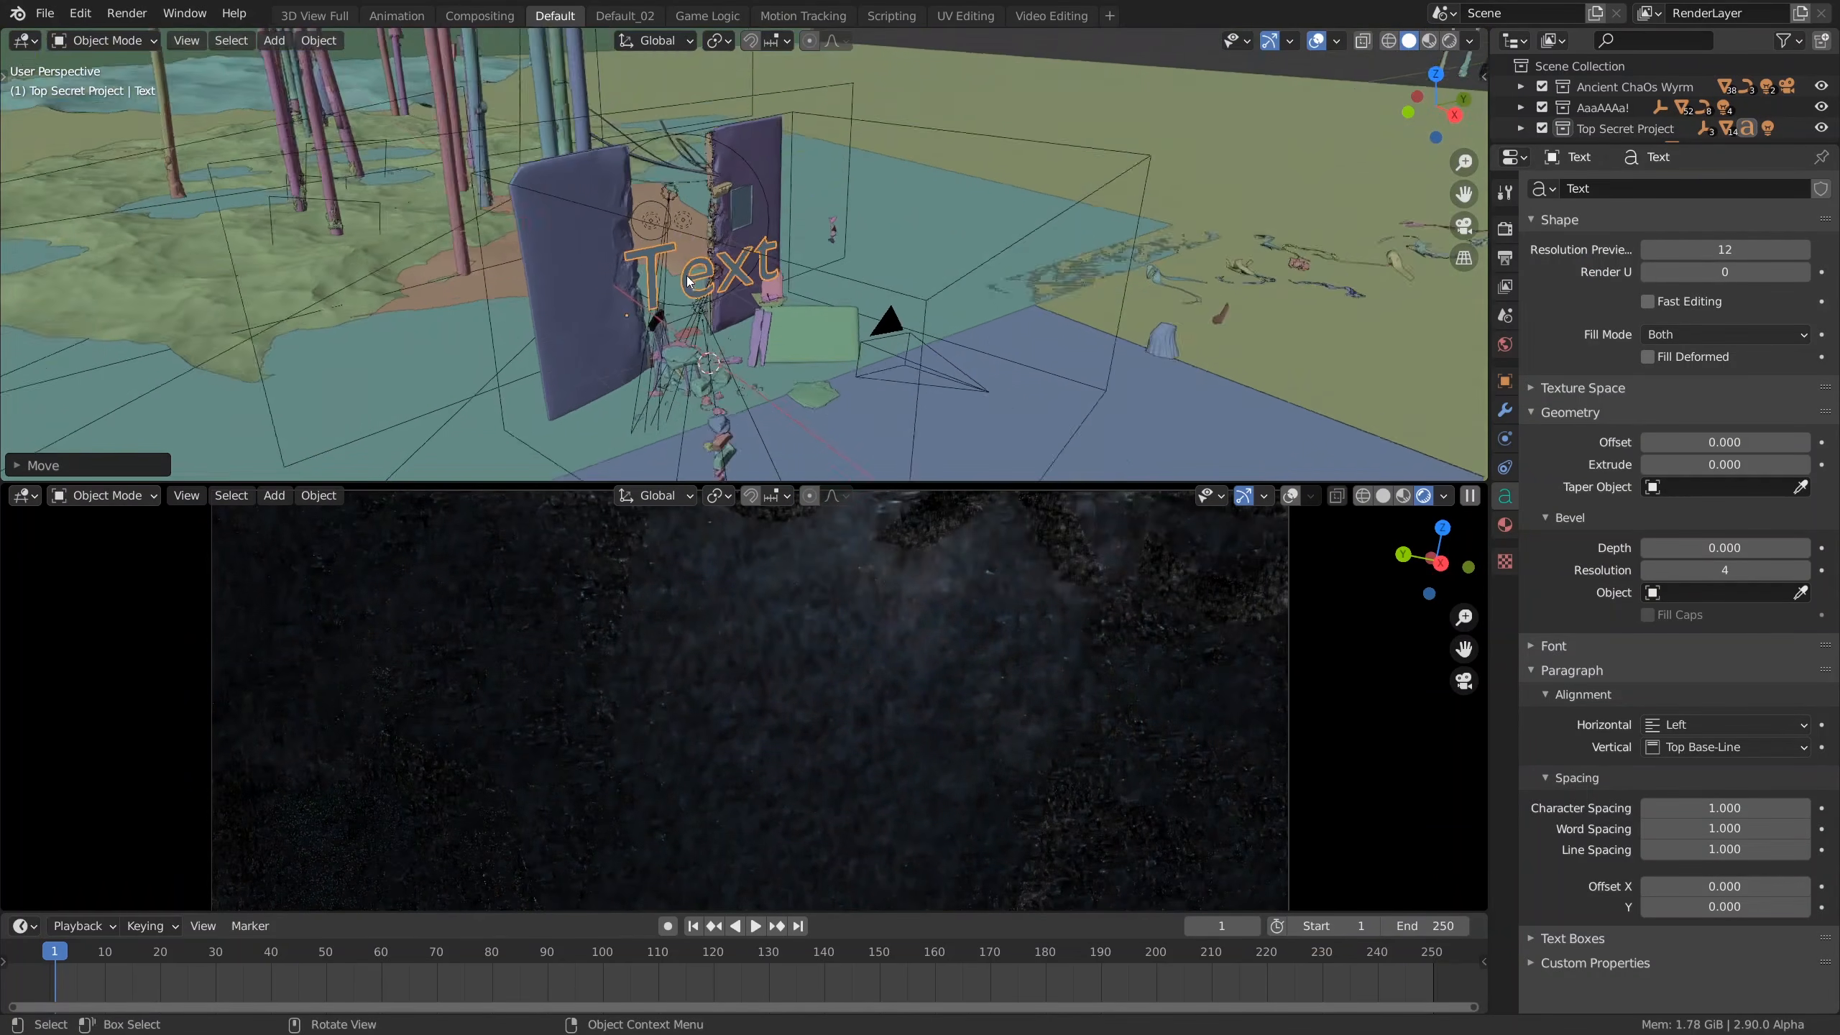
# Step: Change the text to MASSACRE and move it lower into the camera view
pyautogui.scroll(5, 688, 281)
pyautogui.scroll(-1, 728, 282)
pyautogui.press('Tab')
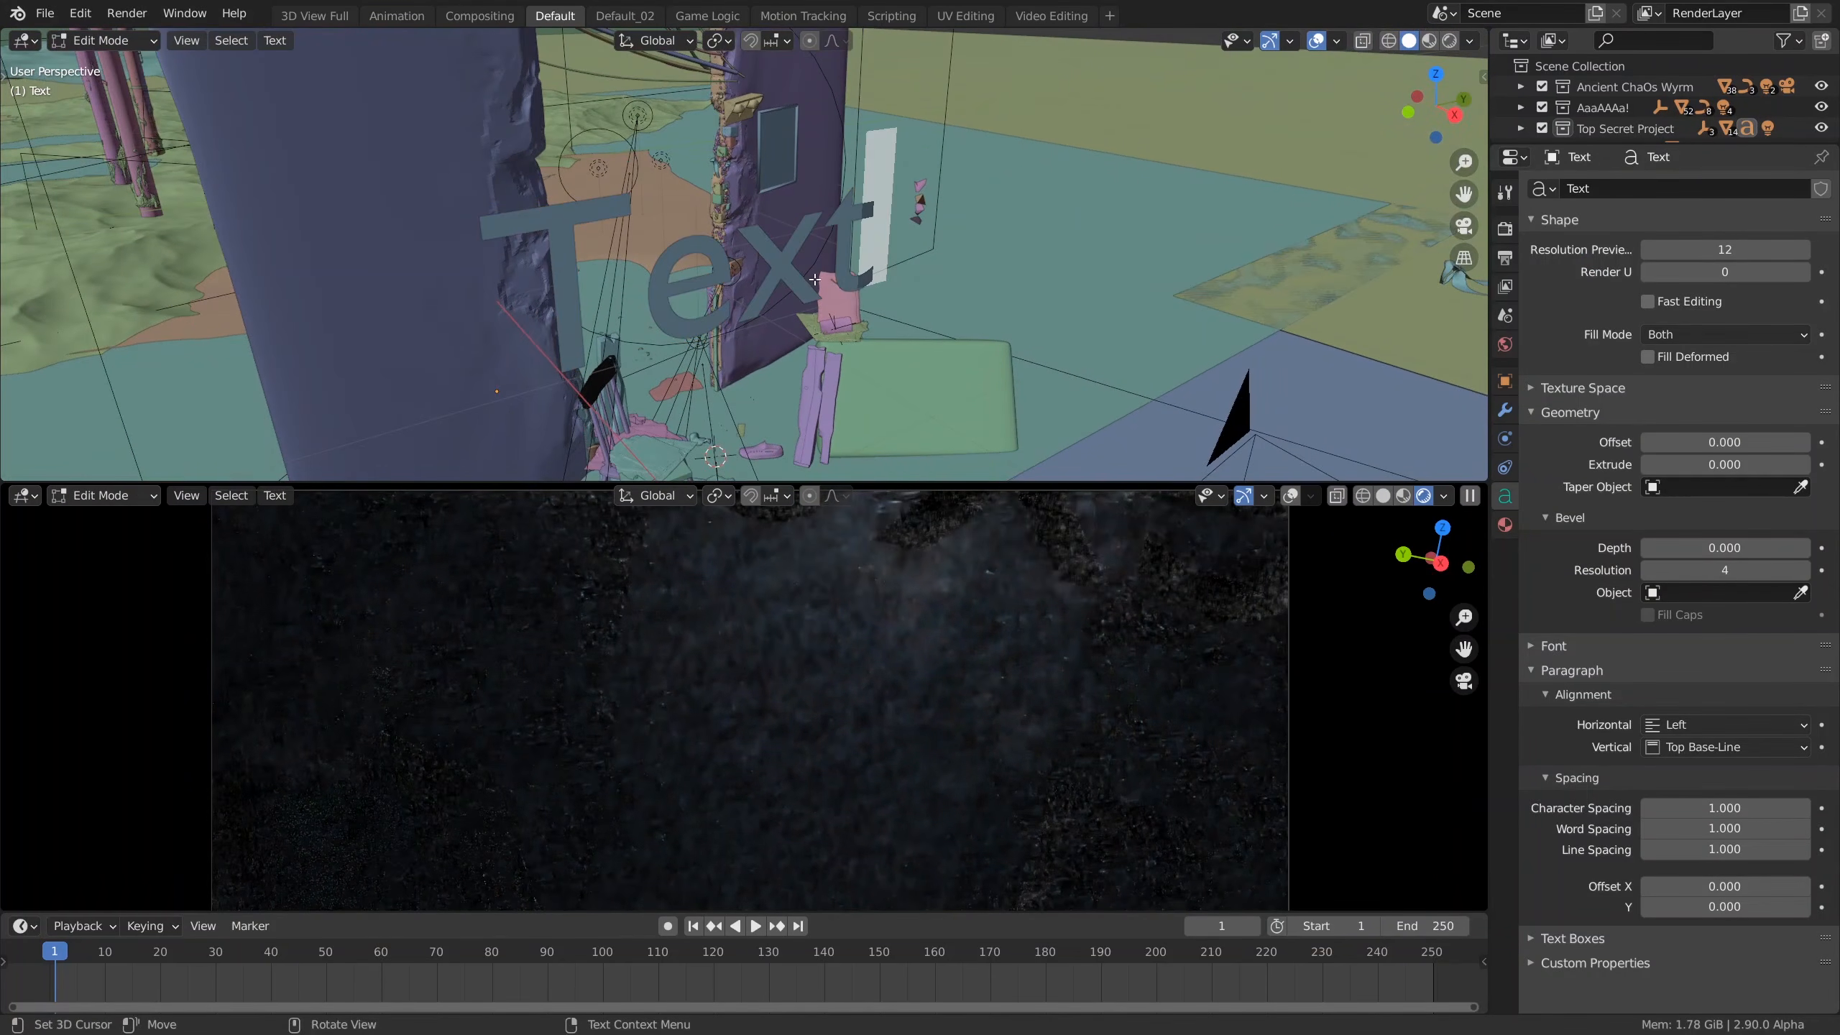
pyautogui.hotkey('ctrl', 'a')
pyautogui.write('MASSACRE')
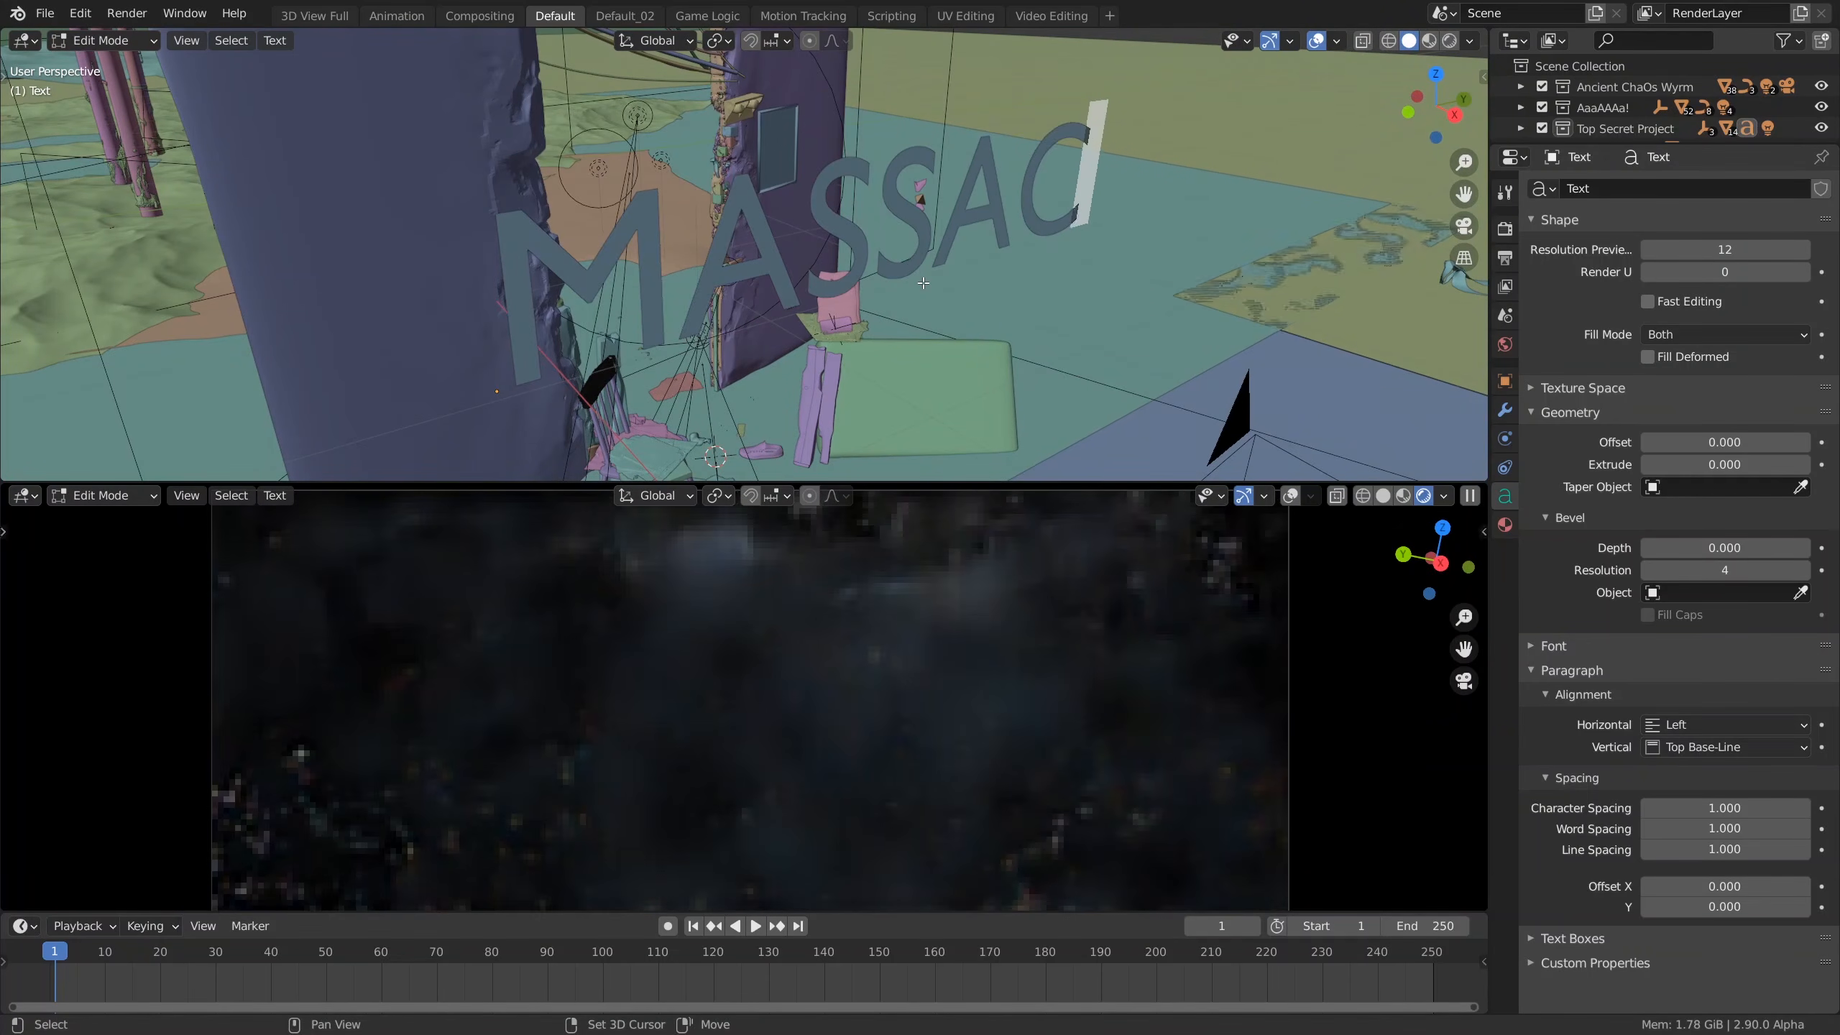
pyautogui.press('Tab')
pyautogui.press('g')
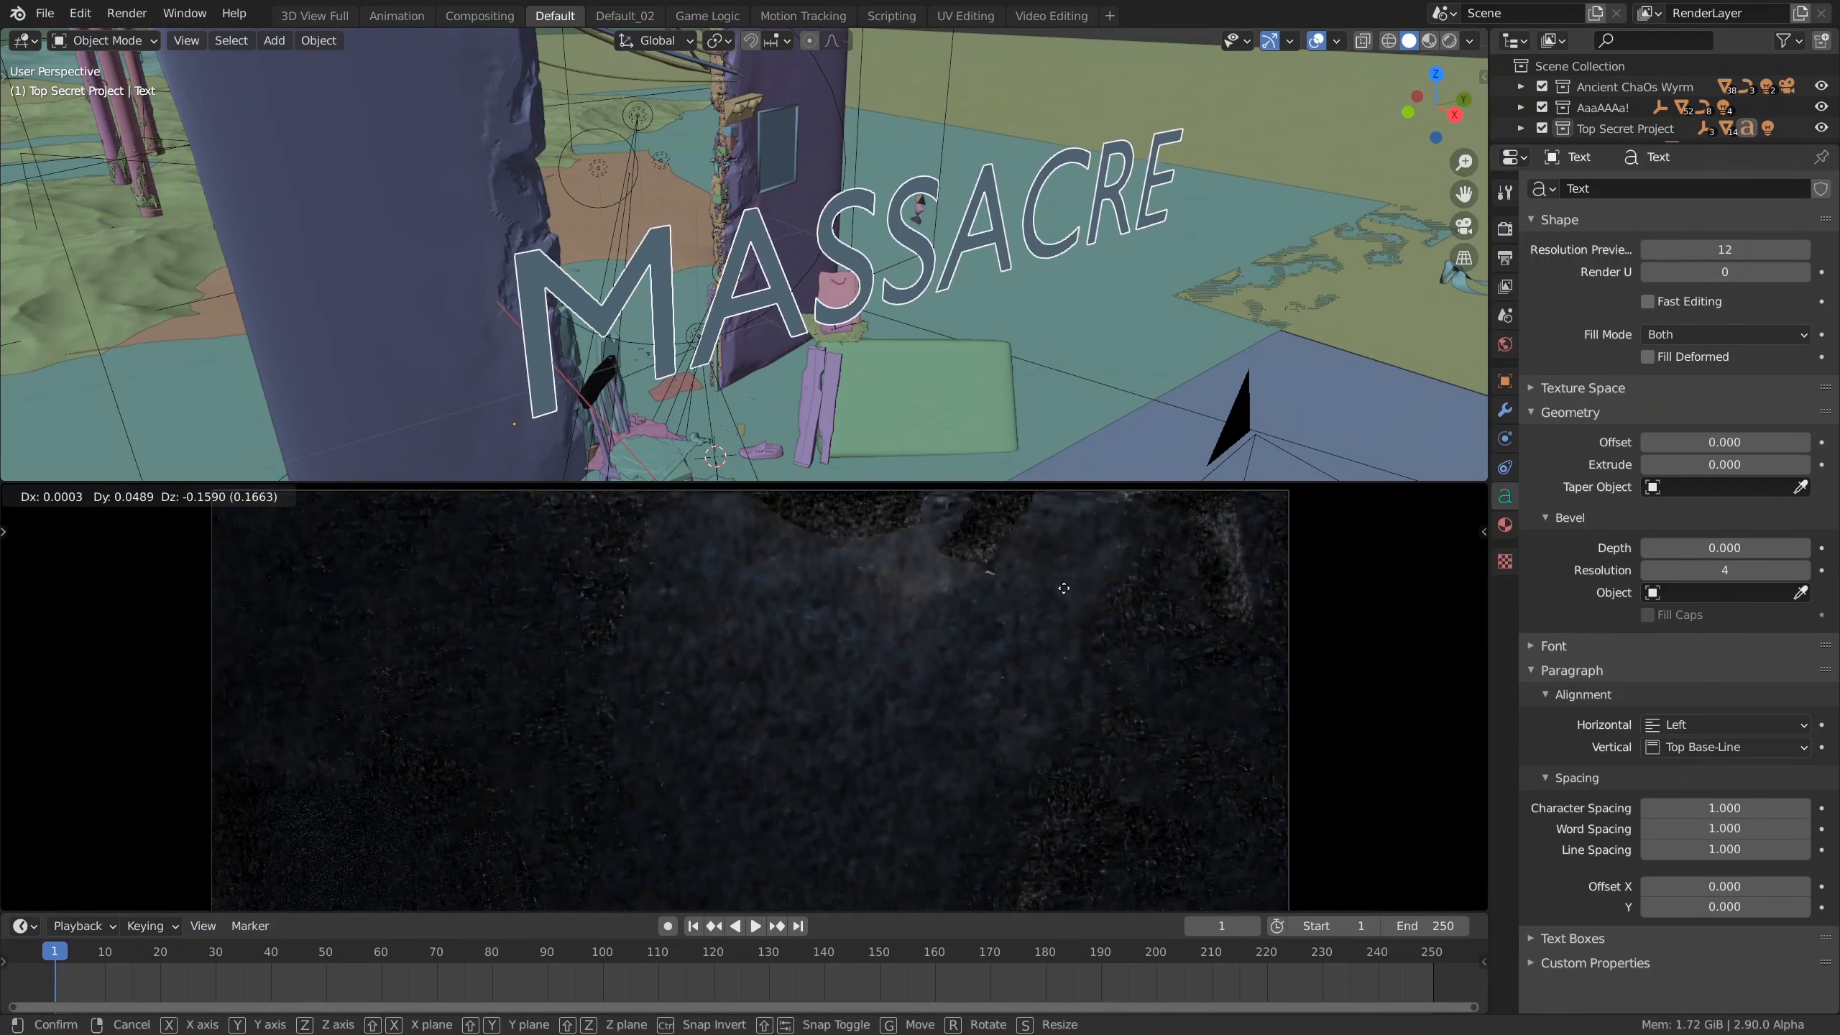
pyautogui.click(917, 751)
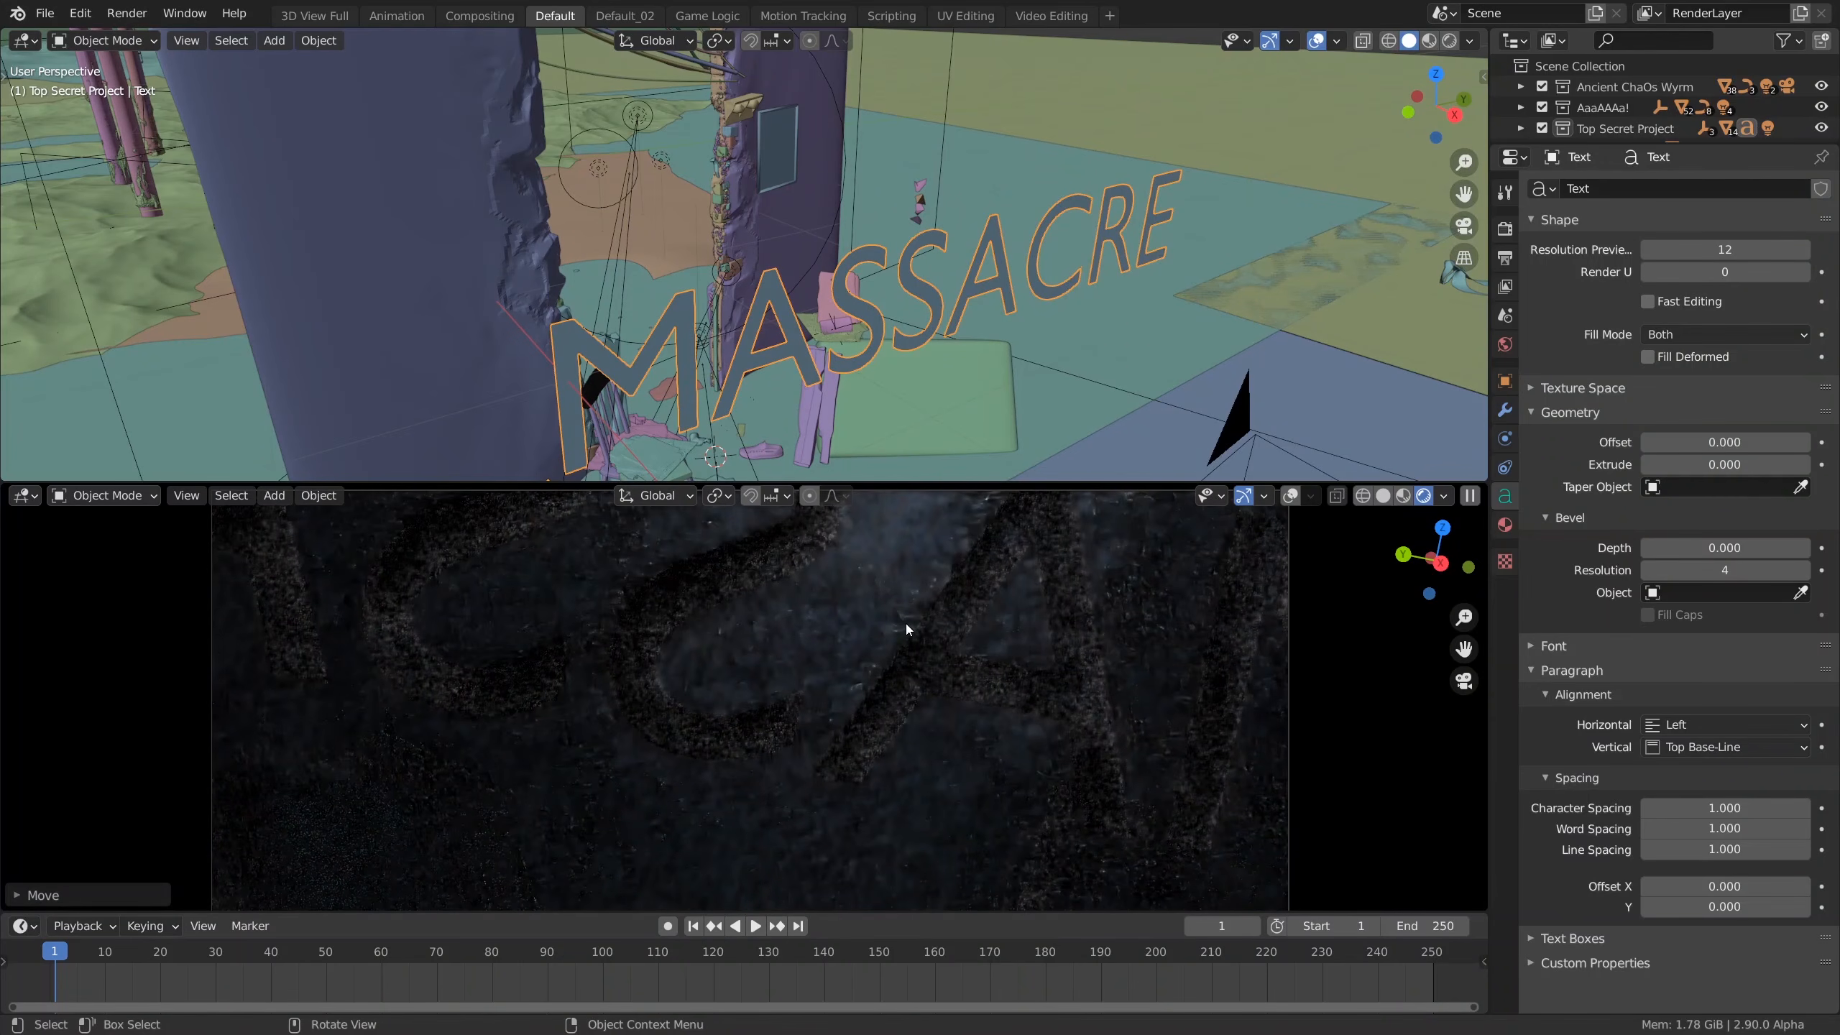
# Step: Scale the MASSACRE text down so the whole word fits in the camera view and reposition it near the rock walls
pyautogui.press('s')
pyautogui.click(887, 440)
pyautogui.press('s')
pyautogui.rightClick(1097, 501)
pyautogui.press('s')
pyautogui.click(905, 438)
pyautogui.press('g')
pyautogui.click(794, 648)
pyautogui.scroll(-3, 725, 339)
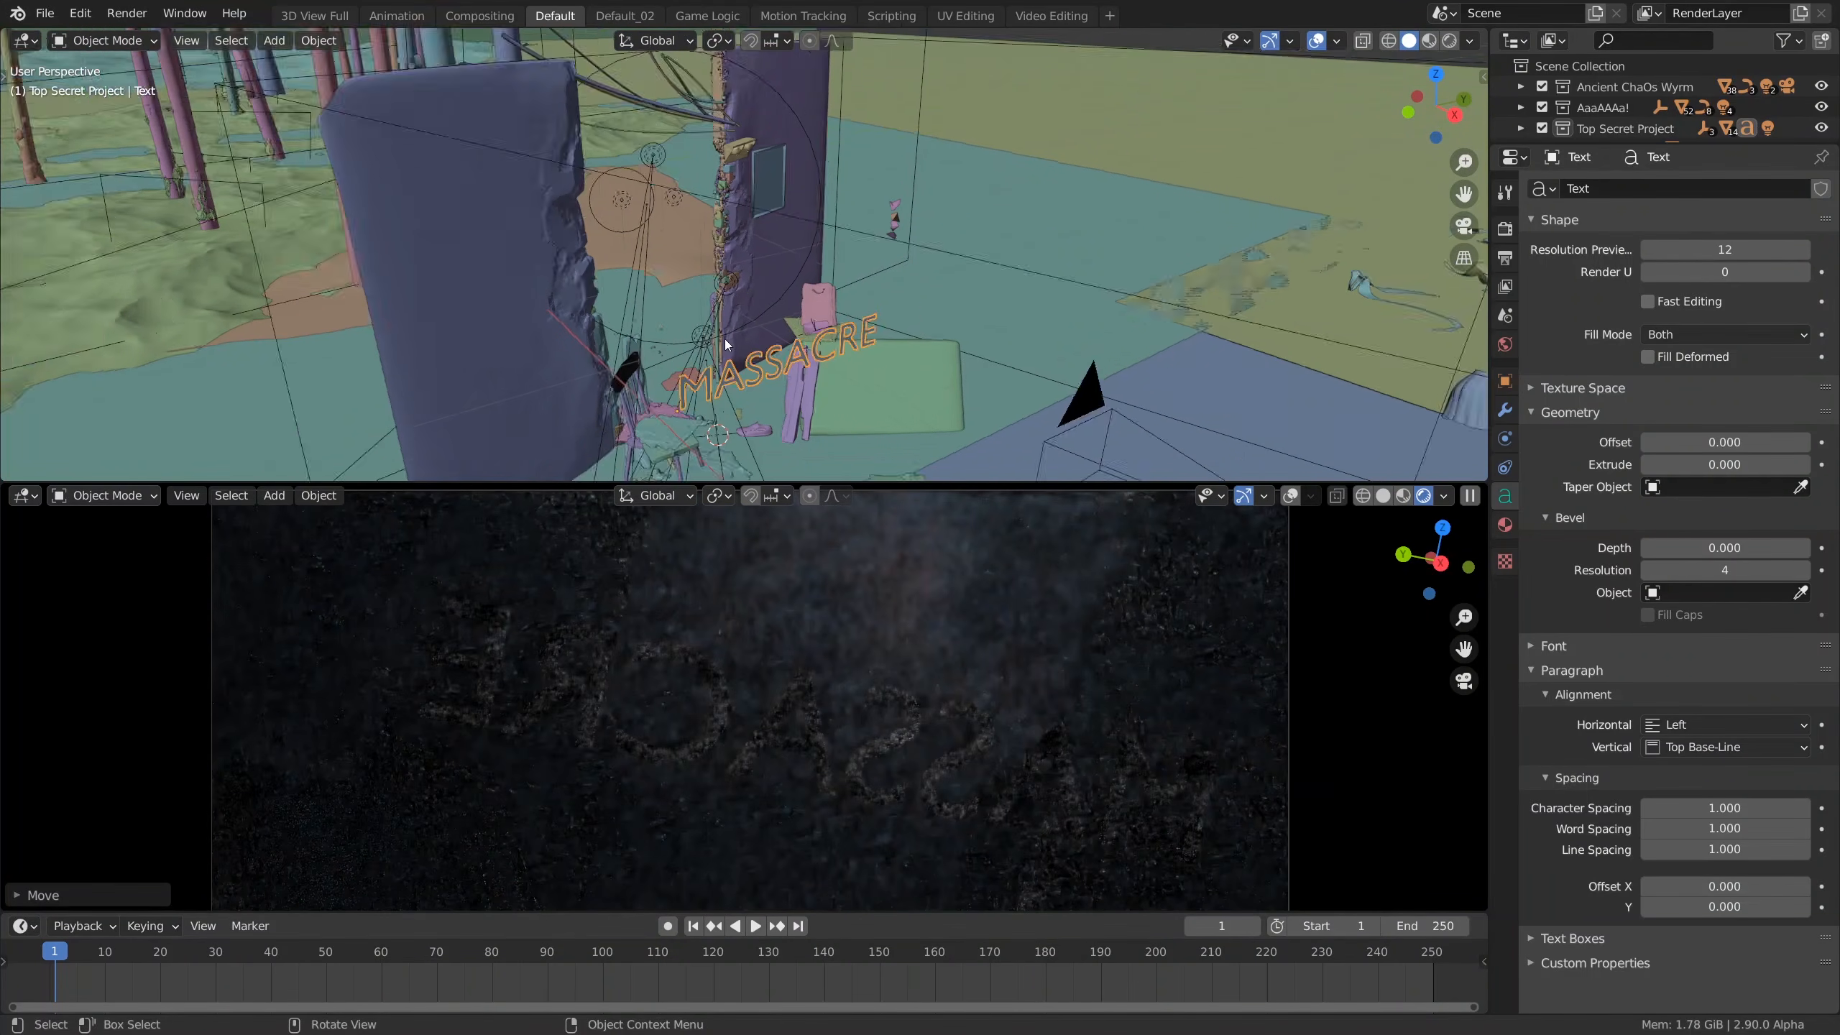
# Step: Mirror the camera along its local X axis so the text reads forward in the rendered view
pyautogui.click(938, 345)
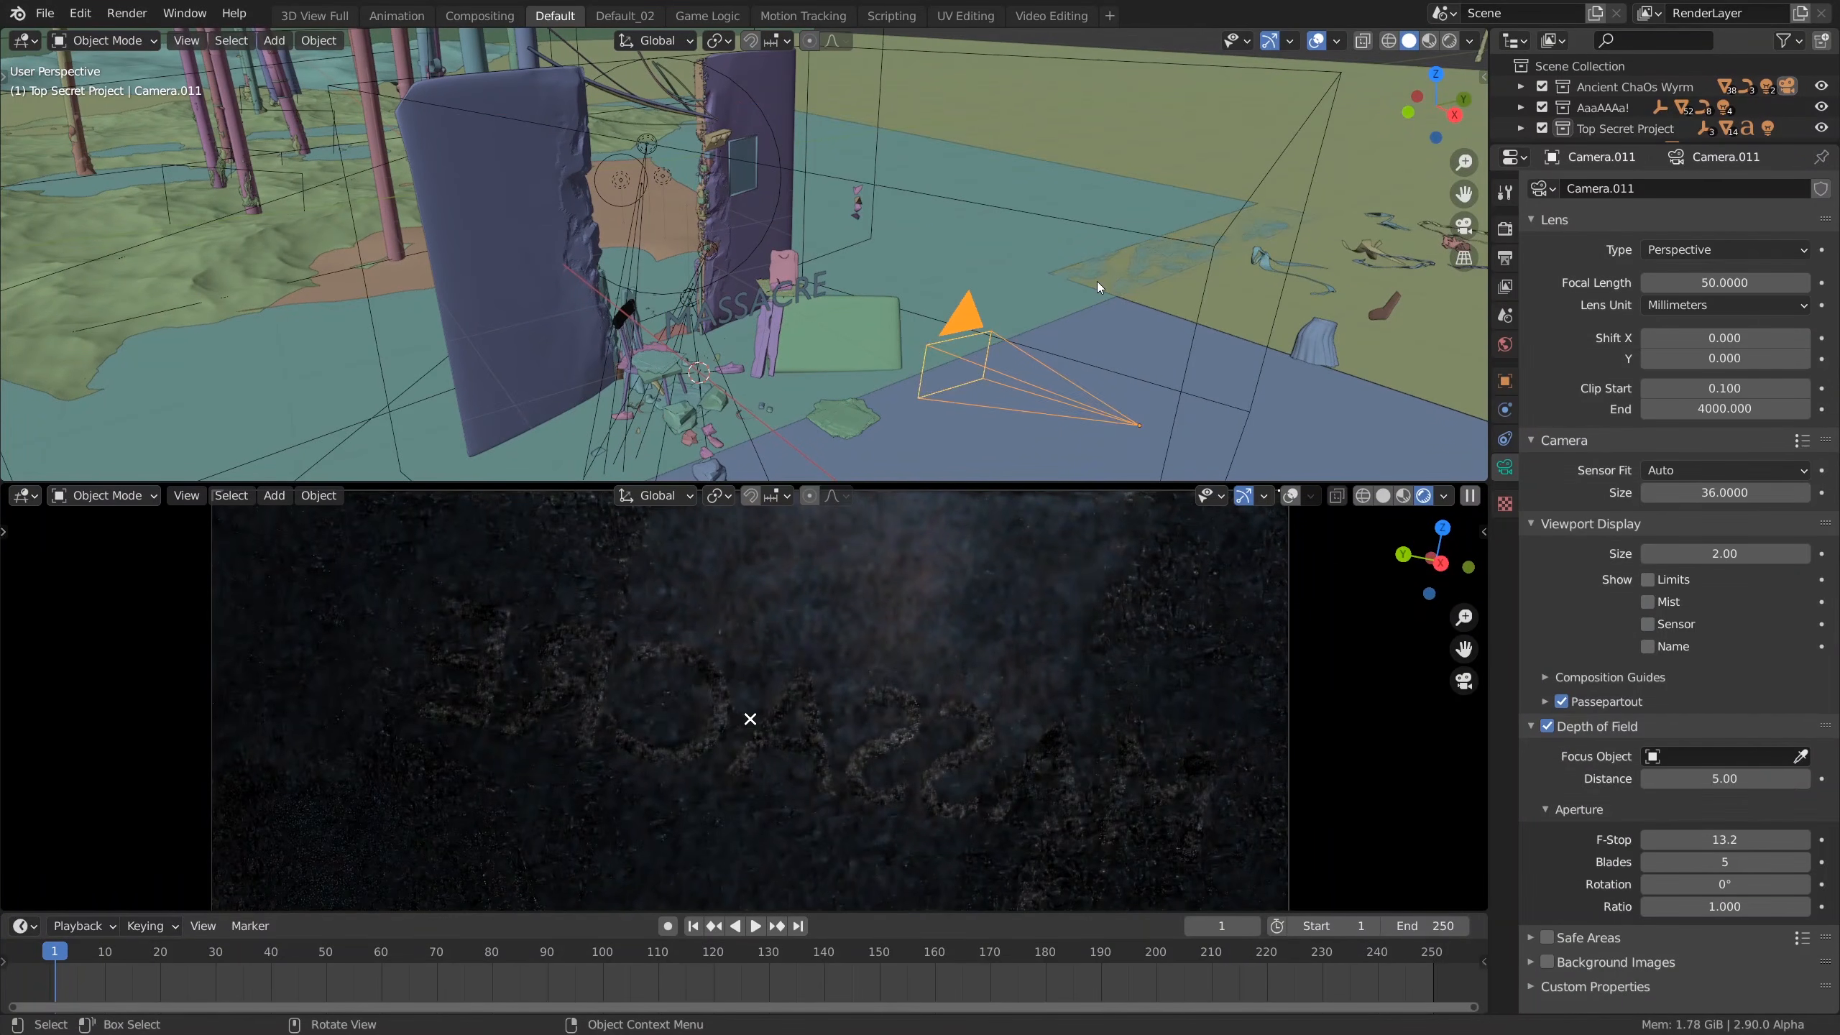
pyautogui.hotkey('ctrl', 'm')
pyautogui.press('x')
pyautogui.press('x')
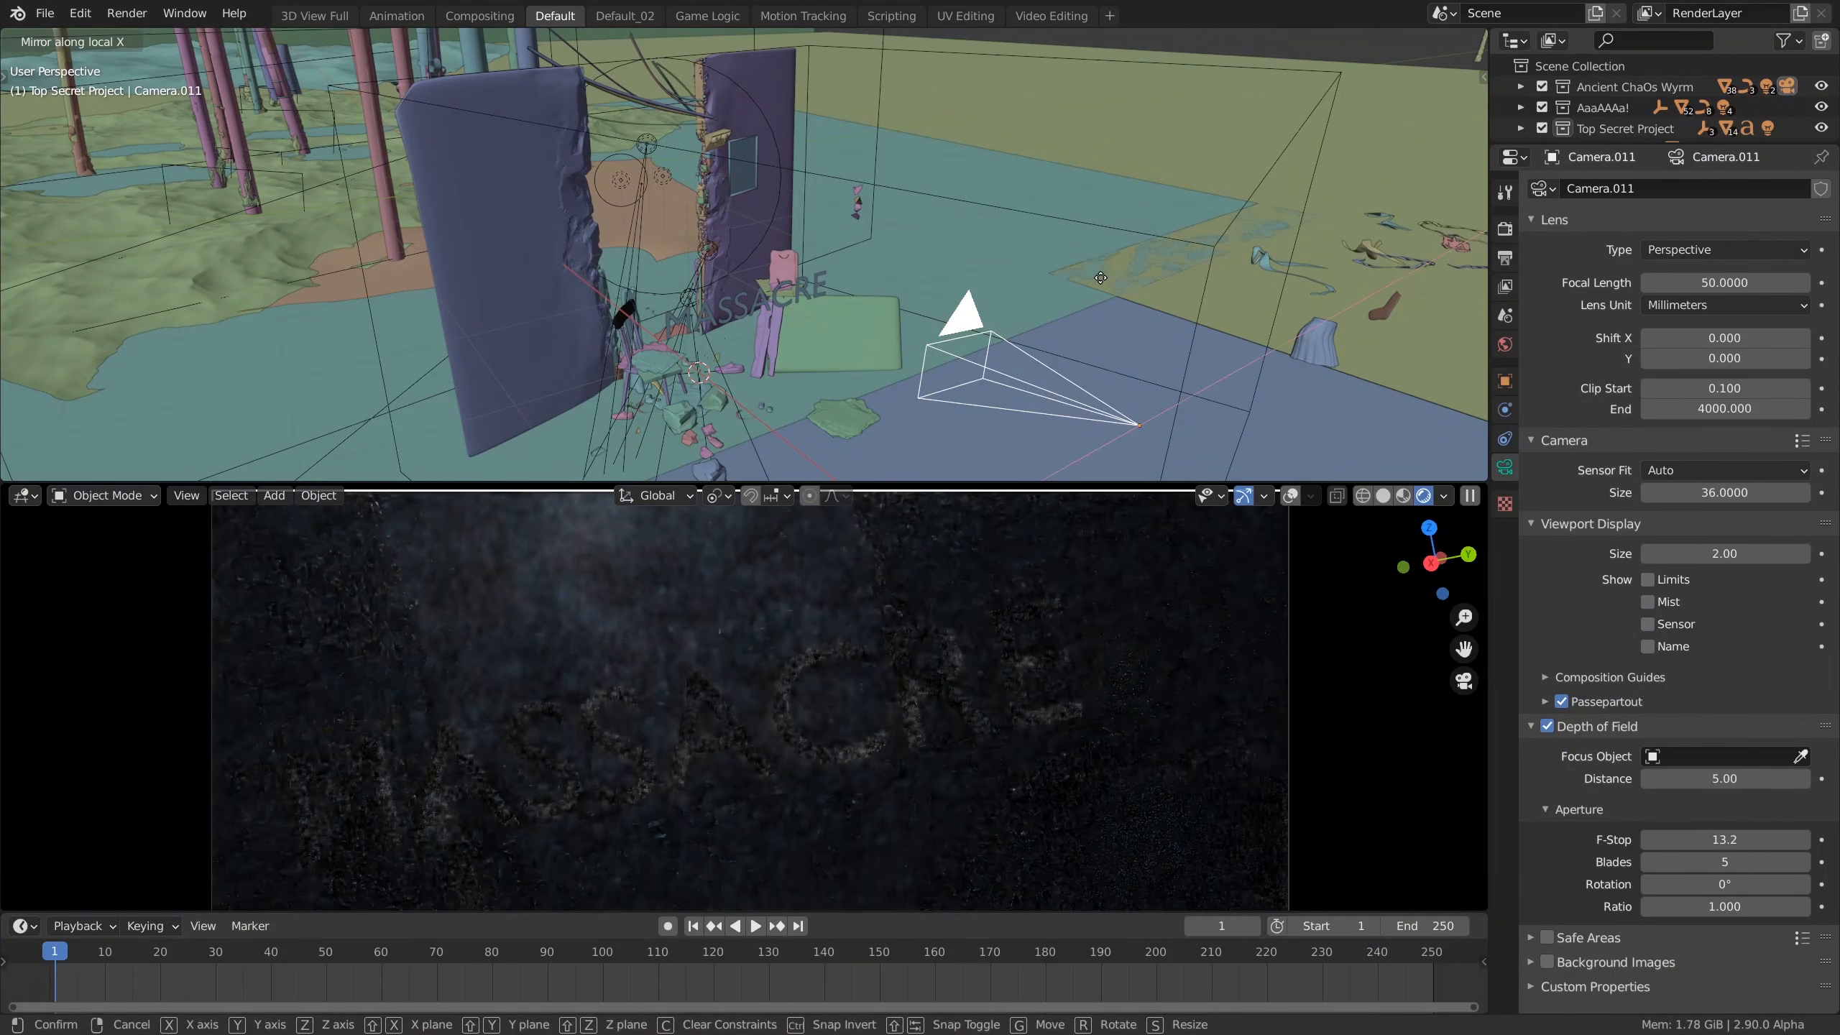
pyautogui.press('Return')
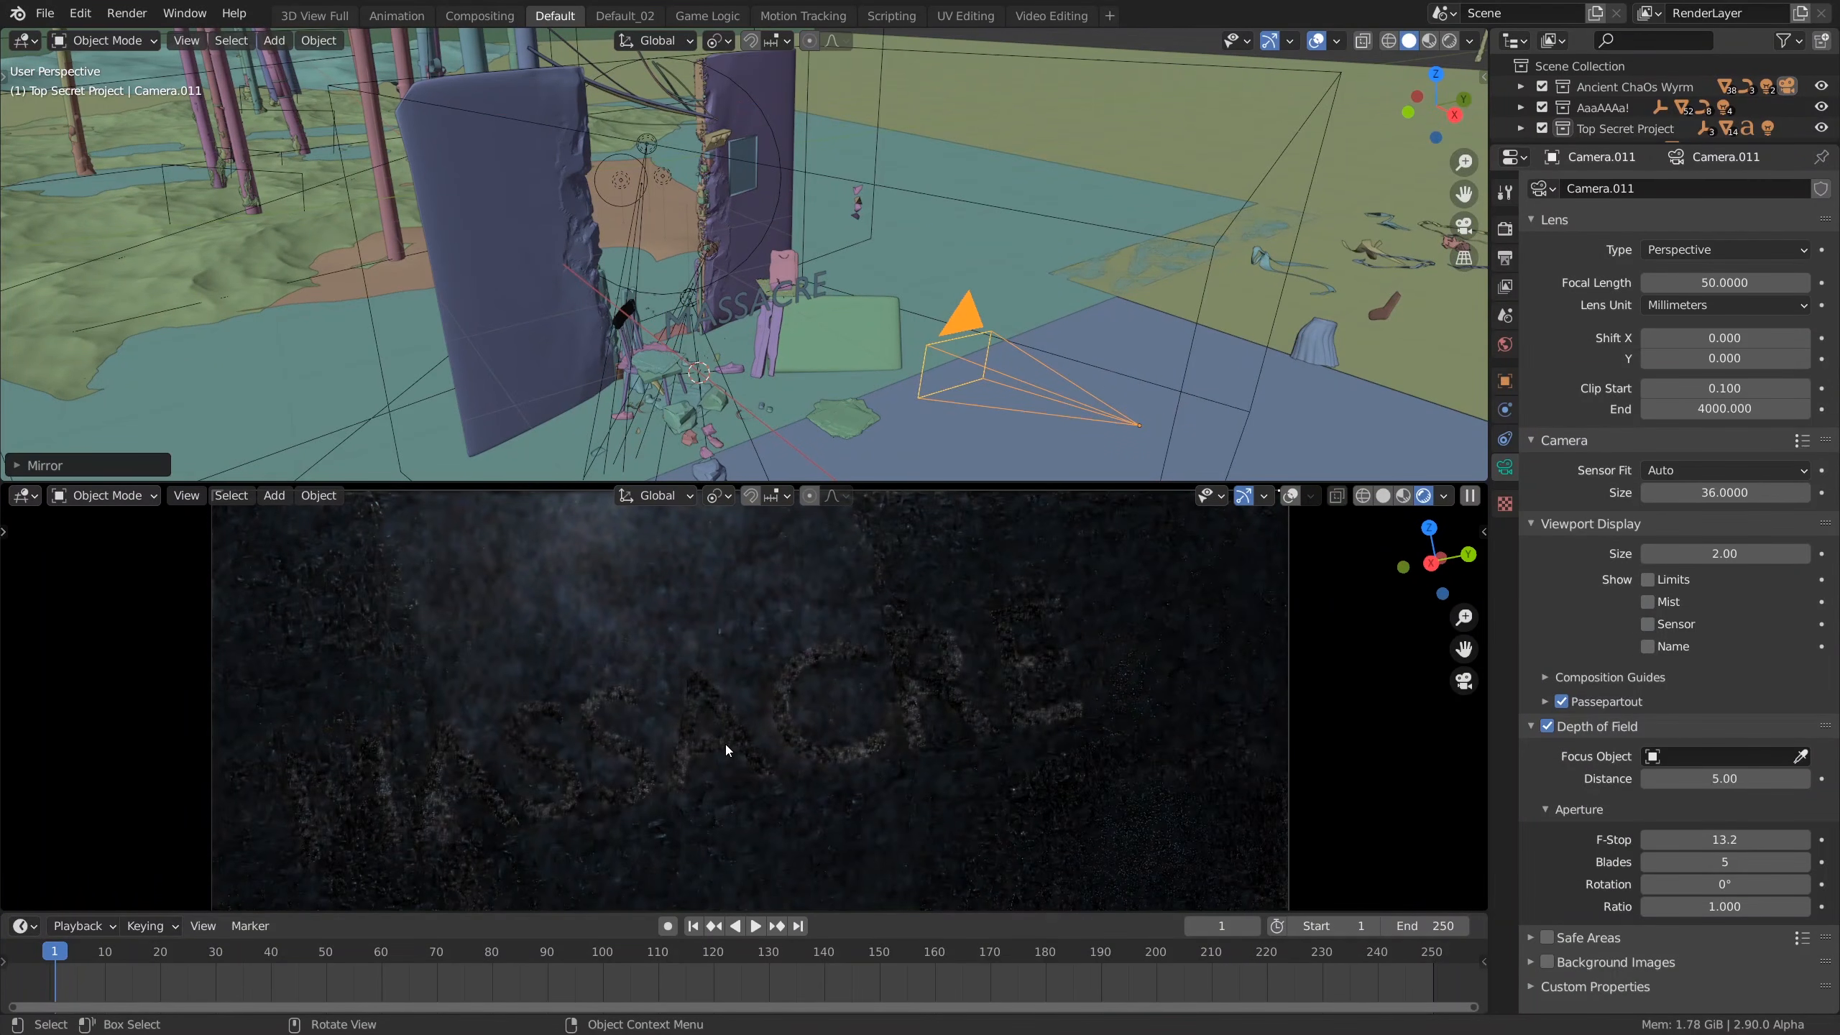
# Step: Give the MASSACRE text a new material named emissive and change its surface shader to Emission
pyautogui.click(482, 751)
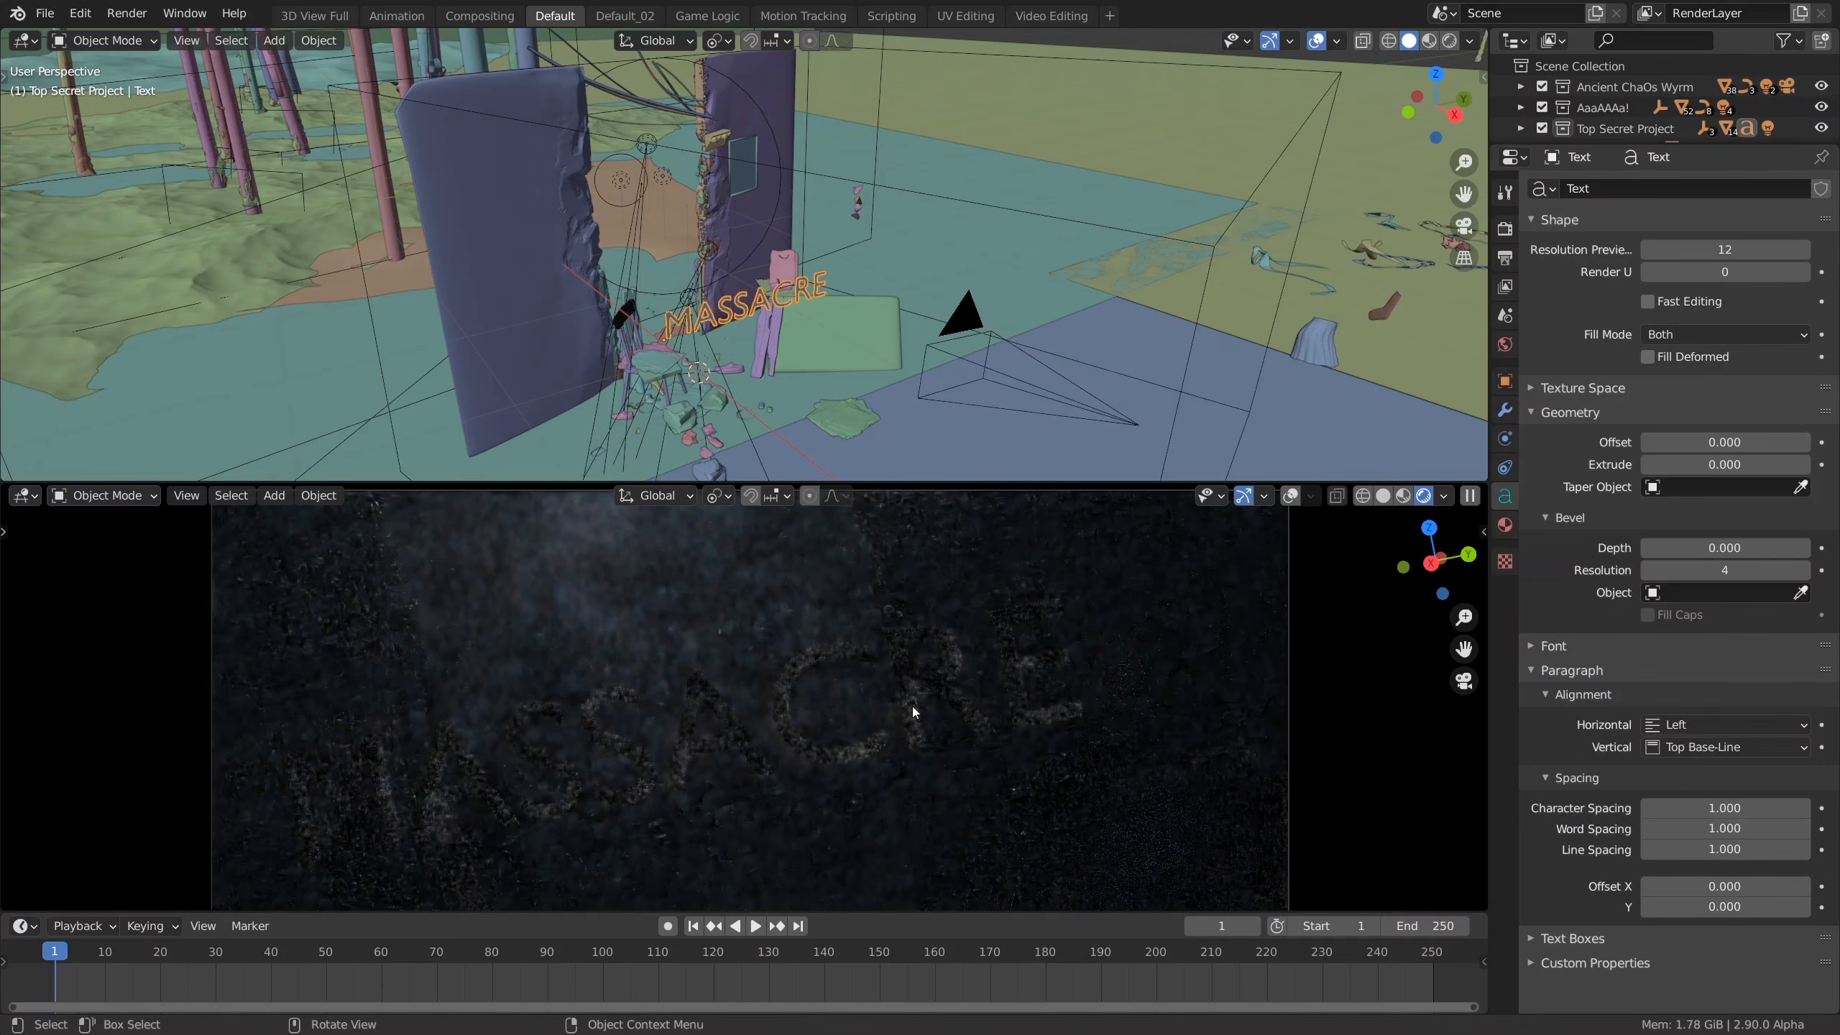
pyautogui.click(1506, 526)
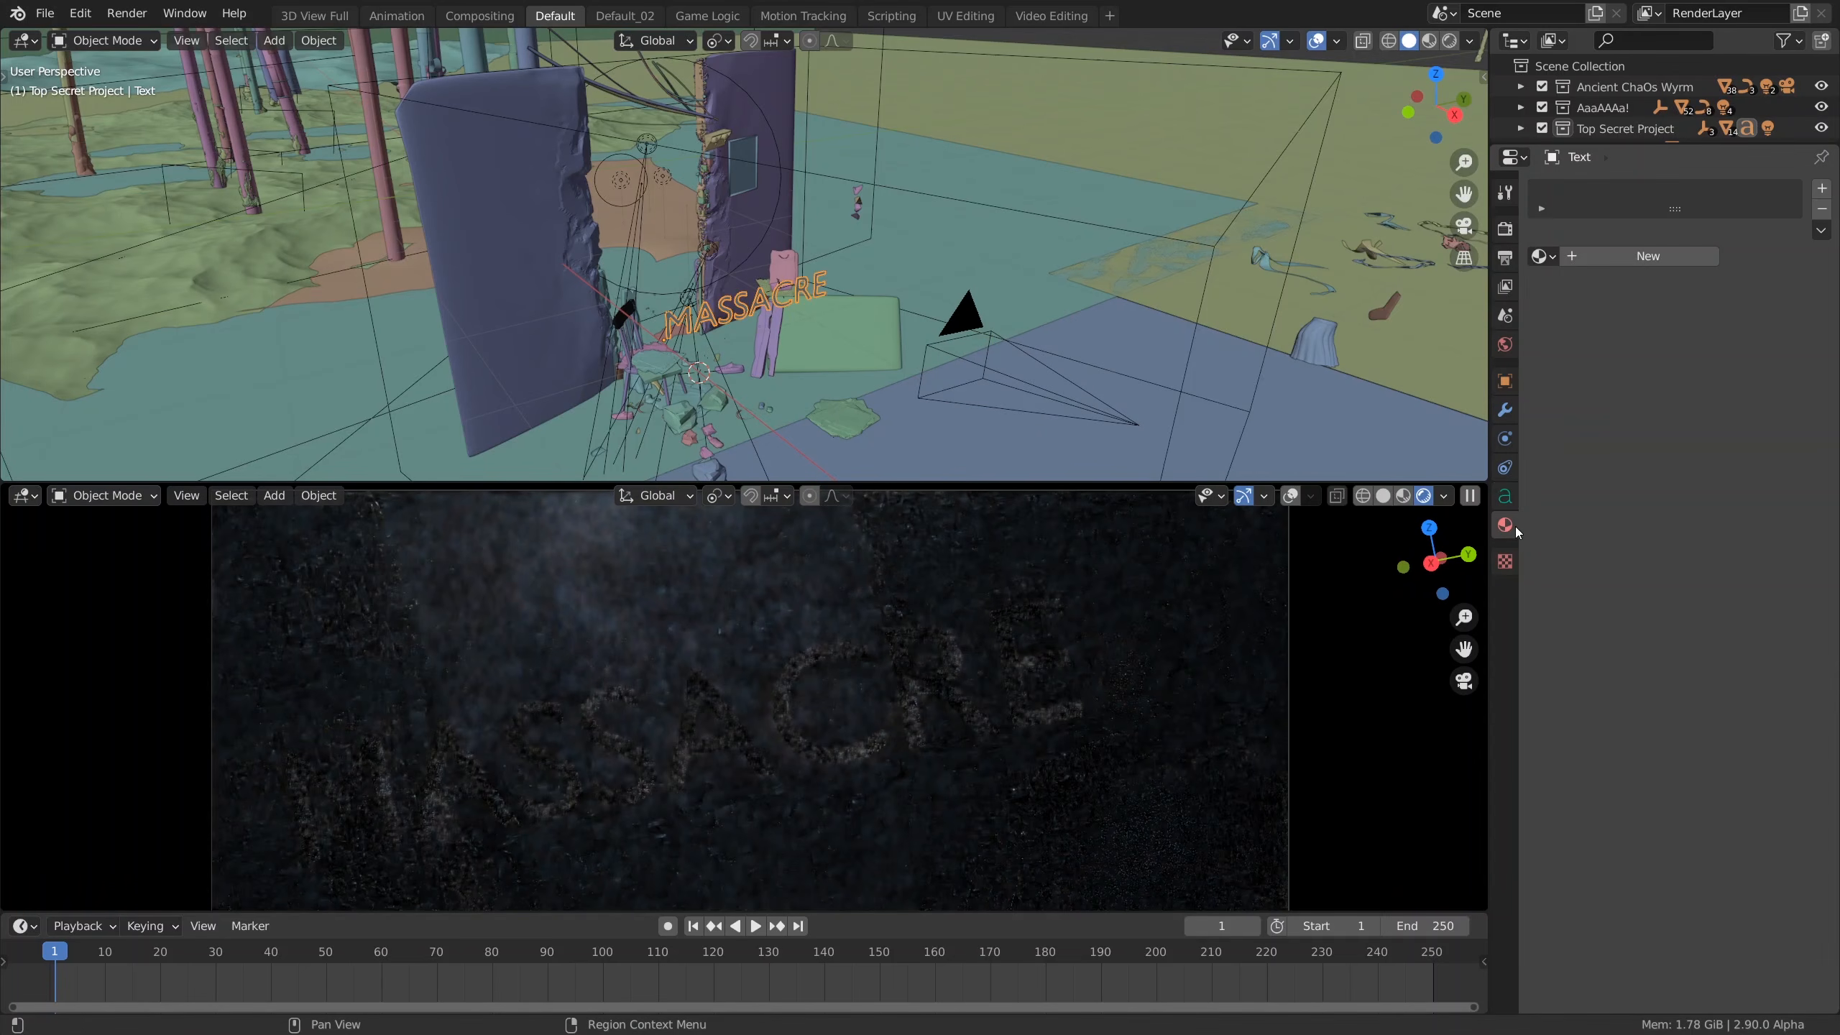
pyautogui.click(1625, 262)
pyautogui.doubleClick(1595, 194)
pyautogui.write('emissive')
pyautogui.press('Return')
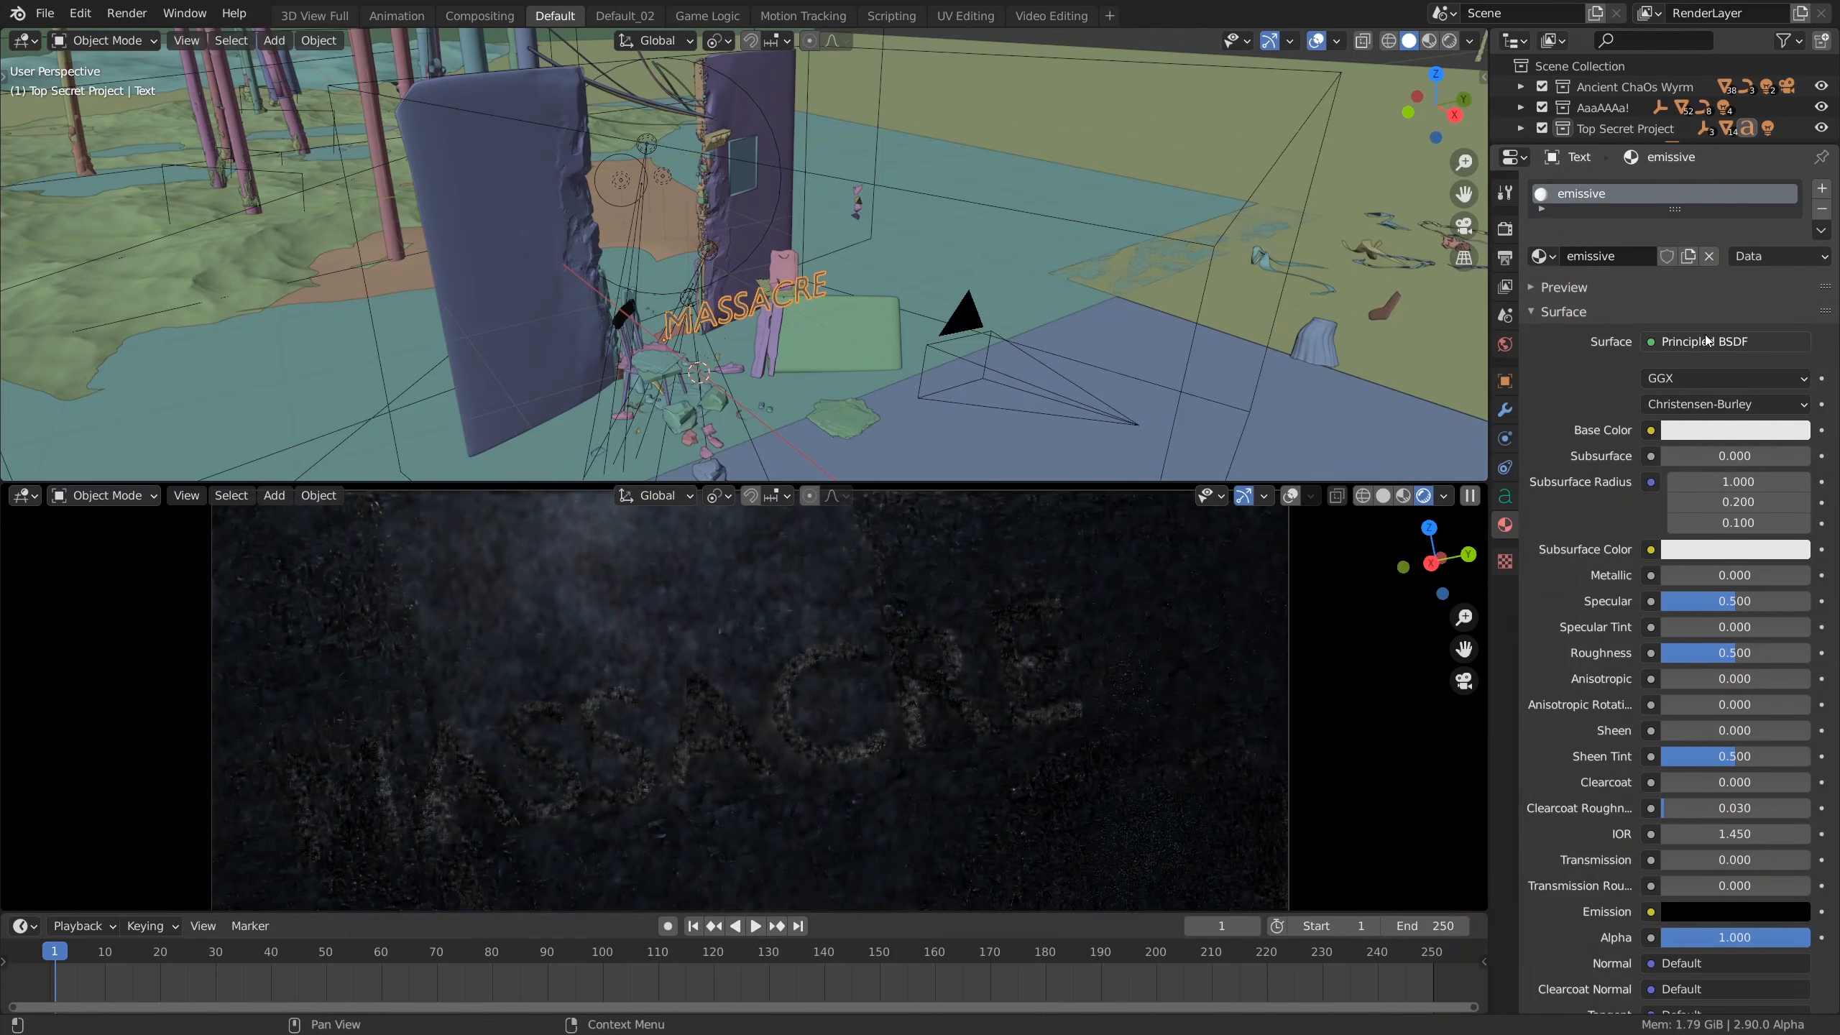
pyautogui.click(1706, 341)
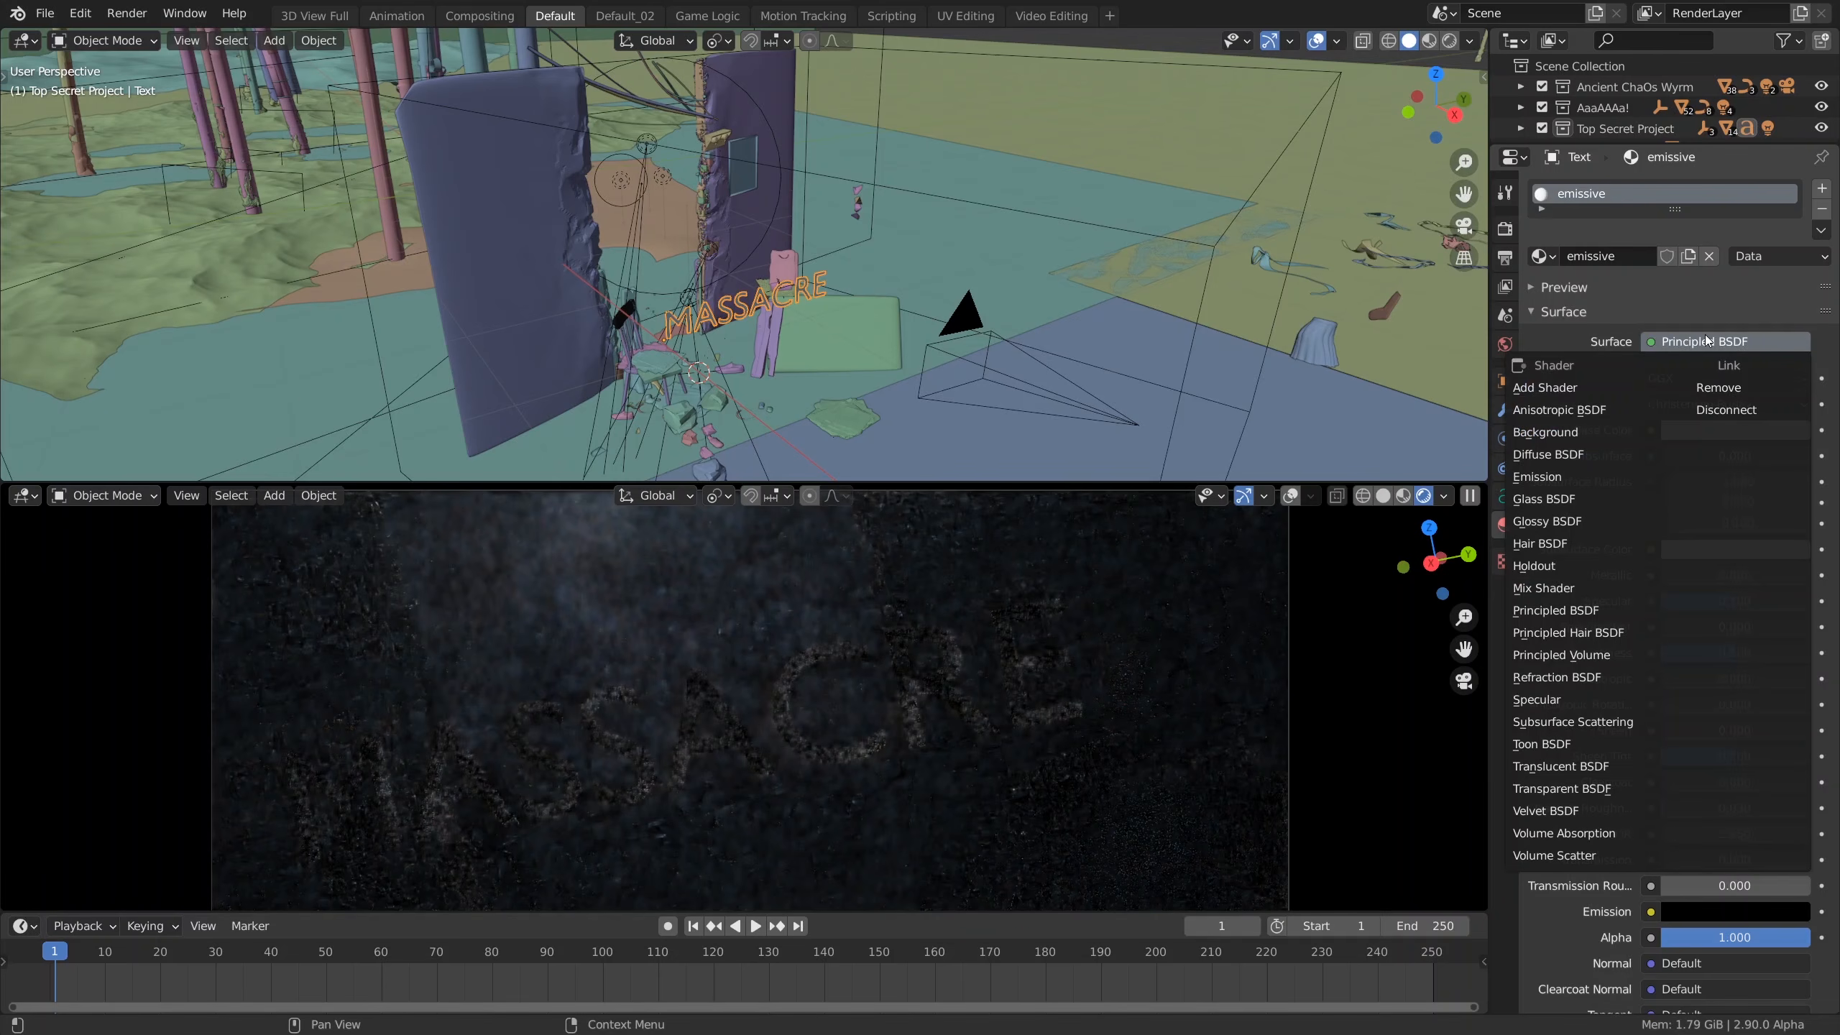
pyautogui.click(1574, 478)
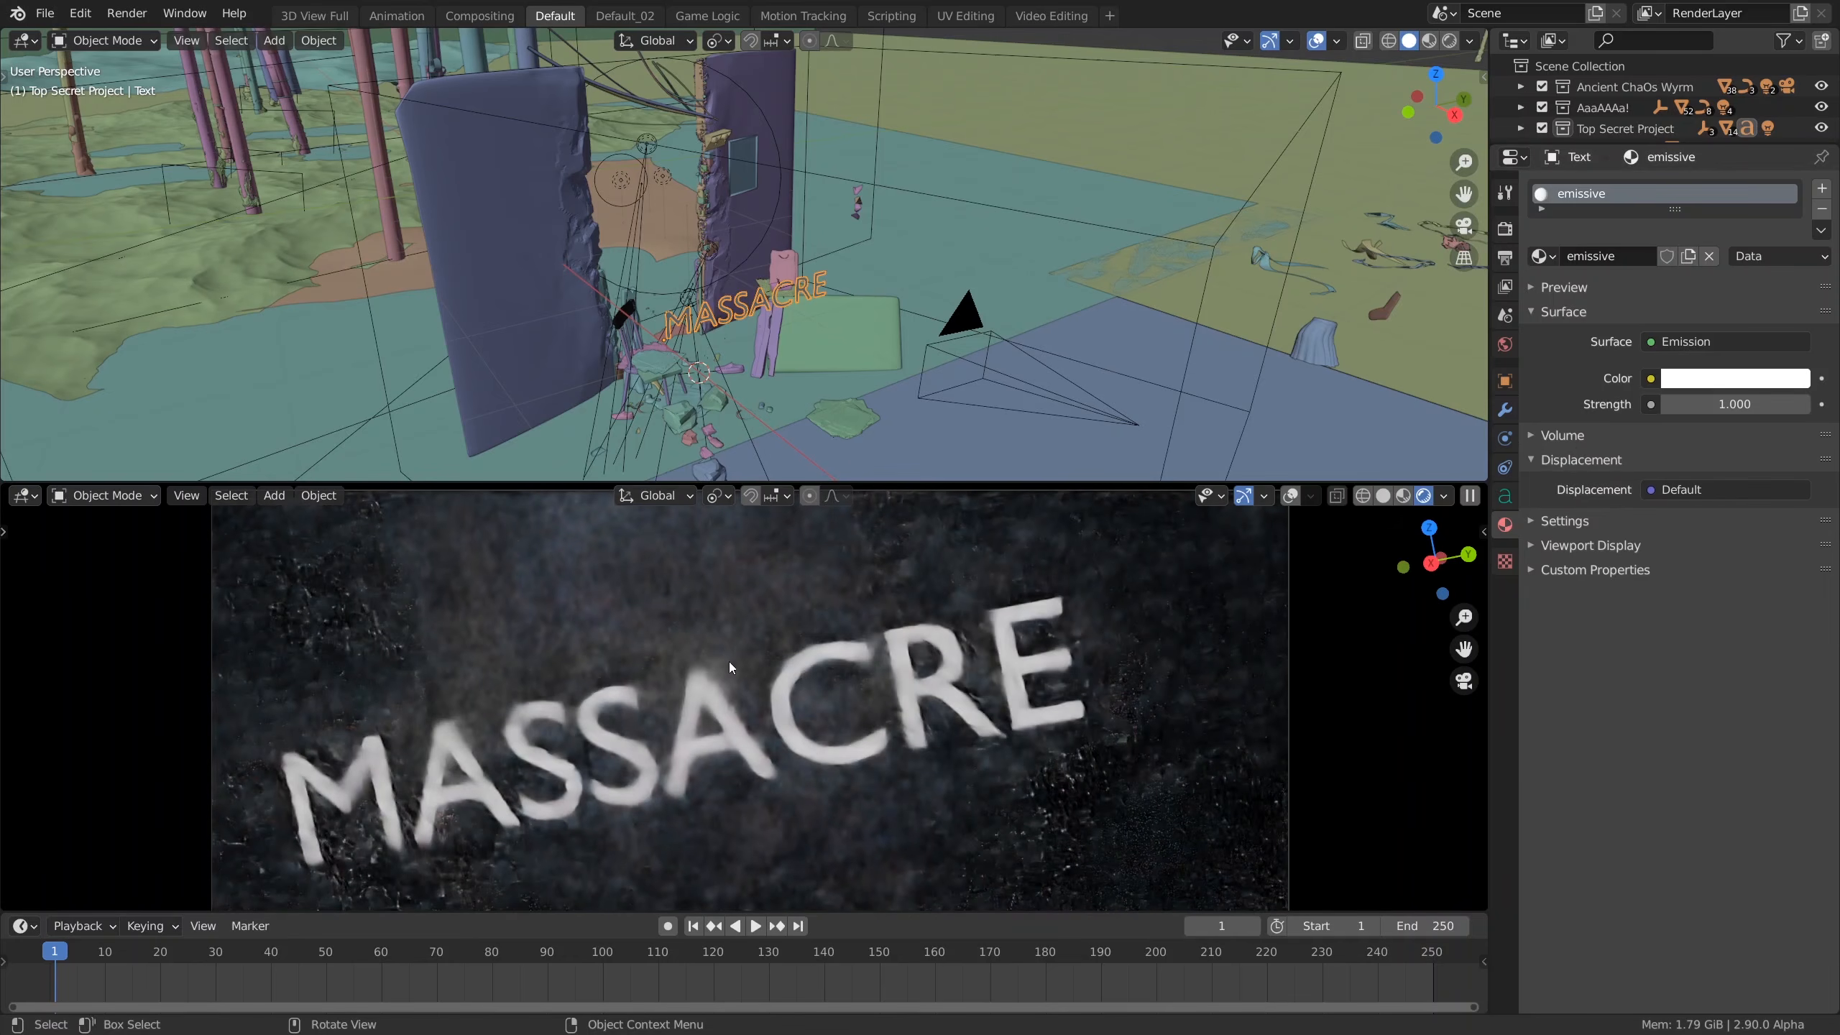
# Step: Level the MASSACRE text in the camera view, scale it down slightly and render the frame
pyautogui.scroll(15, 700, 713)
pyautogui.scroll(-13, 700, 713)
pyautogui.scroll(12, 716, 682)
pyautogui.scroll(-12, 722, 672)
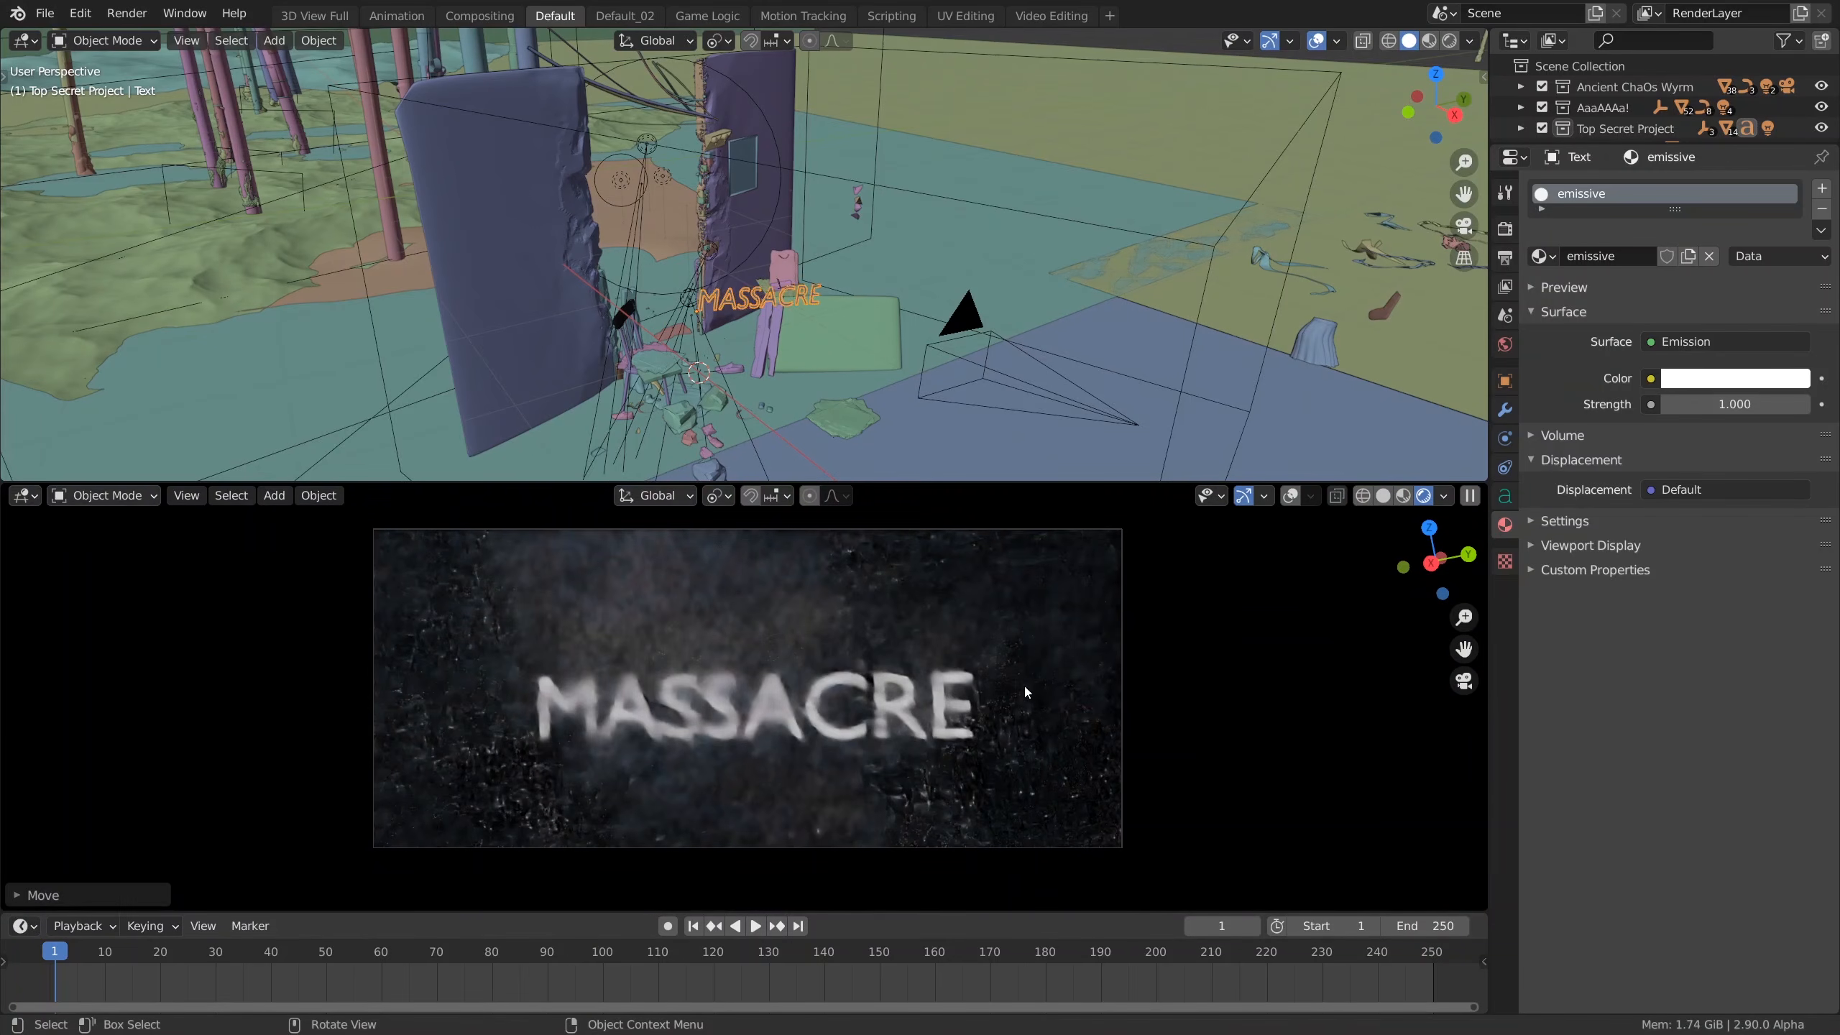
pyautogui.press('s')
pyautogui.click(960, 703)
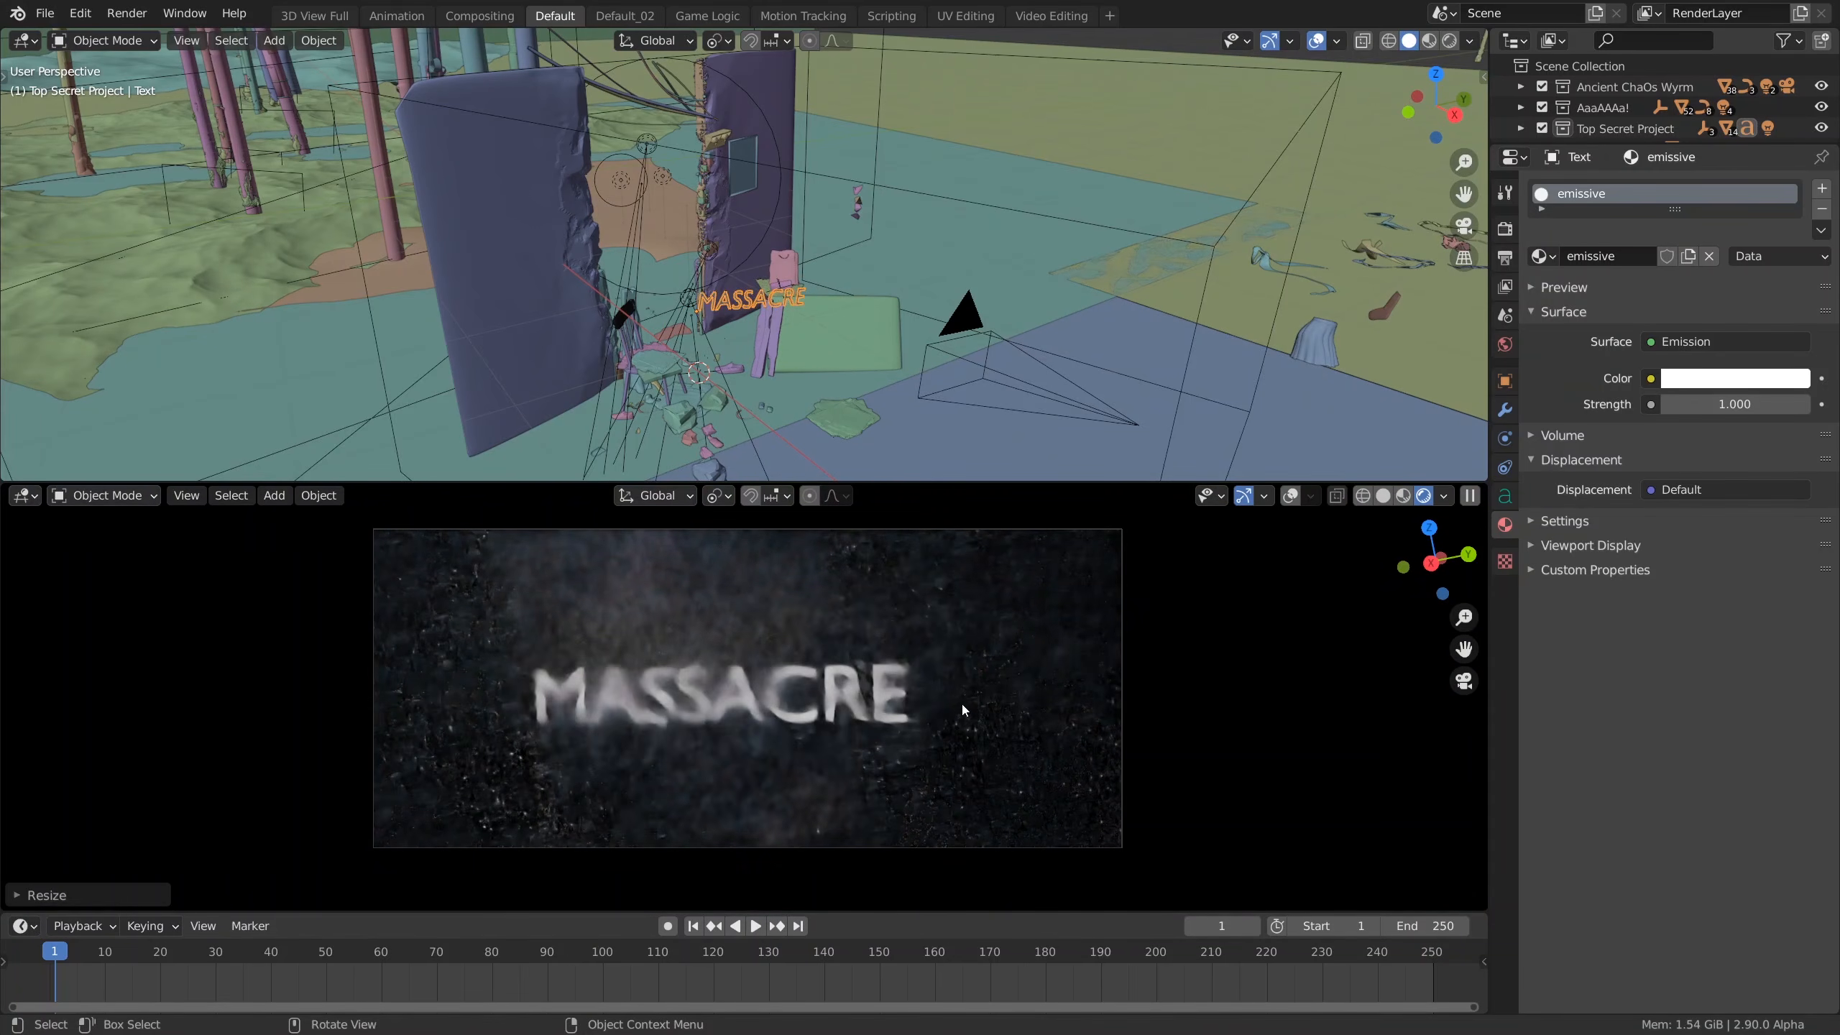
pyautogui.press('F12')
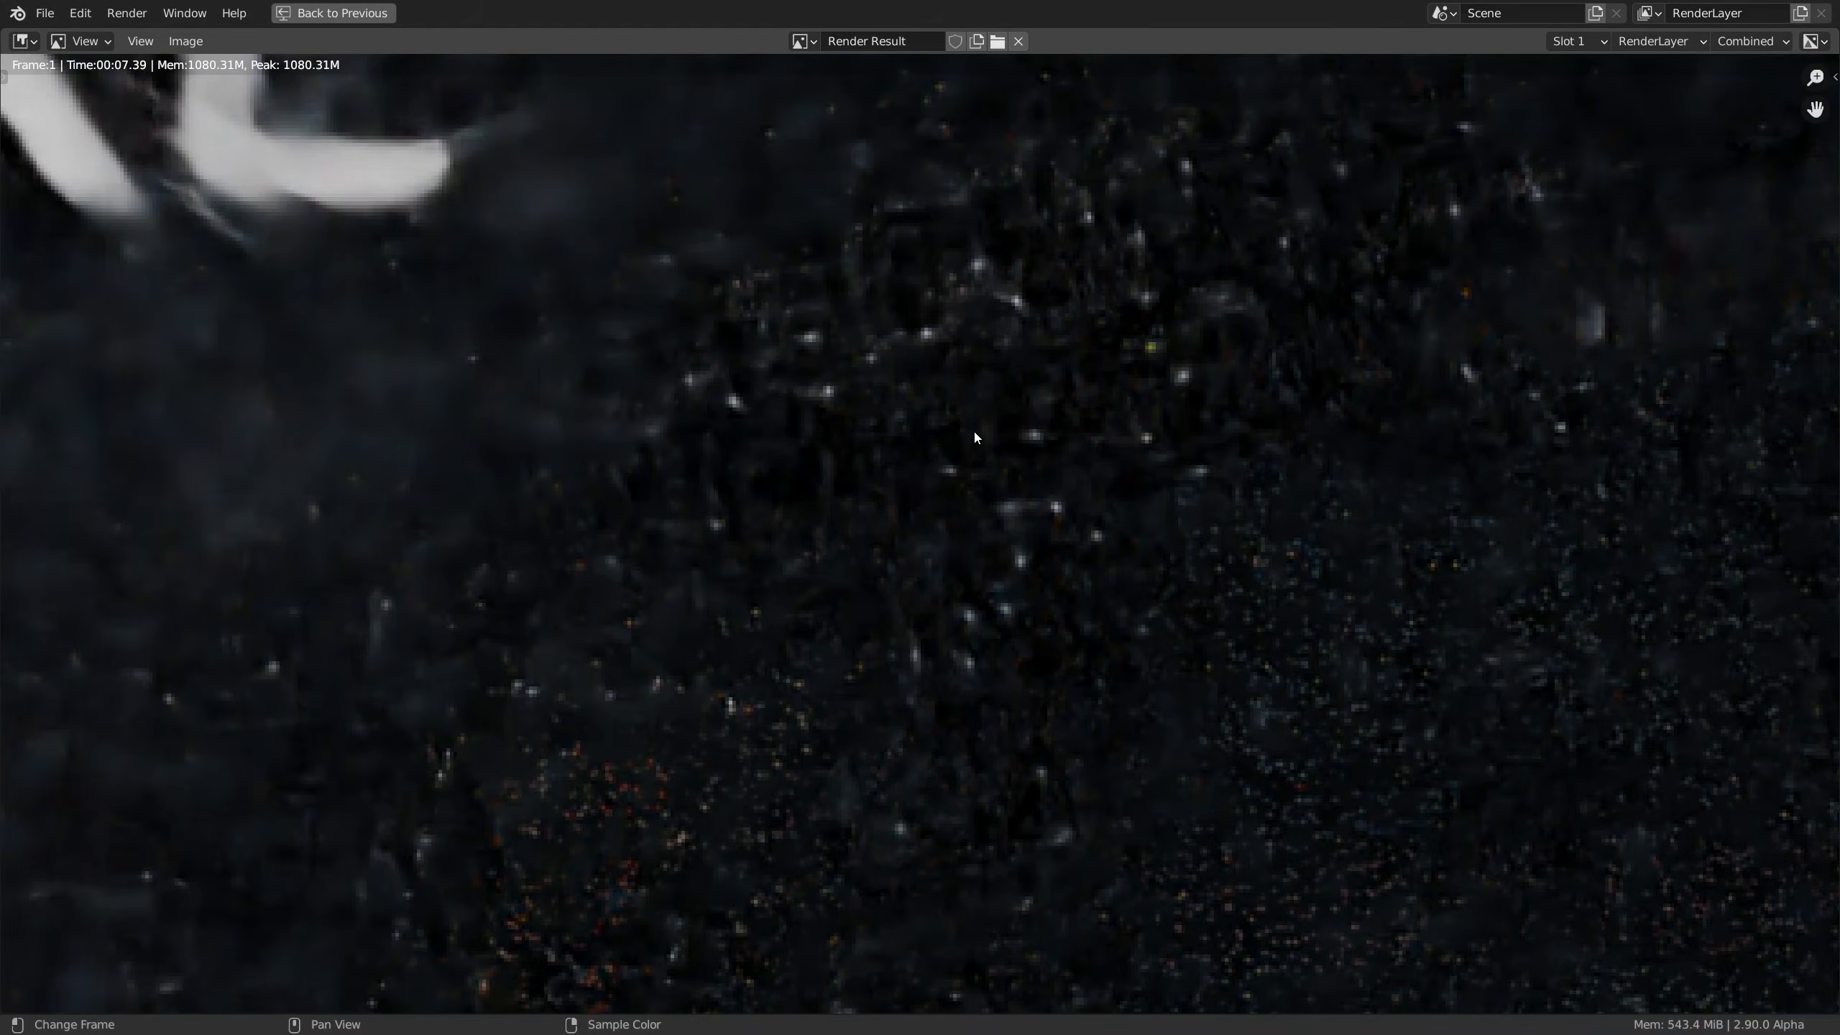
# Step: Examine the denoised render up close for leftover specks and smearing in the dark areas around the text
pyautogui.moveTo(973, 429); pyautogui.dragTo(1018, 260, button='middle')
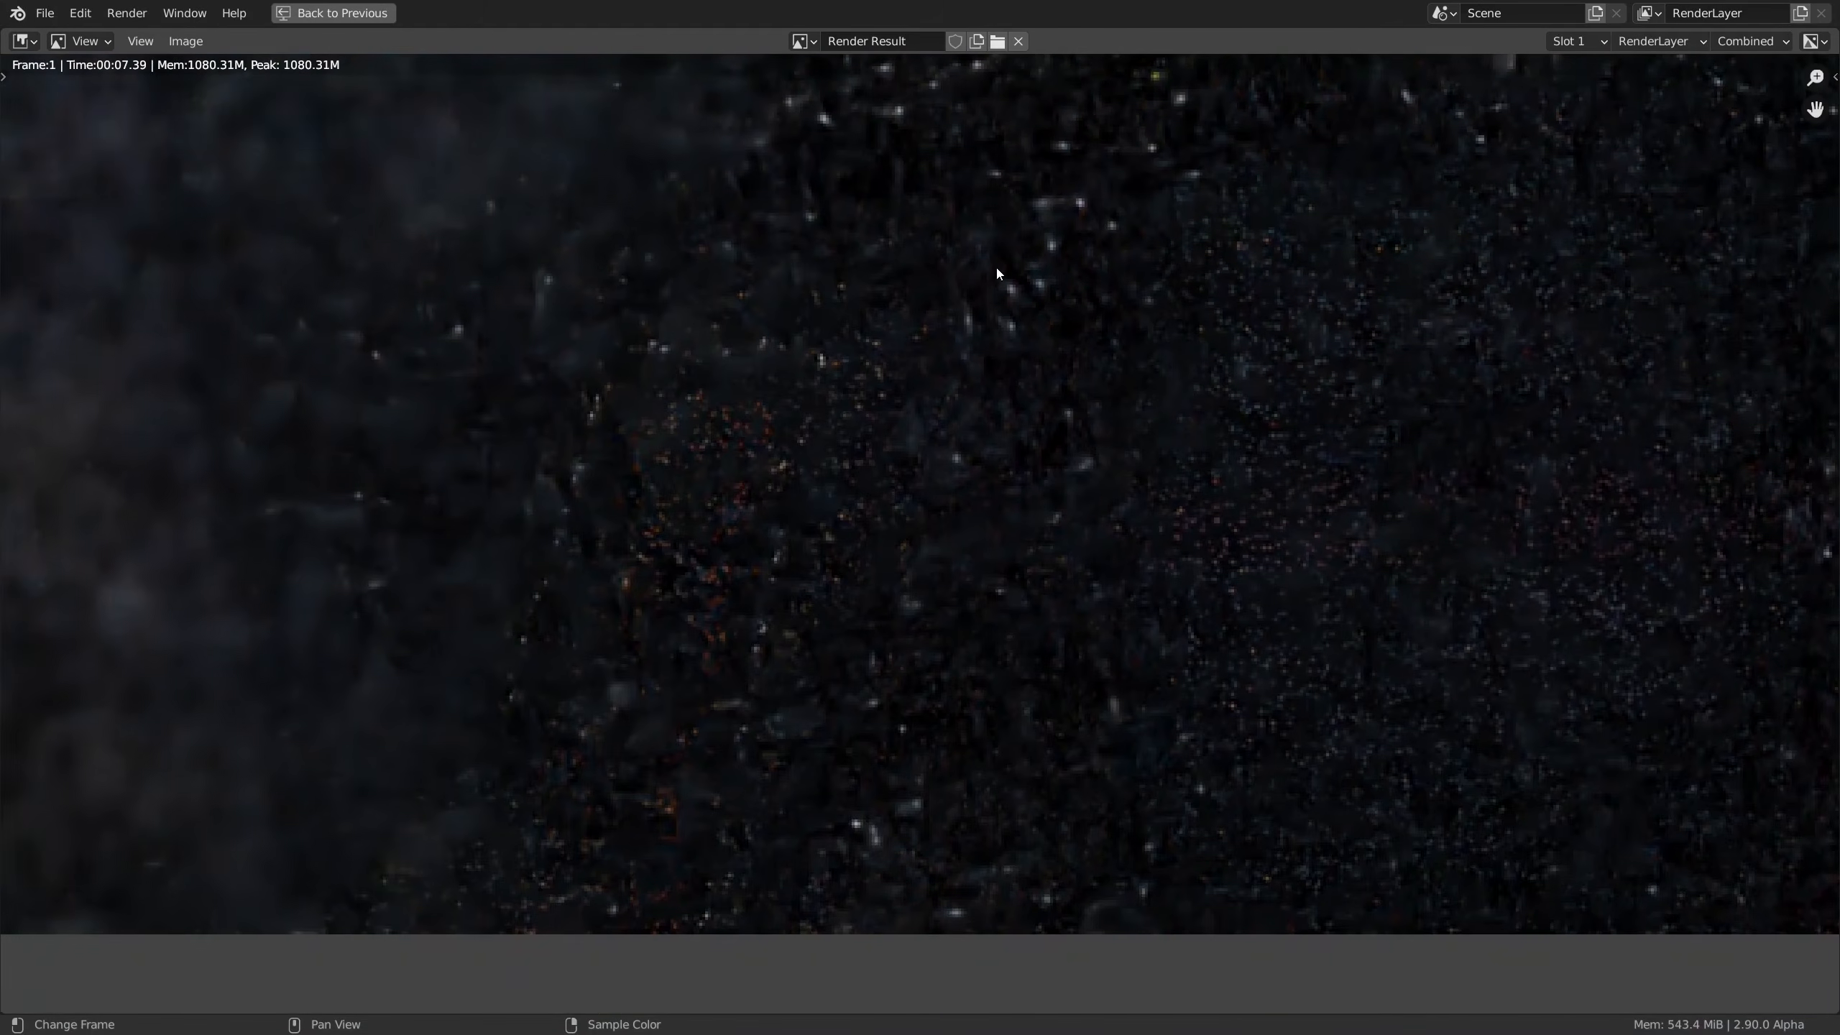
pyautogui.scroll(2, 790, 479)
pyautogui.moveTo(662, 495); pyautogui.dragTo(1261, 464, button='middle')
pyautogui.moveTo(620, 374); pyautogui.dragTo(1305, 463, button='middle')
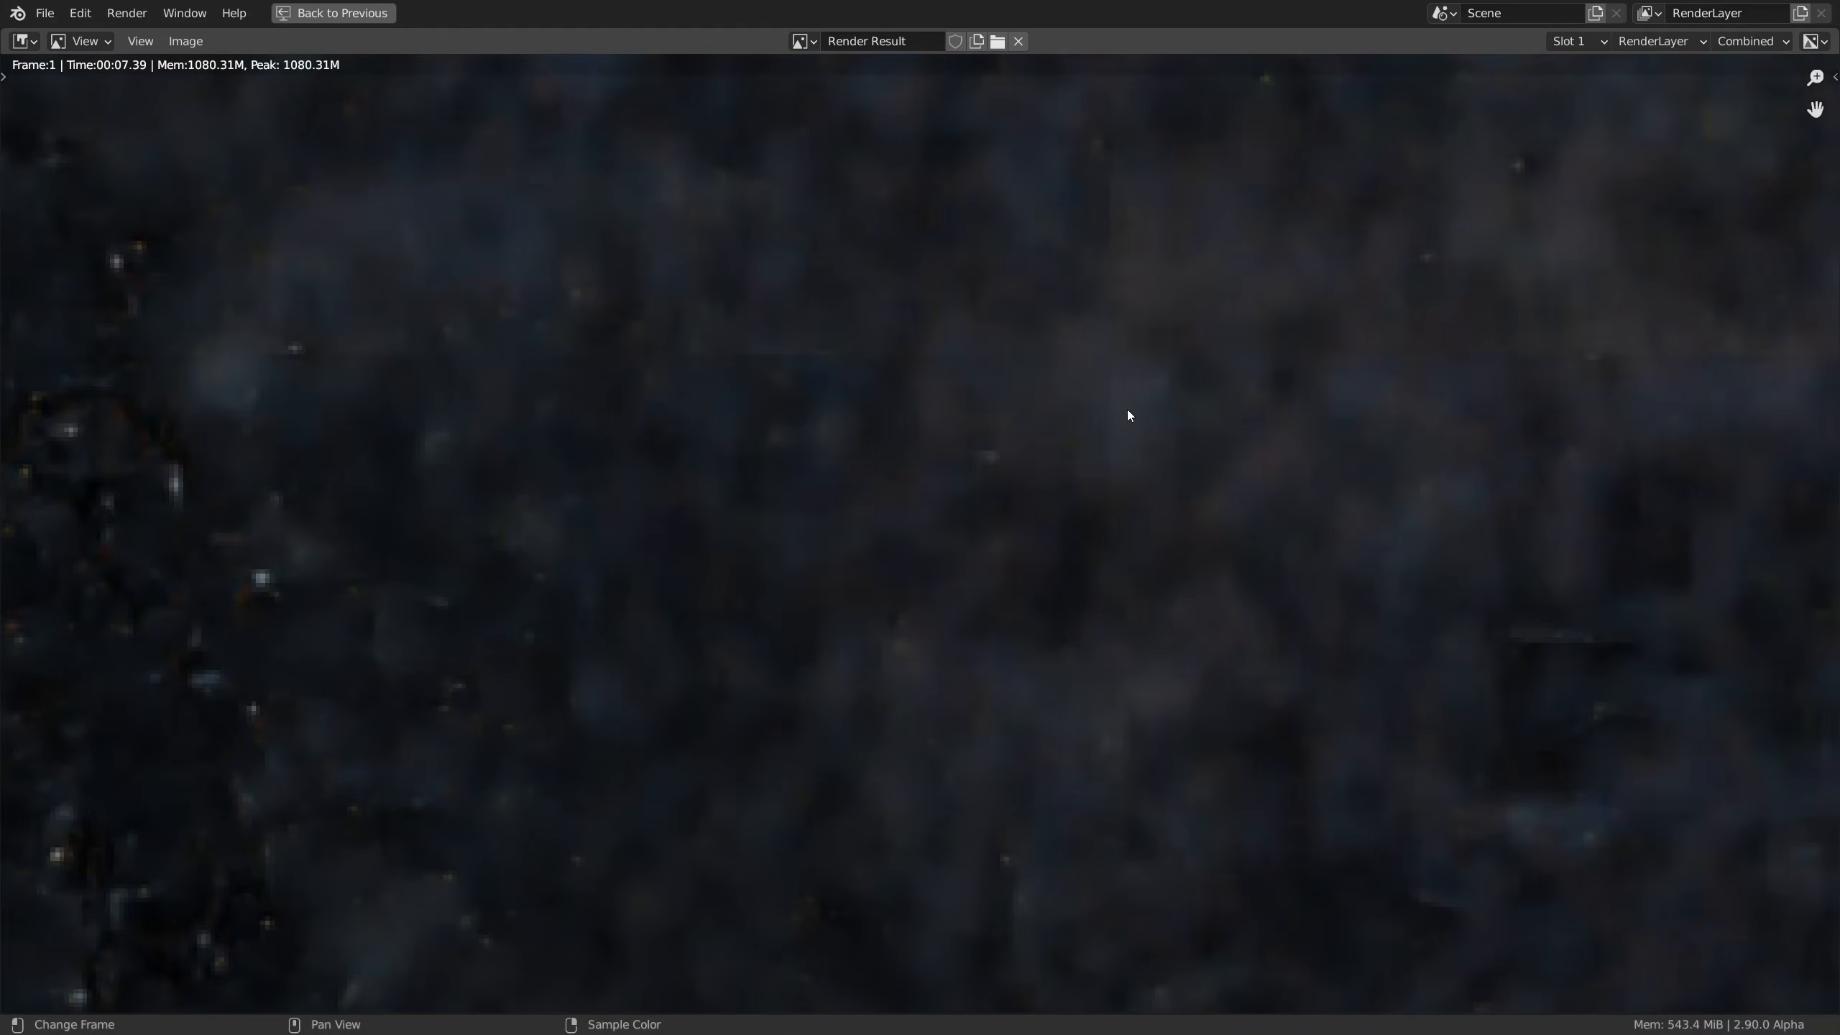
pyautogui.moveTo(1072, 188); pyautogui.dragTo(1159, 855, button='middle')
pyautogui.moveTo(554, 273); pyautogui.dragTo(978, 676, button='middle')
pyautogui.moveTo(855, 289); pyautogui.dragTo(1174, 612, button='middle')
pyautogui.scroll(-2, 1333, 633)
pyautogui.moveTo(1244, 409); pyautogui.dragTo(768, 620, button='middle')
pyautogui.moveTo(1471, 620); pyautogui.dragTo(989, 607, button='middle')
pyautogui.scroll(-4, 989, 607)
pyautogui.moveTo(1324, 689); pyautogui.dragTo(789, 440, button='middle')
pyautogui.scroll(-1, 663, 391)
pyautogui.scroll(-1, 688, 413)
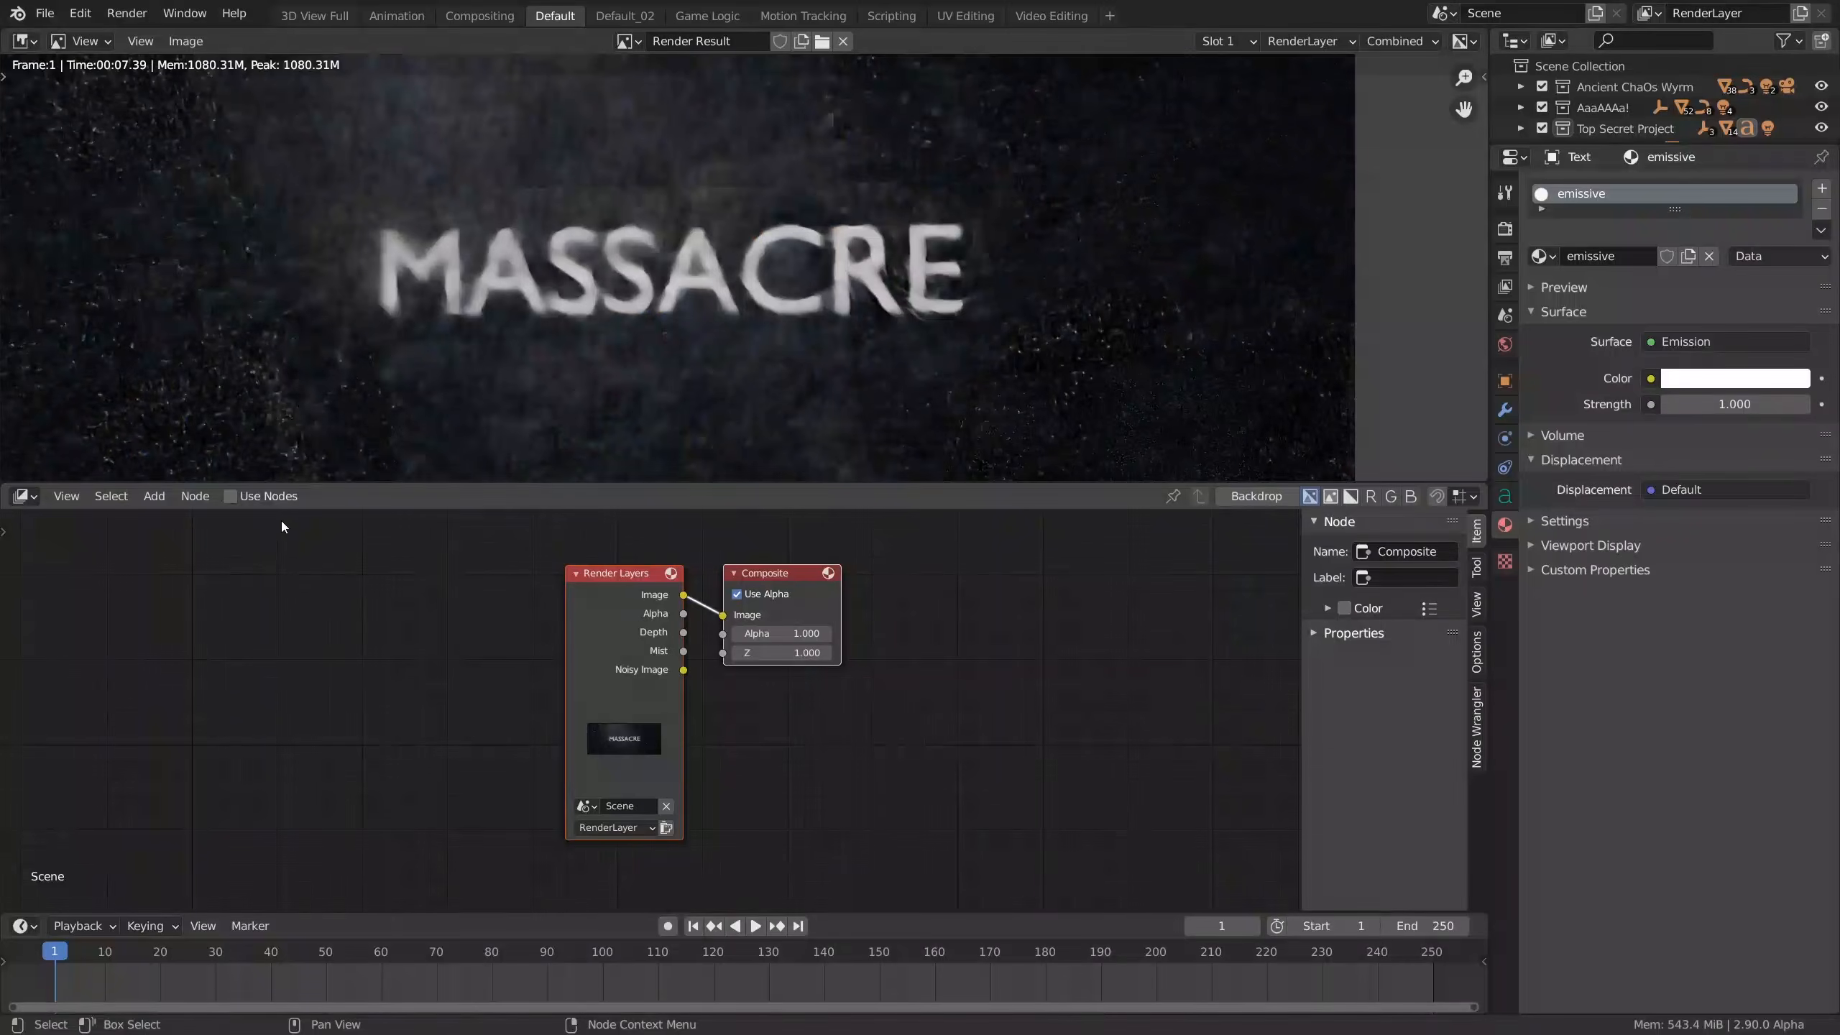
# Step: Enable compositing nodes and insert a Glare node between Render Layers and Composite
pyautogui.moveTo(600, 584); pyautogui.dragTo(330, 582)
pyautogui.hotkey('shift', 'a')
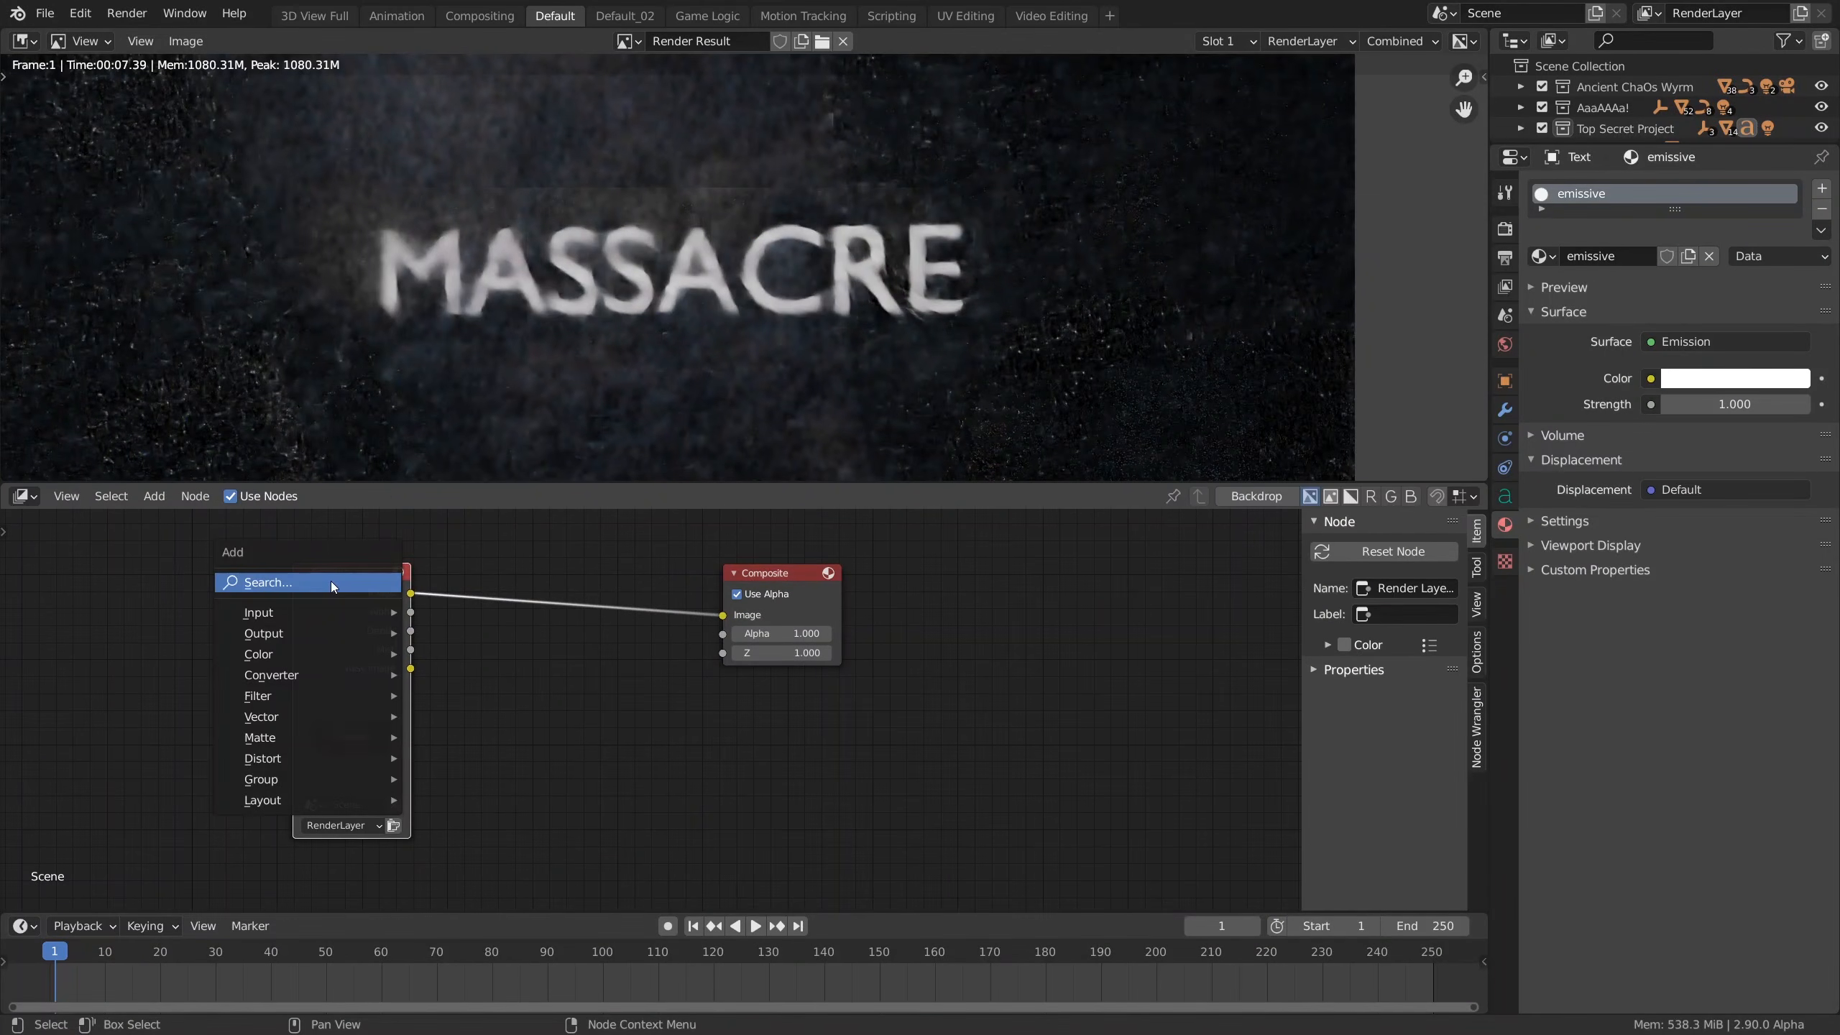
pyautogui.moveTo(309, 693)
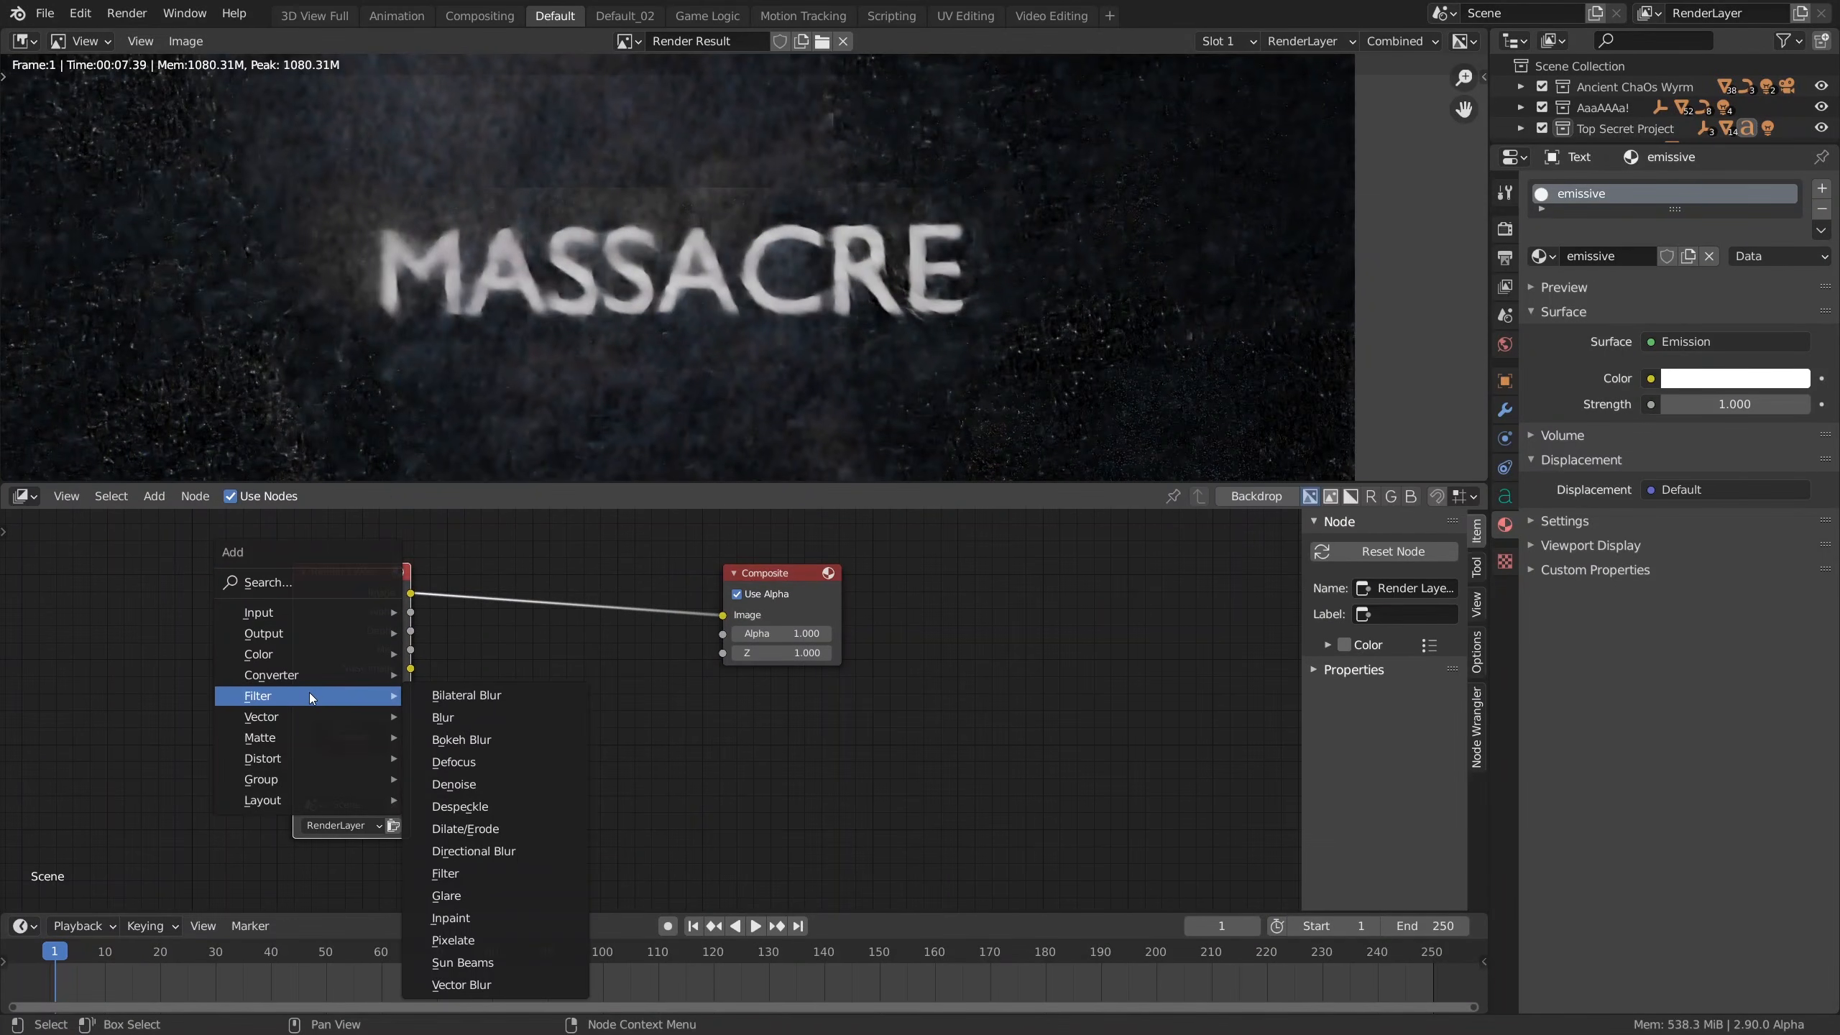
pyautogui.click(446, 895)
pyautogui.click(471, 559)
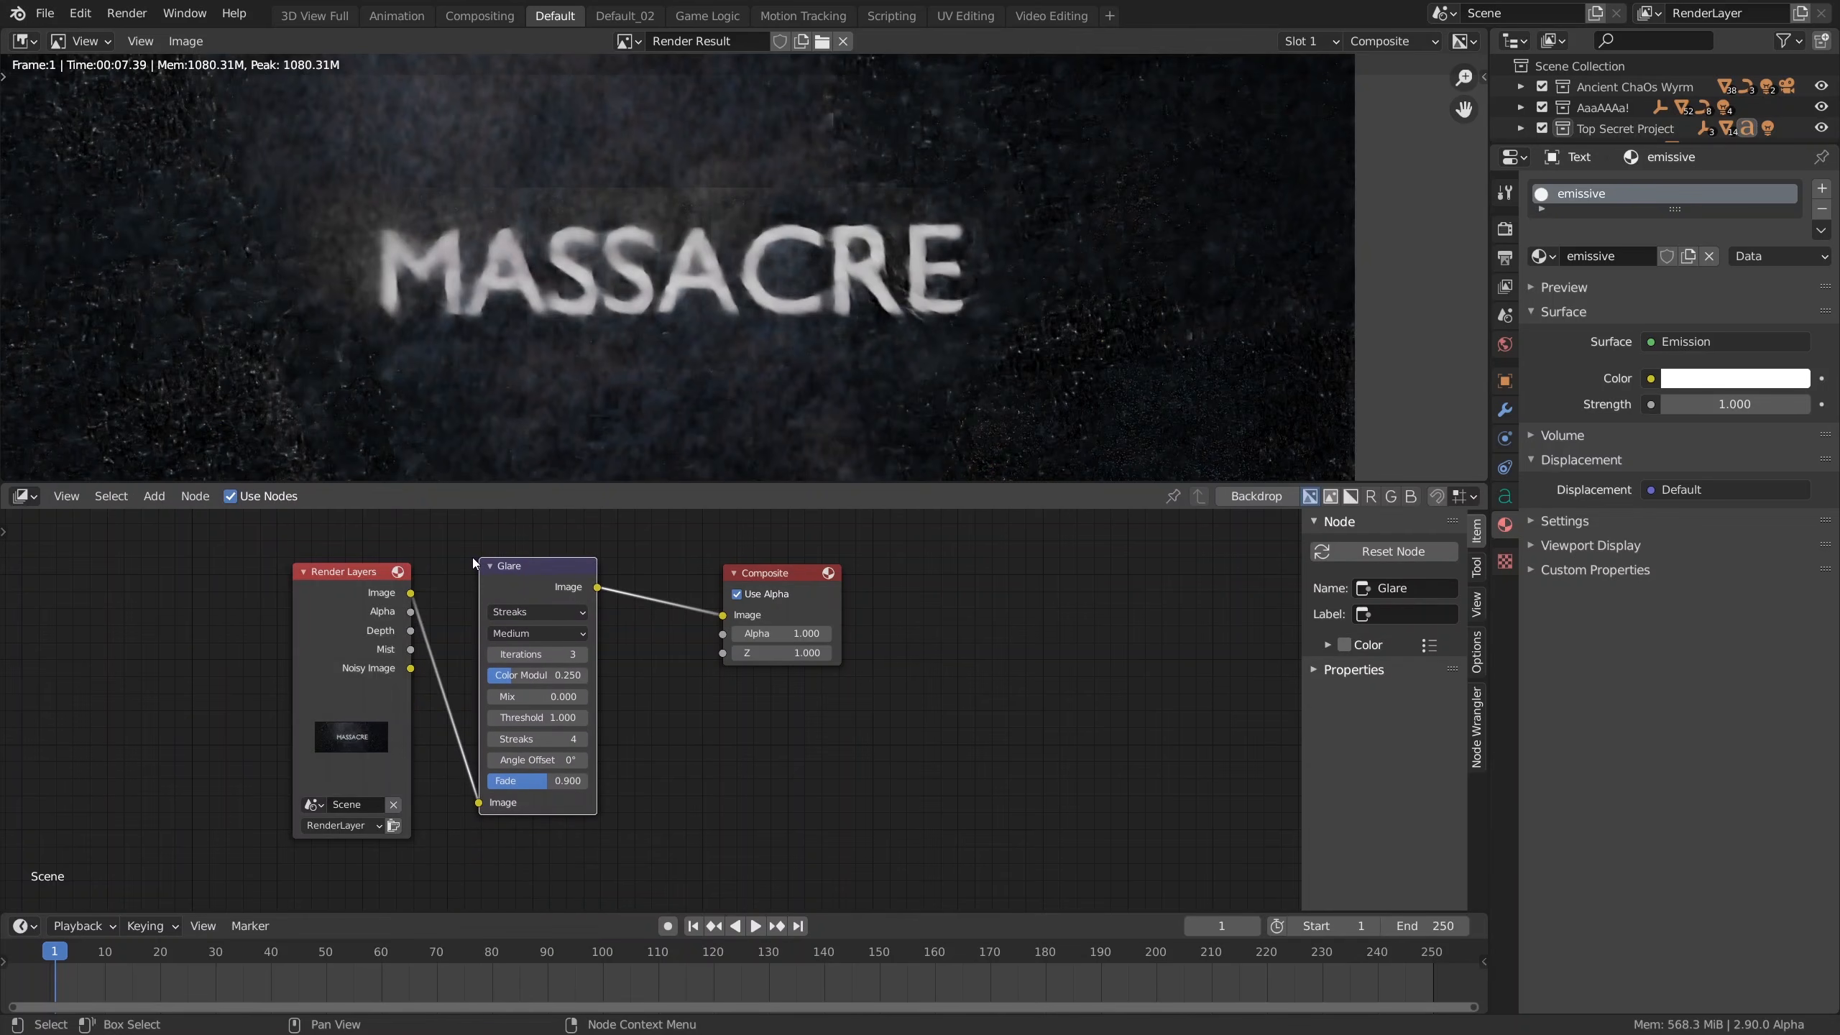
# Step: Switch the Glare node to Fog Glow and set its threshold to 0.2
pyautogui.click(529, 613)
pyautogui.click(519, 665)
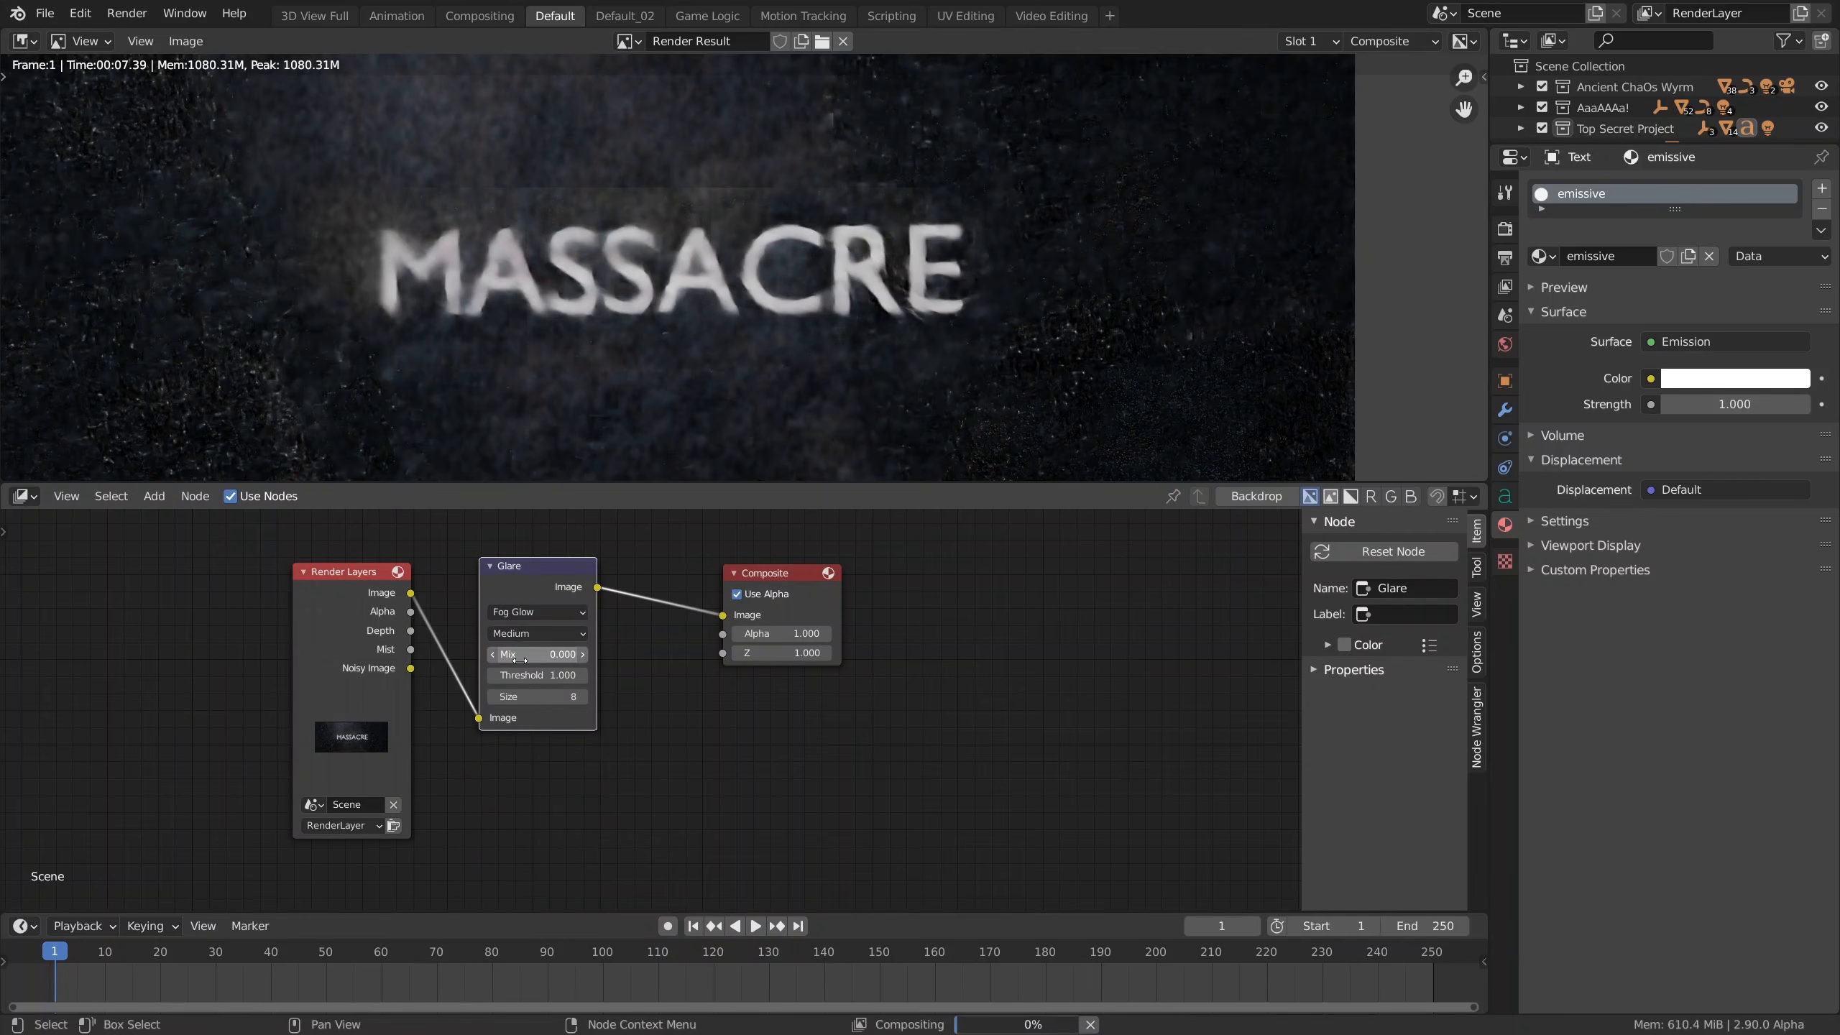
pyautogui.click(503, 675)
pyautogui.write('0.')
pyautogui.press('Return')
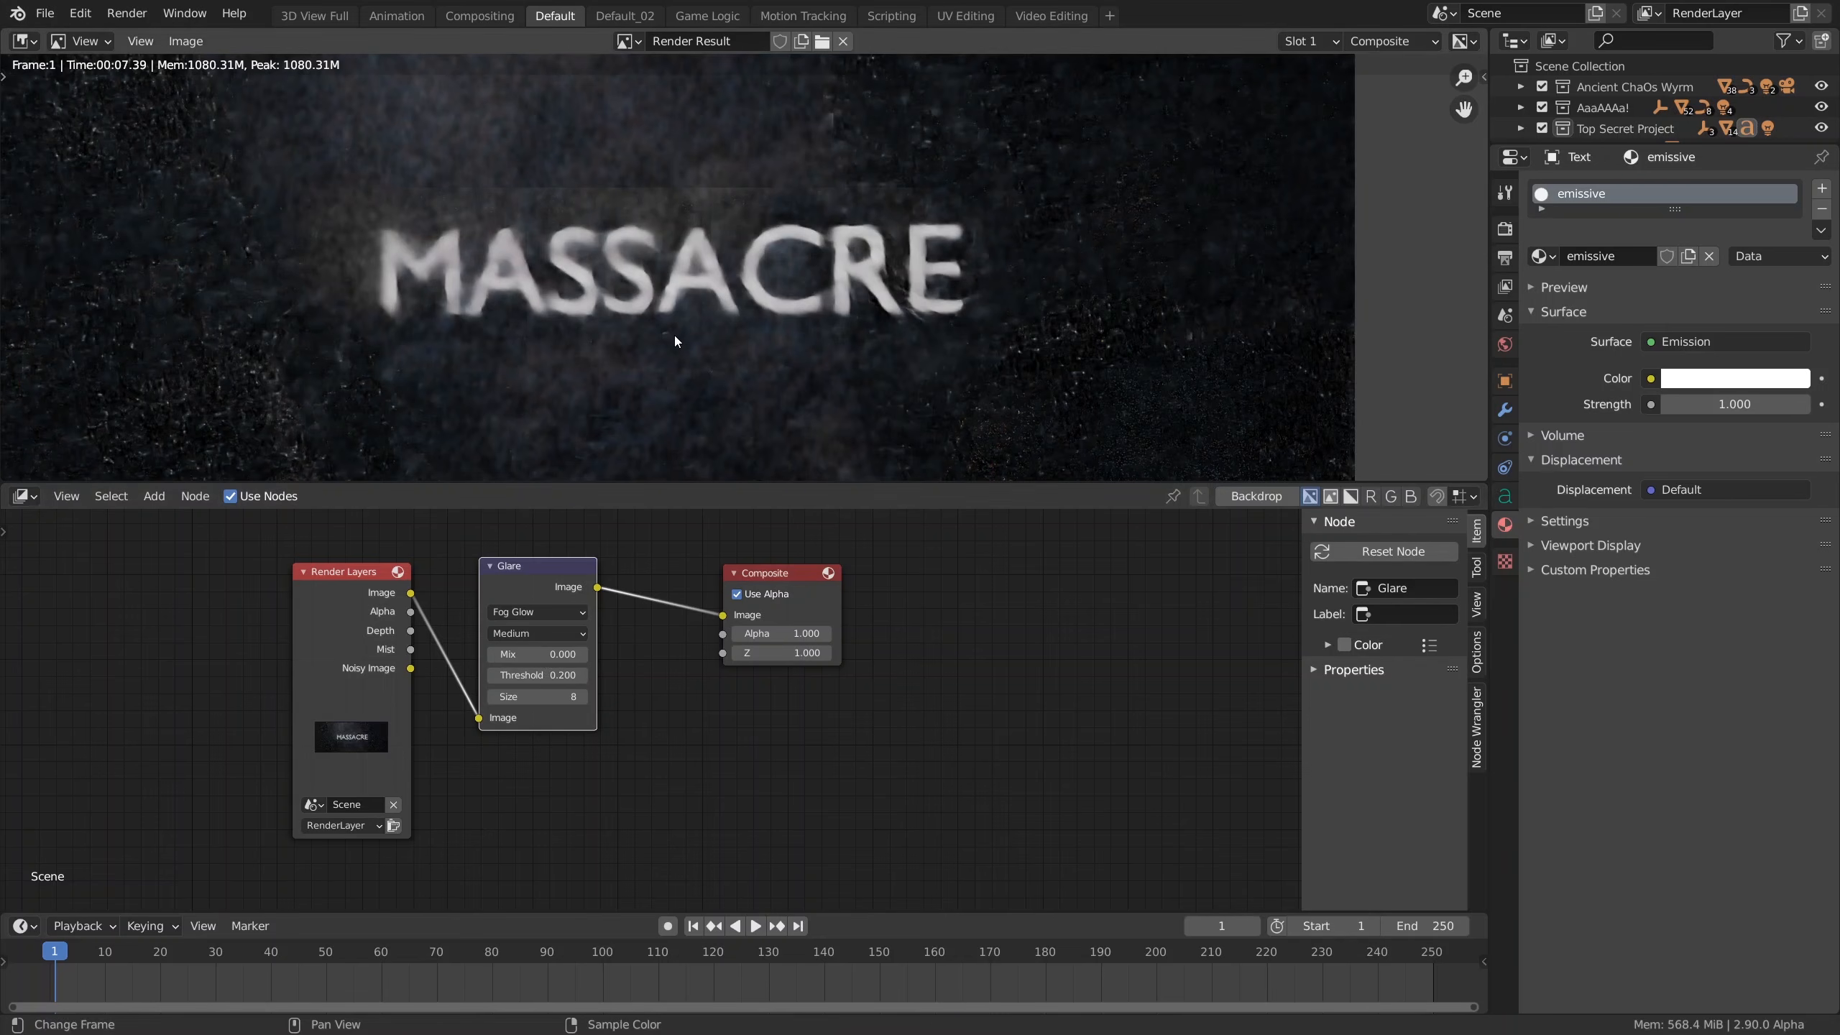
# Step: Lower the Glare threshold in stages to 0.05, 0.02 and 0.01
pyautogui.scroll(-2, 674, 338)
pyautogui.click(549, 674)
pyautogui.write('0.05')
pyautogui.press('Return')
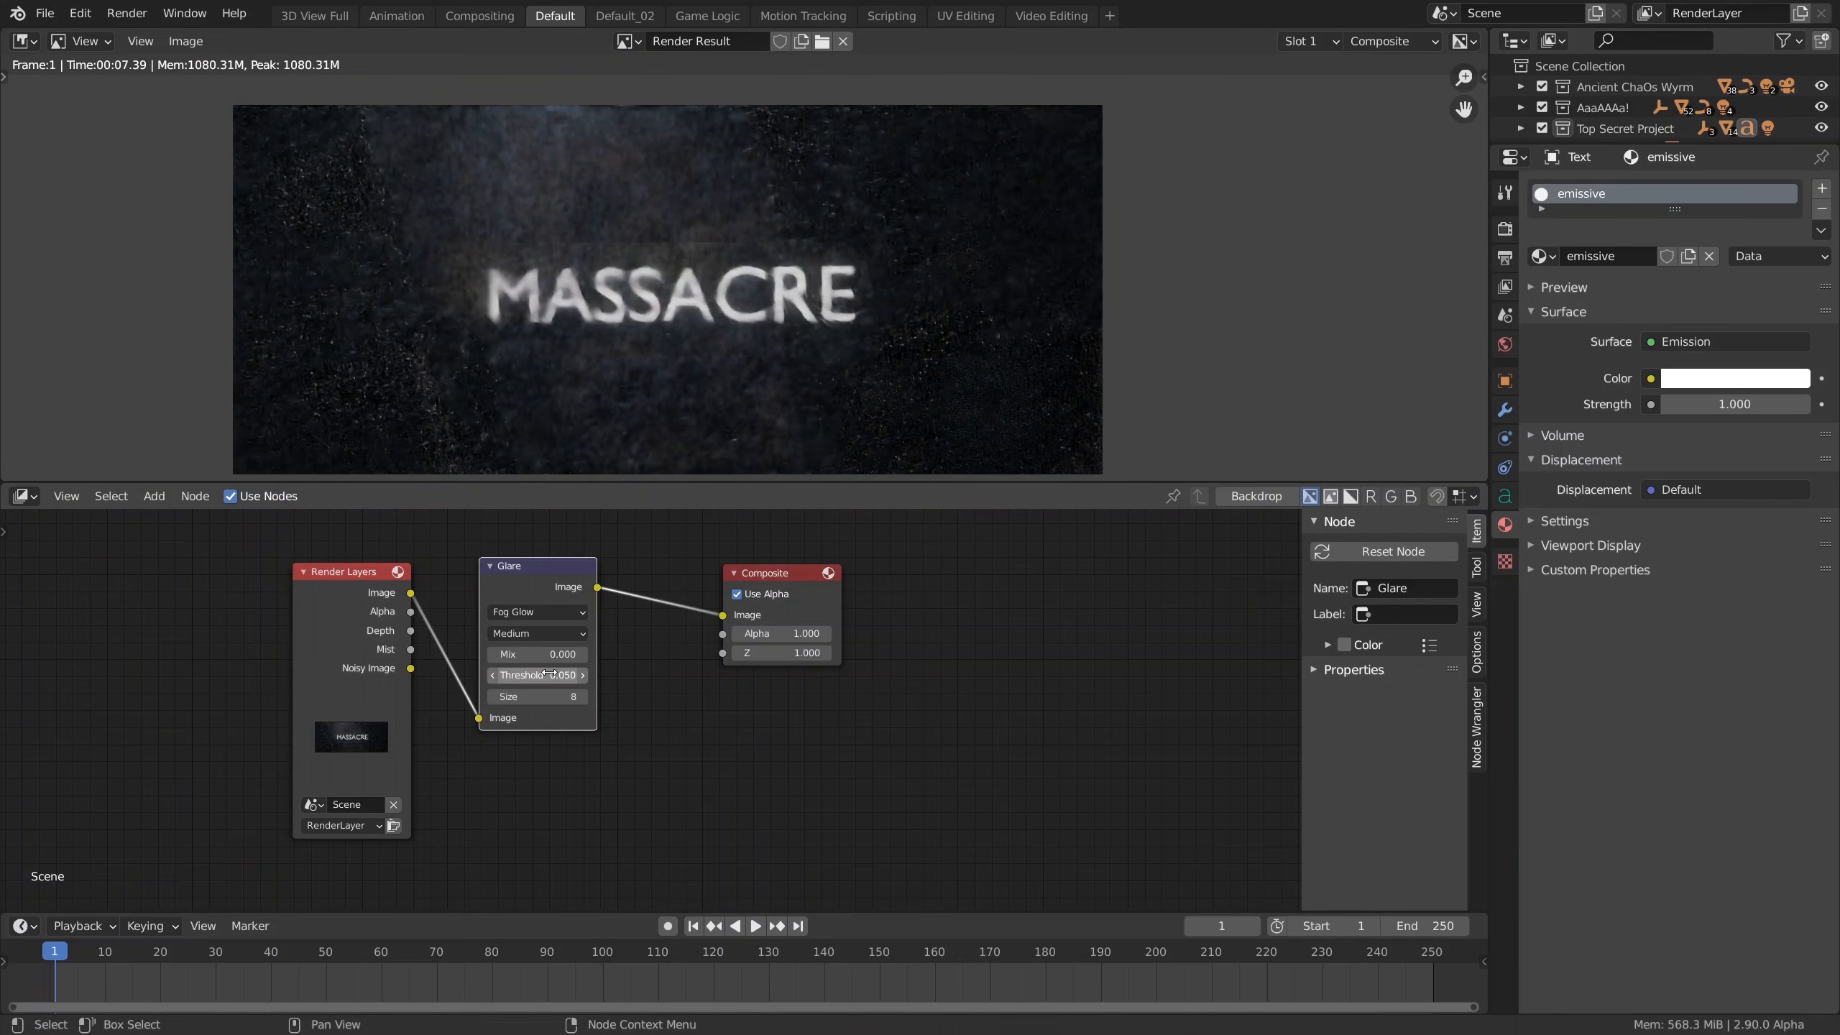
pyautogui.click(541, 677)
pyautogui.write('0.05')
pyautogui.press('BackSpace')
pyautogui.write('2')
pyautogui.press('Return')
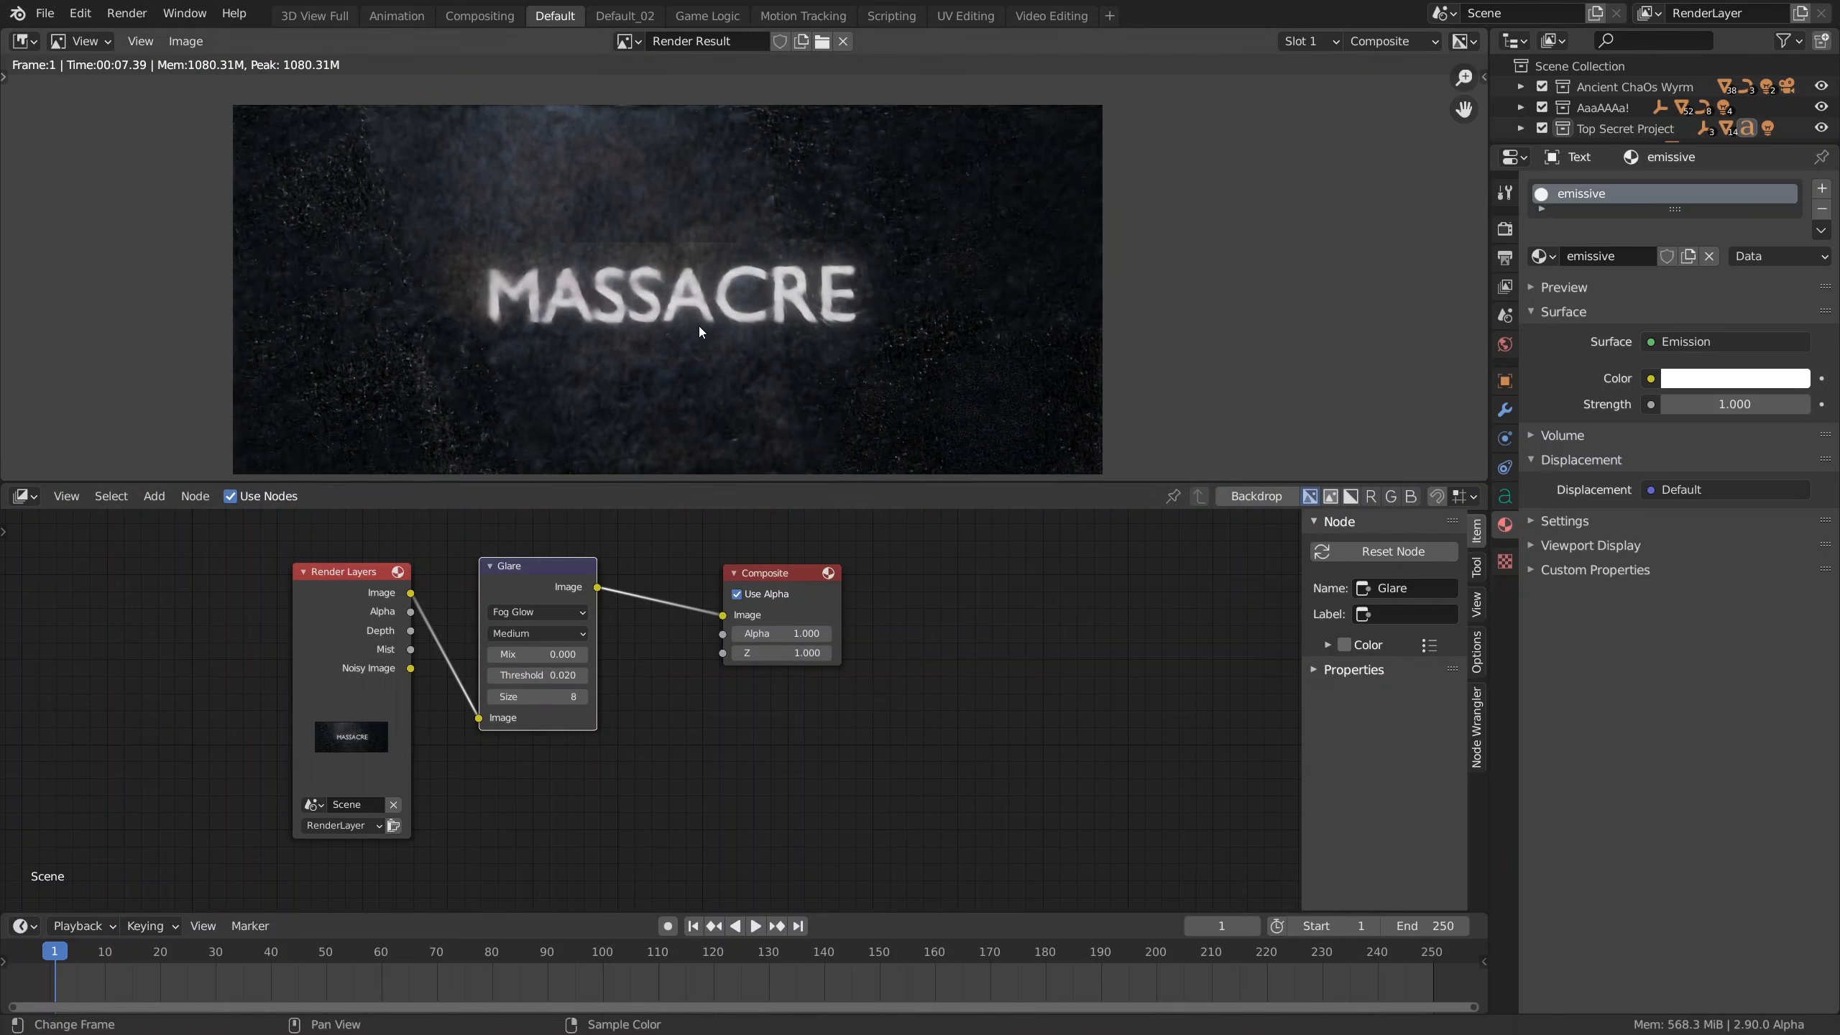
pyautogui.click(540, 675)
pyautogui.write('0.01')
pyautogui.press('Return')
# Step: Set direct and indirect light clamping to 0.01 in the Light Paths settings and render the frame again
pyautogui.click(1507, 231)
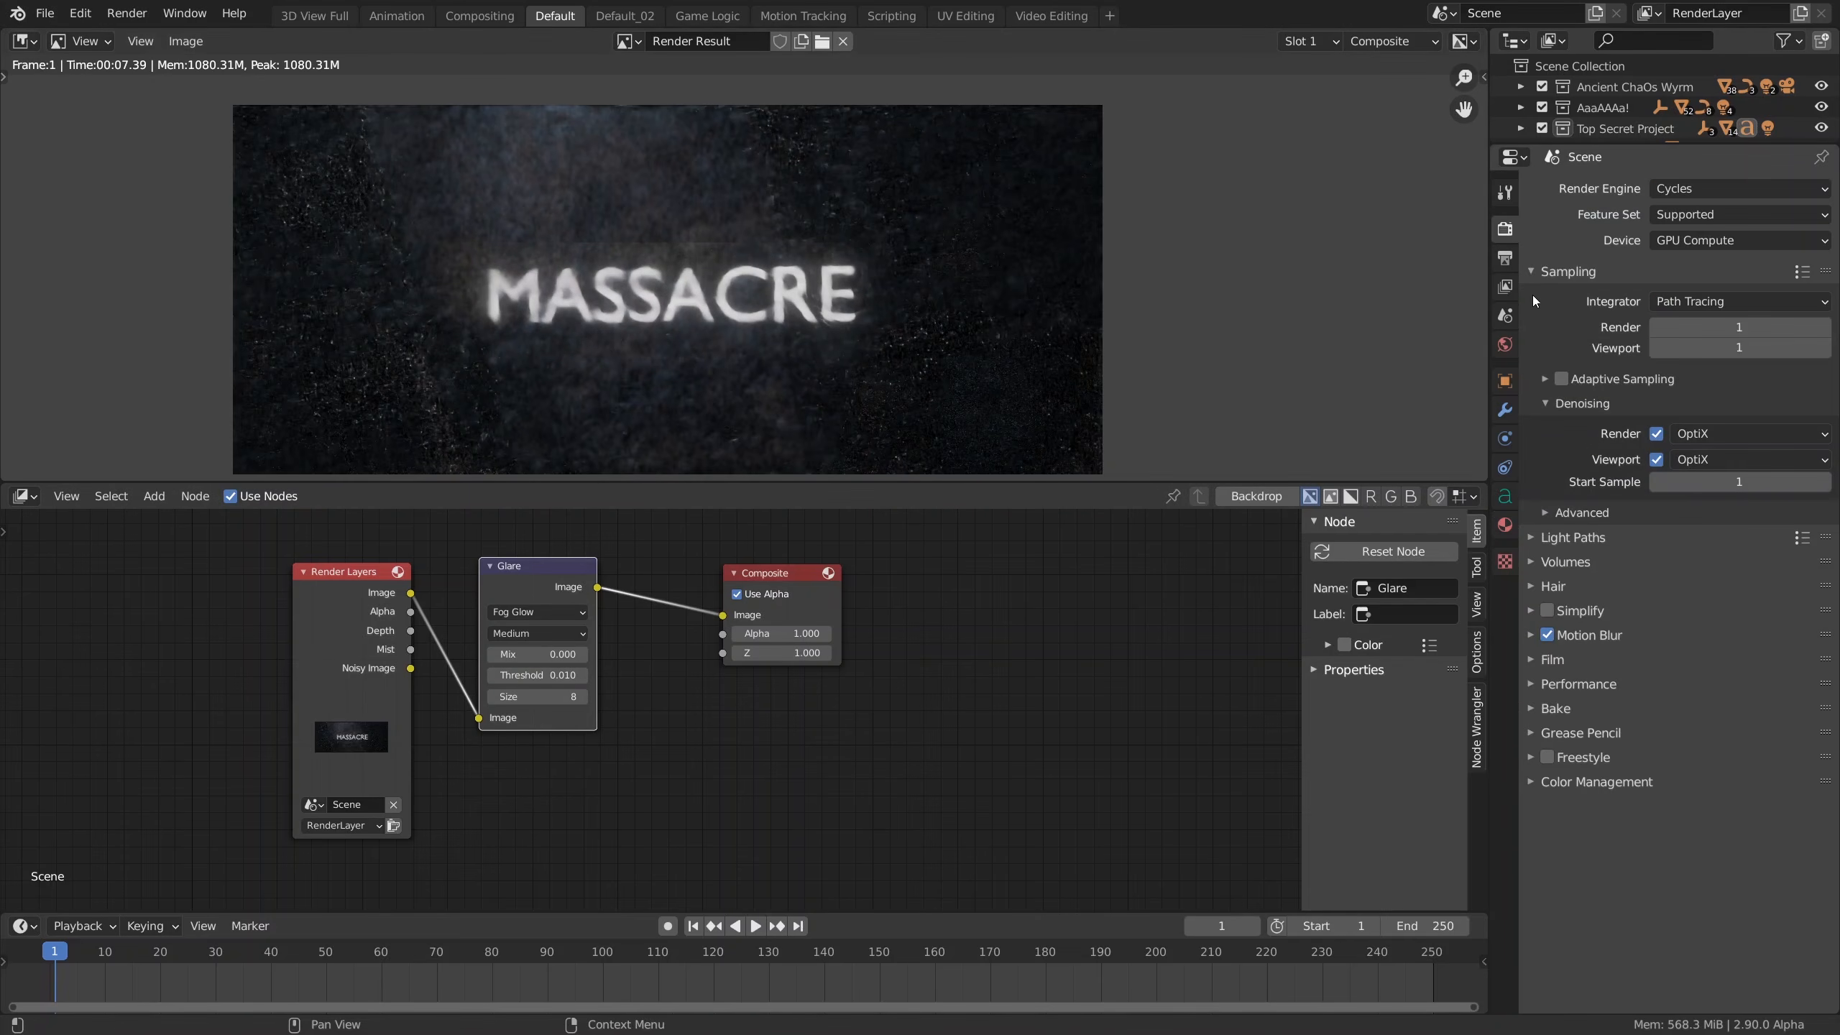
pyautogui.click(1609, 534)
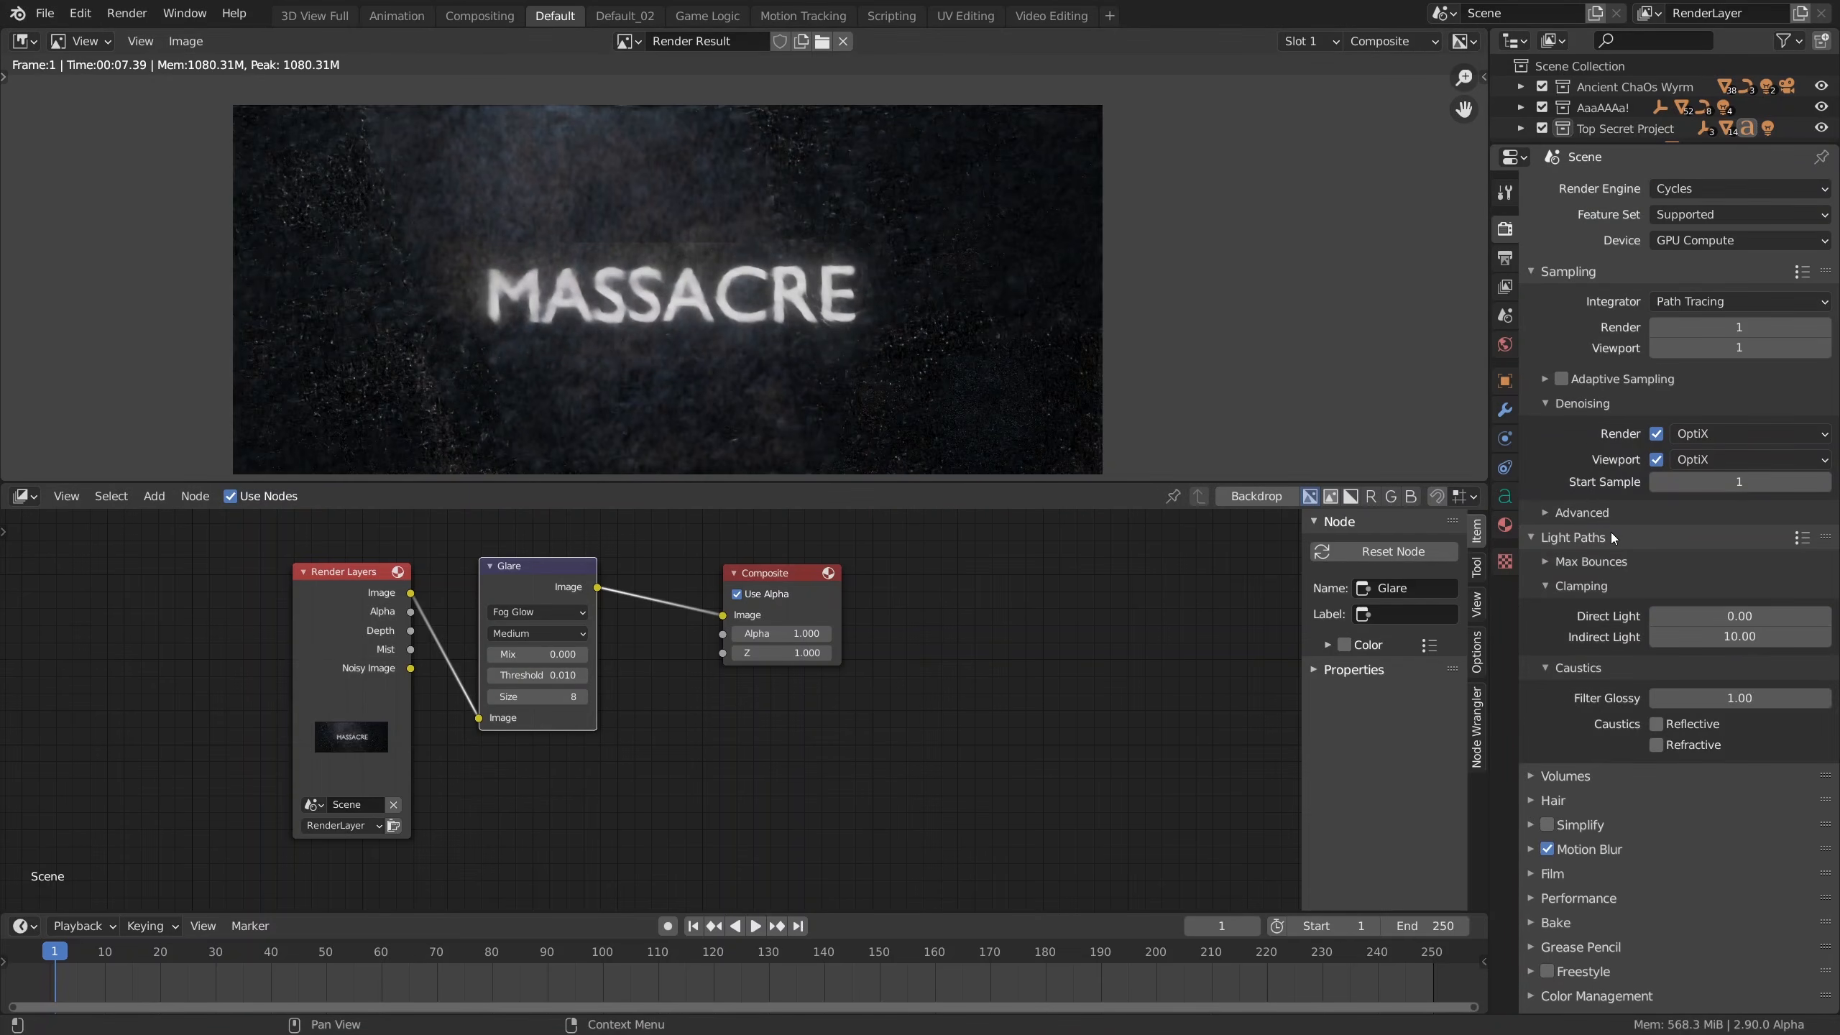
pyautogui.click(1714, 637)
pyautogui.write('1')
pyautogui.press('Return')
pyautogui.press('F12')
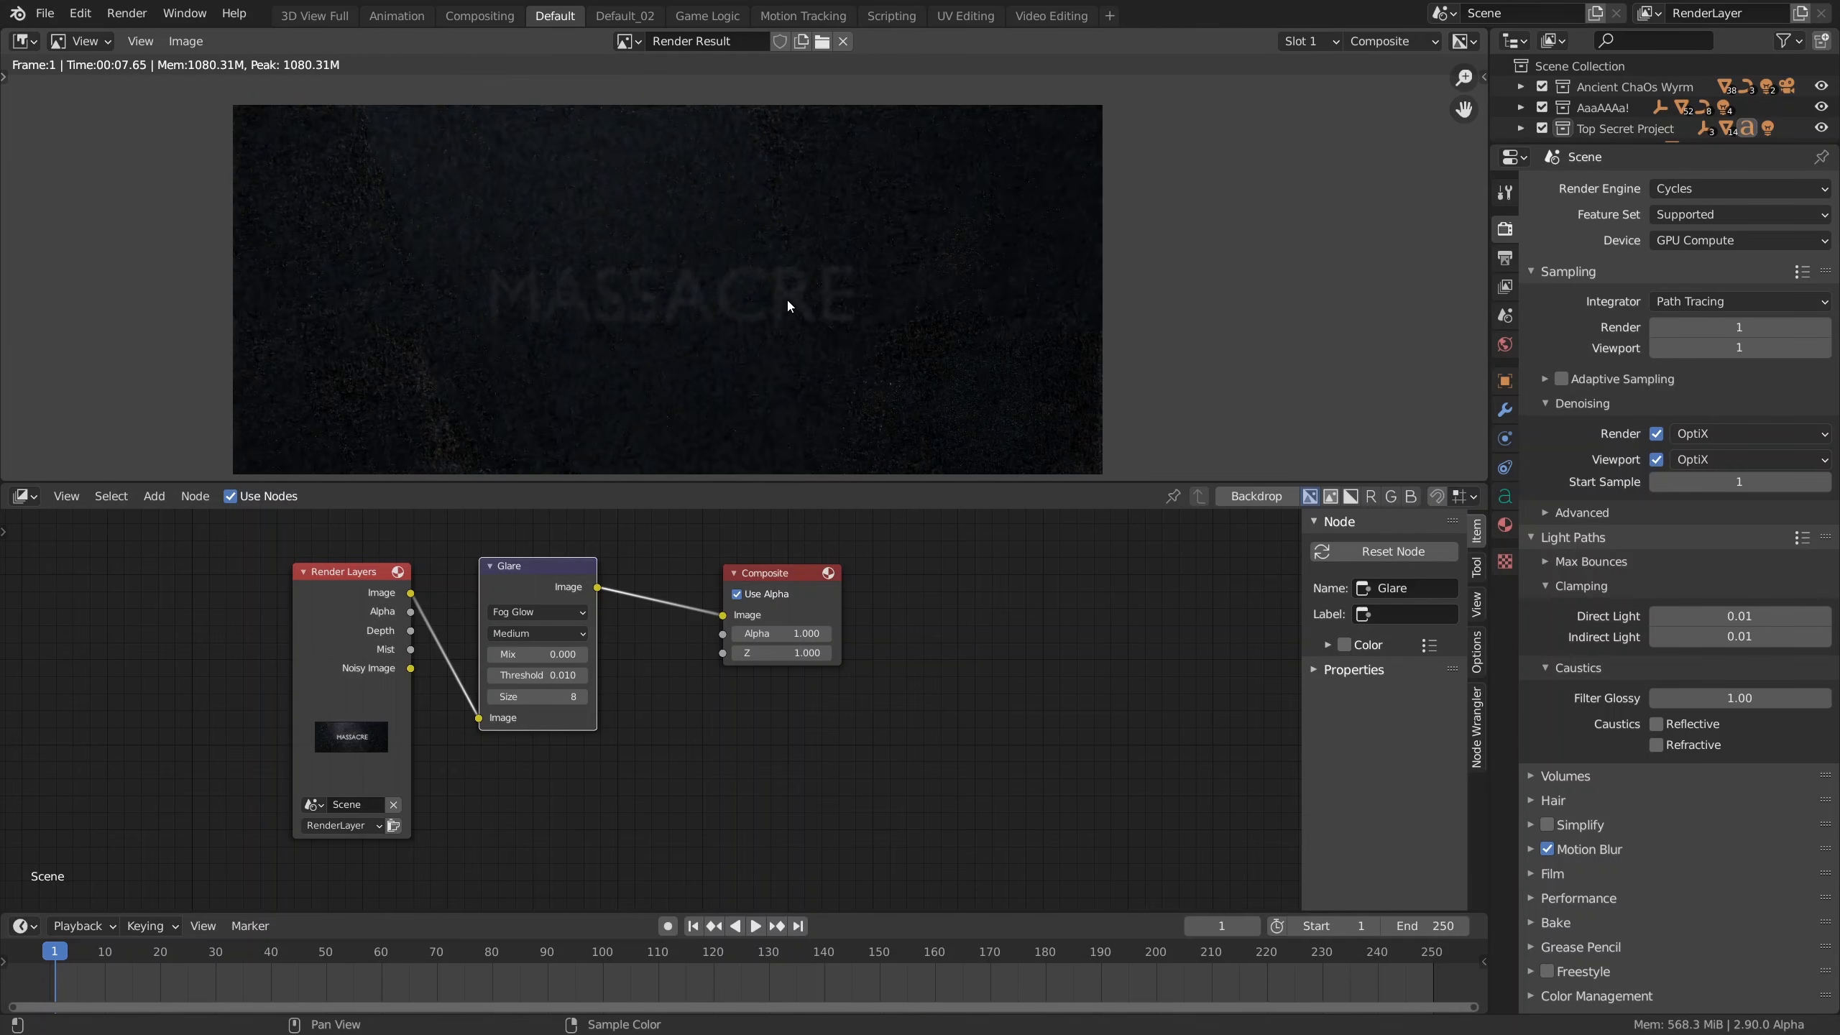
# Step: Set direct and indirect light clamping to 0.10 and render the frame again
pyautogui.click(1715, 615)
pyautogui.press('Delete')
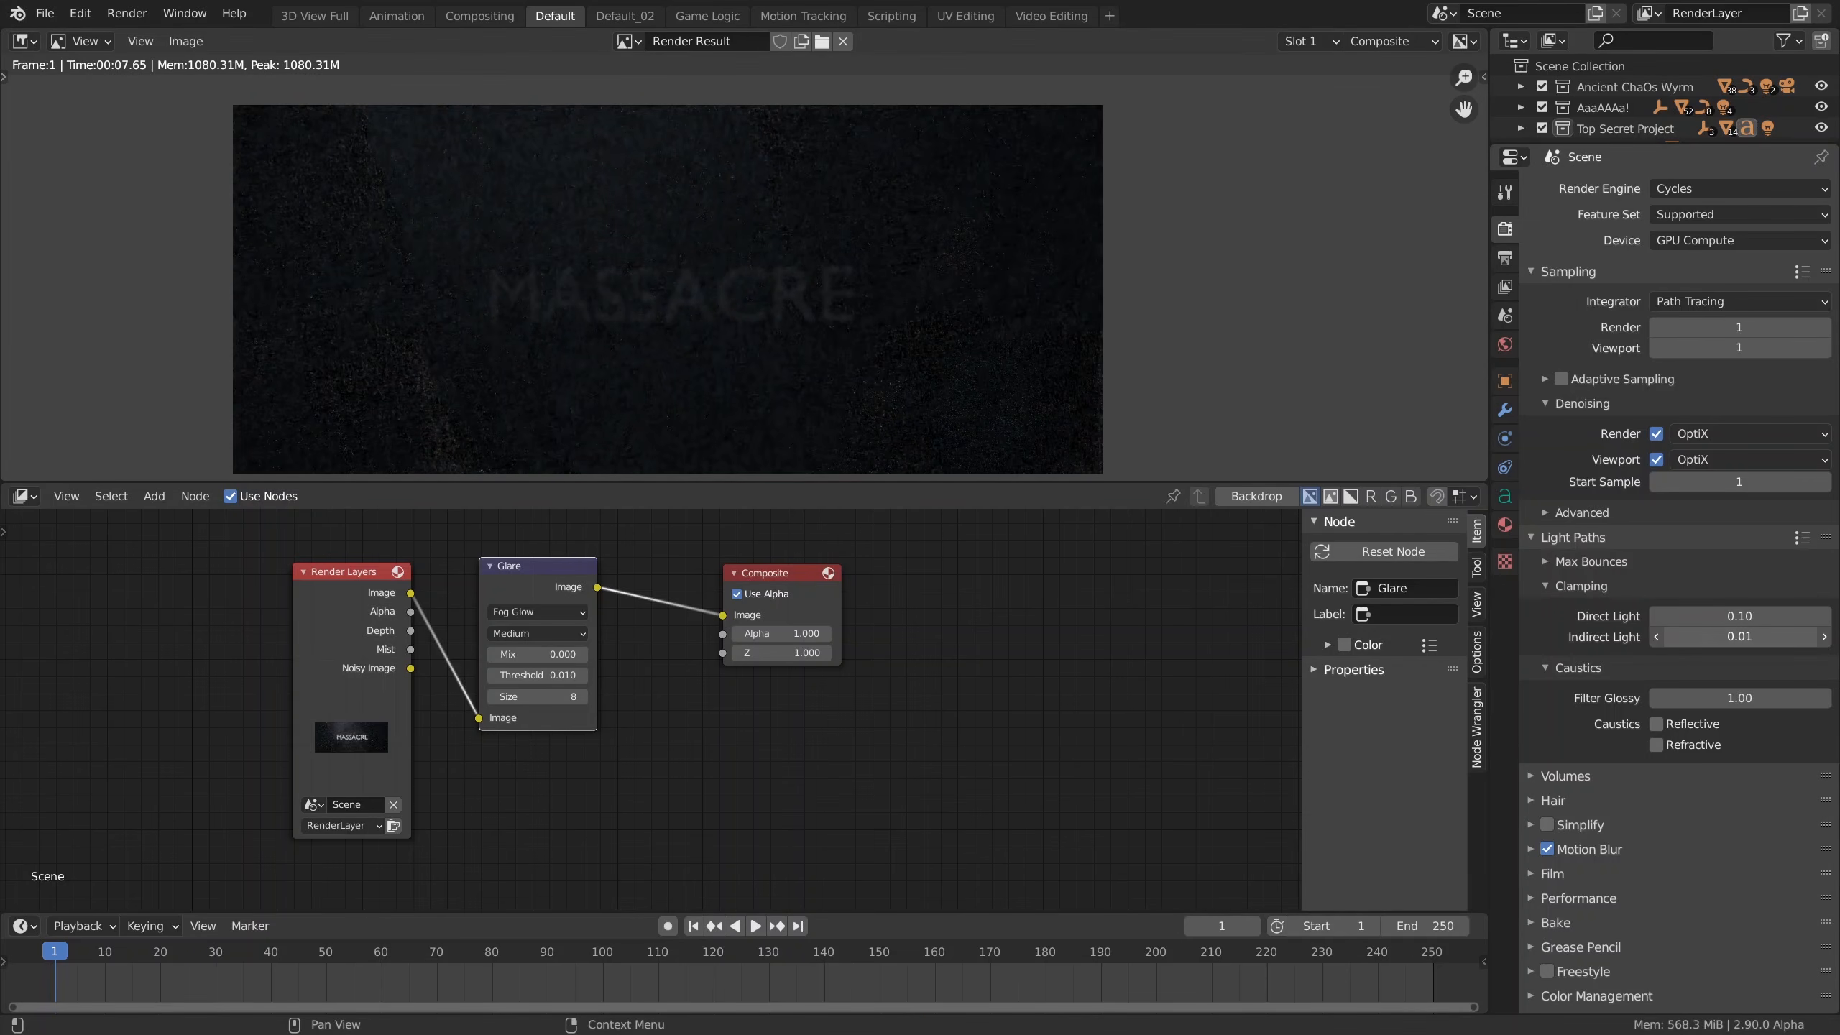
pyautogui.press('Tab')
pyautogui.press('F12')
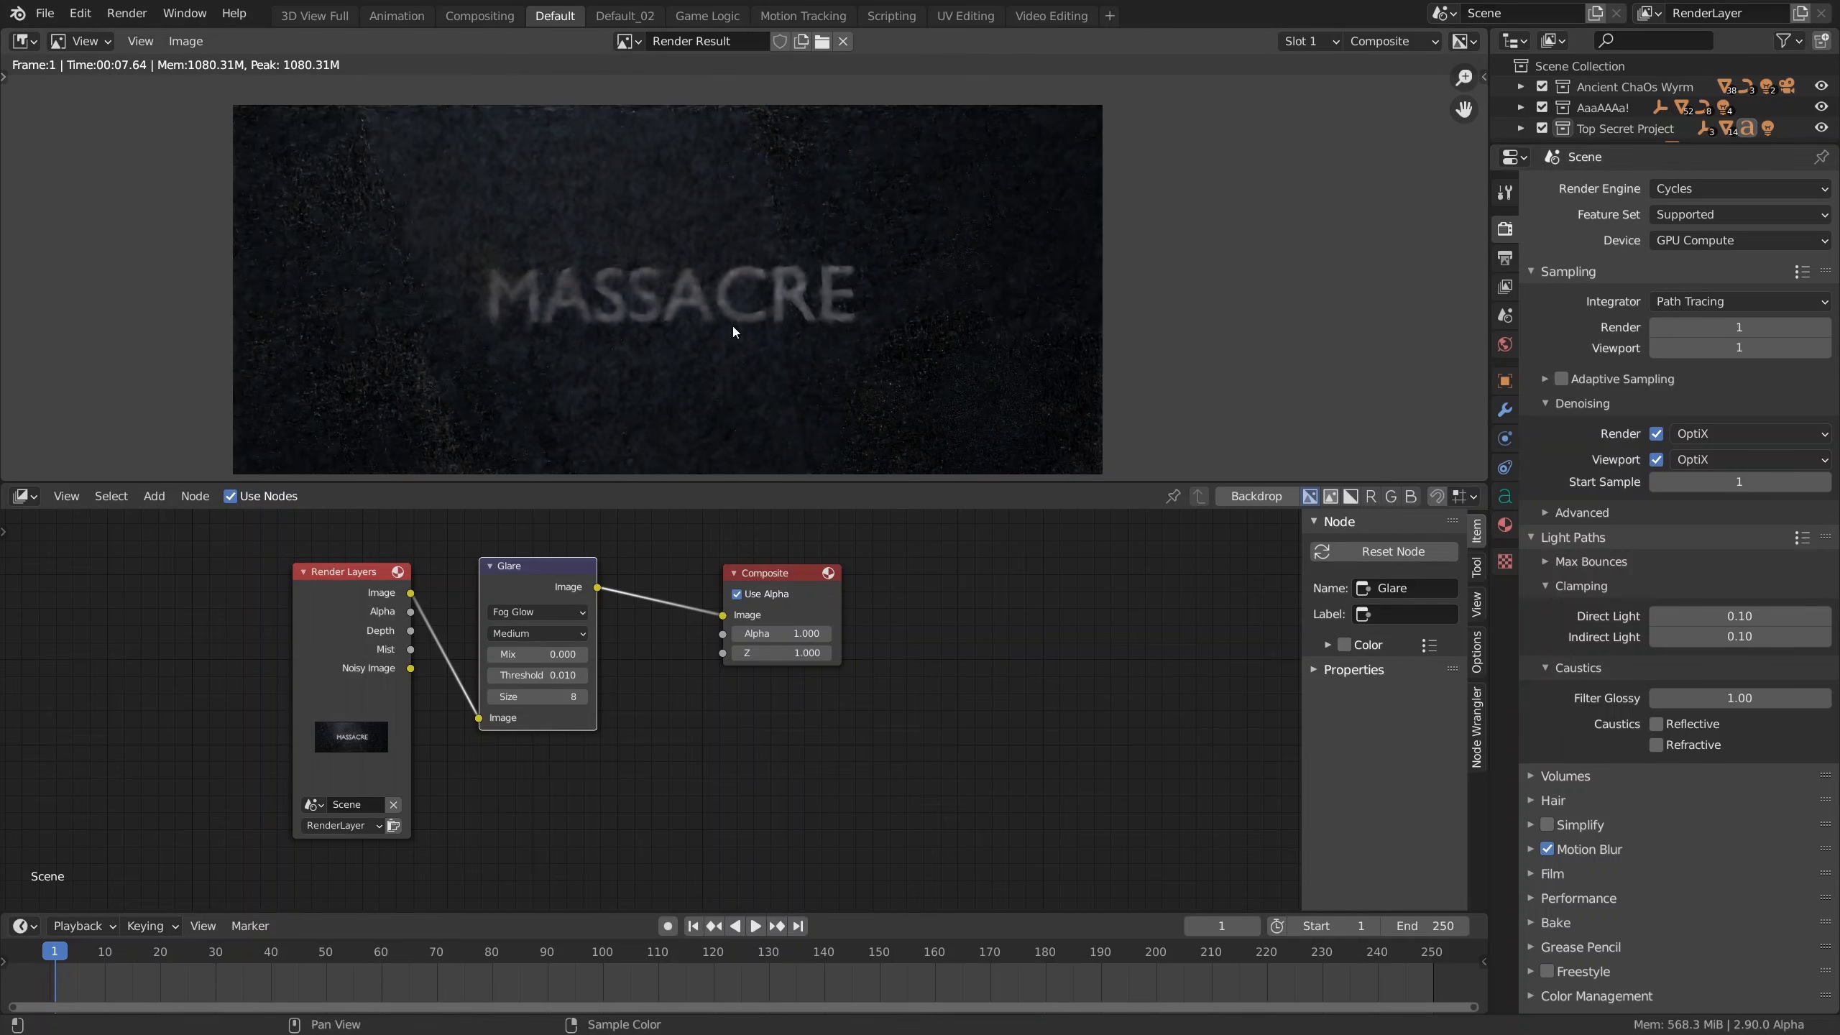
# Step: Set the Glare node's threshold to 0.002
pyautogui.doubleClick(545, 674)
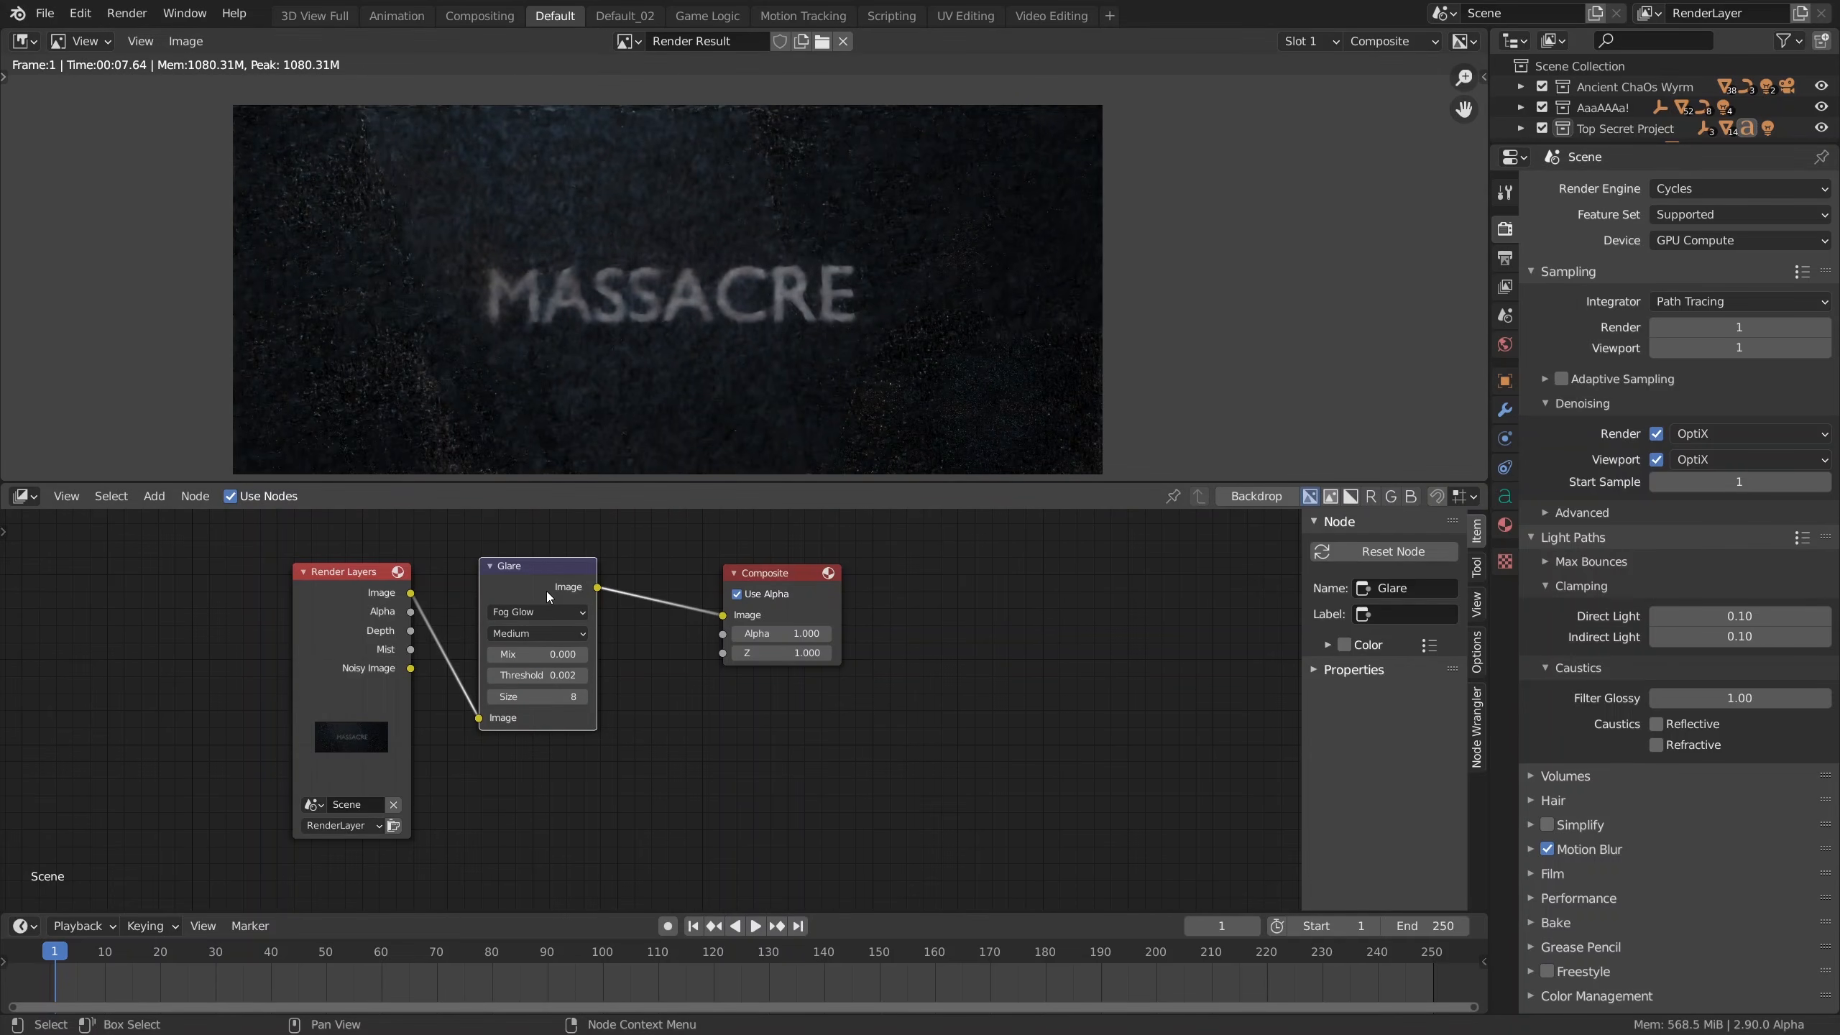
# Step: Insert a Lens Distortion node between Glare and Composite and enable its Projector option
pyautogui.hotkey('shift', 'a')
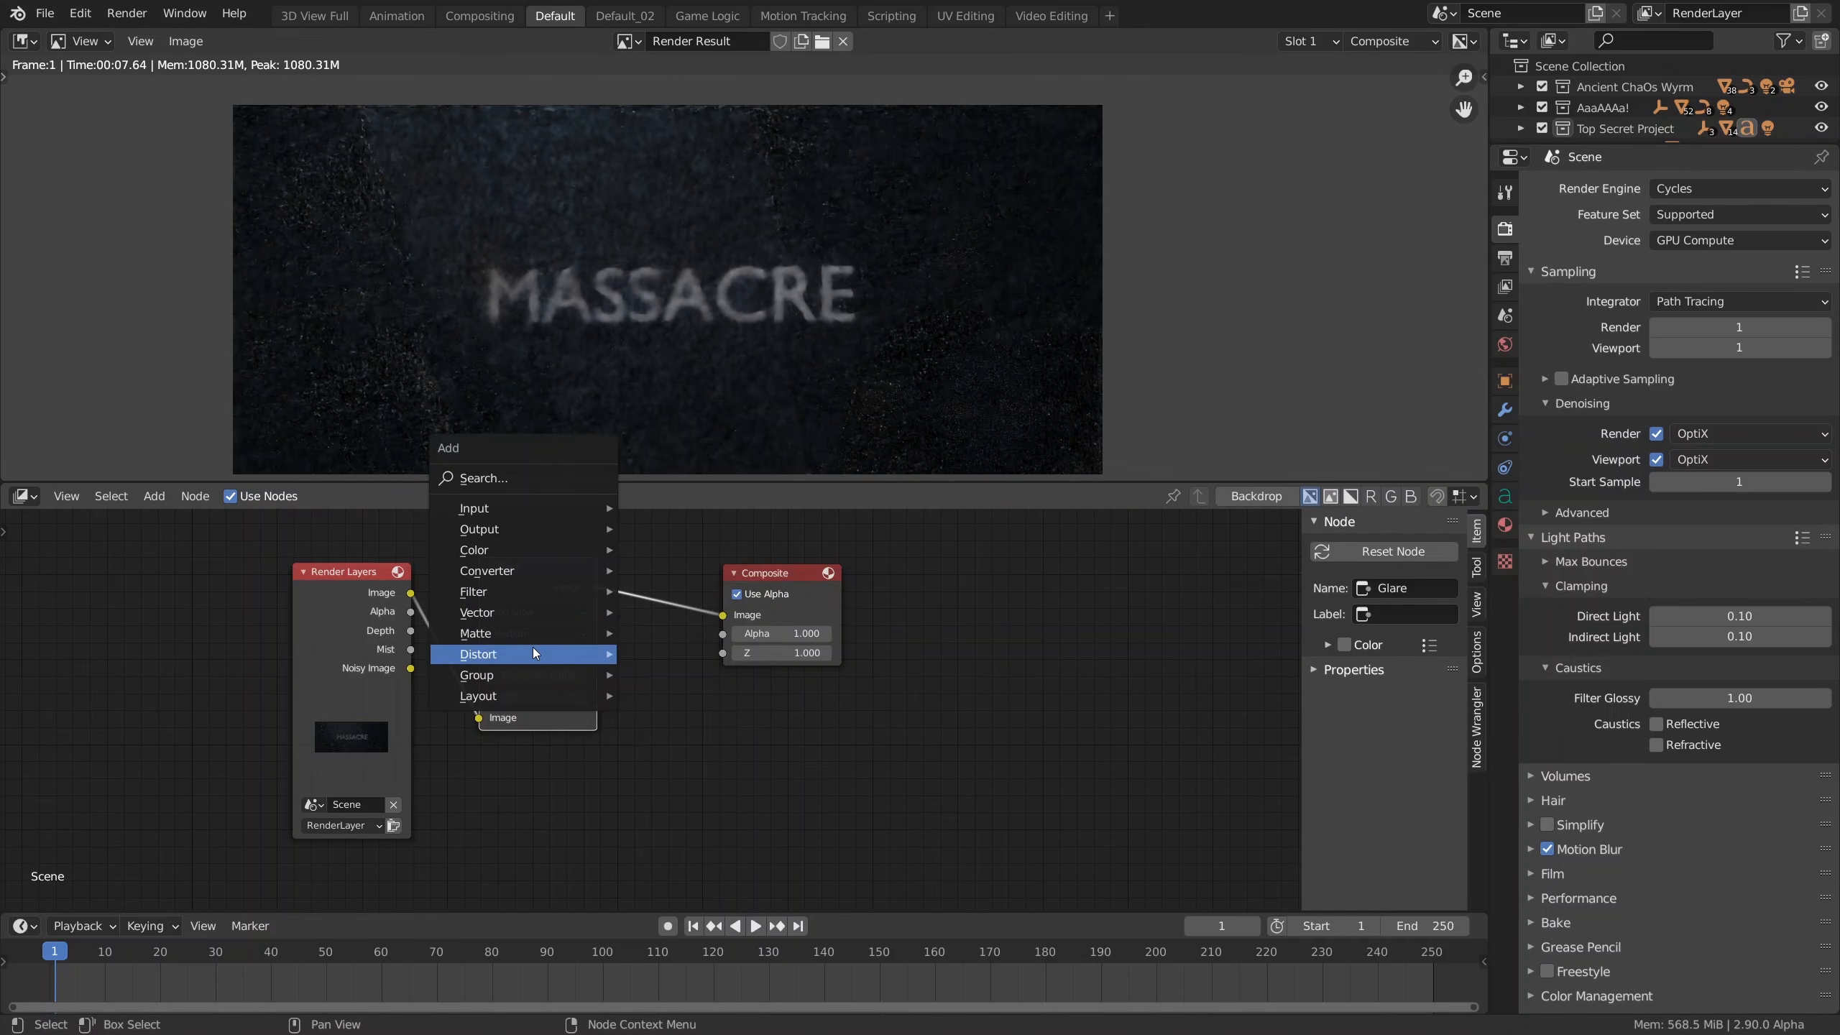
pyautogui.moveTo(532, 654)
pyautogui.click(696, 743)
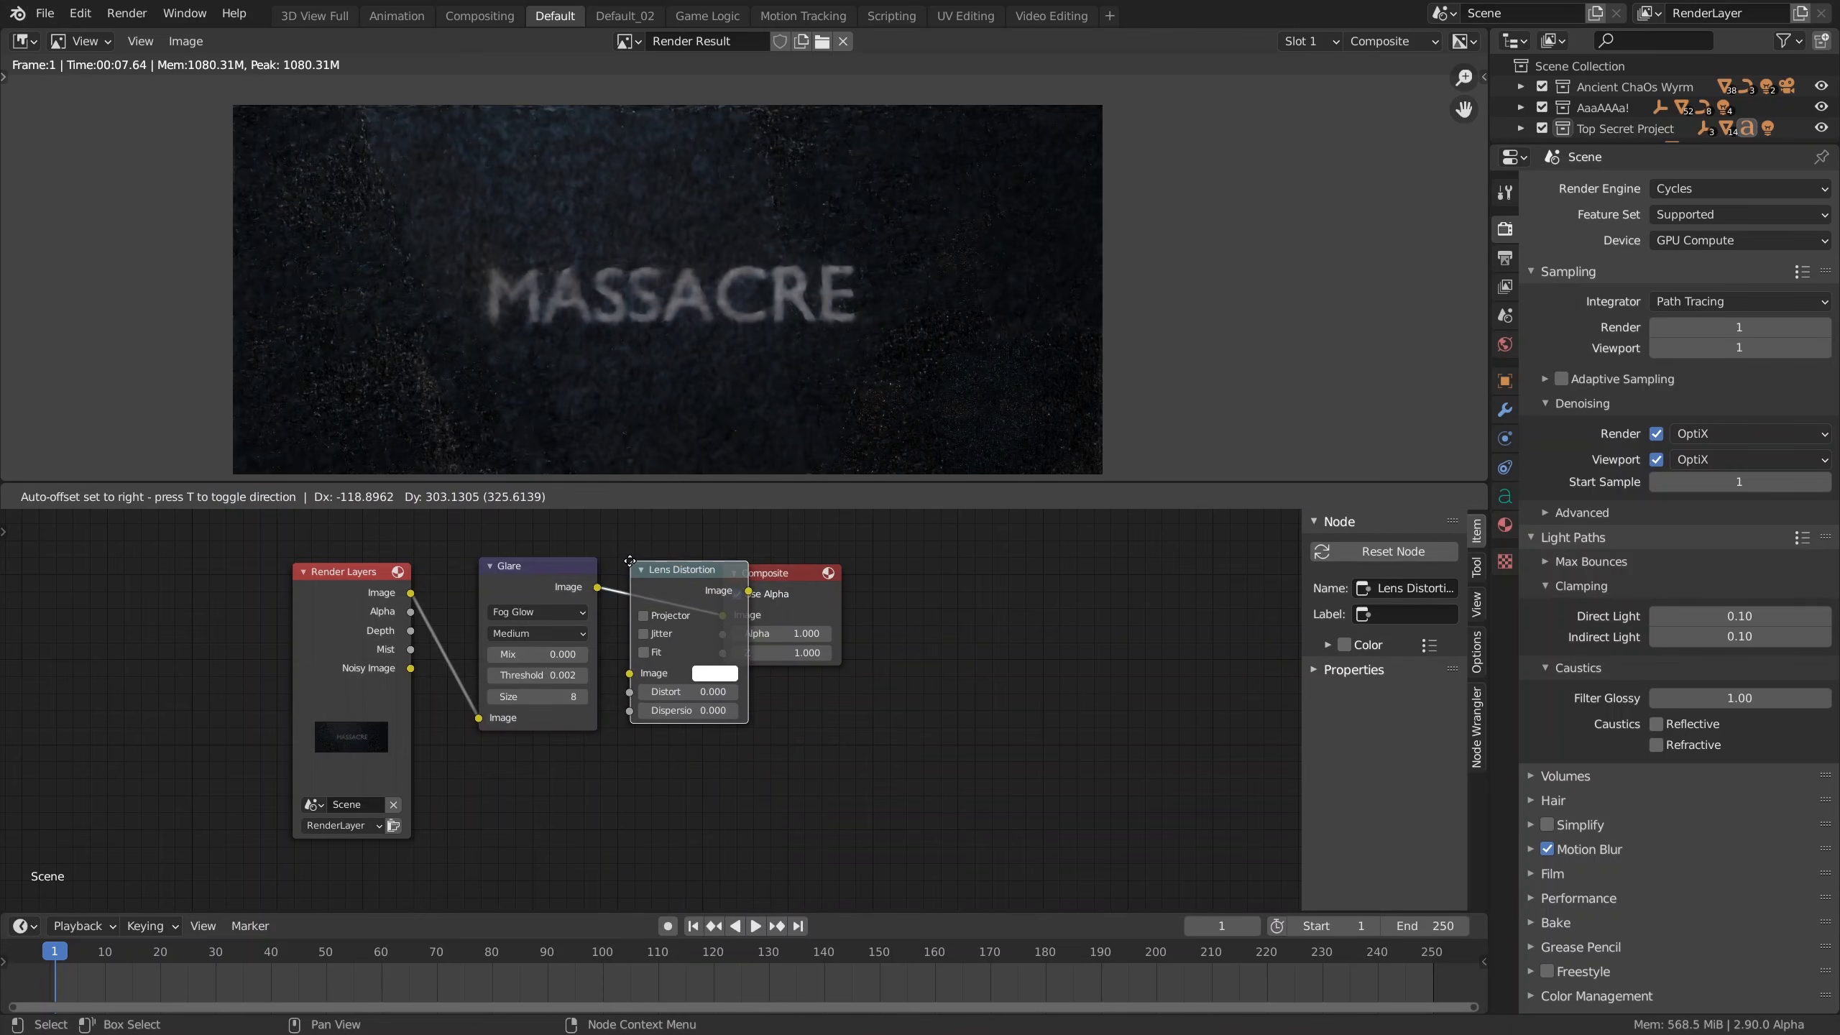
pyautogui.click(654, 582)
pyautogui.click(695, 614)
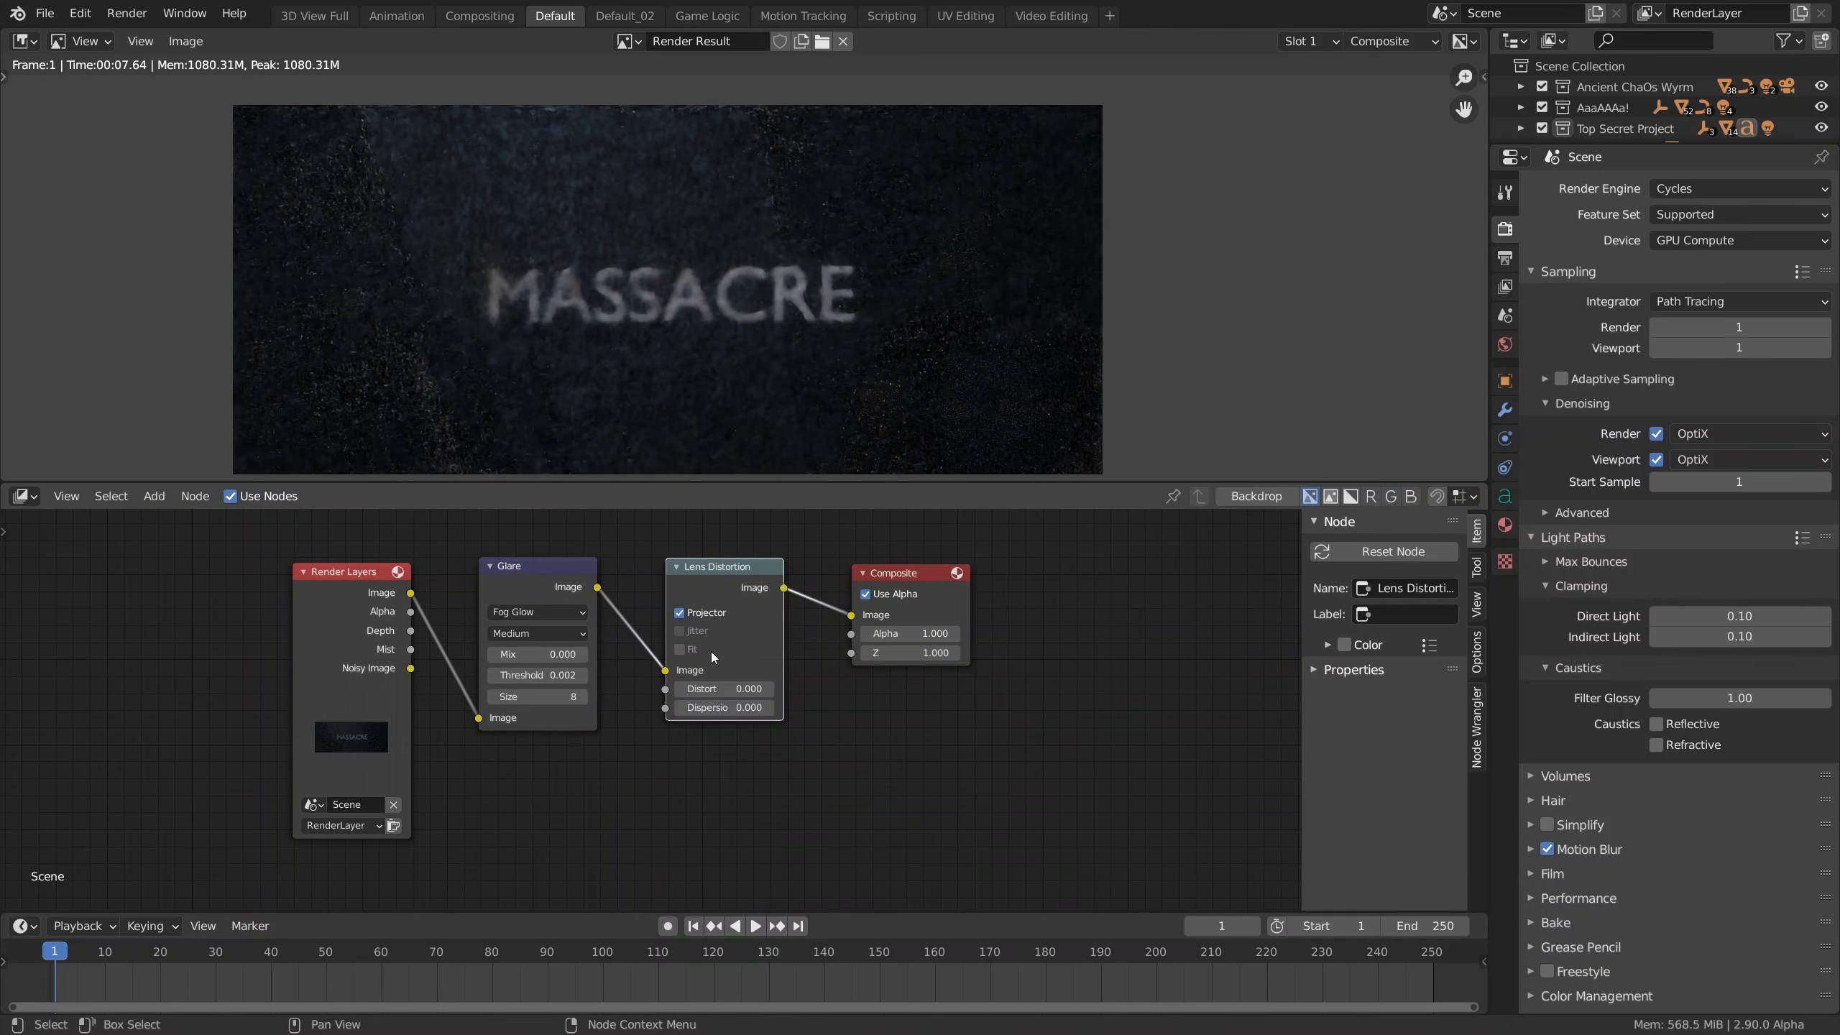
# Step: Raise the Lens Distortion node's dispersion to 2
pyautogui.scroll(3, 710, 622)
pyautogui.scroll(1, 711, 610)
pyautogui.click(828, 795)
pyautogui.click(829, 795)
pyautogui.click(828, 795)
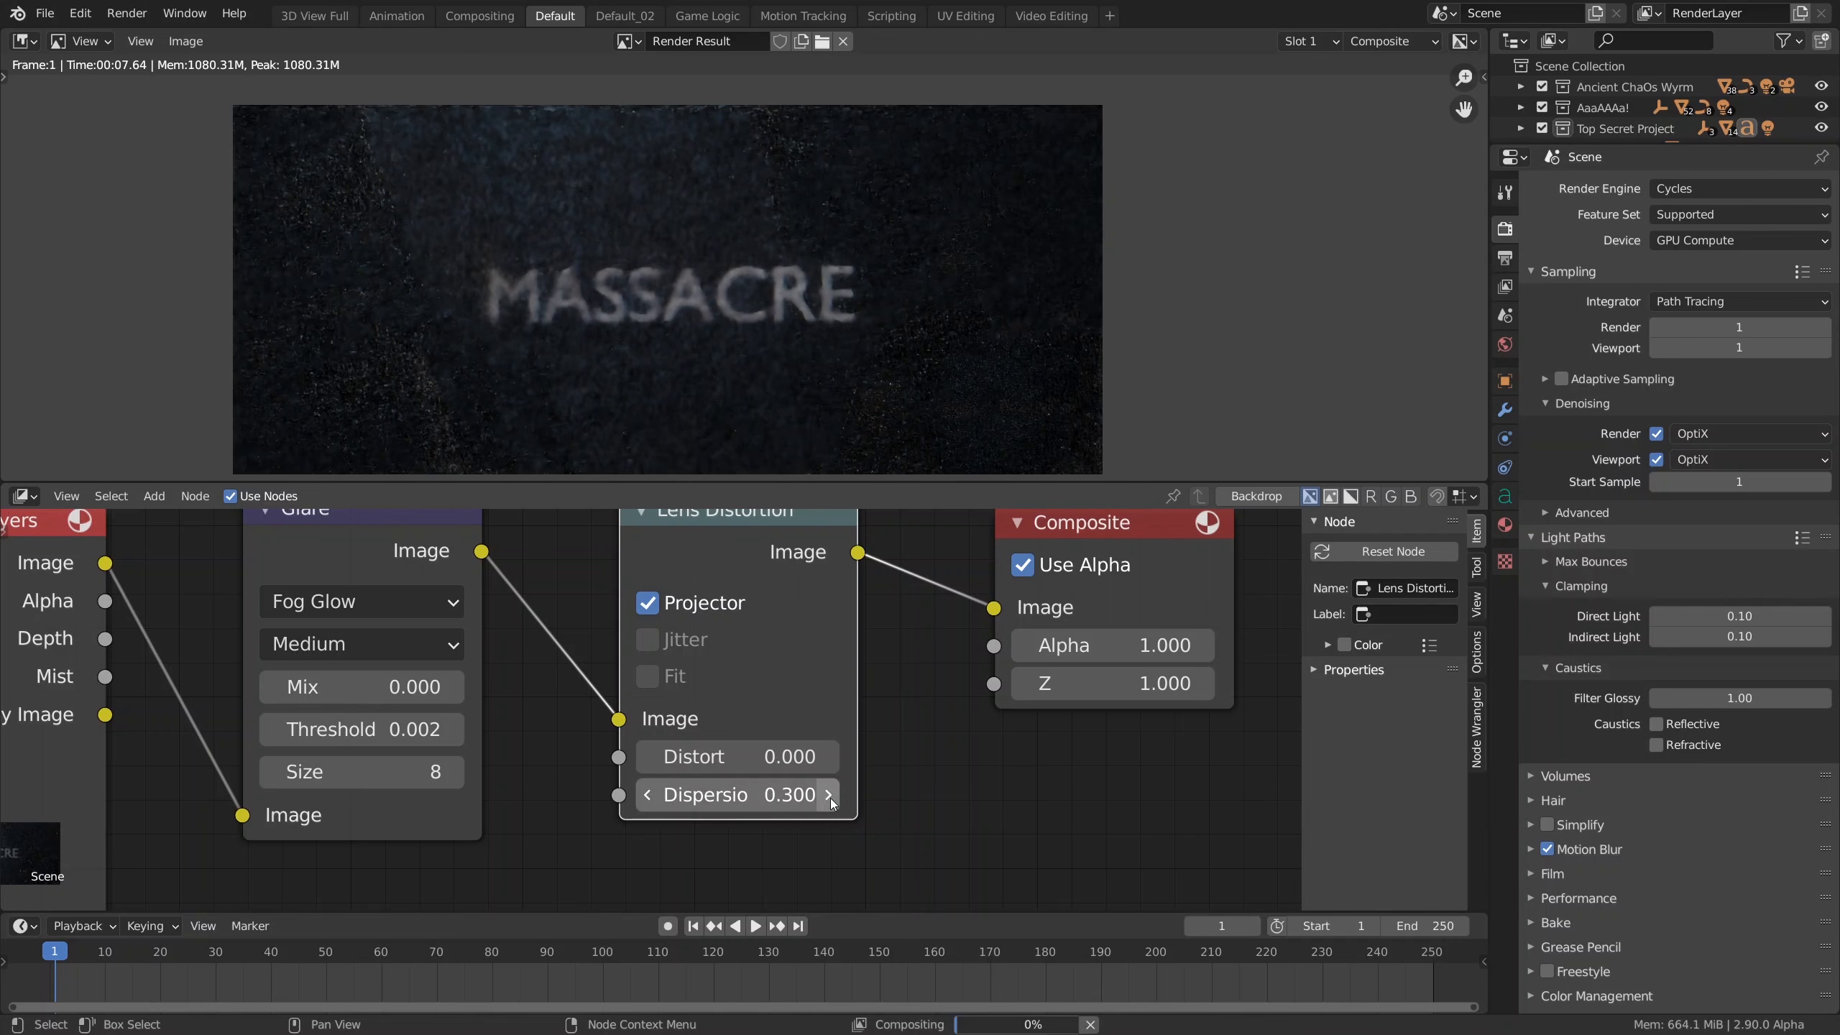
pyautogui.click(791, 797)
pyautogui.write('2')
pyautogui.press('Return')
# Step: Compare the rendered text with the Lens Distortion node muted and unmuted, checking the colour fringing
pyautogui.scroll(7, 629, 290)
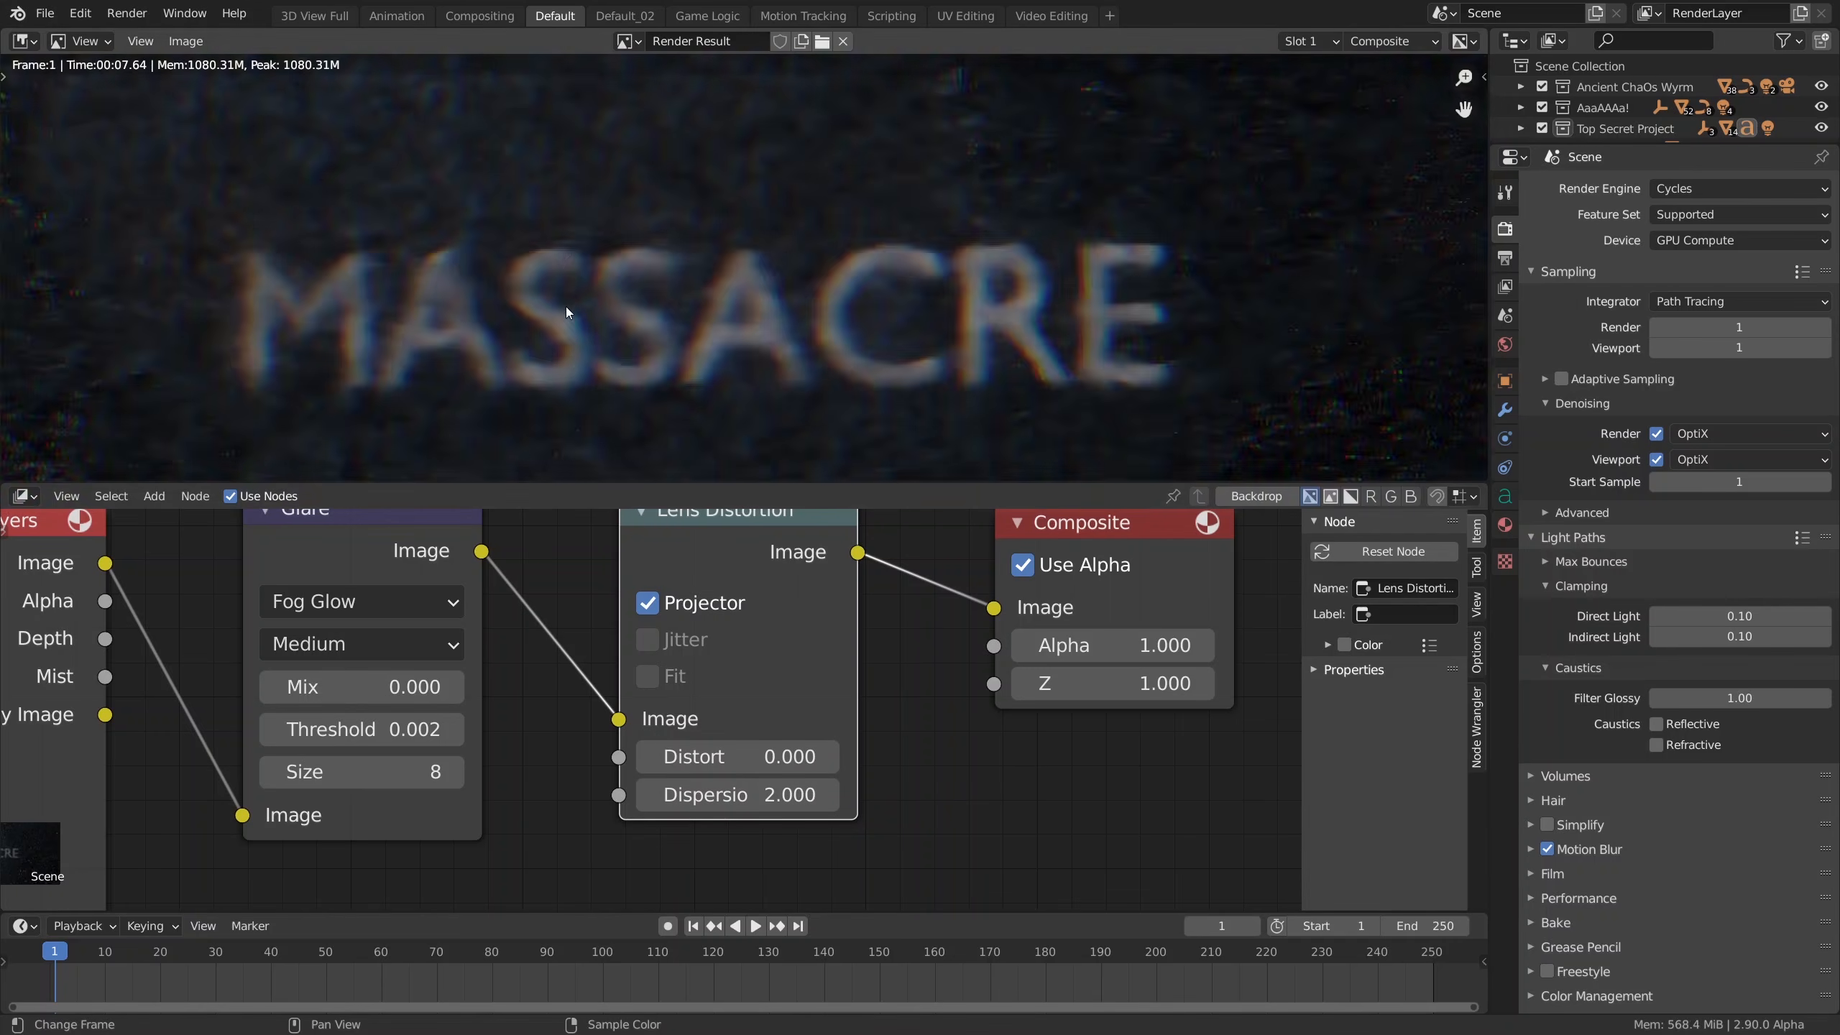
pyautogui.press('m')
pyautogui.moveTo(737, 537); pyautogui.dragTo(741, 582, button='middle')
pyautogui.press('m')
pyautogui.press('m')
pyautogui.press('m')
pyautogui.scroll(-6, 707, 359)
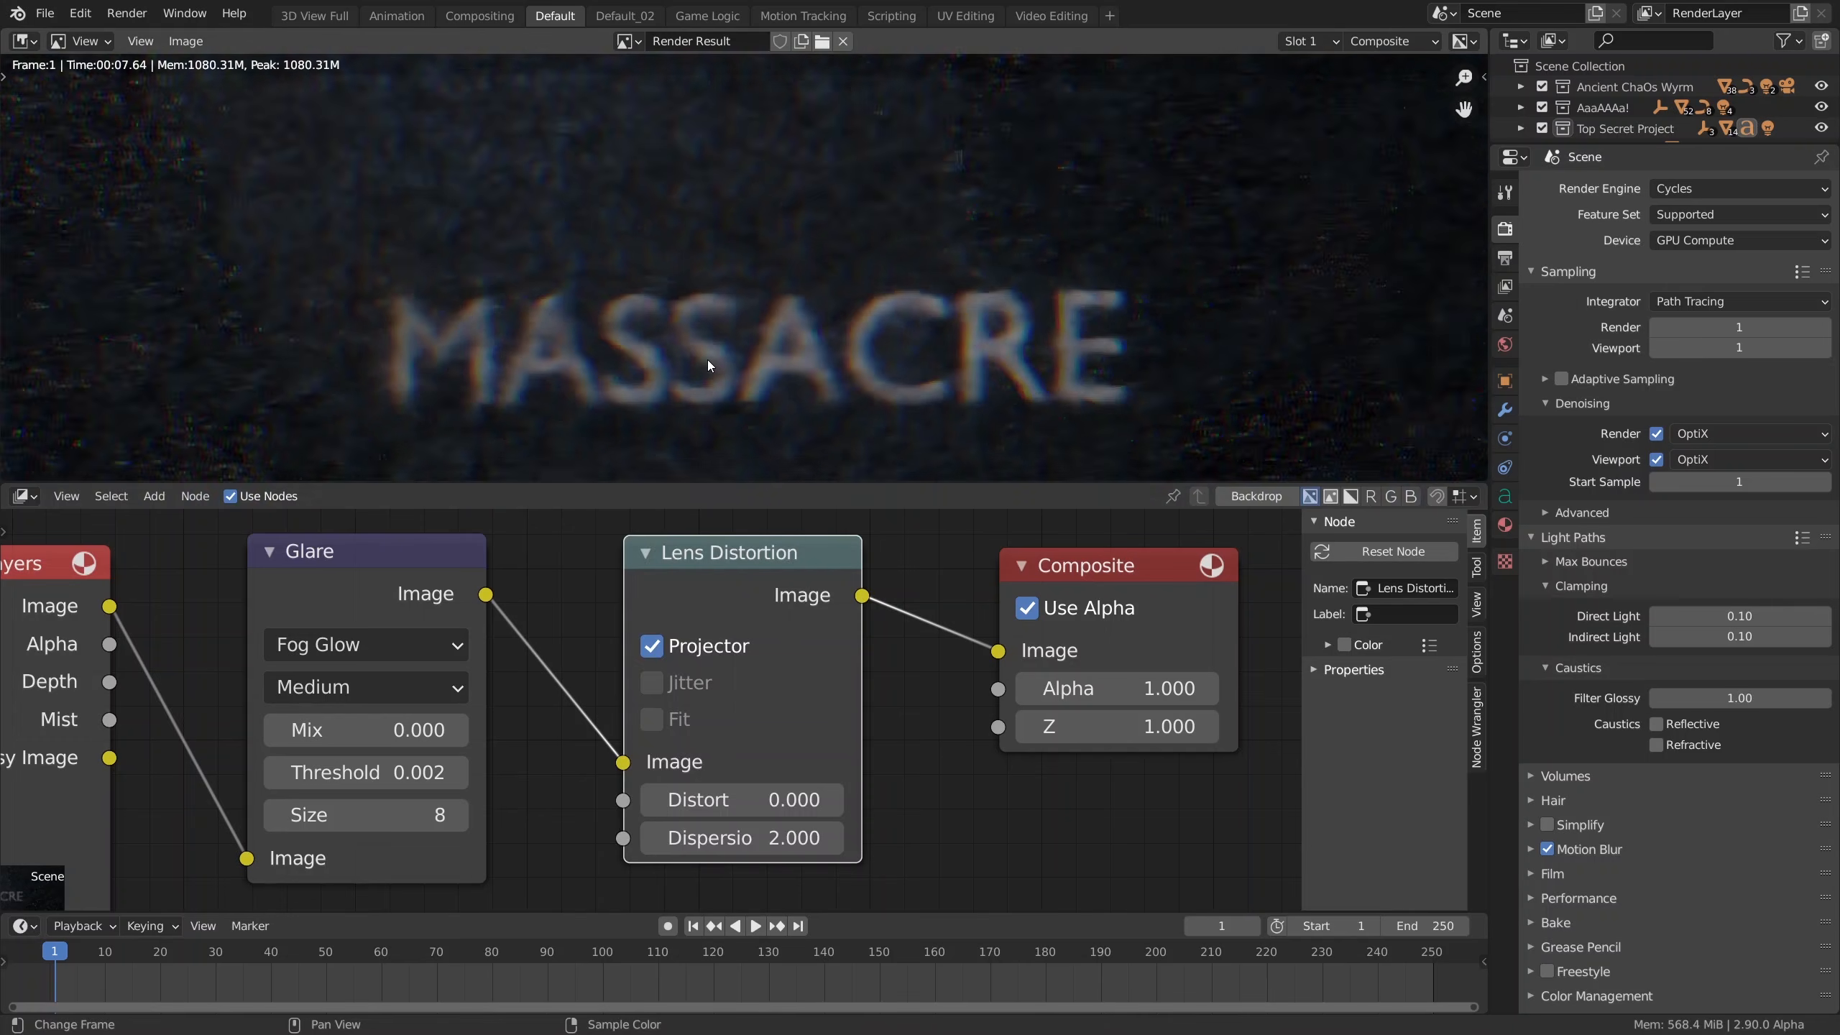
# Step: Set the Lens Distortion node's dispersion to 0.5
pyautogui.scroll(2, 707, 359)
pyautogui.click(753, 839)
pyautogui.write('0.5')
pyautogui.press('Return')
pyautogui.click(753, 840)
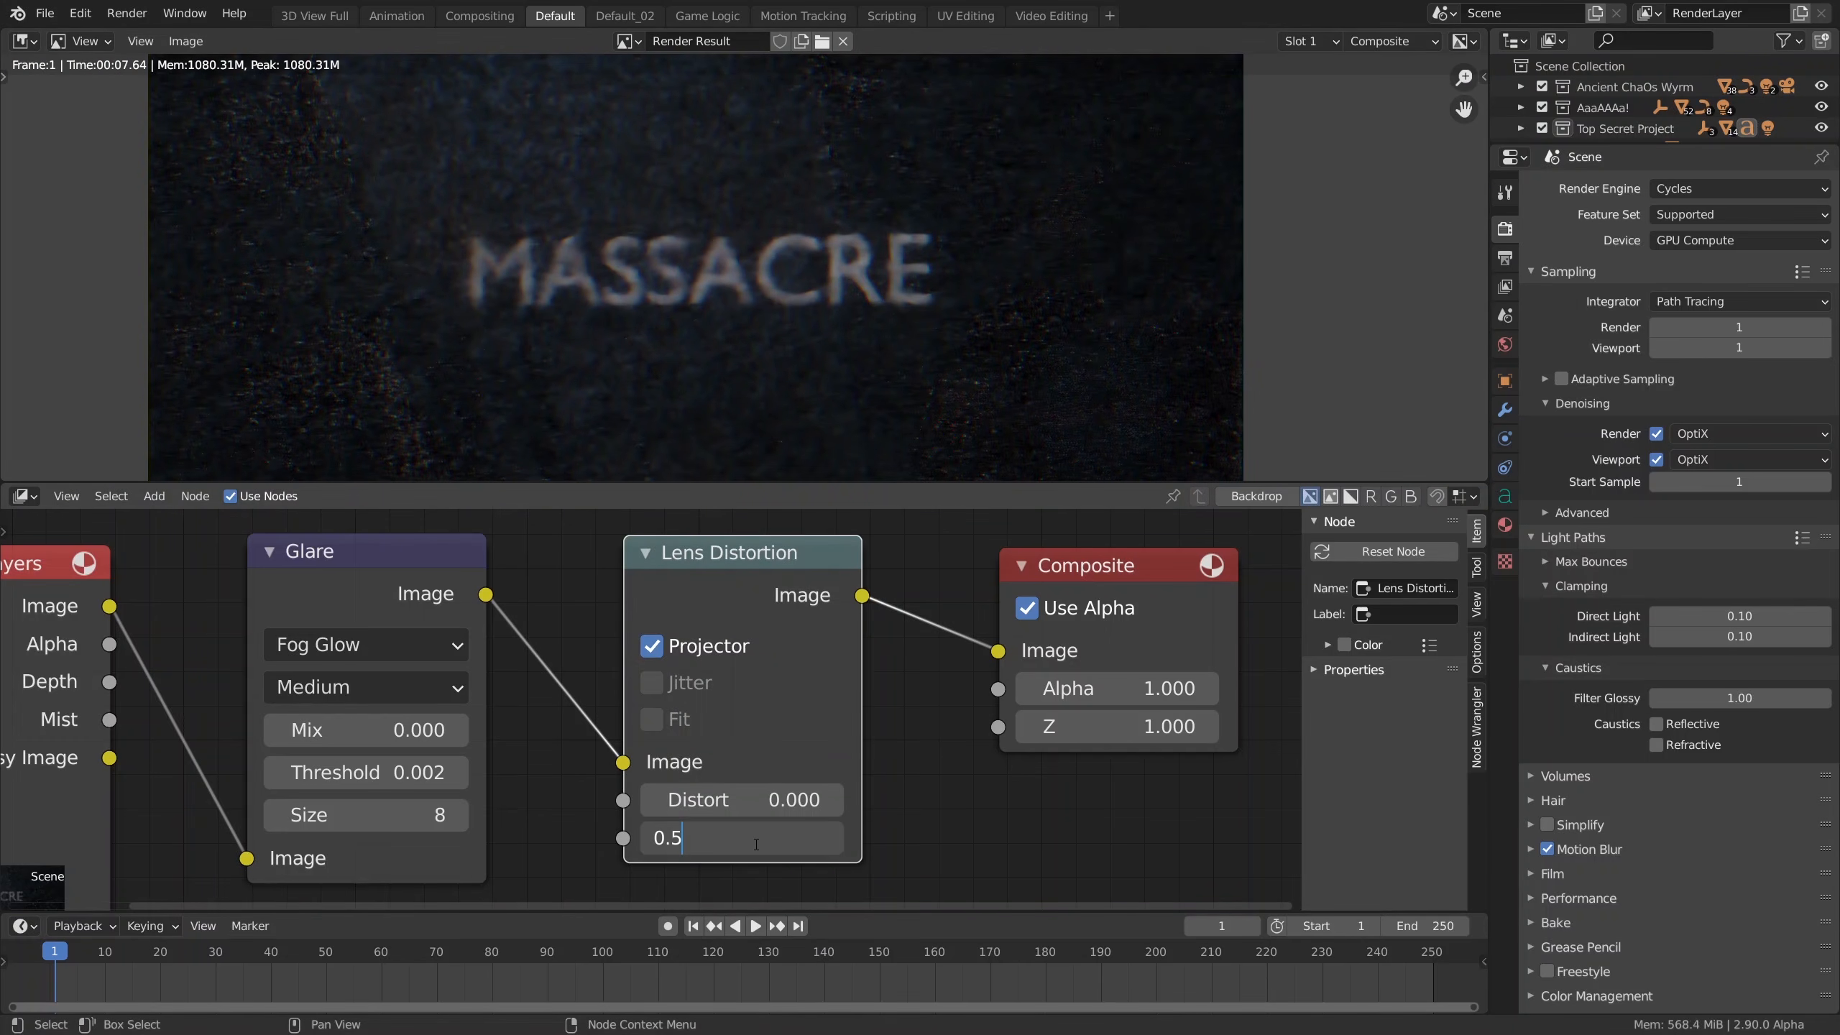
pyautogui.press('Return')
pyautogui.scroll(-2, 856, 307)
# Step: Set both the indirect and direct light clamping values to 0
pyautogui.click(1740, 644)
pyautogui.press('Return')
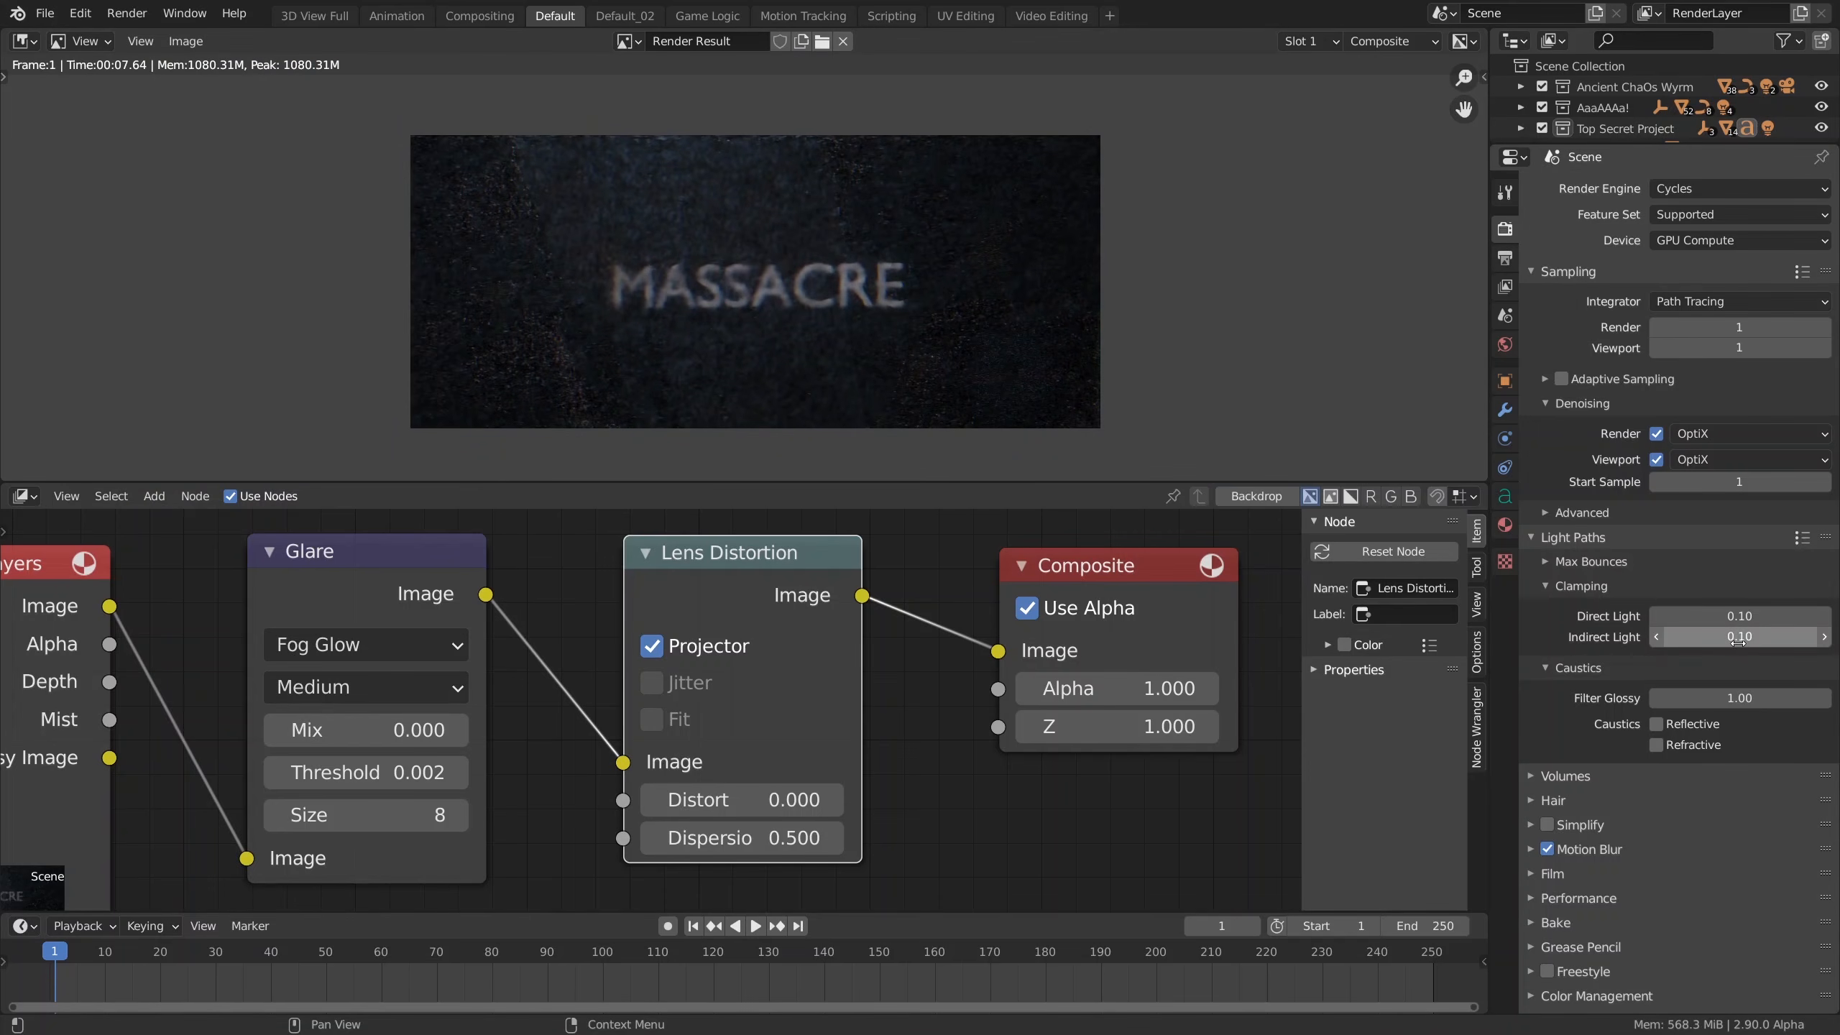
pyautogui.click(1740, 644)
pyautogui.write('0')
pyautogui.press('Return')
pyautogui.click(1740, 618)
pyautogui.write('0')
pyautogui.press('Return')
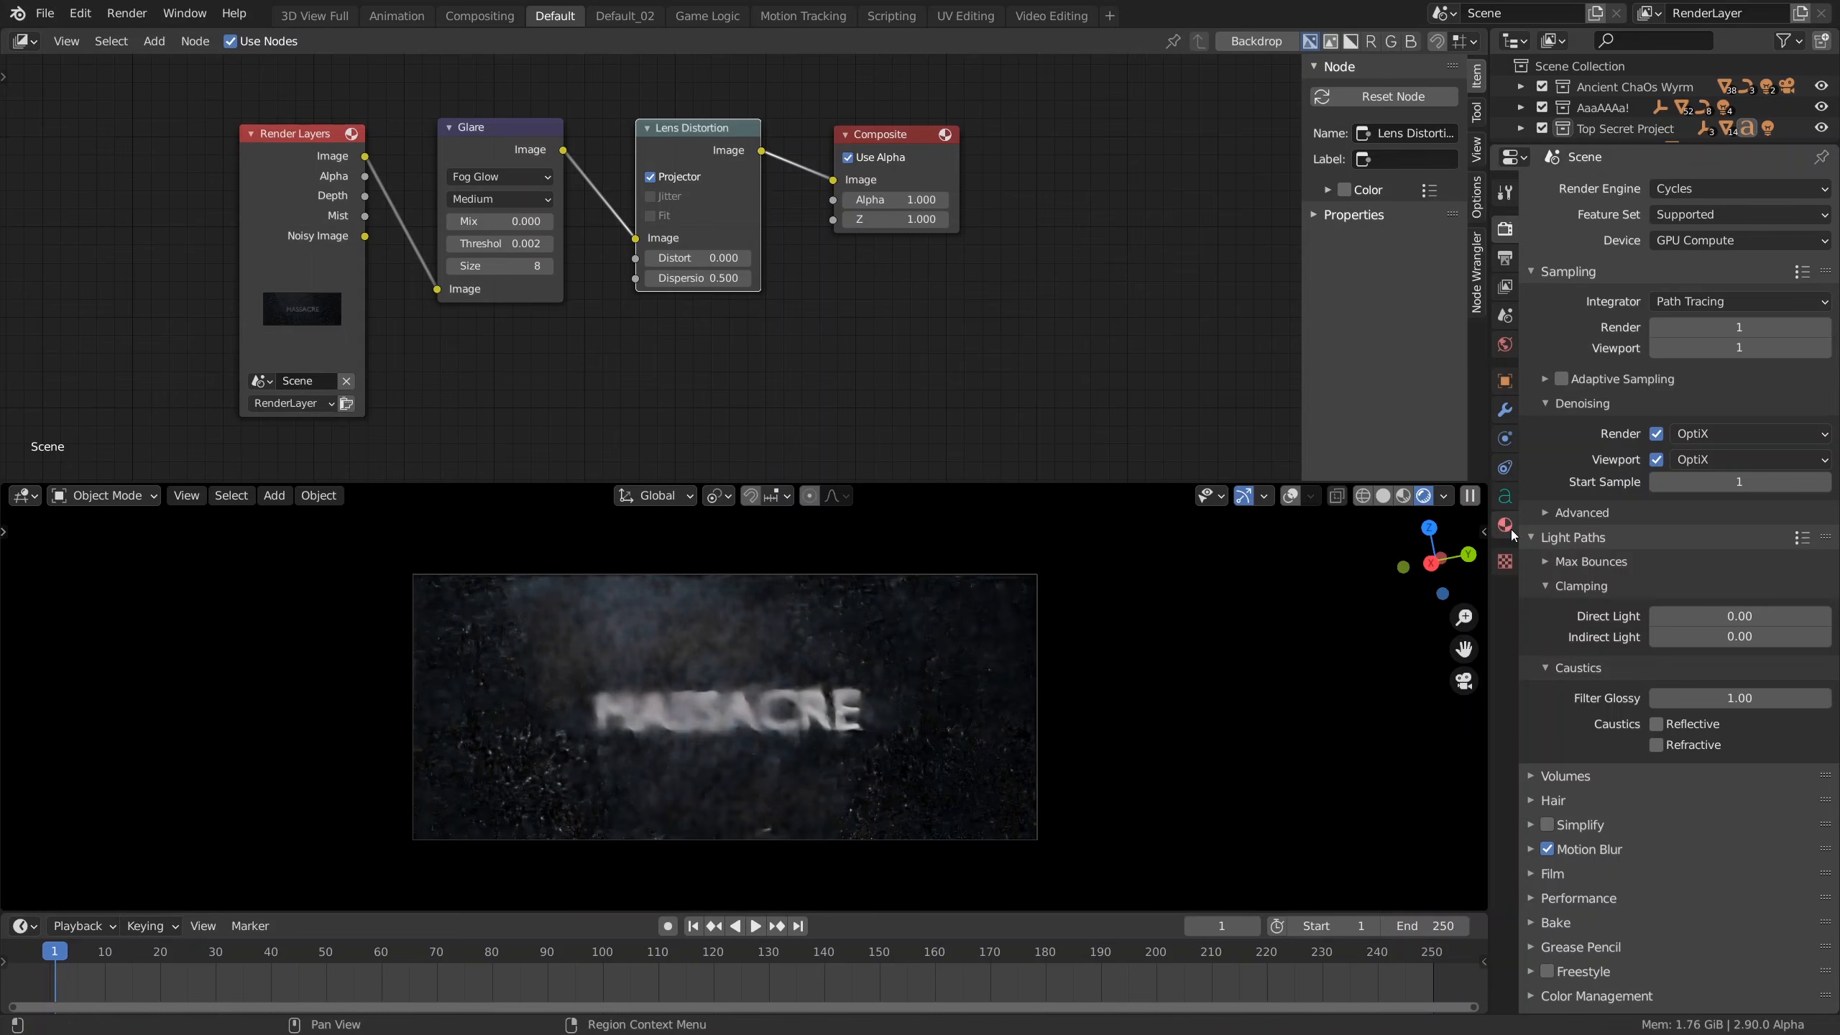
# Step: Tint the text's emissive material light orange and set its emission strength to 5
pyautogui.click(1505, 525)
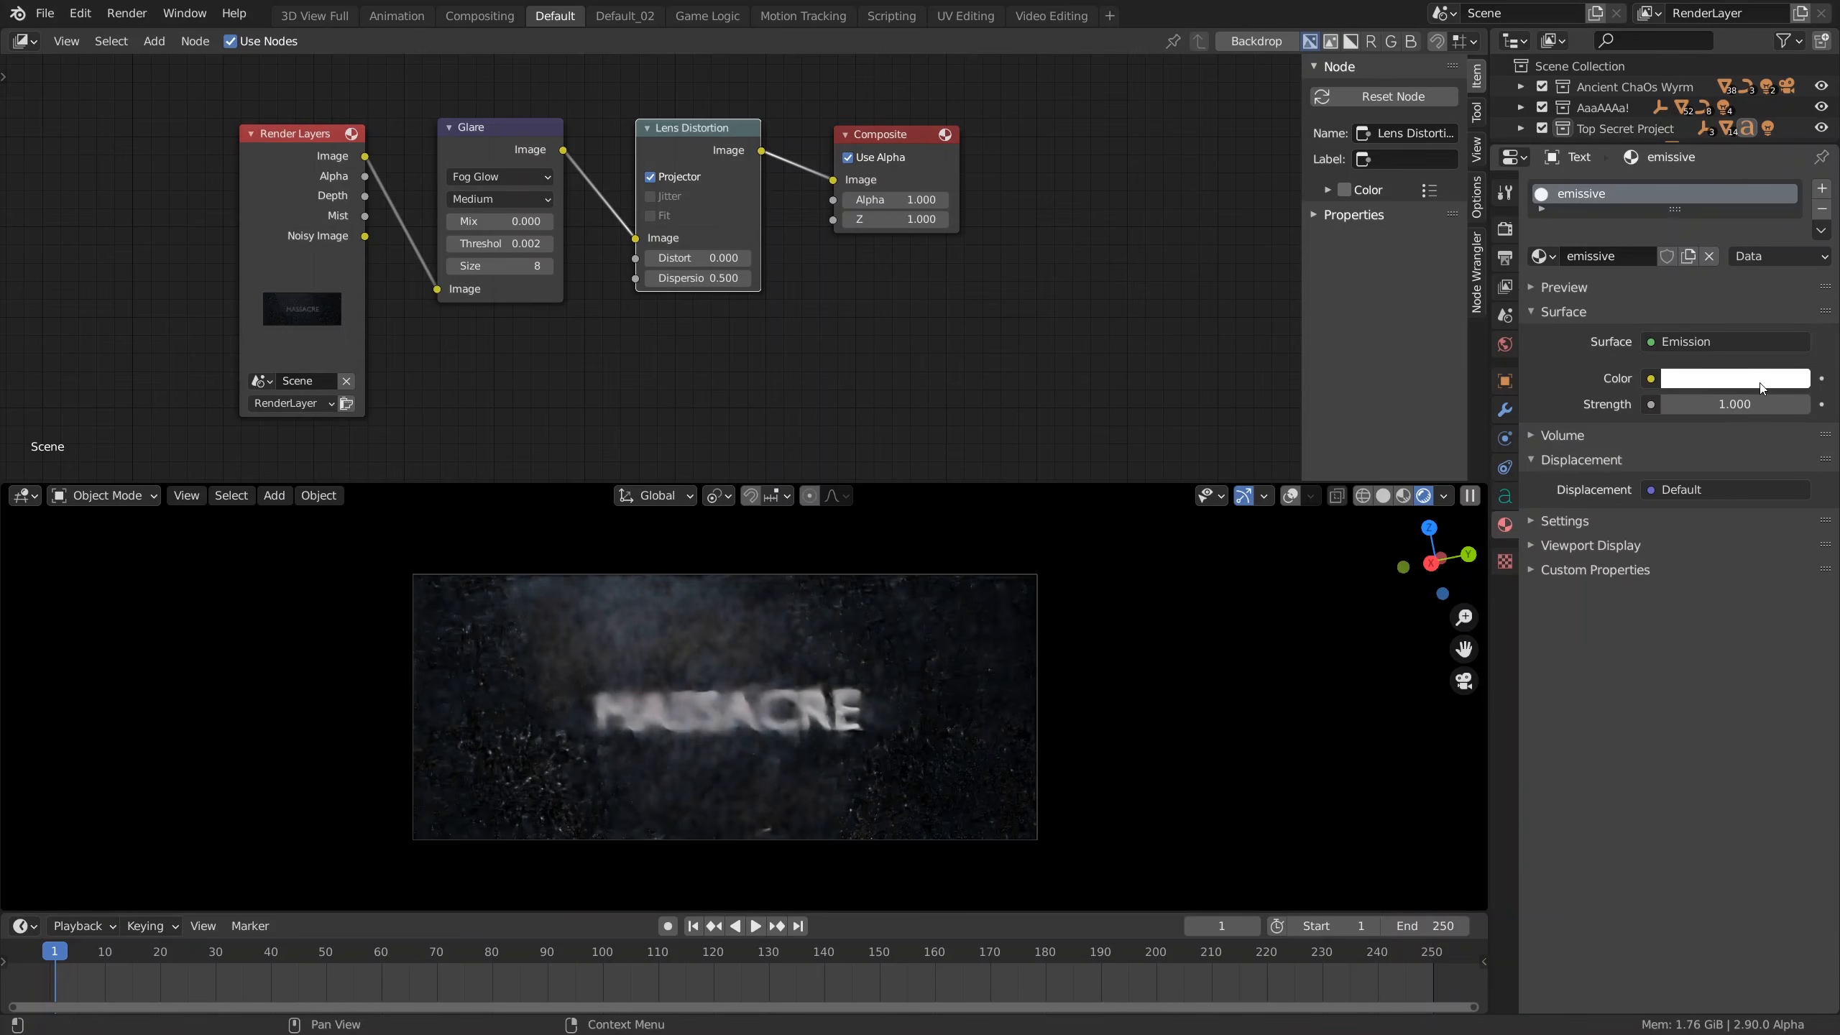
pyautogui.click(1762, 387)
pyautogui.click(1695, 182)
pyautogui.moveTo(1692, 188)
pyautogui.mouseDown()
pyautogui.moveTo(1679, 208)
pyautogui.moveTo(1688, 185)
pyautogui.mouseUp()
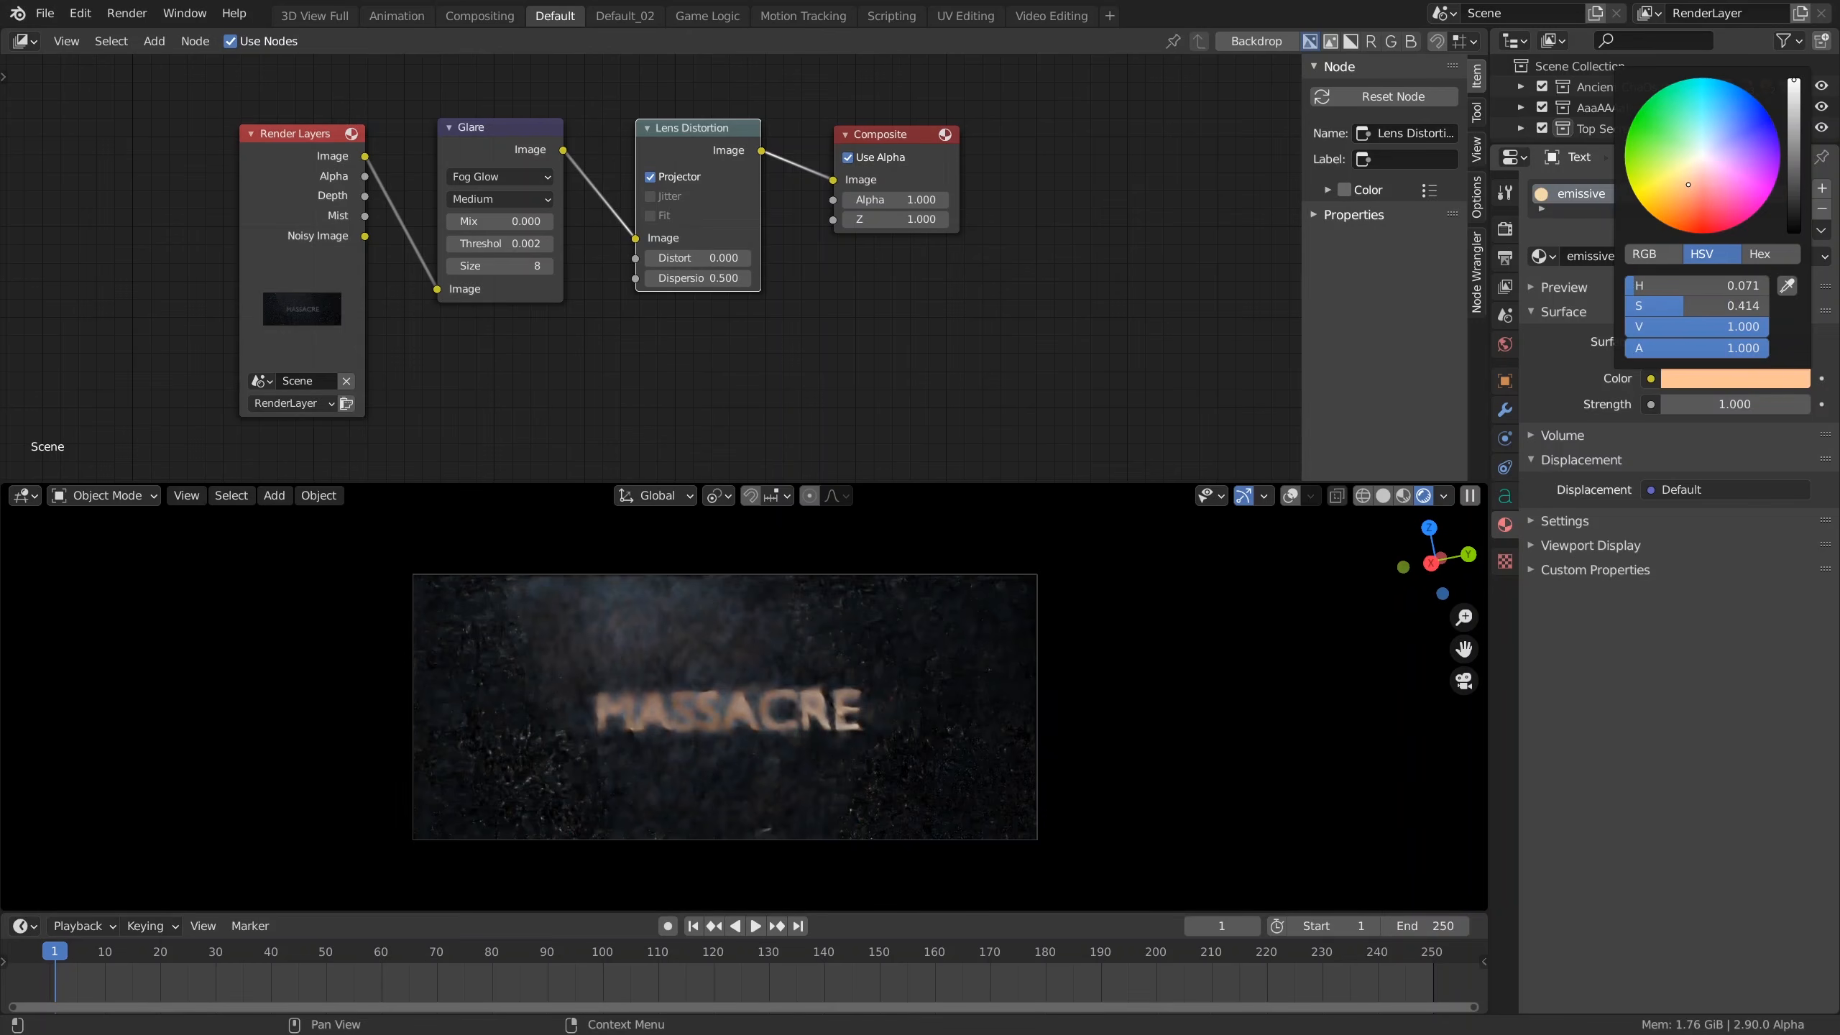
pyautogui.click(1738, 404)
pyautogui.write('5')
pyautogui.press('Return')
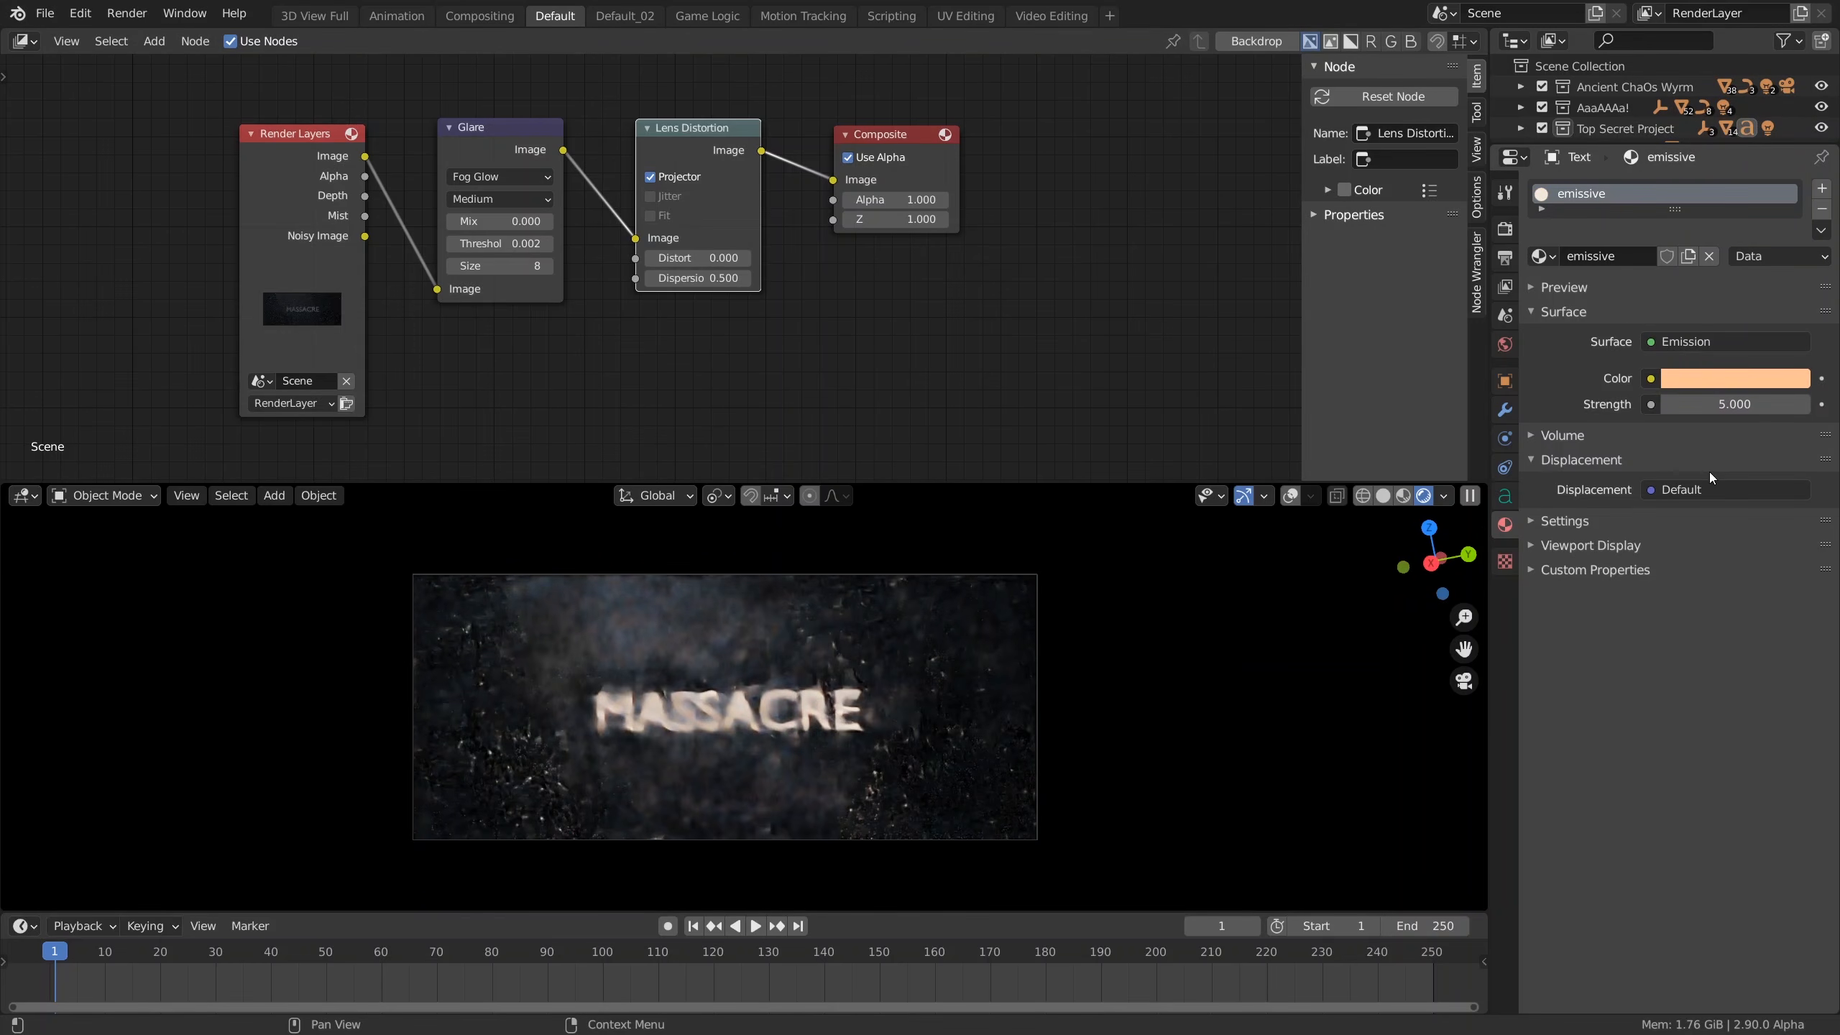
# Step: Deepen the text's emission colour to a saturated orange and render the frame
pyautogui.click(1729, 378)
pyautogui.moveTo(1684, 203); pyautogui.dragTo(1670, 223)
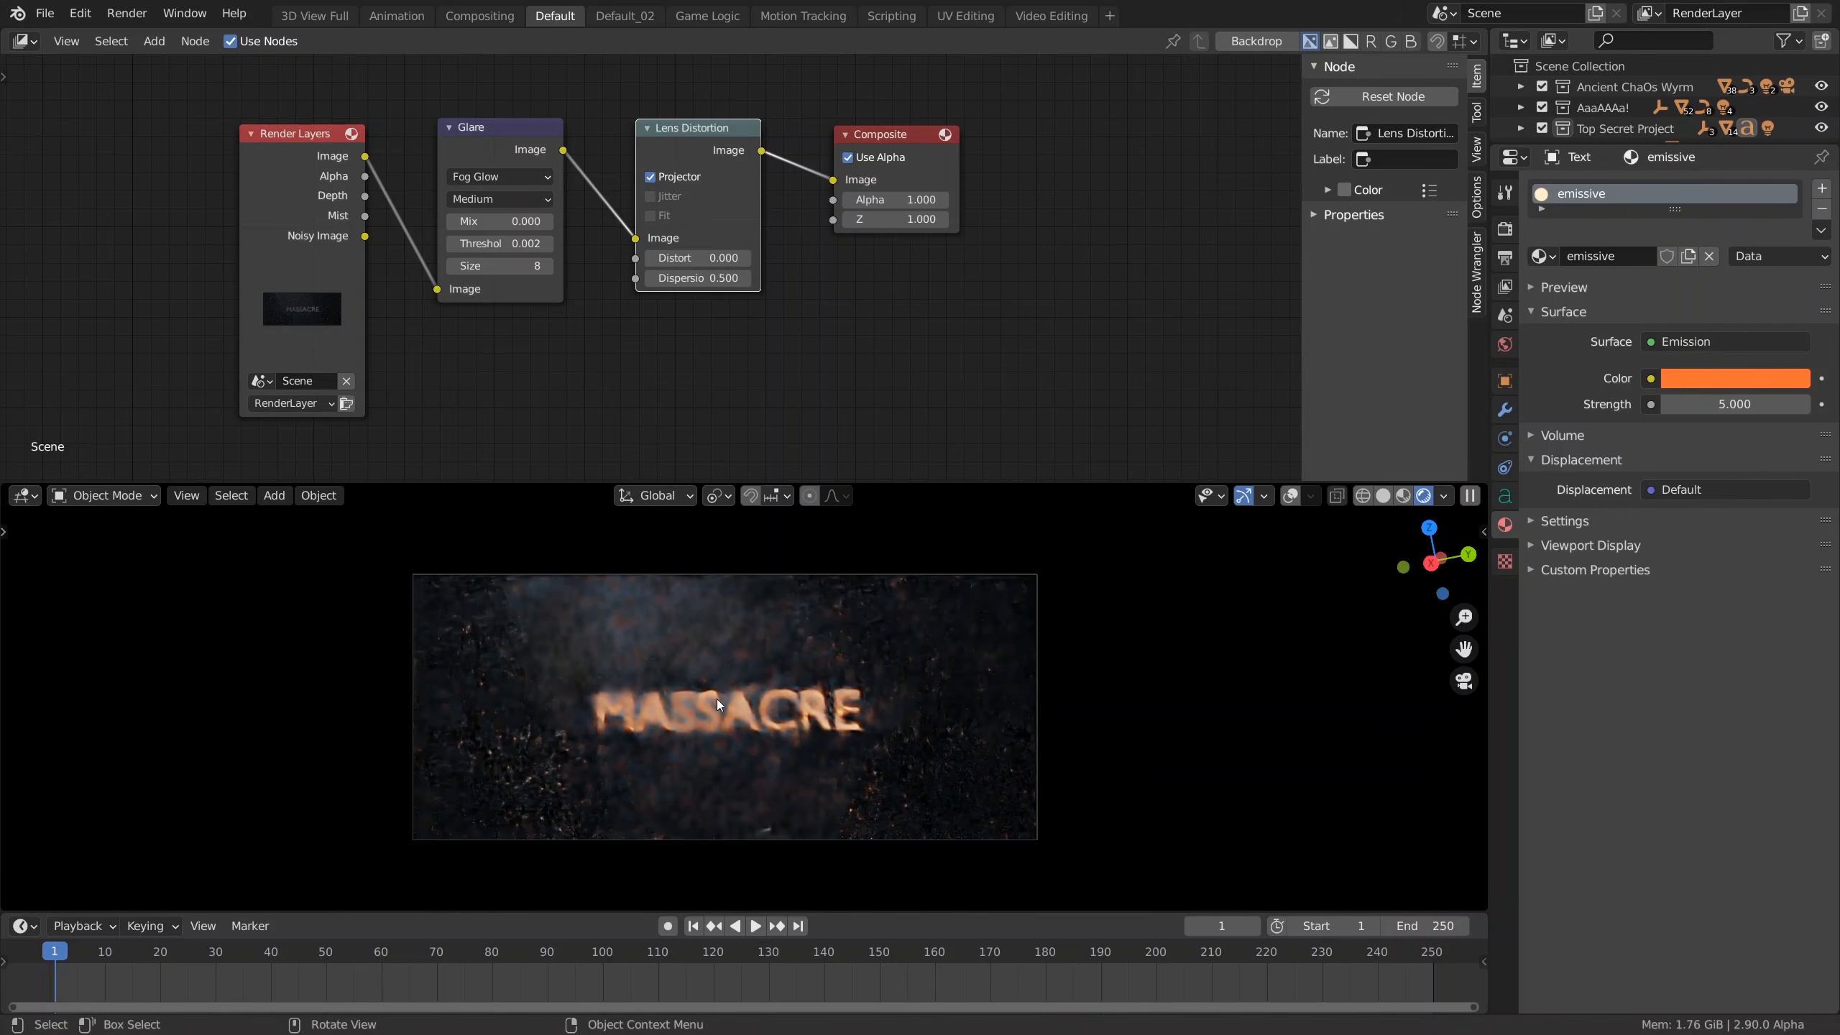
pyautogui.press('F12')
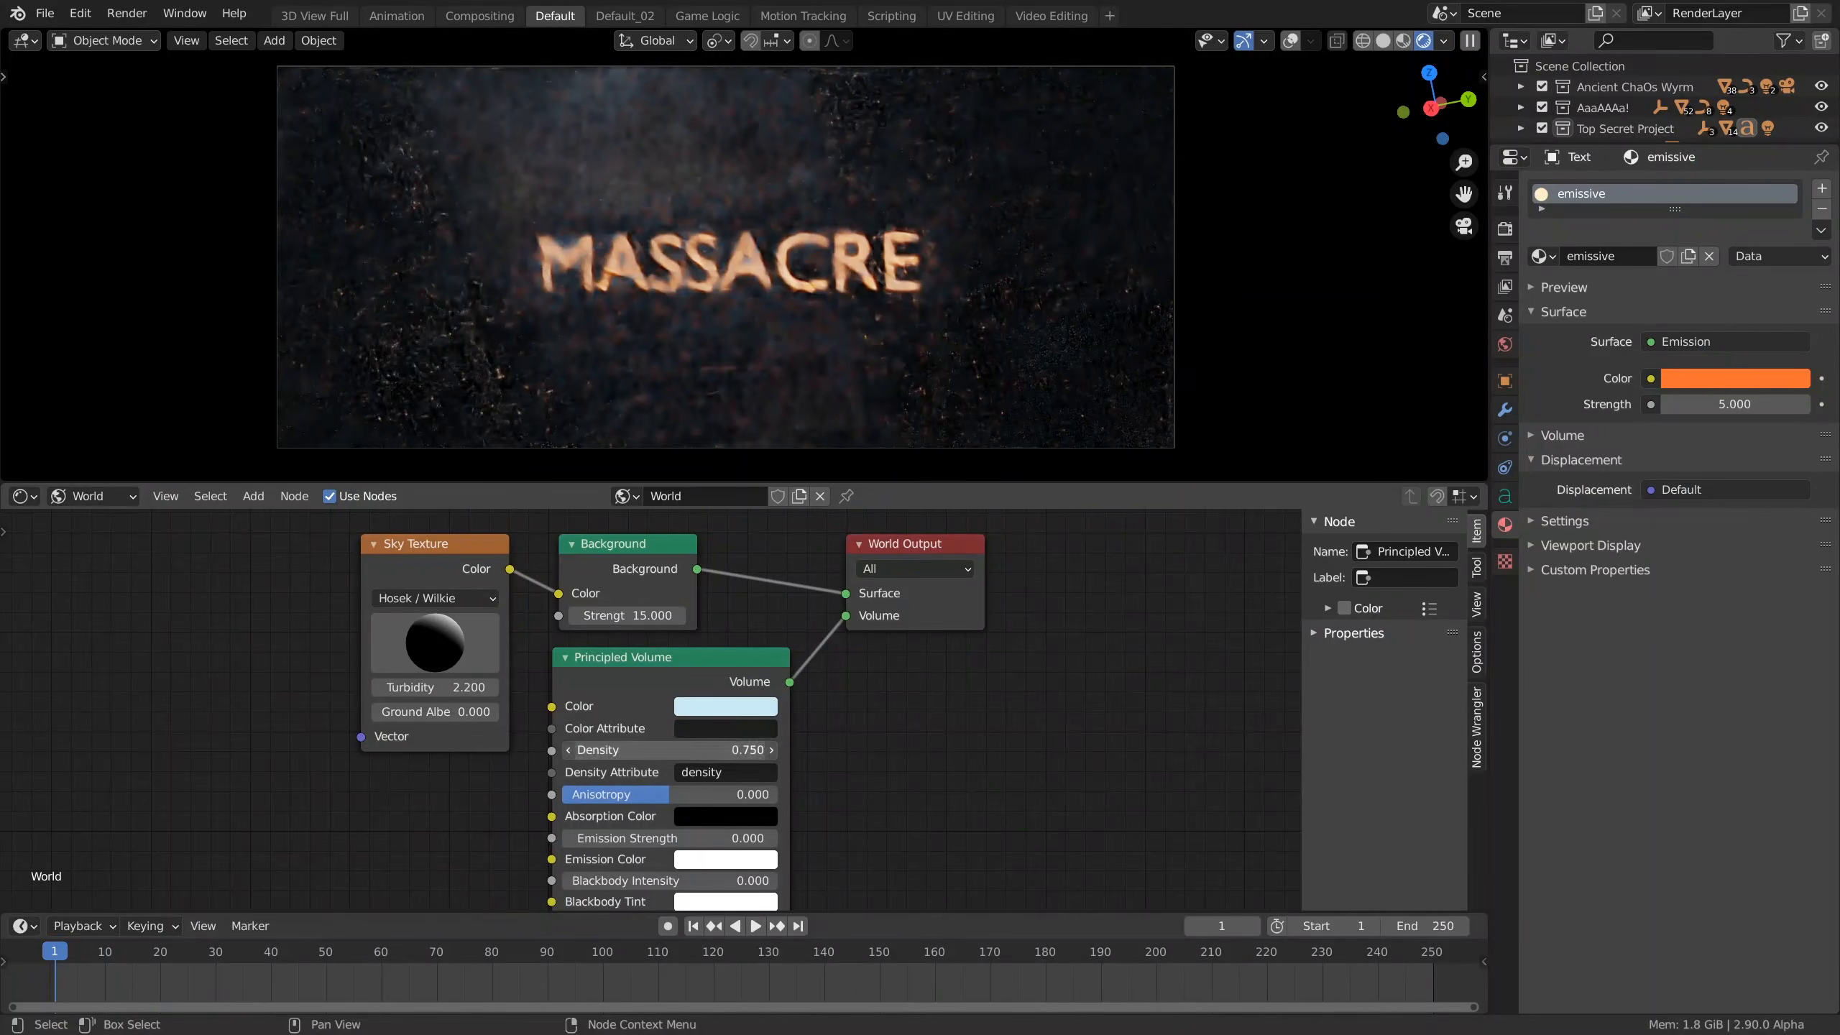
# Step: Adjust the density of the world's Principled Volume and try moving the MASSACRE text along its local Z axis
pyautogui.moveTo(670, 750); pyautogui.dragTo(675, 750)
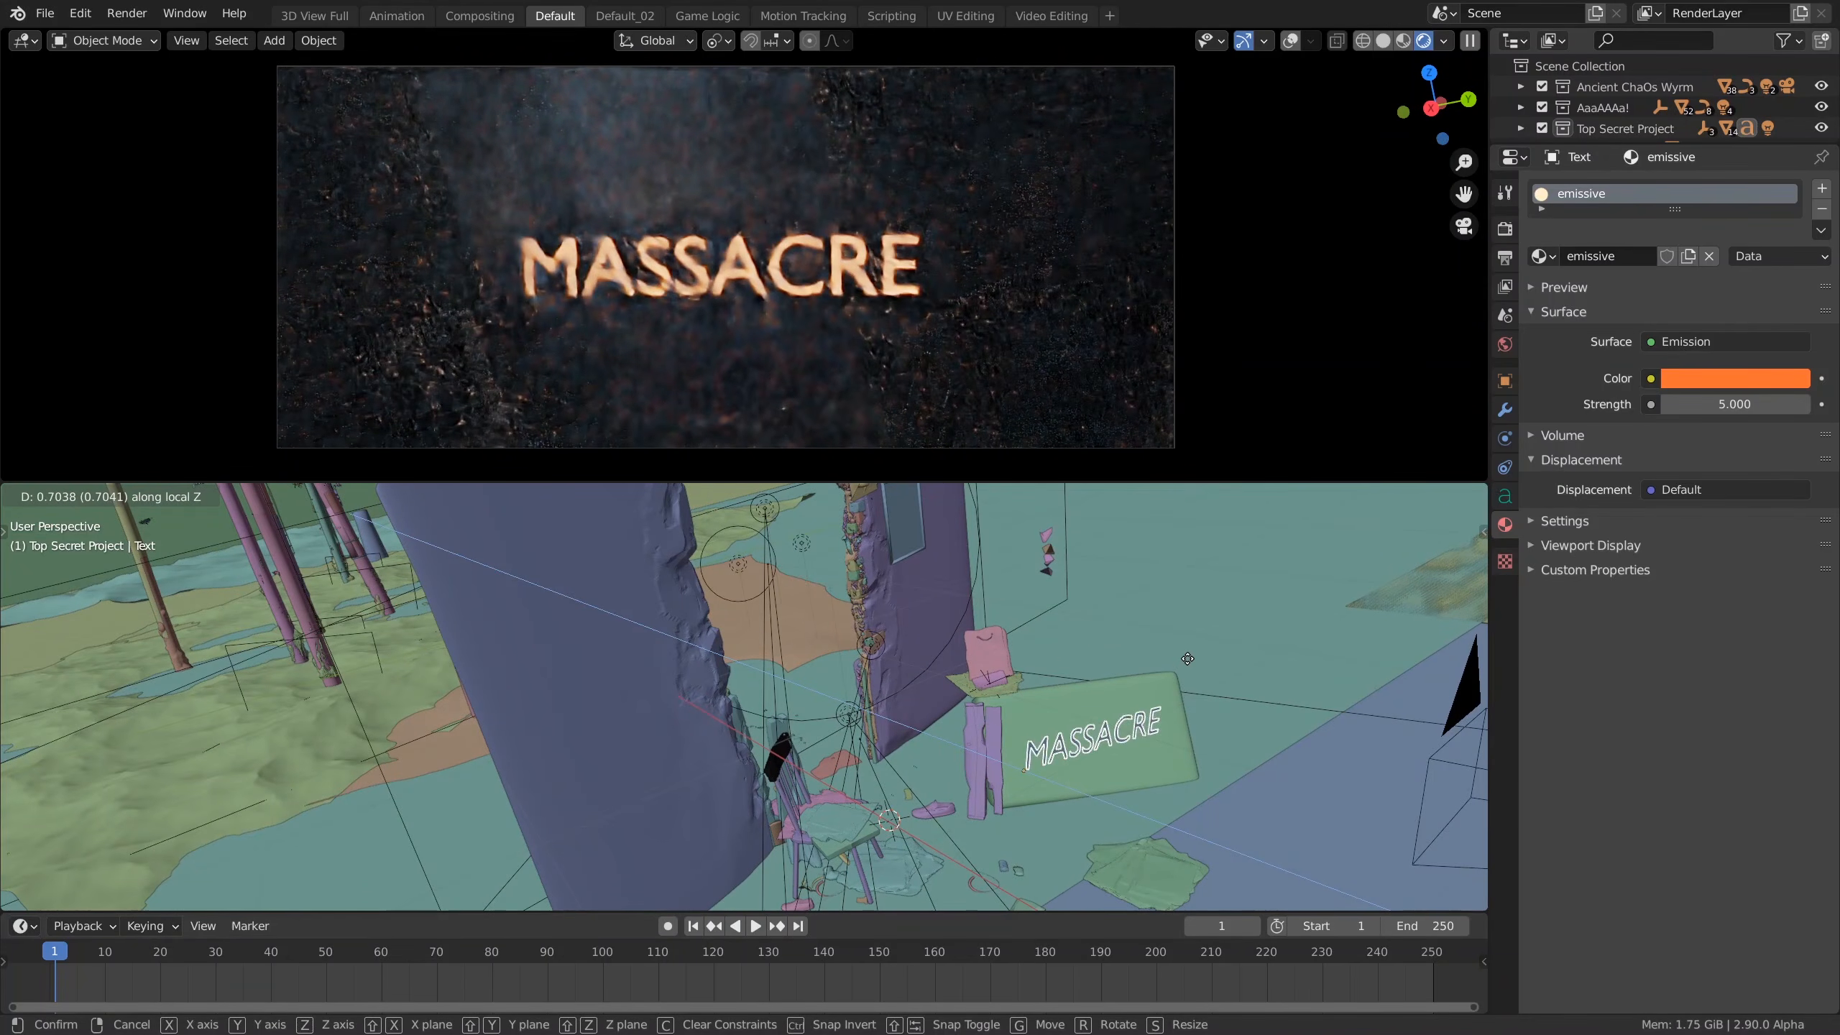
pyautogui.rightClick(1380, 696)
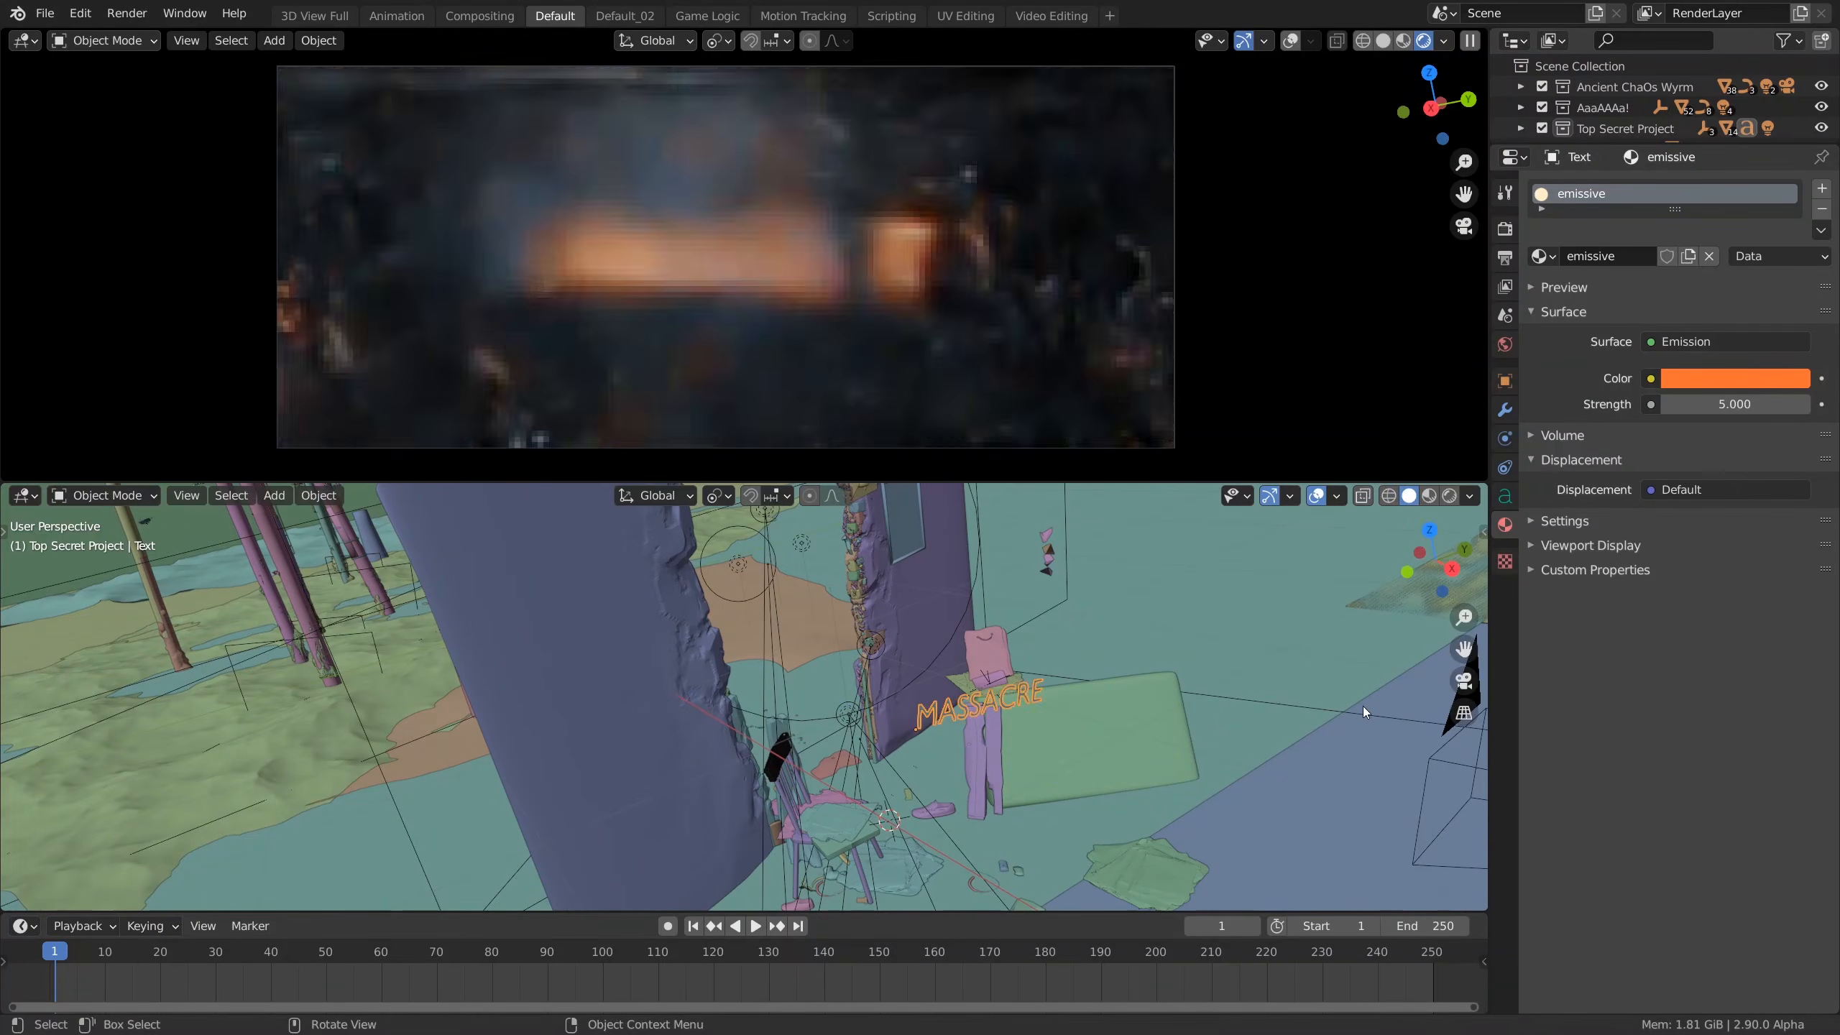
# Step: Render the frame into Slot 2 at 40% resolution
pyautogui.click(1506, 258)
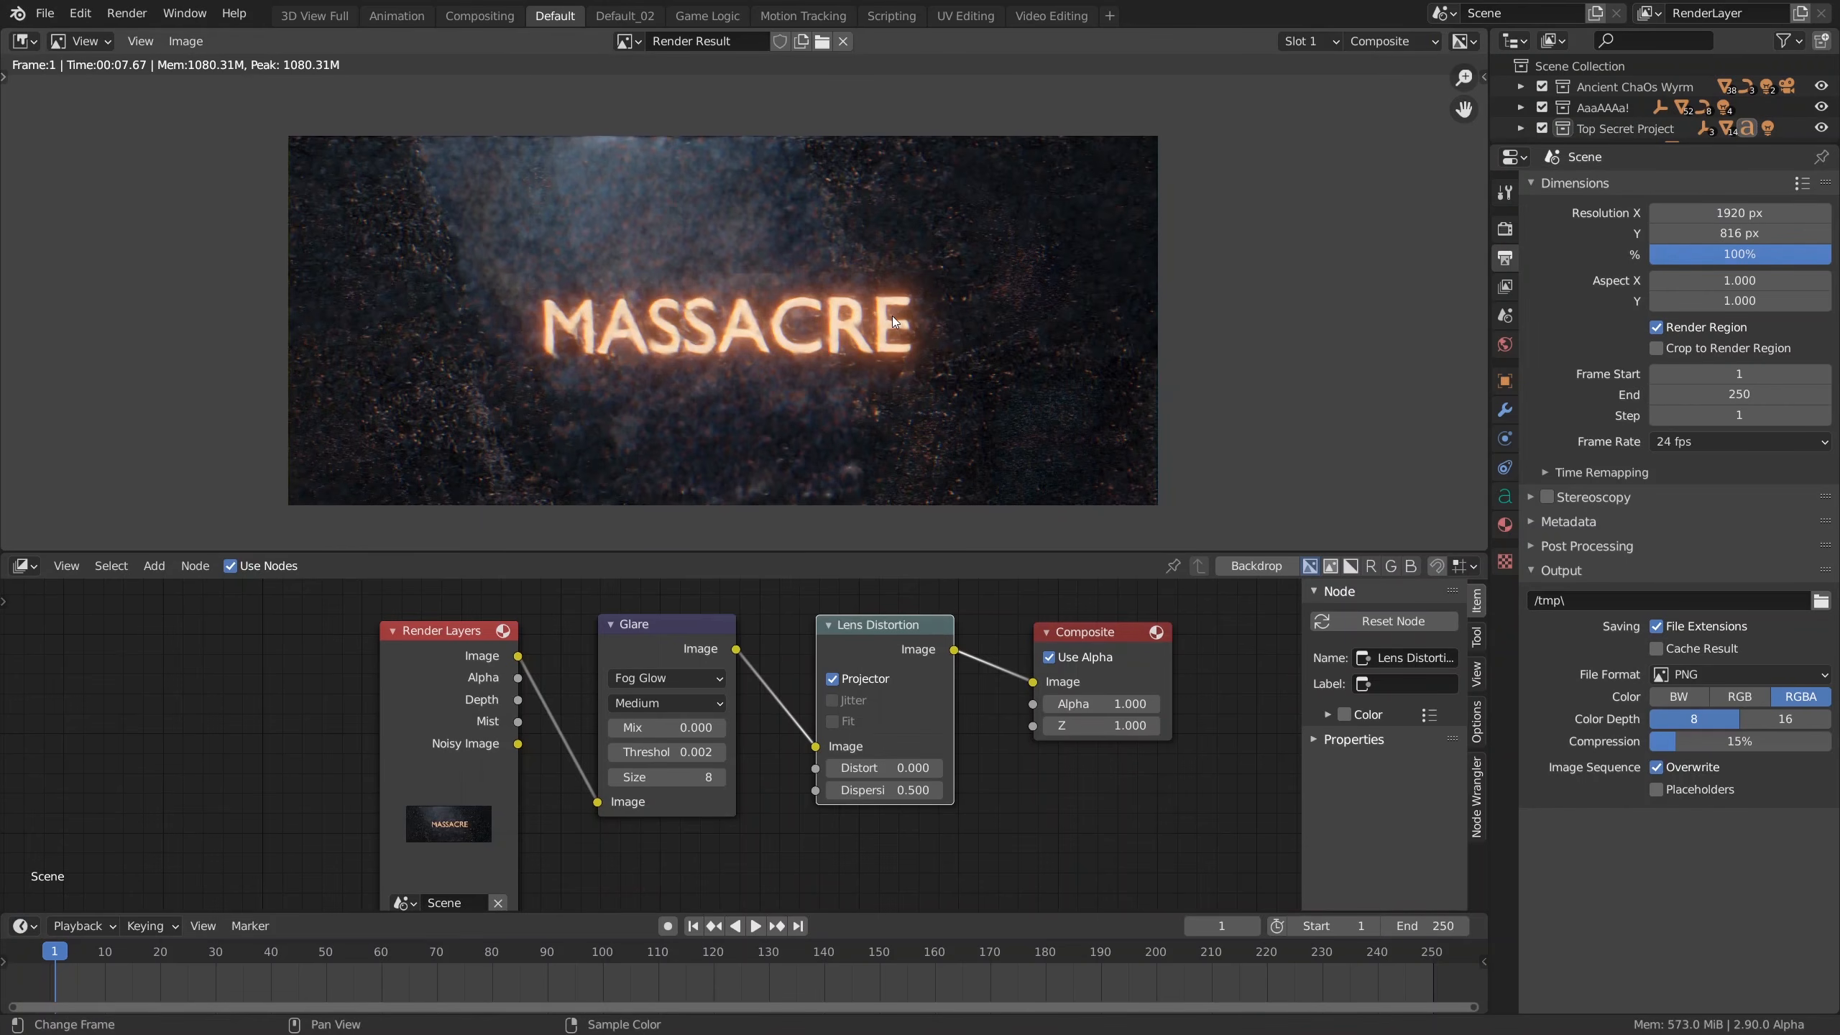
pyautogui.click(1304, 41)
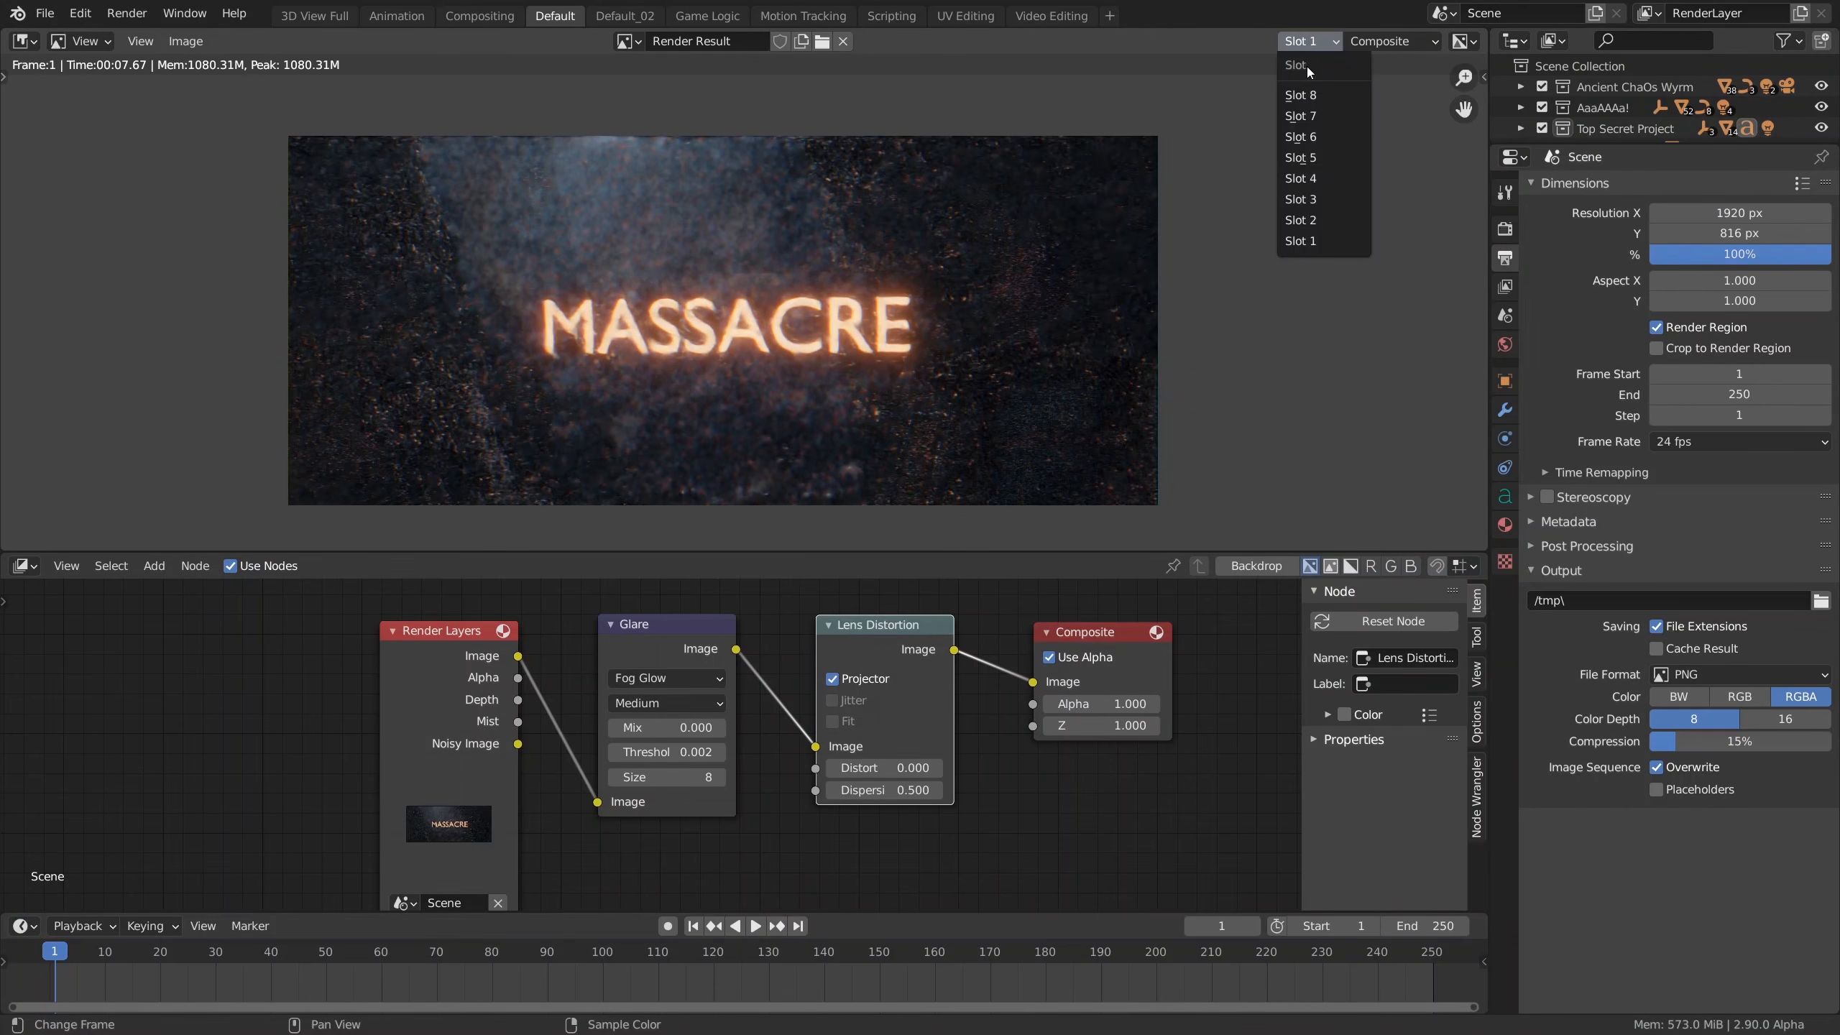
pyautogui.click(1326, 220)
pyautogui.click(1742, 255)
pyautogui.write('40')
pyautogui.press('Return')
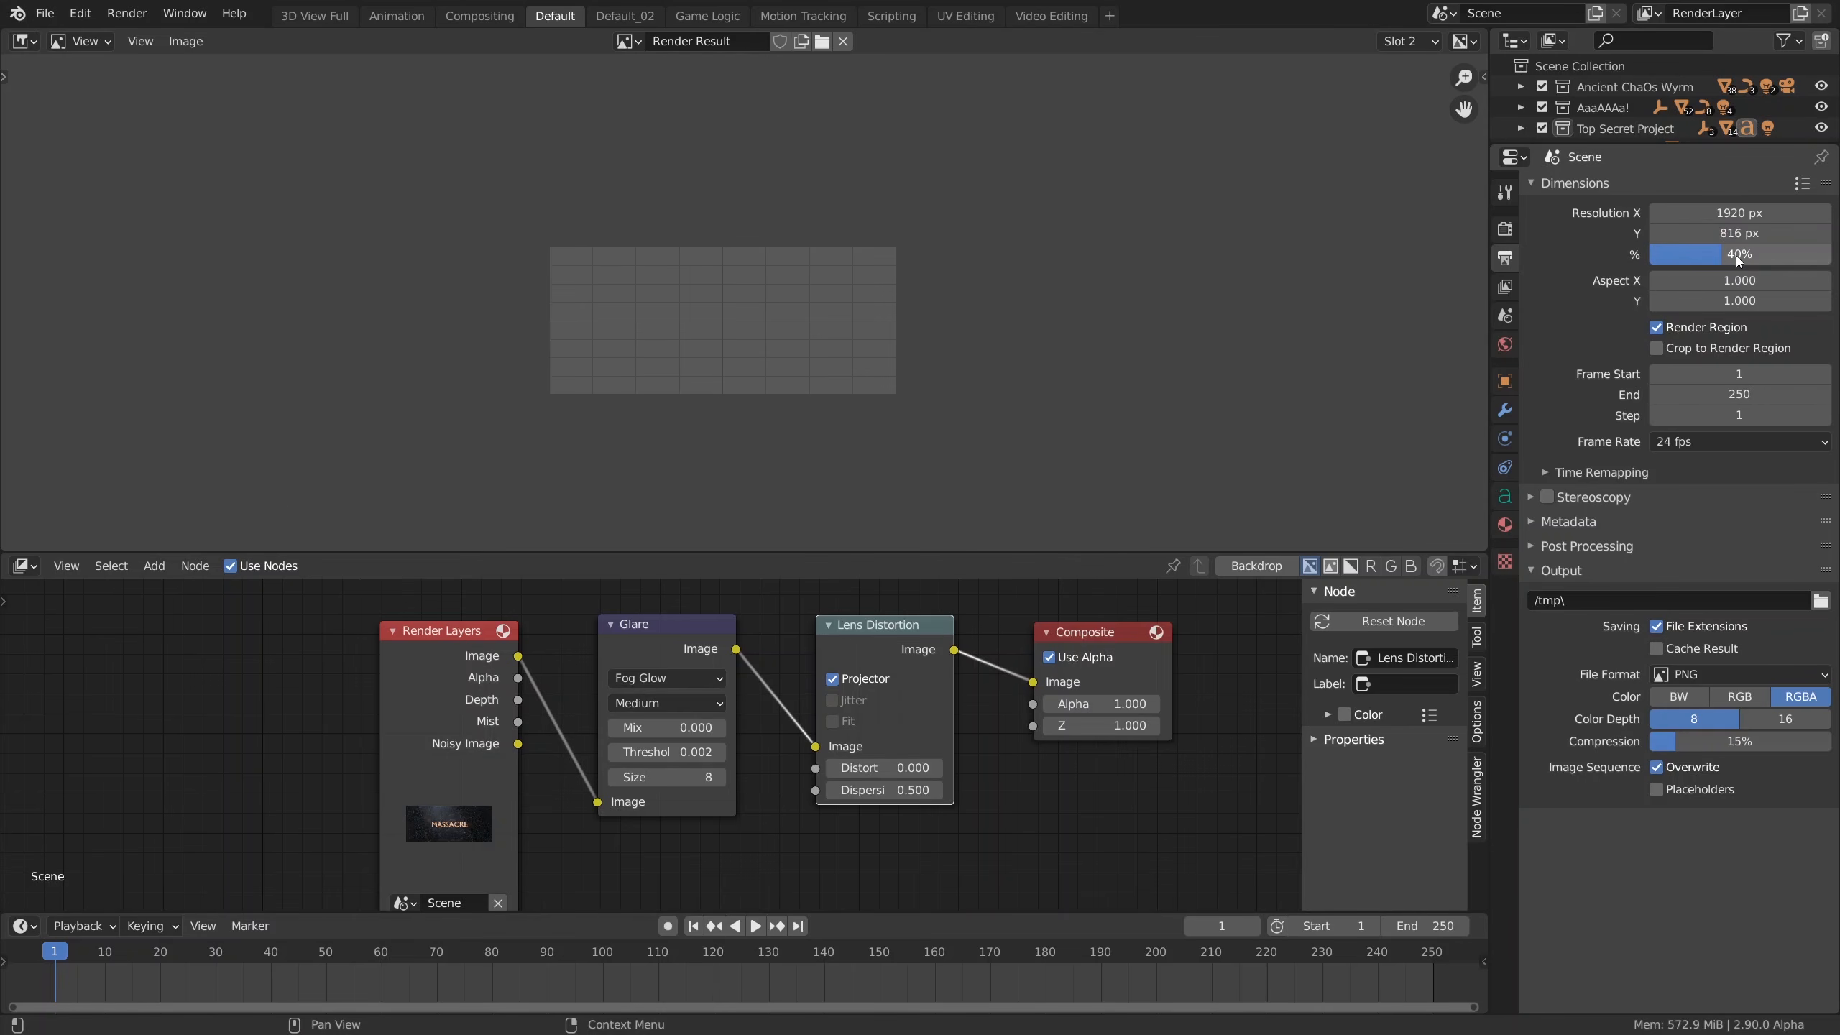
pyautogui.press('F12')
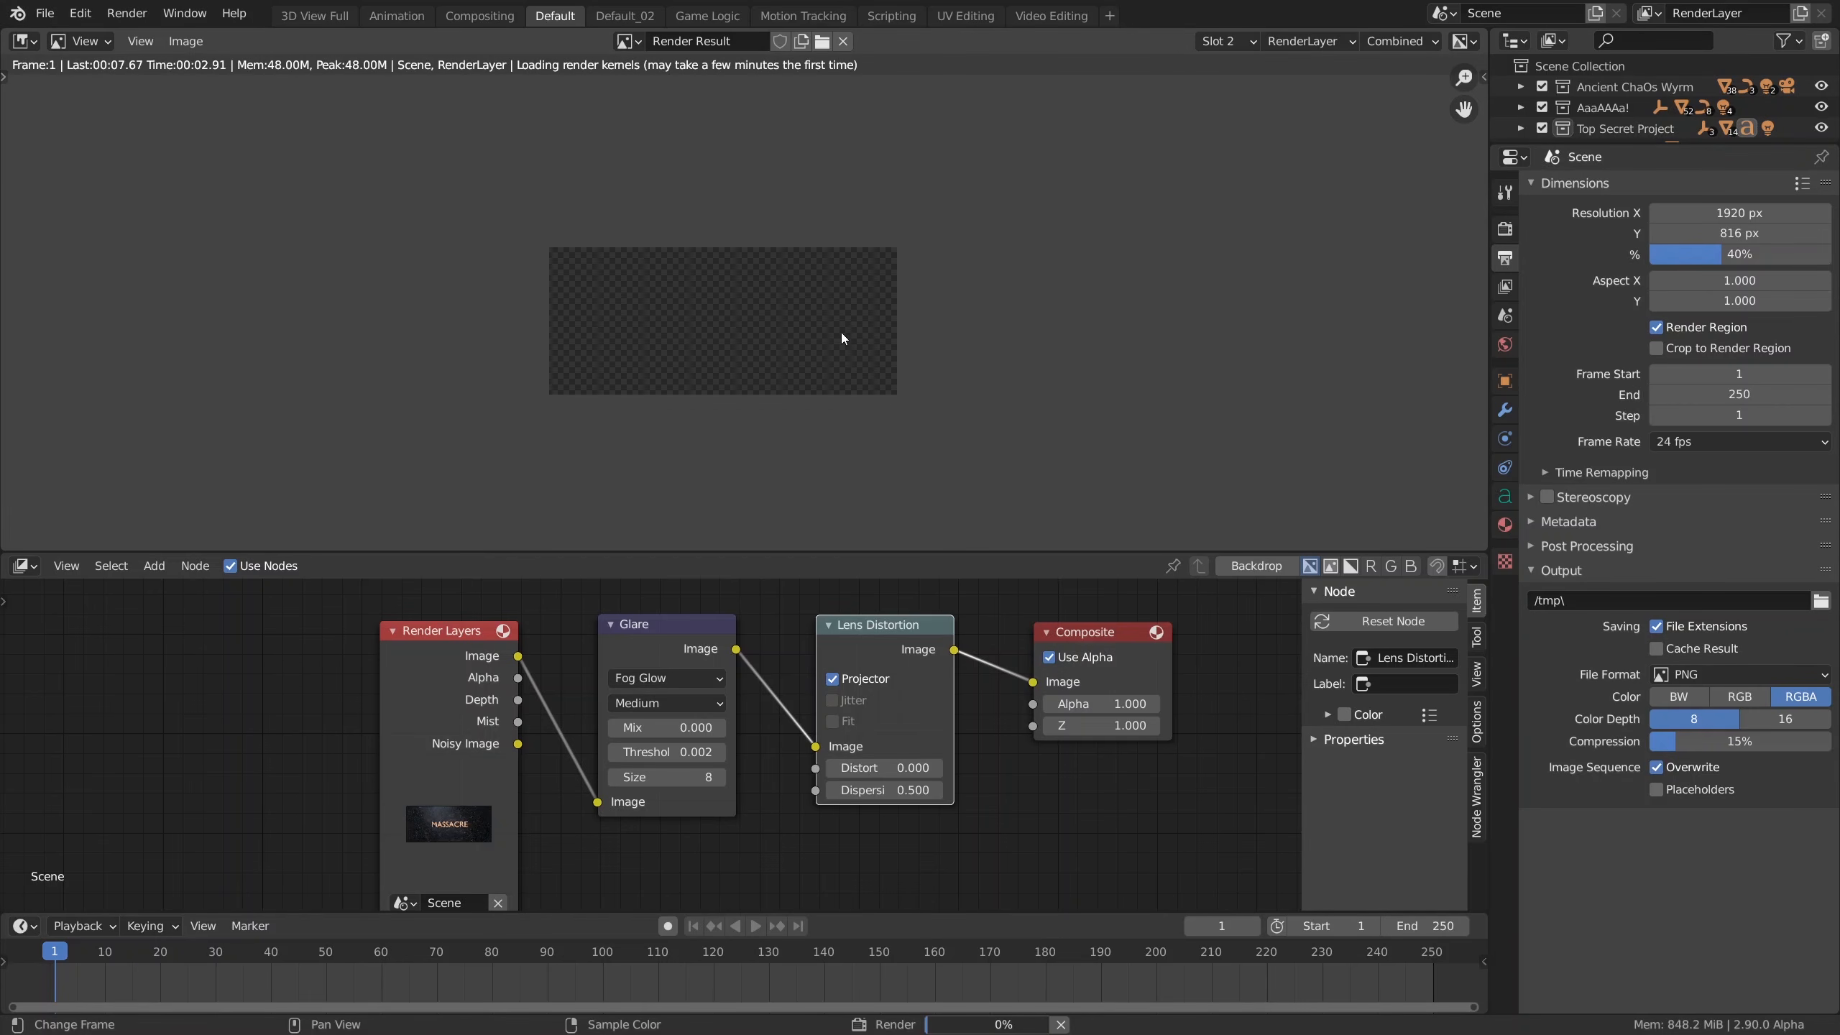
# Step: Compare the Slot 1 and Slot 2 renders up close, examining the text's sharpness and denoising artifacts
pyautogui.scroll(4, 761, 312)
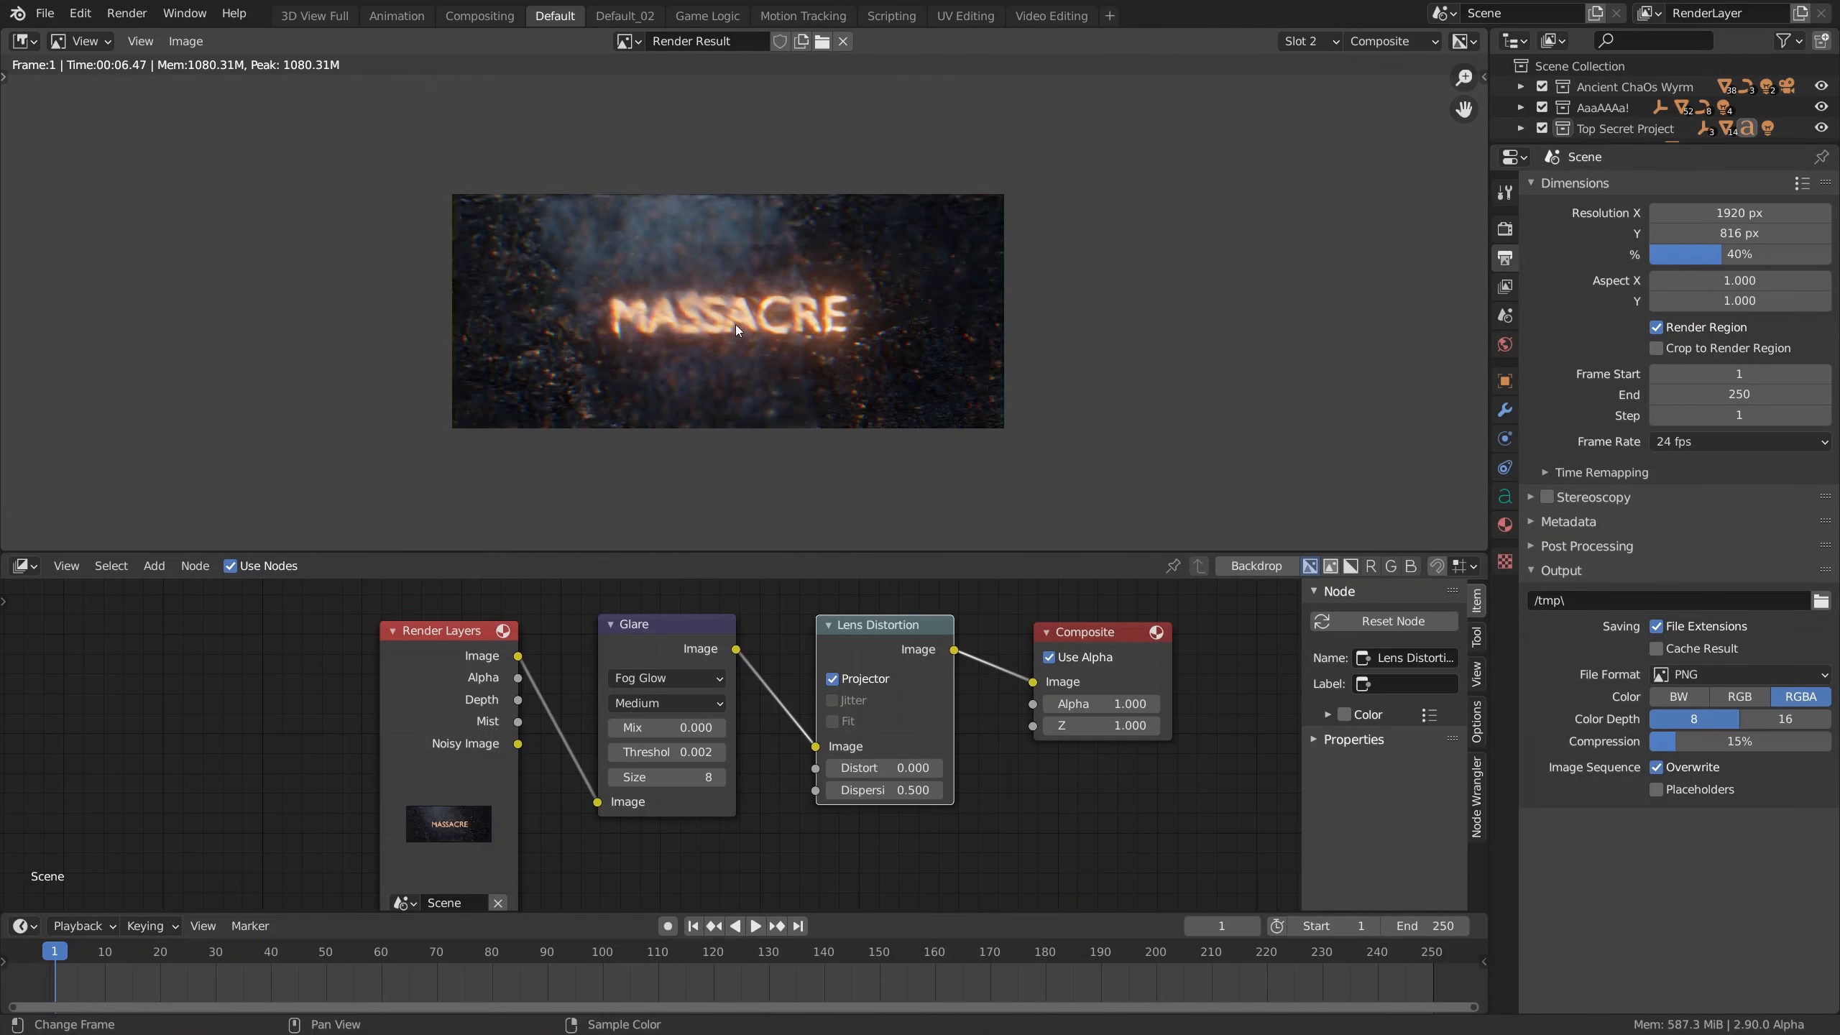
pyautogui.press('j')
pyautogui.press('j')
pyautogui.press('j')
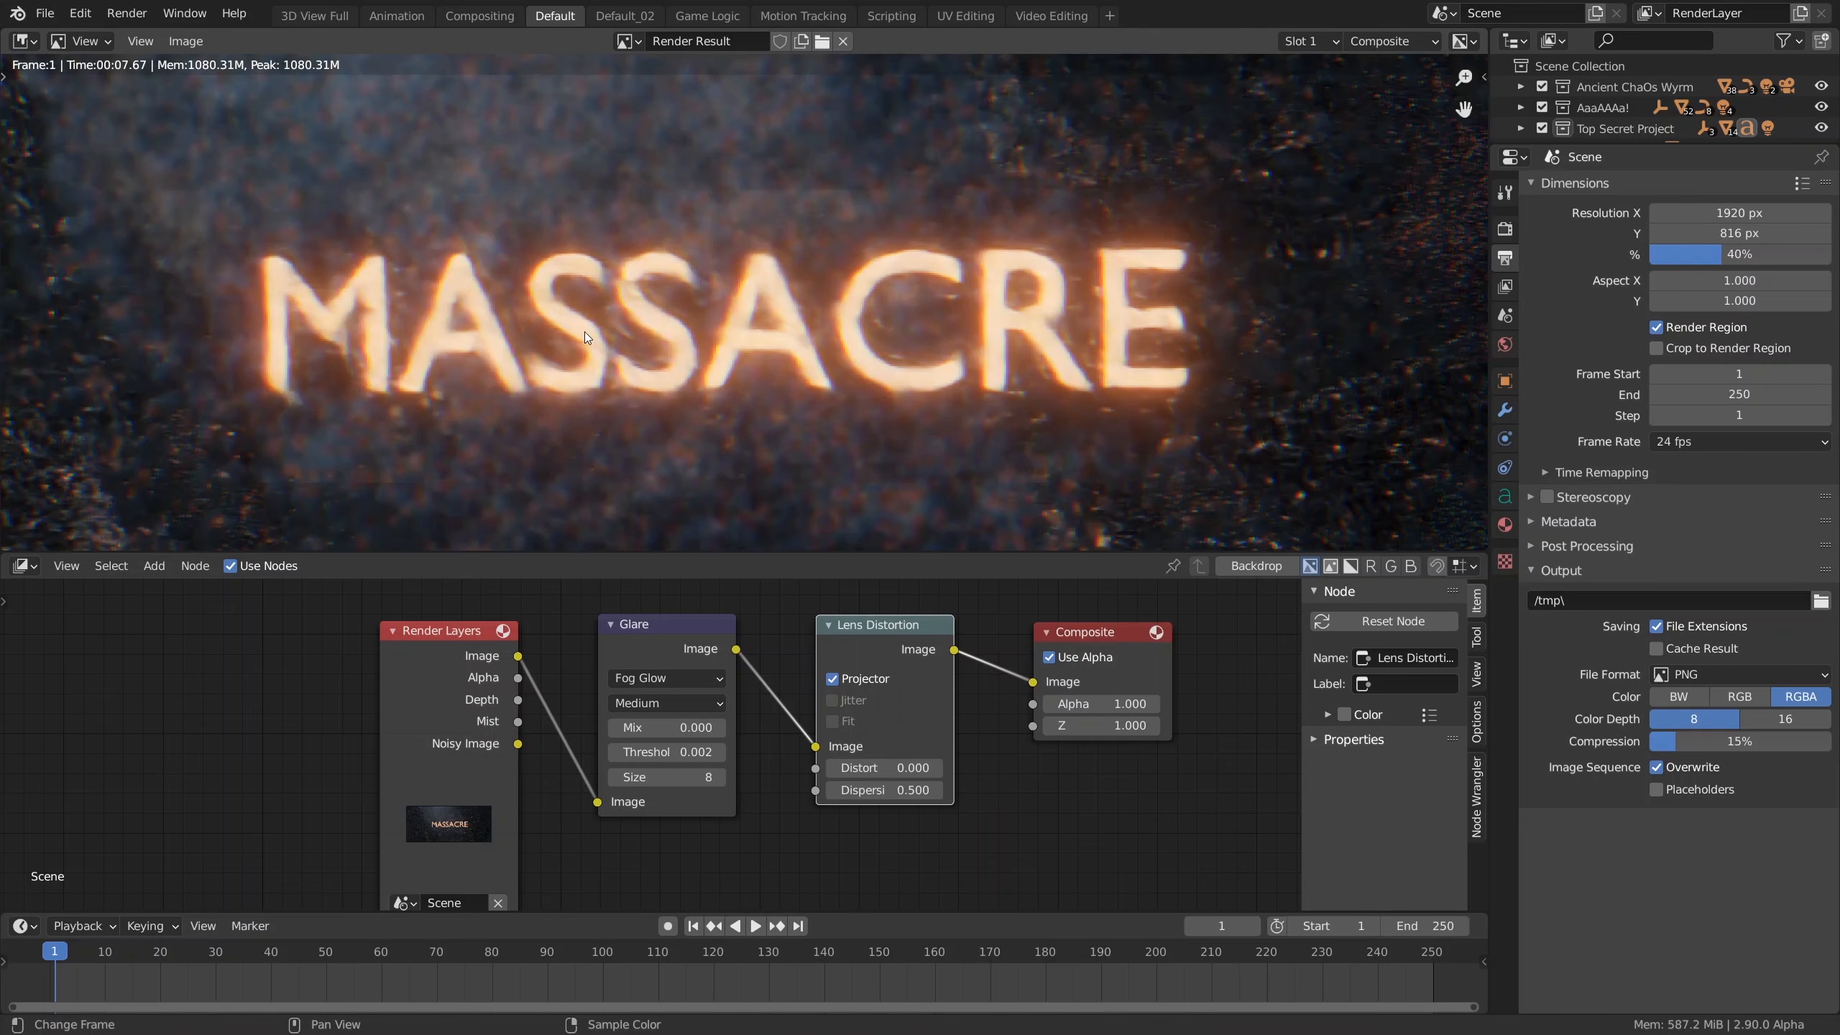
pyautogui.press('j')
pyautogui.scroll(3, 696, 313)
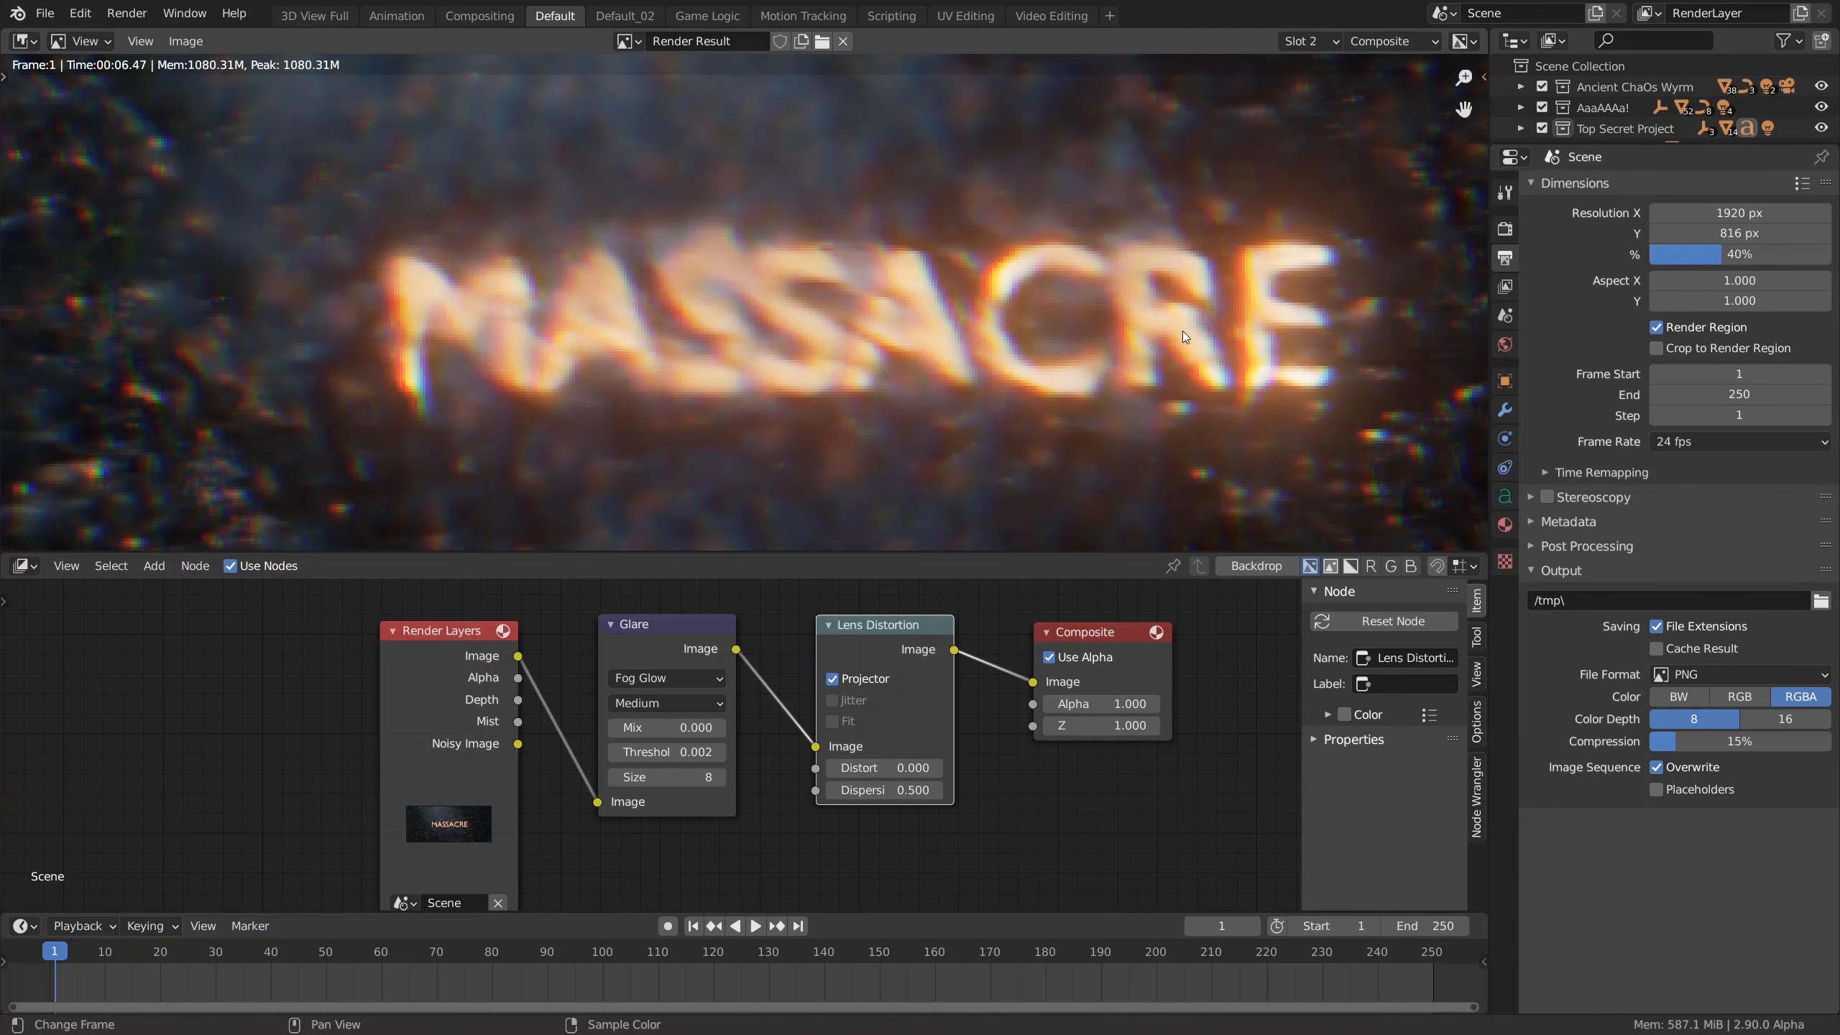
pyautogui.scroll(-5, 1208, 334)
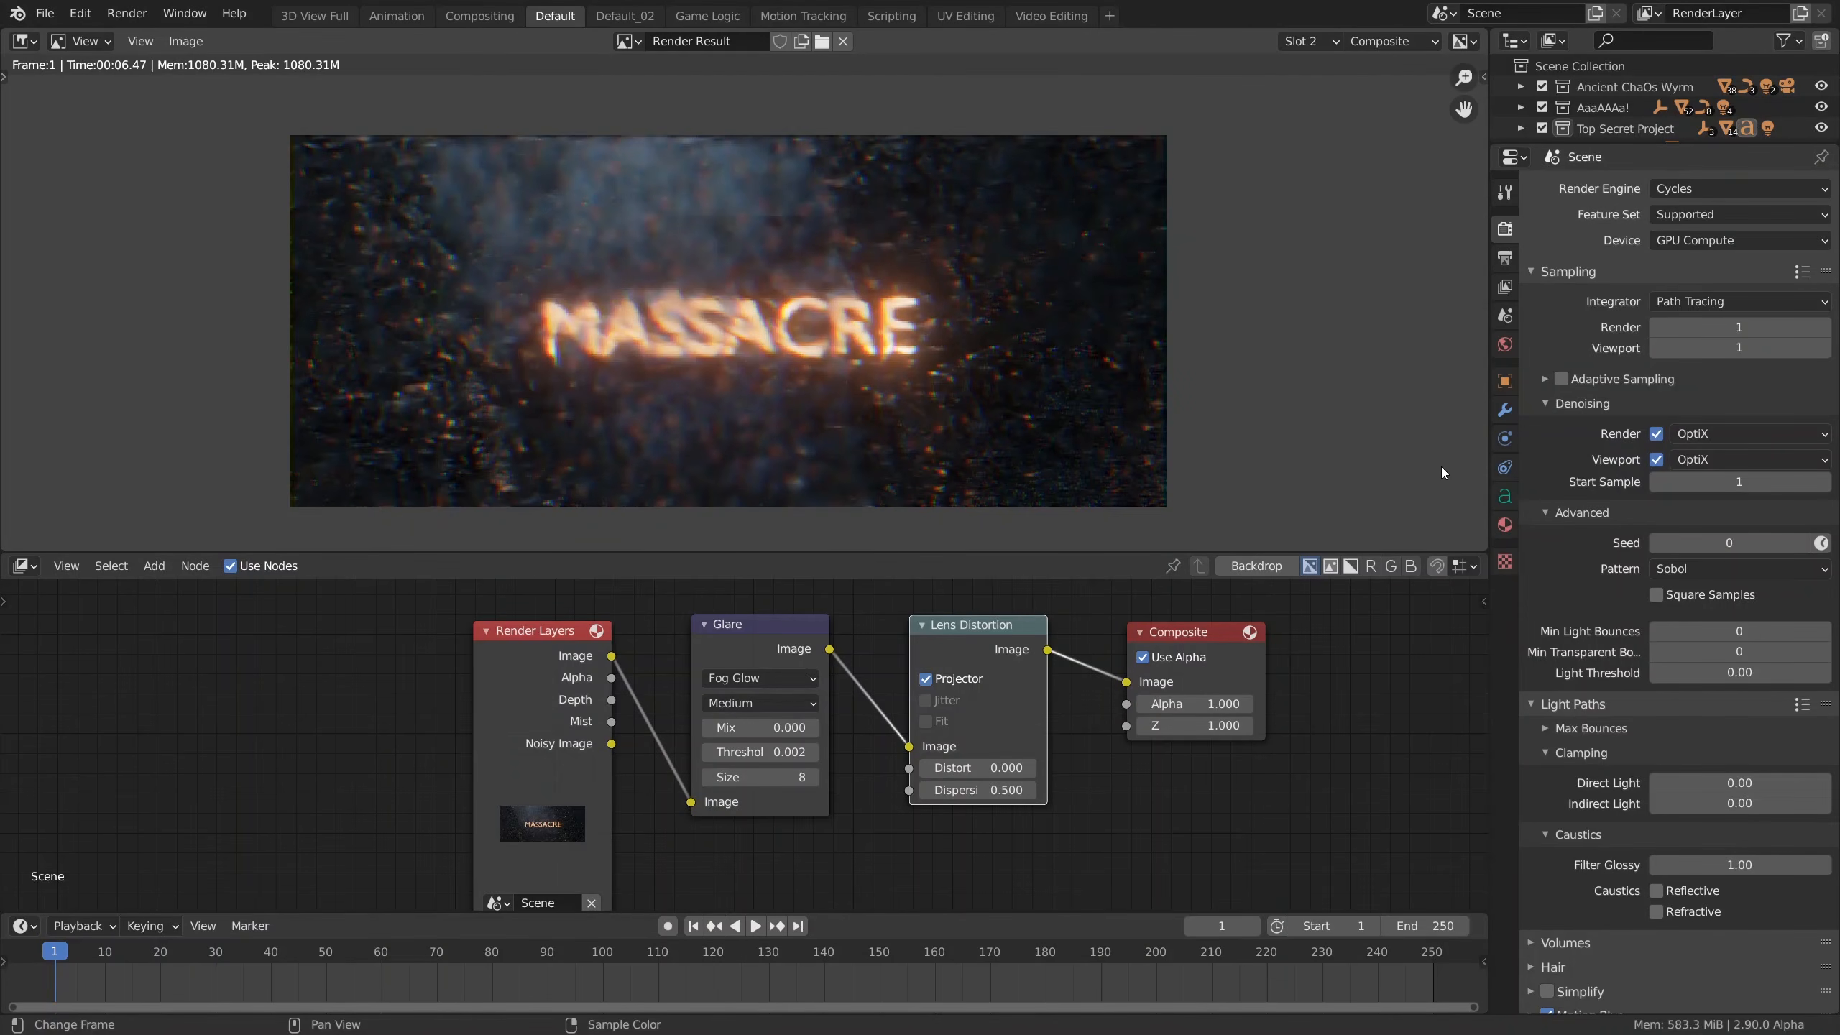
# Step: Enable the animated noise seed and set the output to TIFF files in D:\257_noise_tutorial\feedback\anim_02\
pyautogui.click(1821, 545)
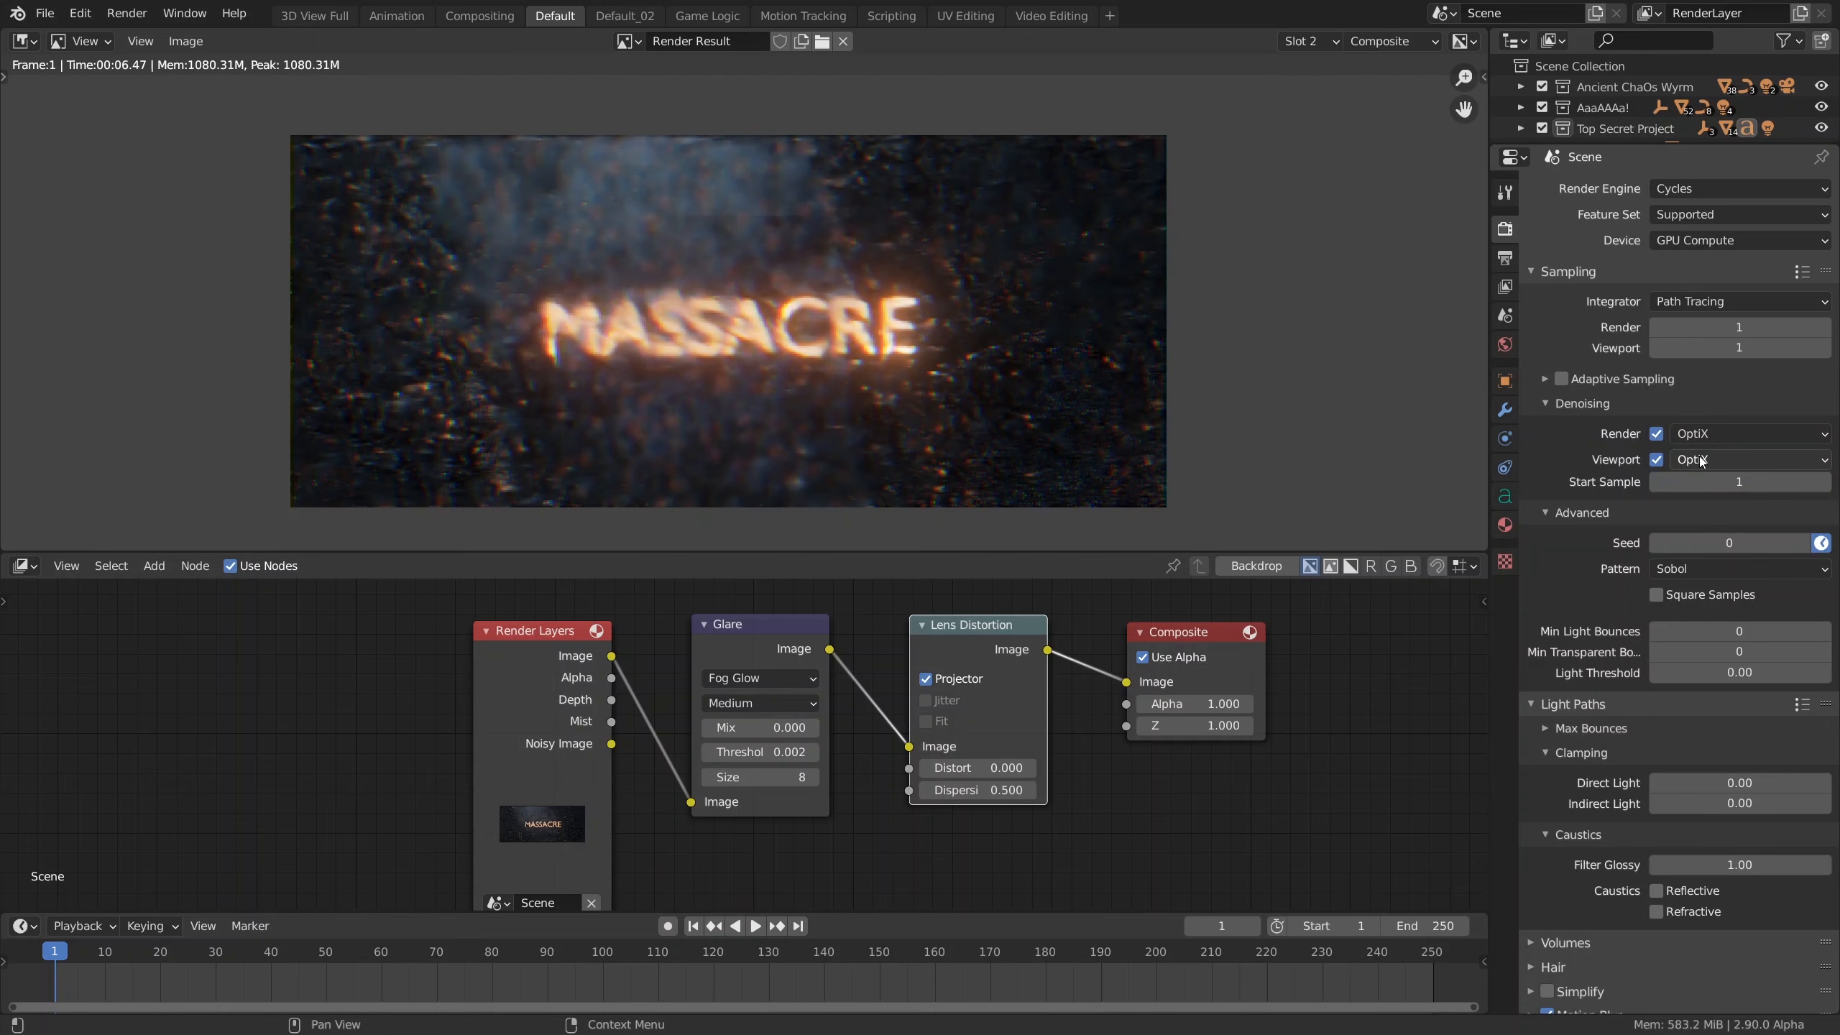
pyautogui.click(1504, 258)
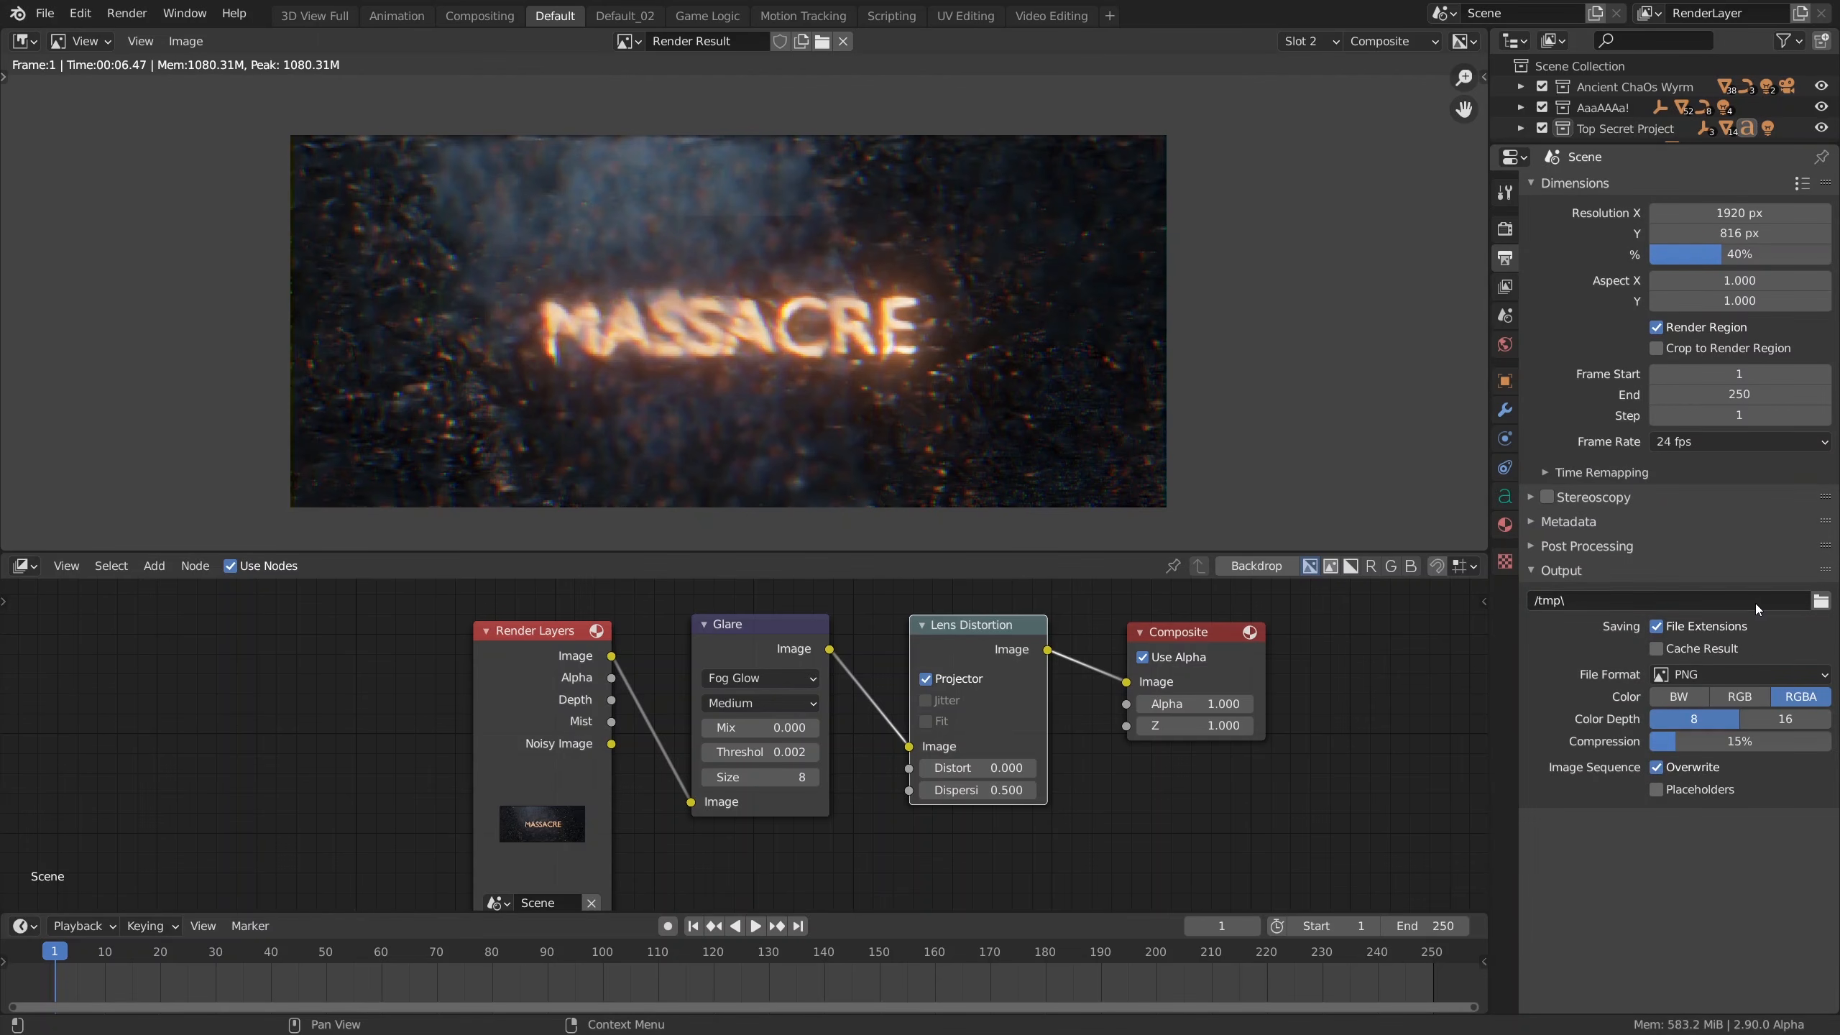
pyautogui.click(1774, 676)
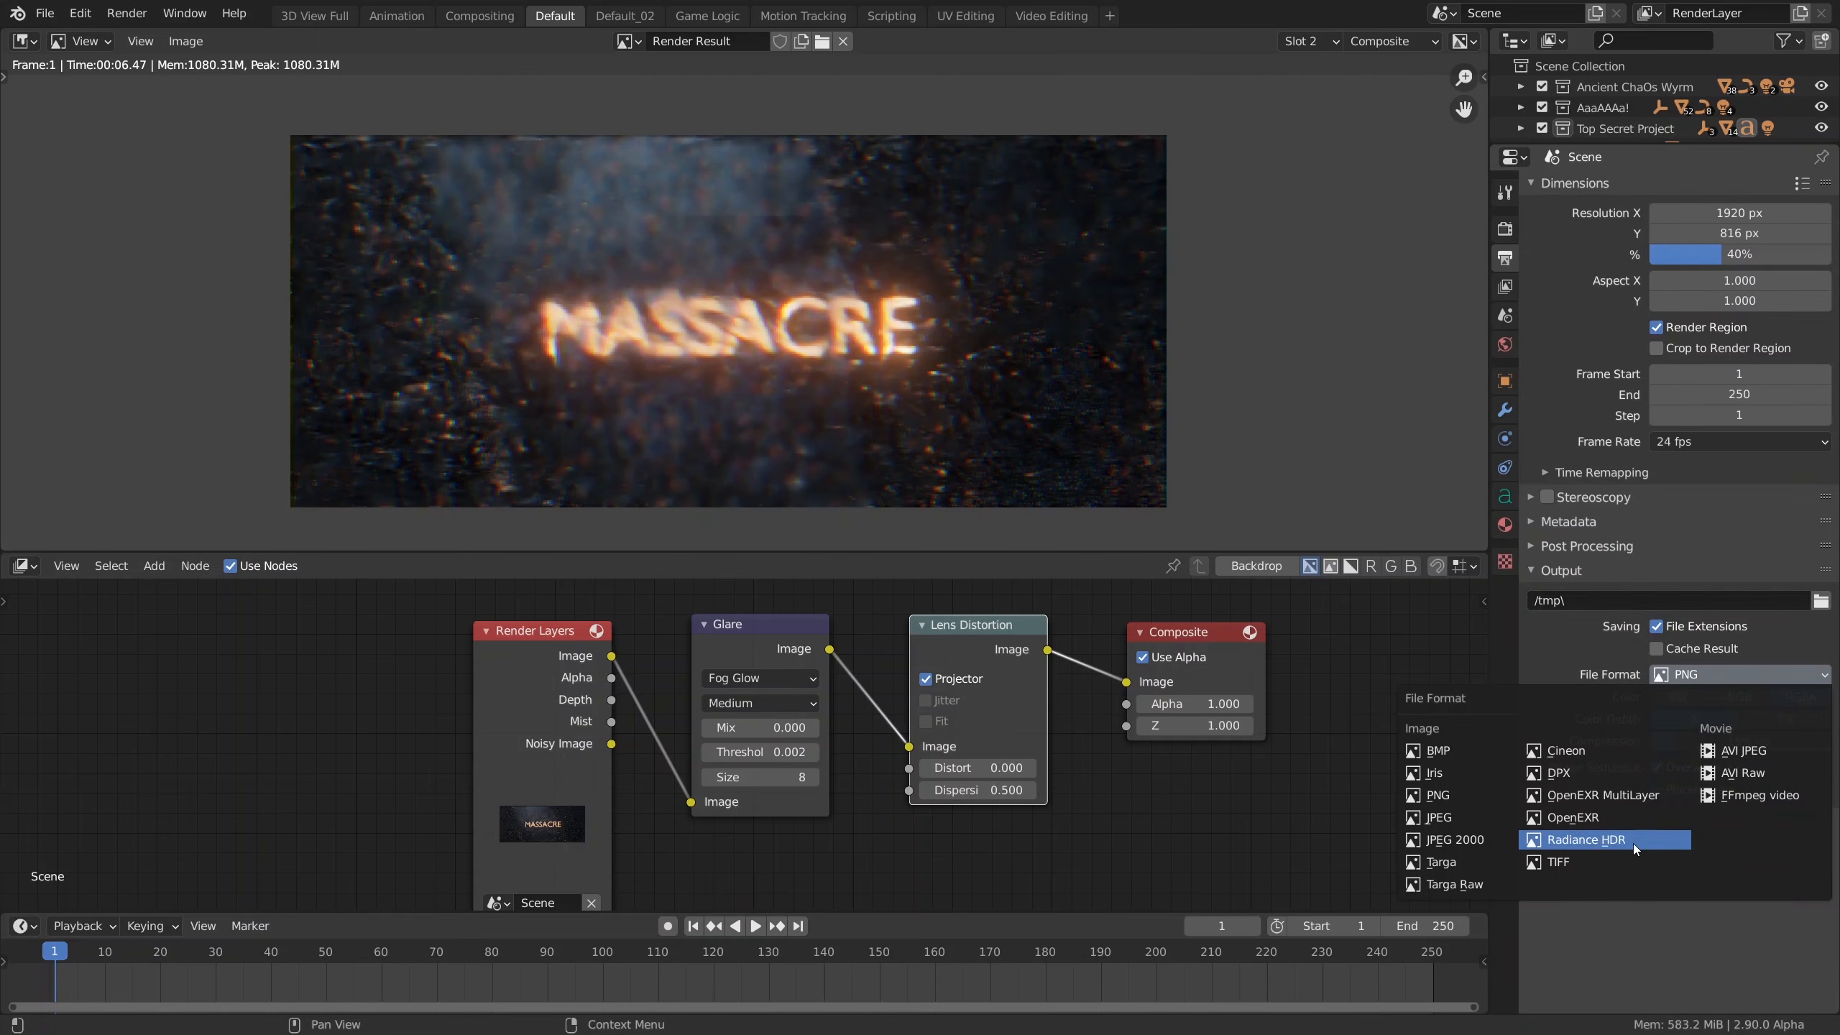
pyautogui.click(1616, 860)
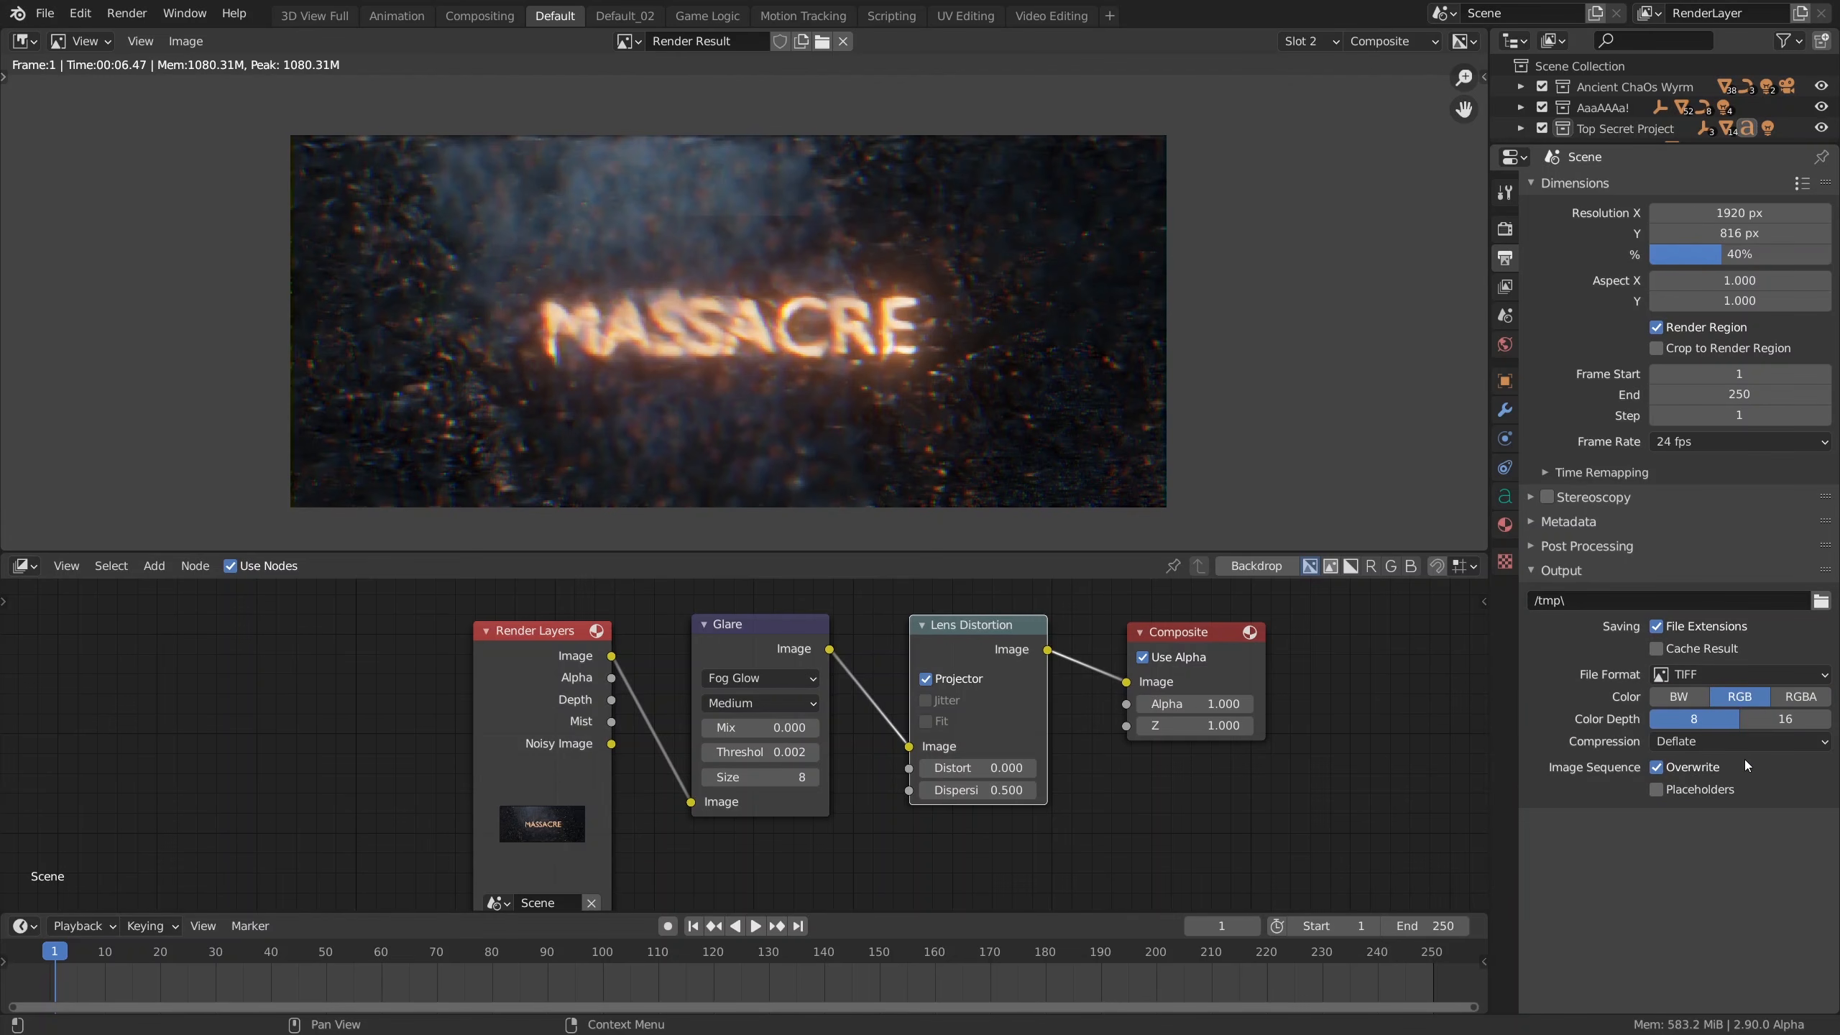
pyautogui.click(1819, 601)
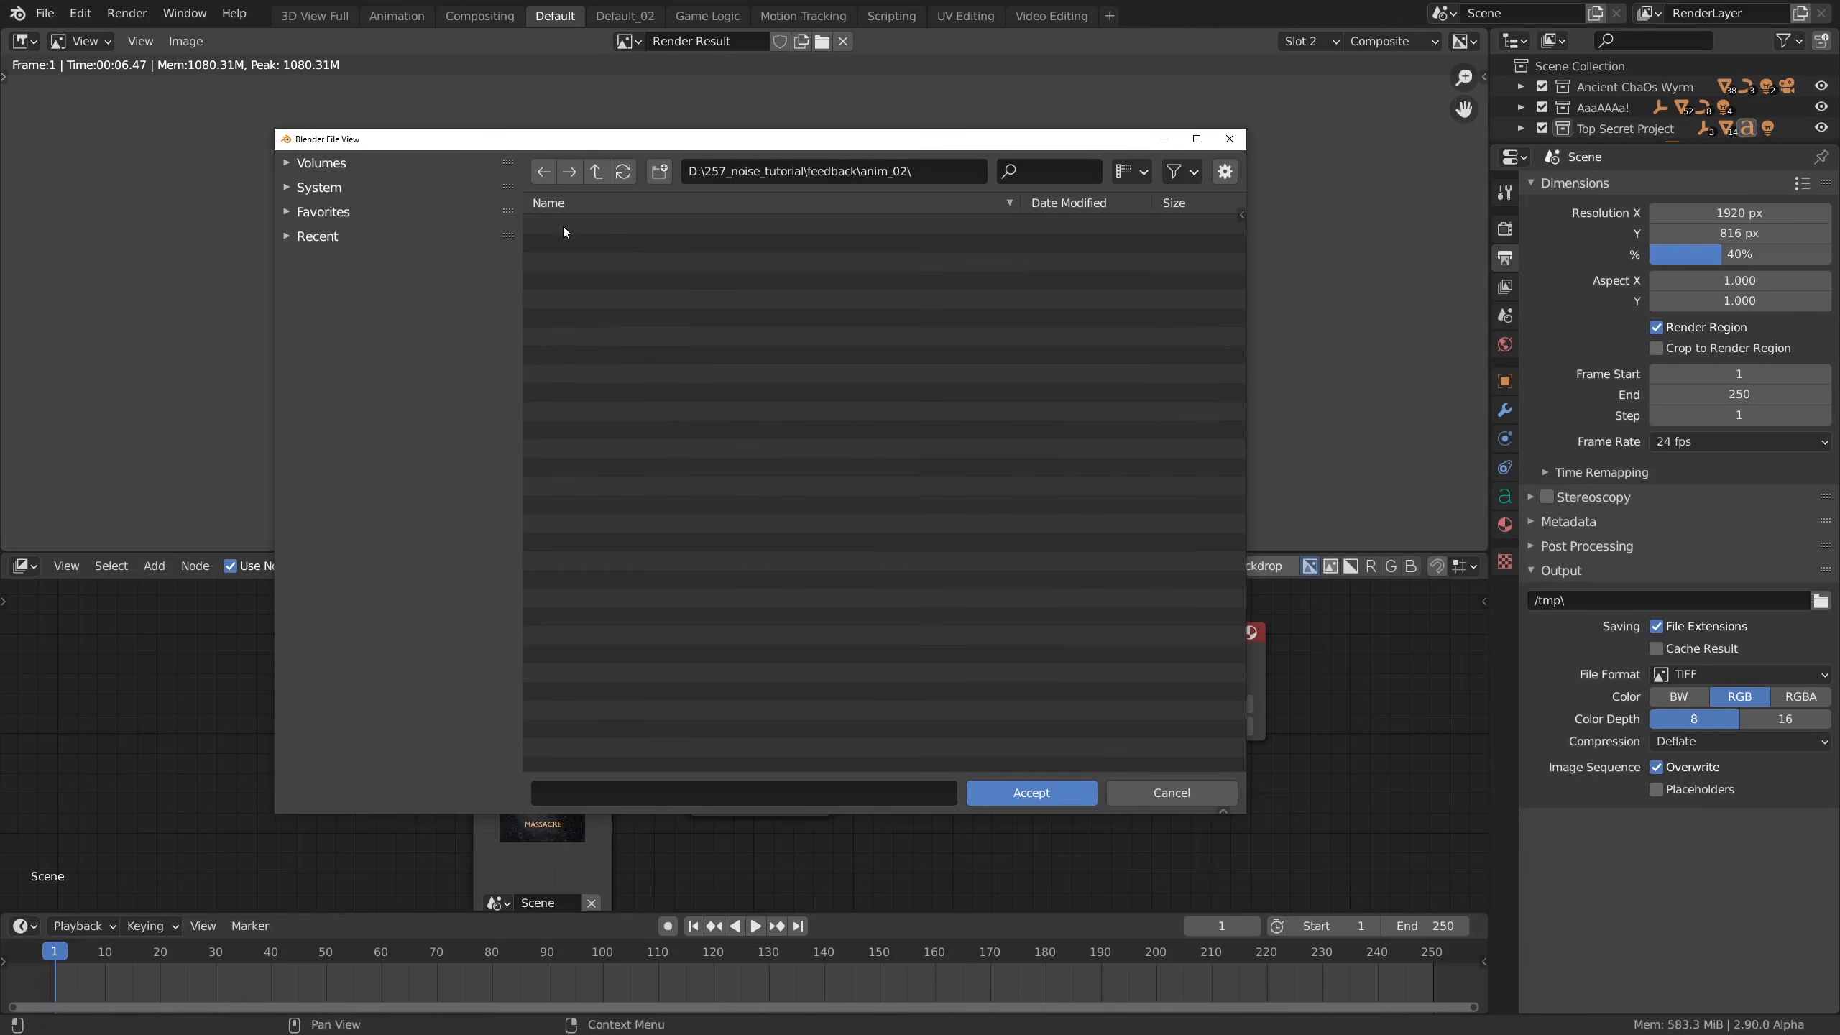
pyautogui.click(1049, 793)
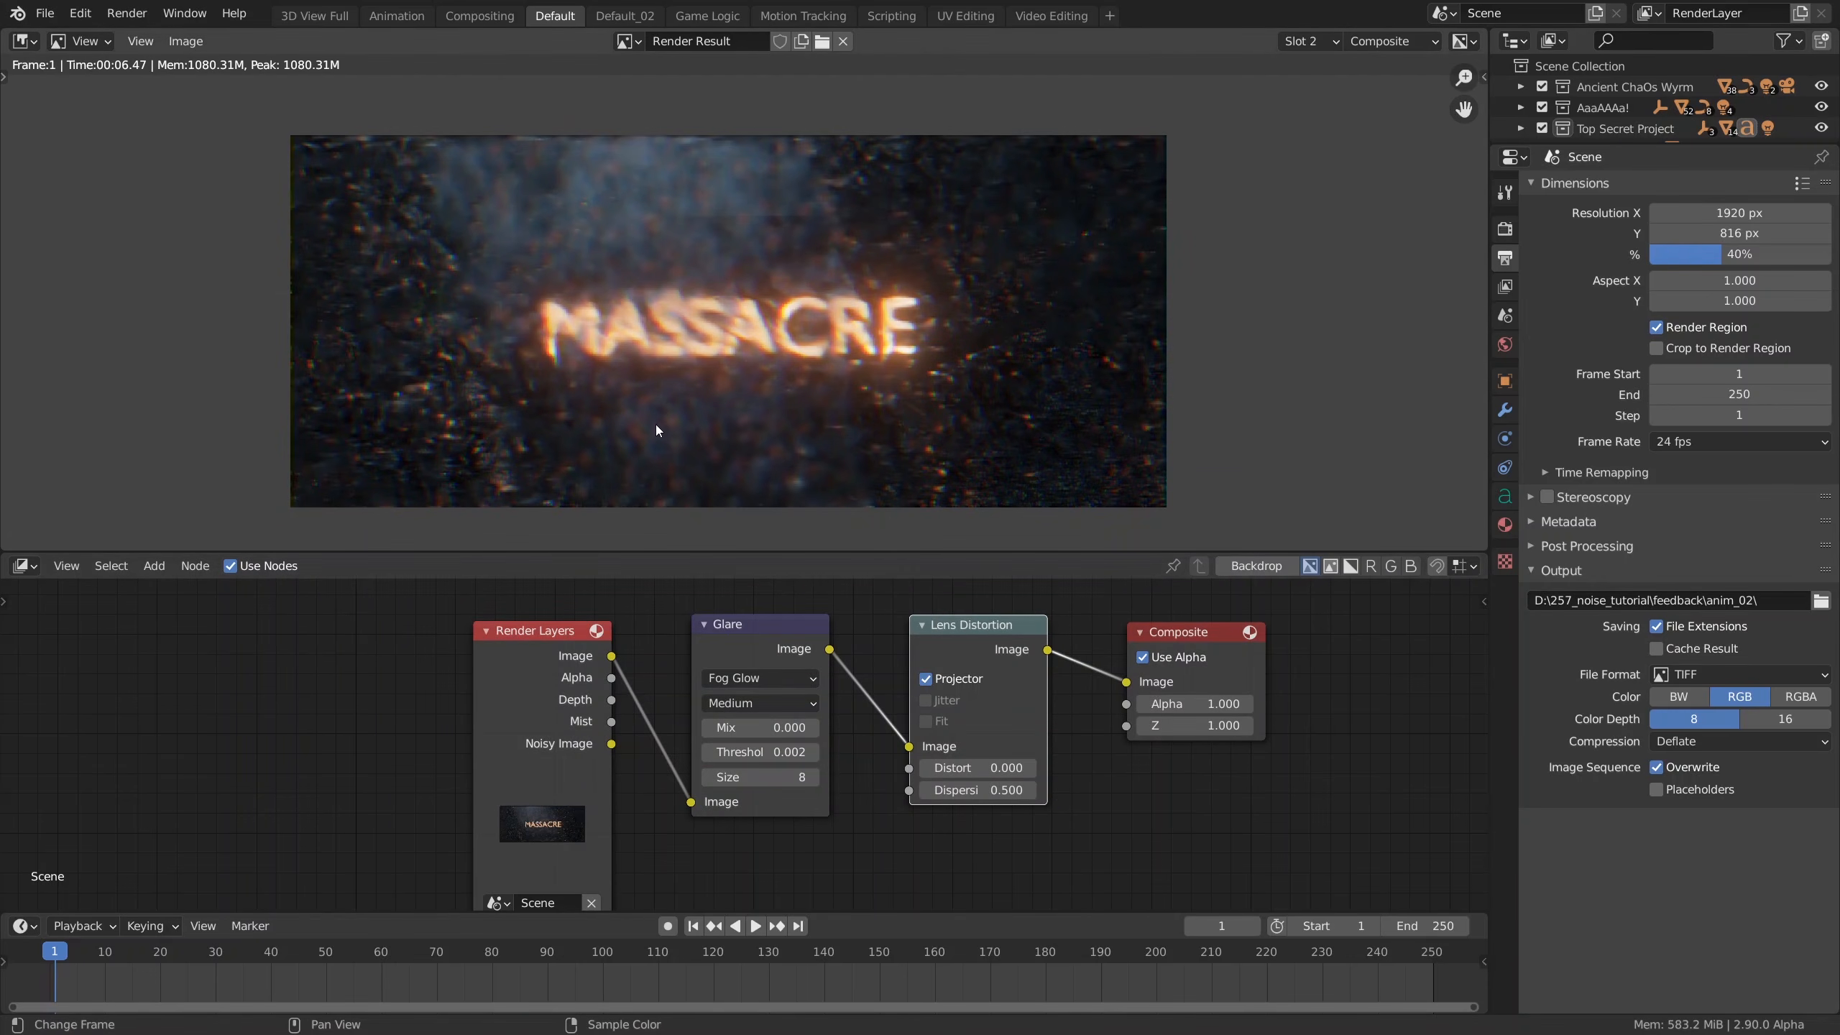
# Step: Set the end frame to 24 and render the animation
pyautogui.click(126, 12)
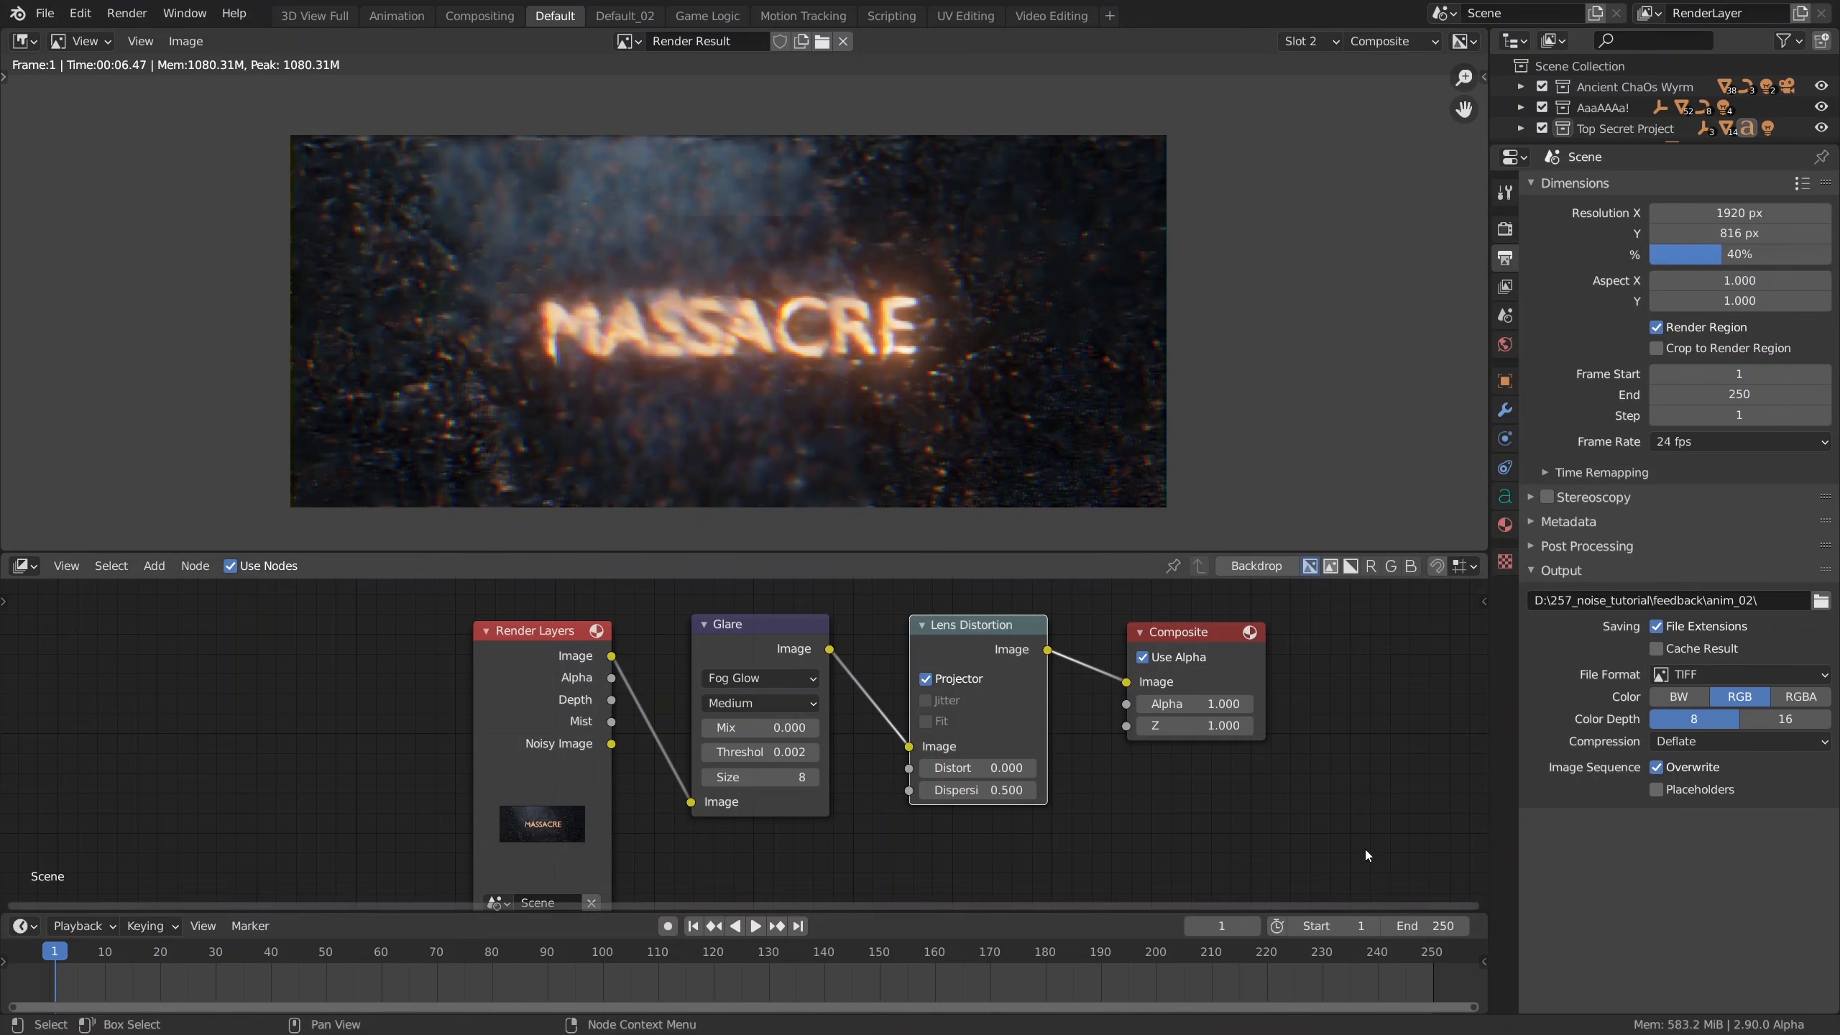
pyautogui.click(1724, 396)
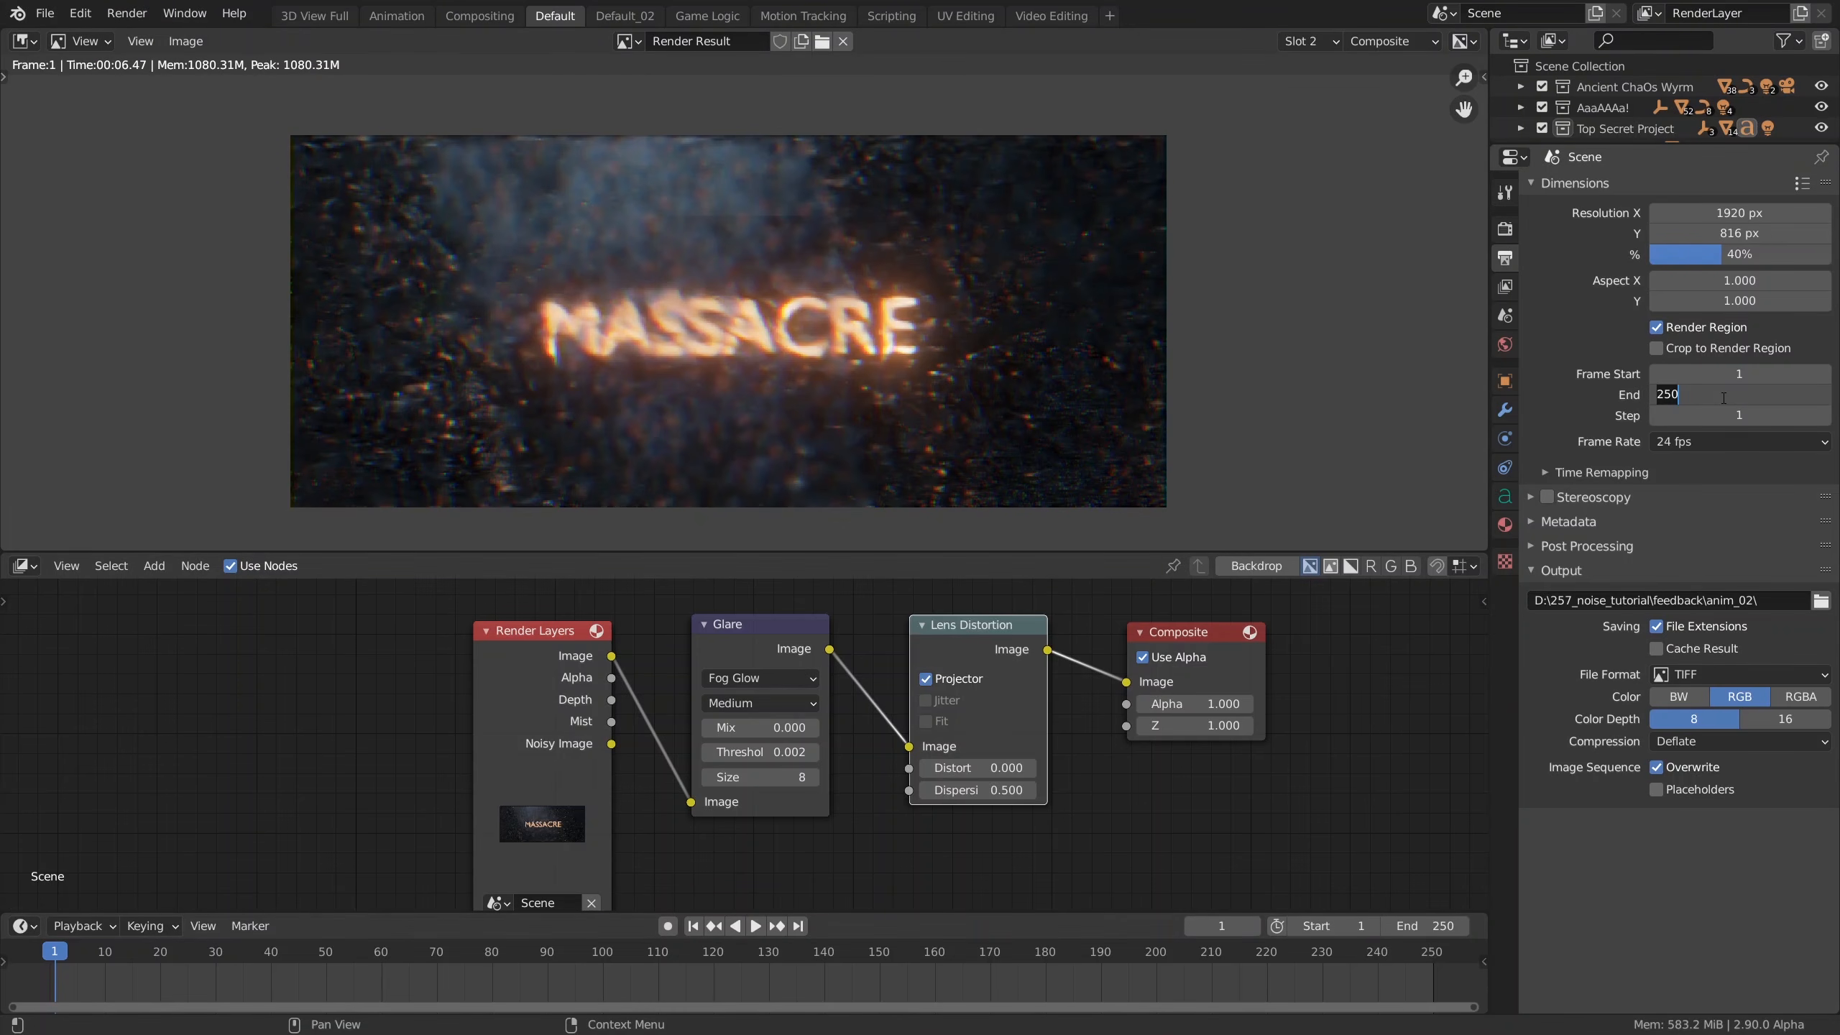
pyautogui.write('24')
pyautogui.press('Return')
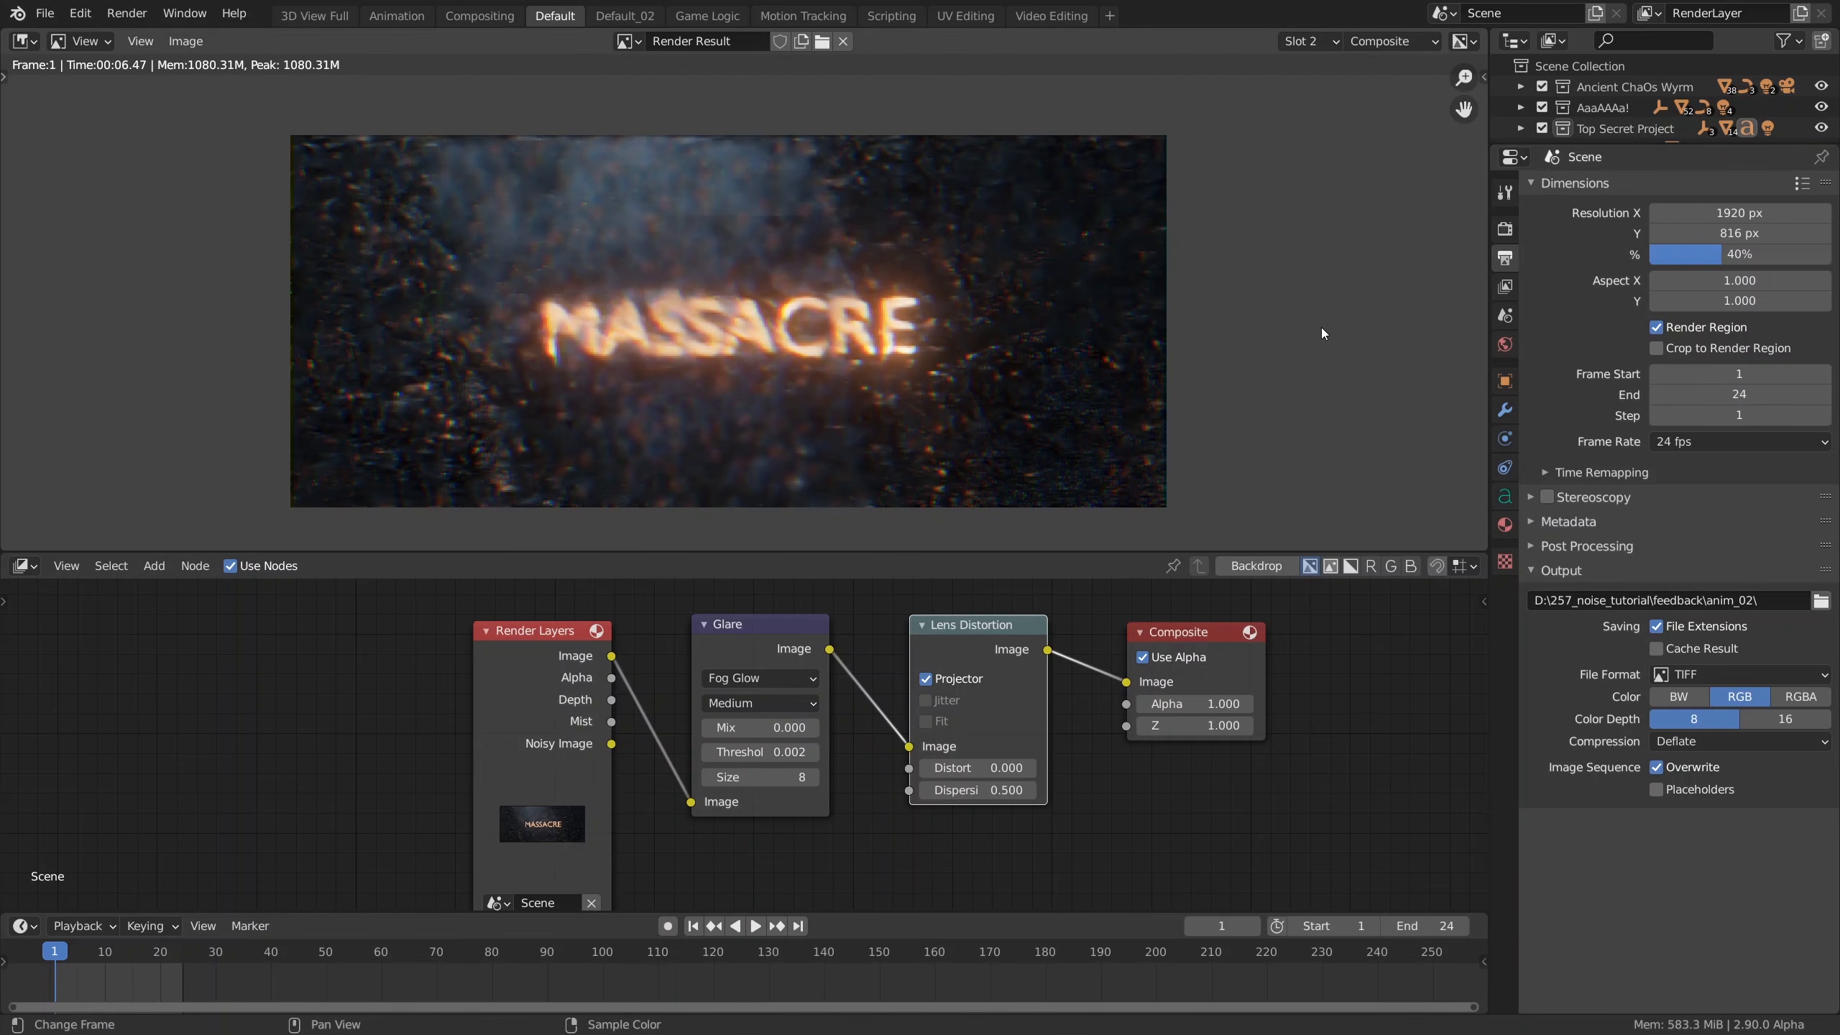
pyautogui.click(126, 13)
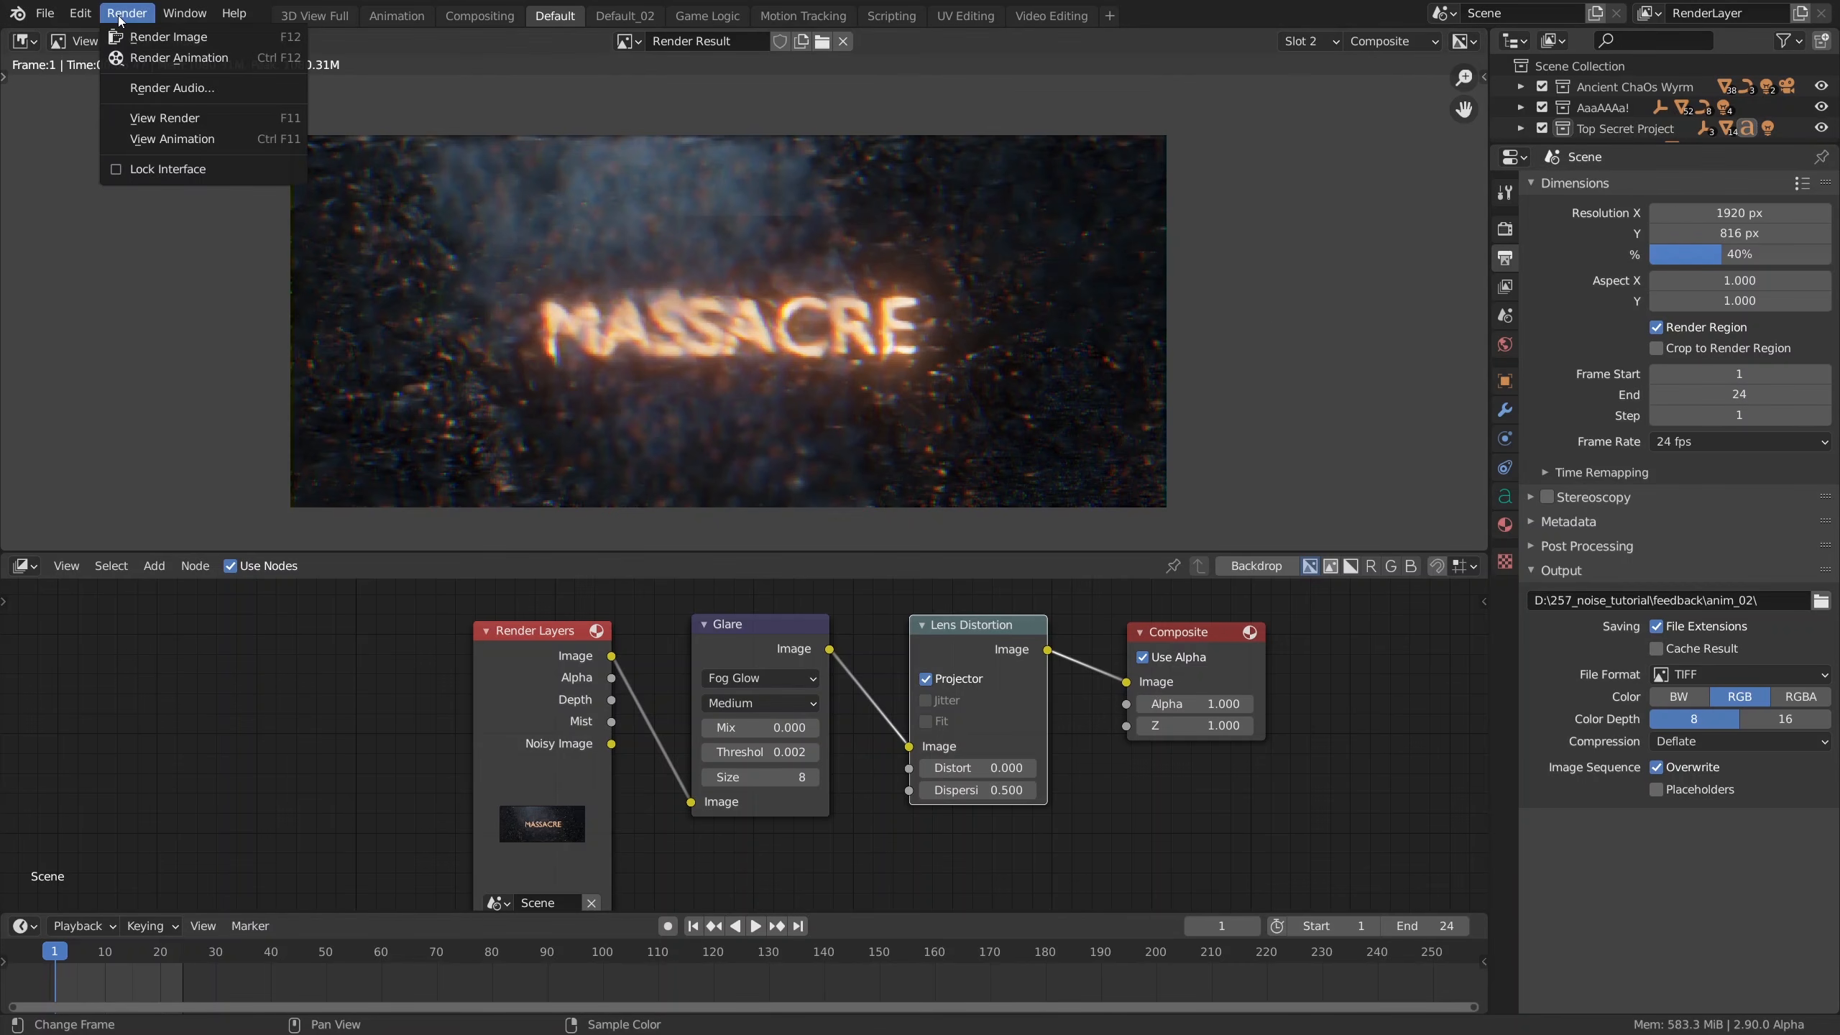
pyautogui.click(124, 55)
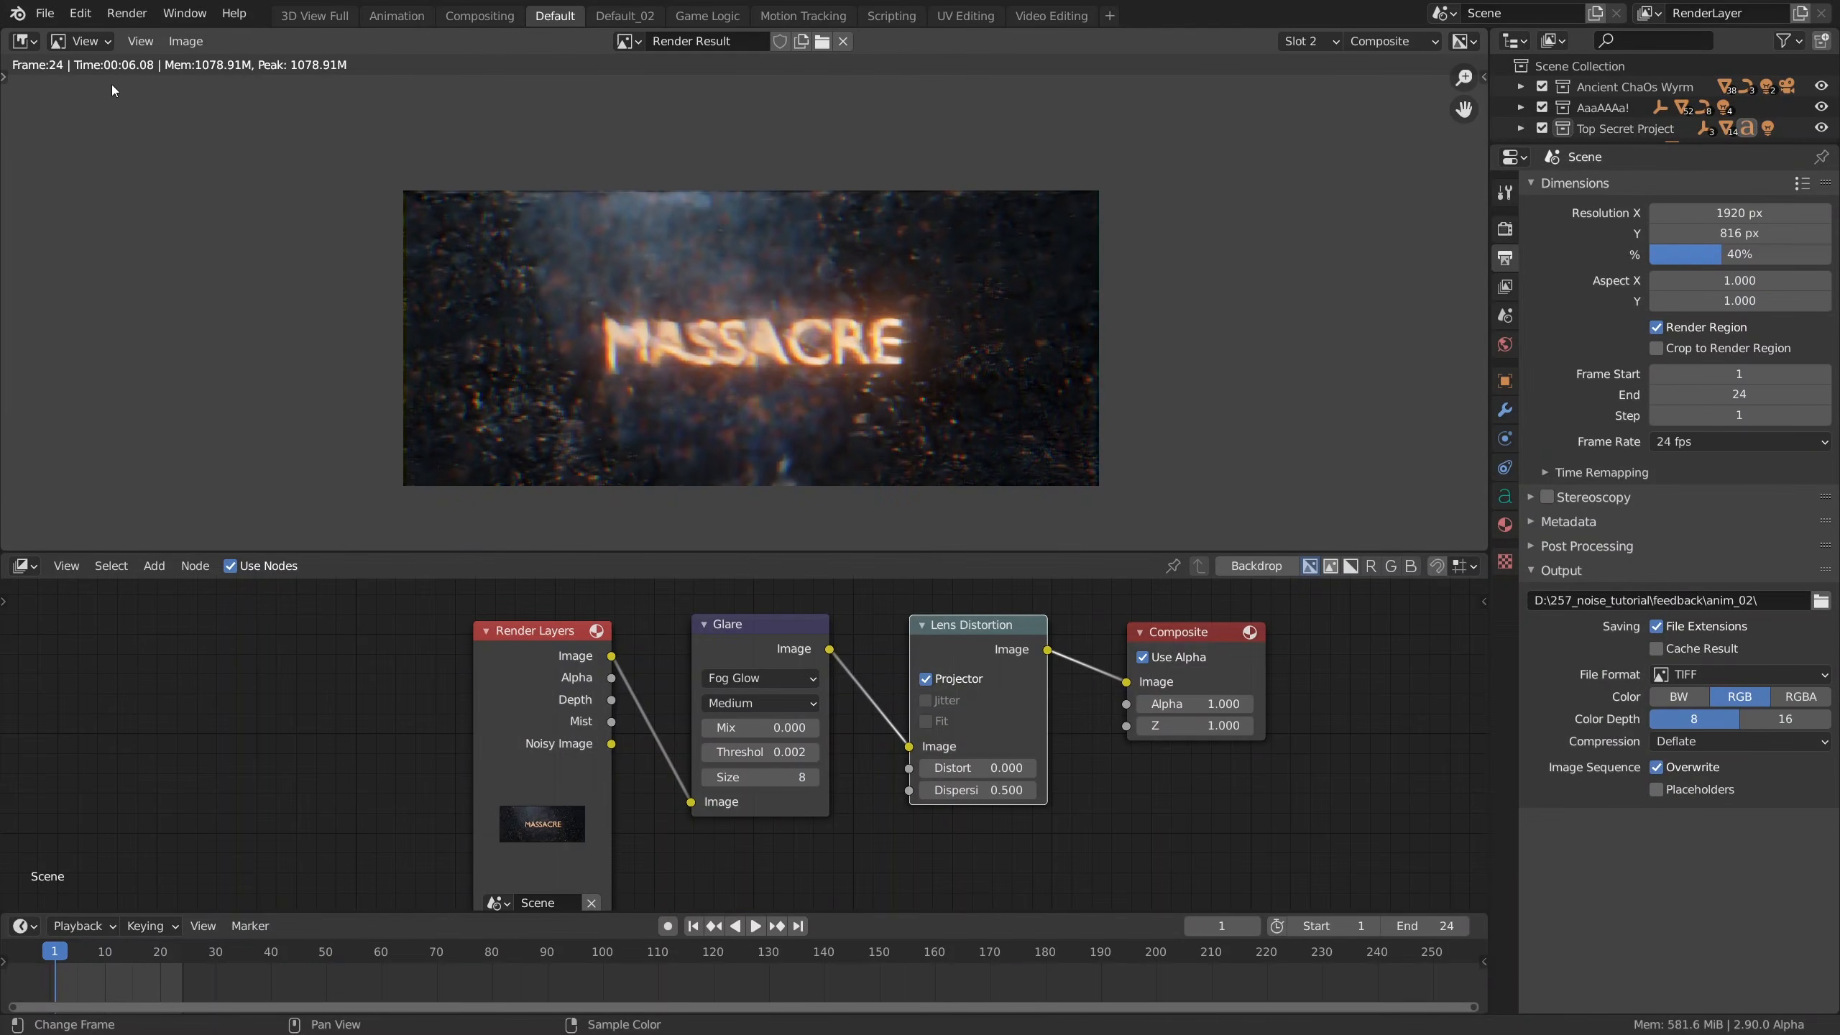
# Step: Play the rendered animation in an enlarged playback window to examine the frame-to-frame noise, then close it
pyautogui.click(80, 13)
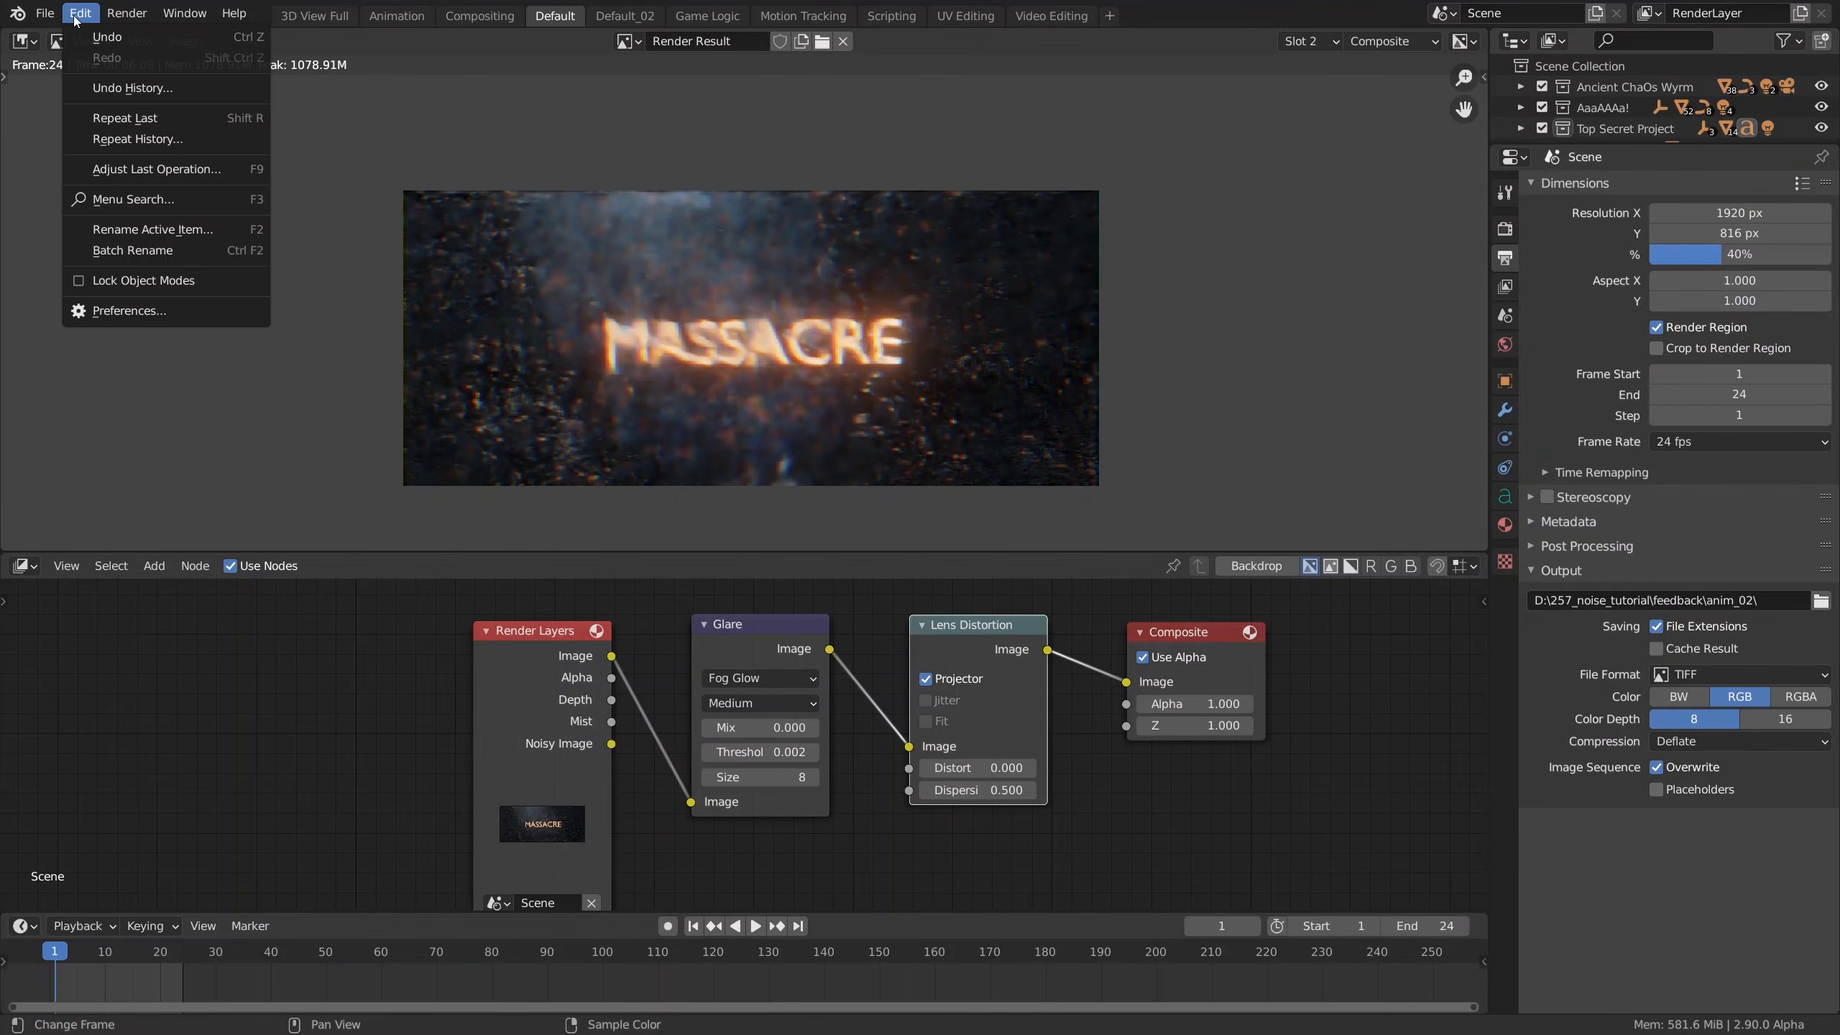
pyautogui.click(171, 144)
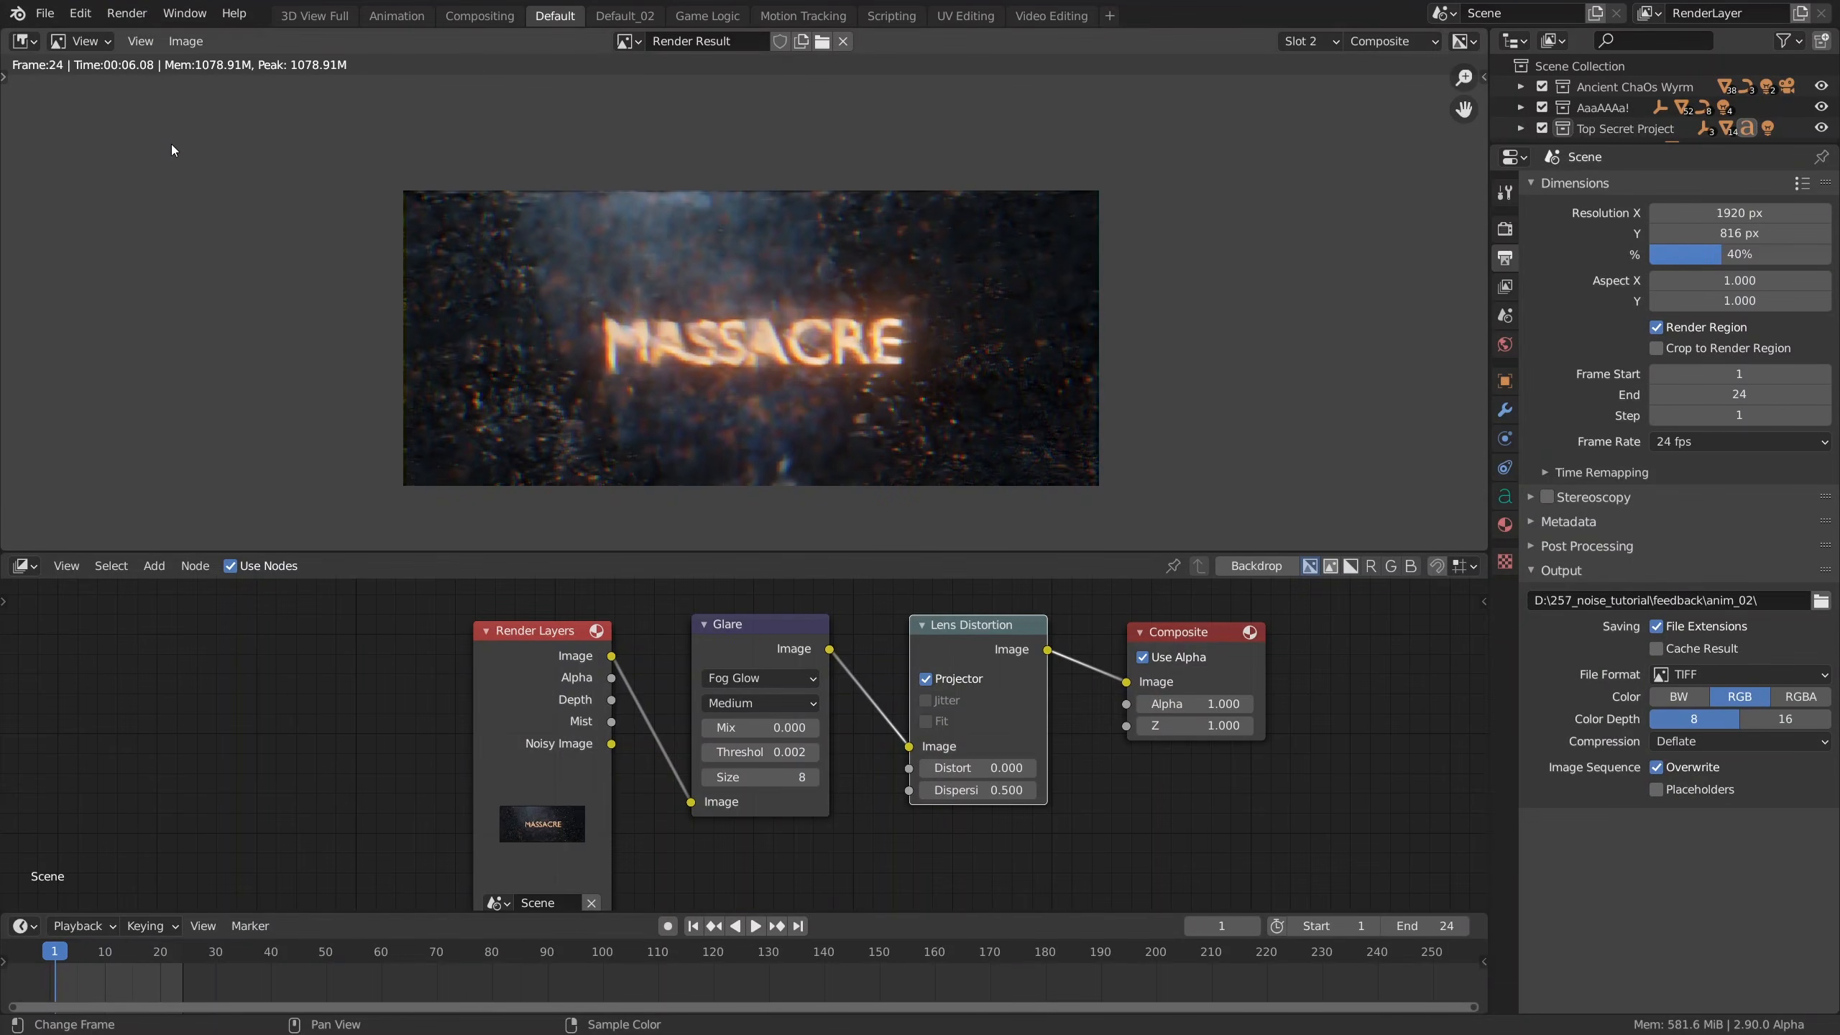
pyautogui.moveTo(420, 761); pyautogui.dragTo(901, 322)
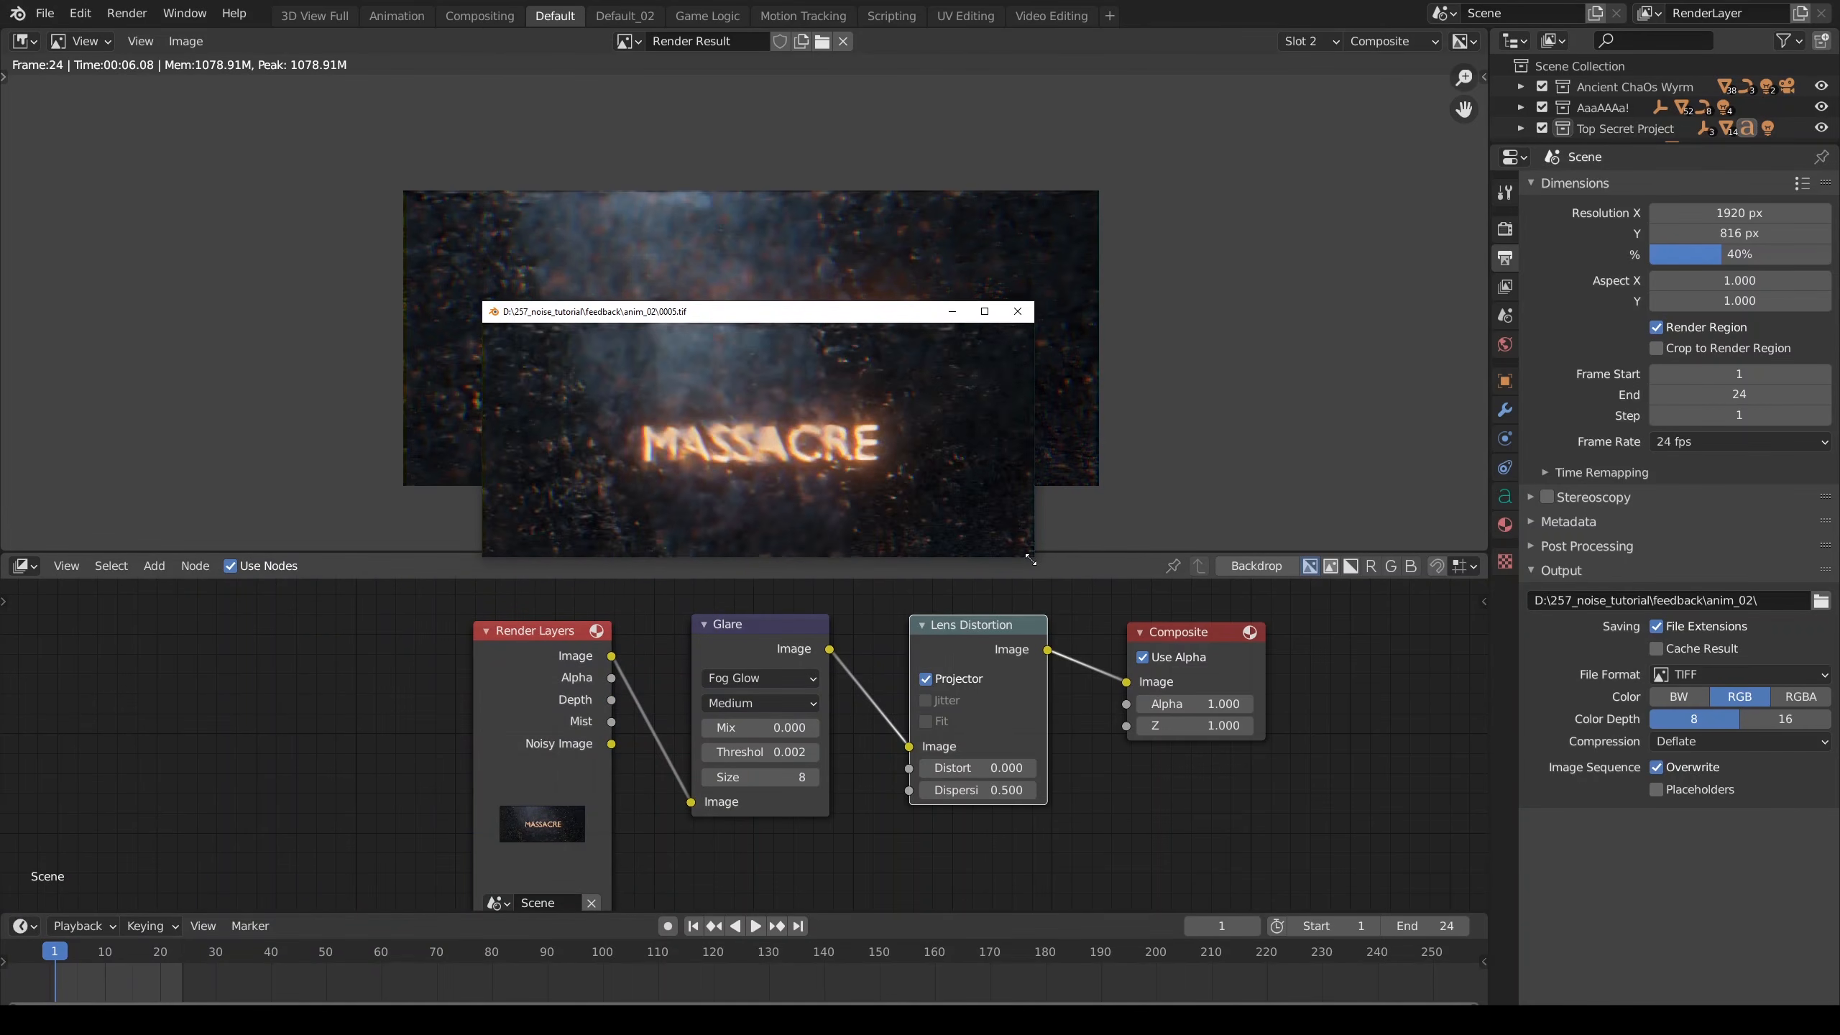
pyautogui.moveTo(1035, 558); pyautogui.dragTo(1423, 786)
pyautogui.moveTo(1043, 329); pyautogui.dragTo(901, 125)
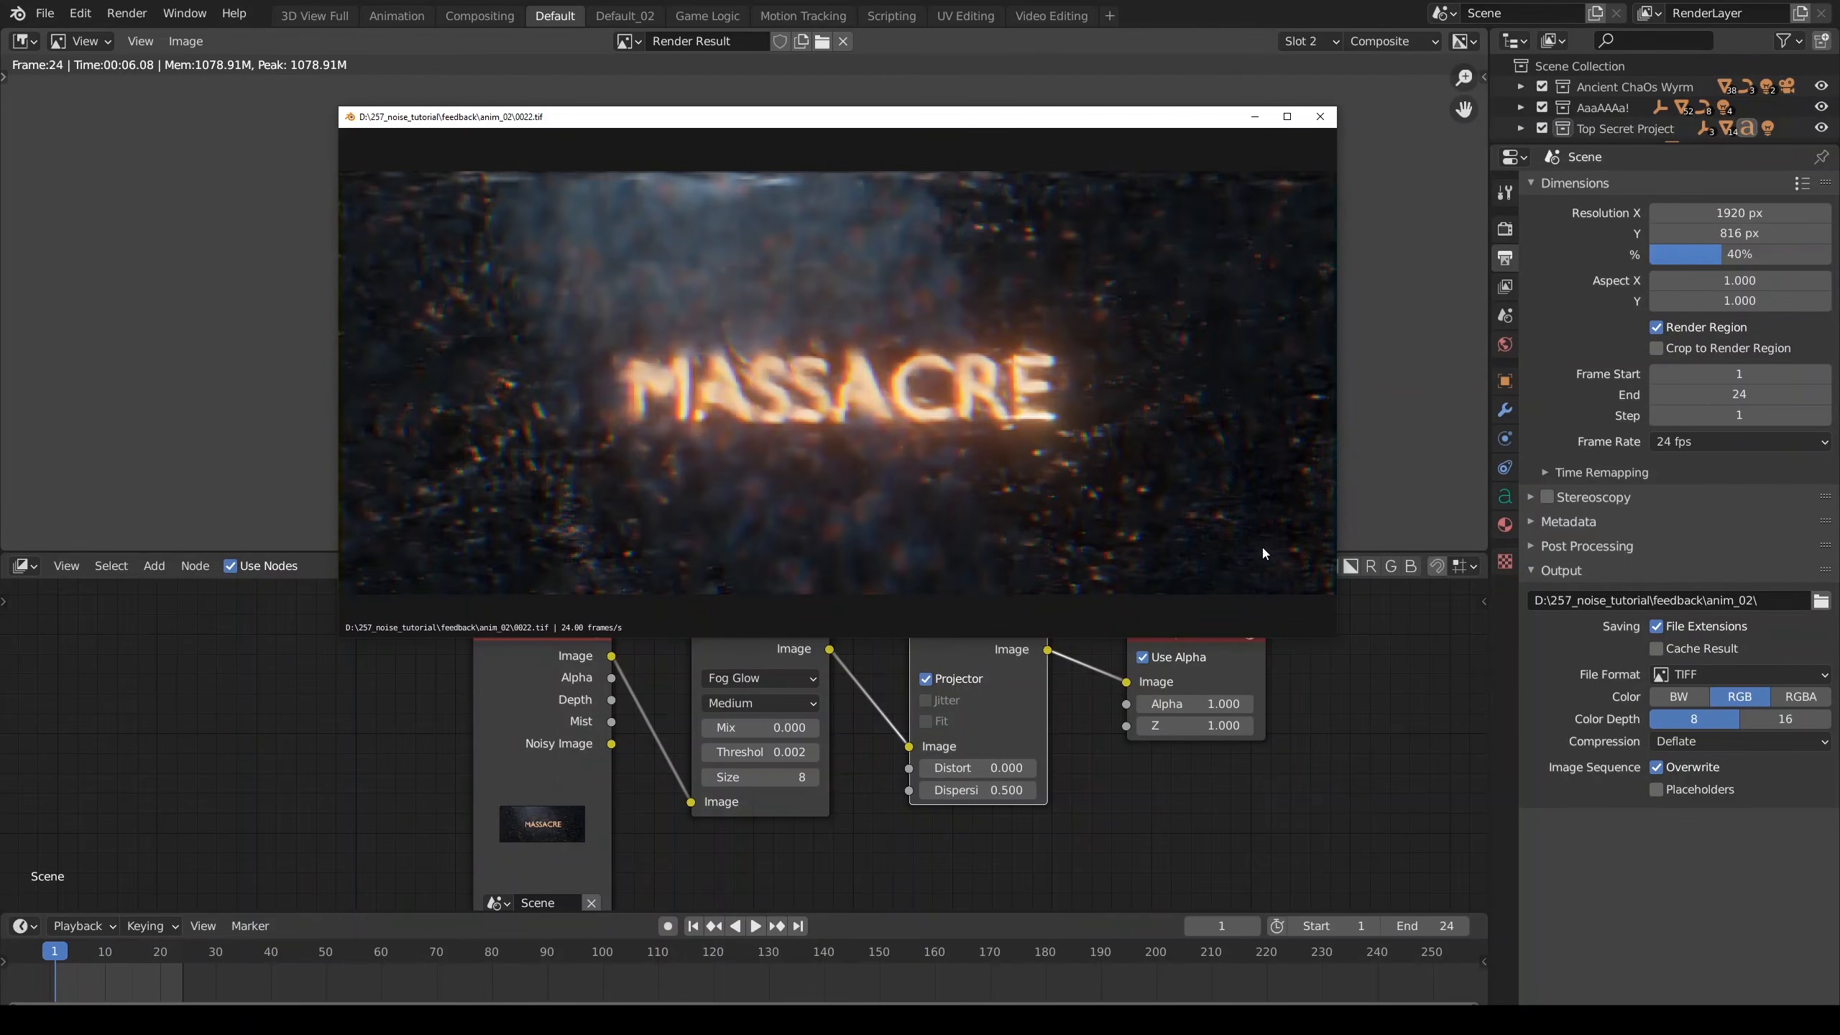
pyautogui.press('Escape')
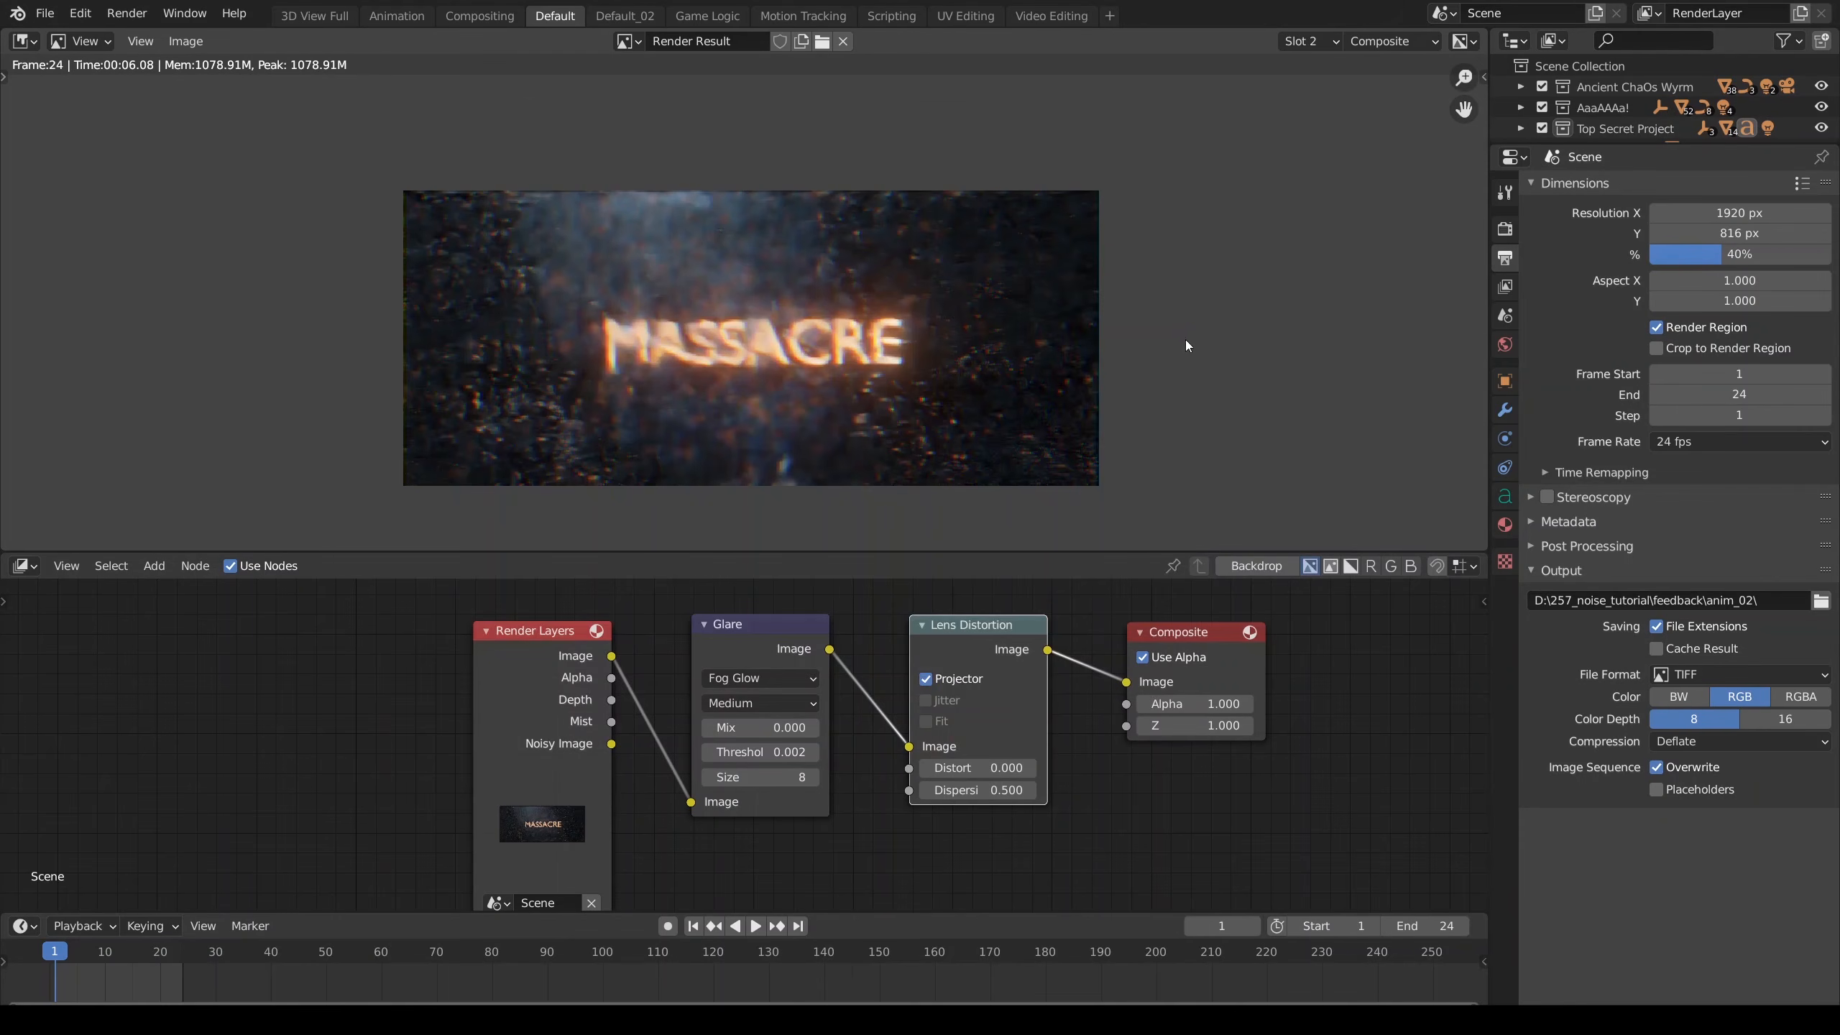
# Step: Try the Low Contrast look in the render's color management settings and undo it
pyautogui.click(1505, 229)
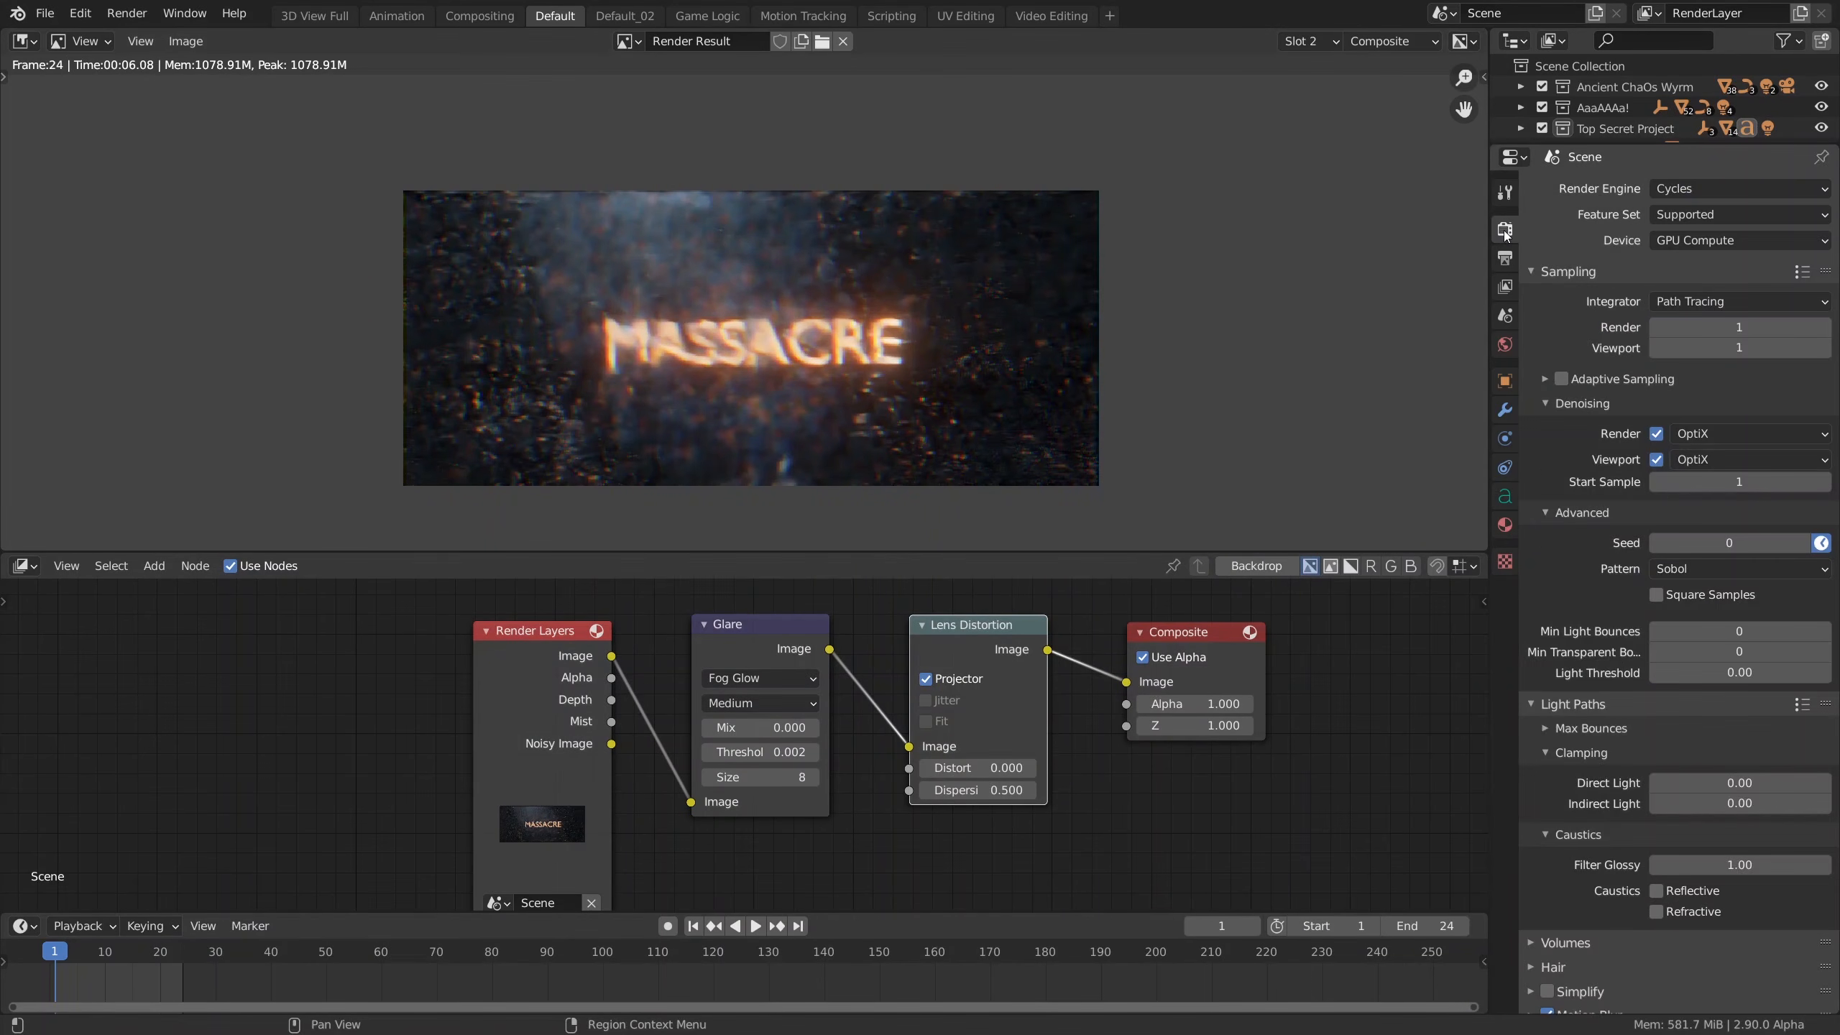
pyautogui.scroll(-5, 1583, 752)
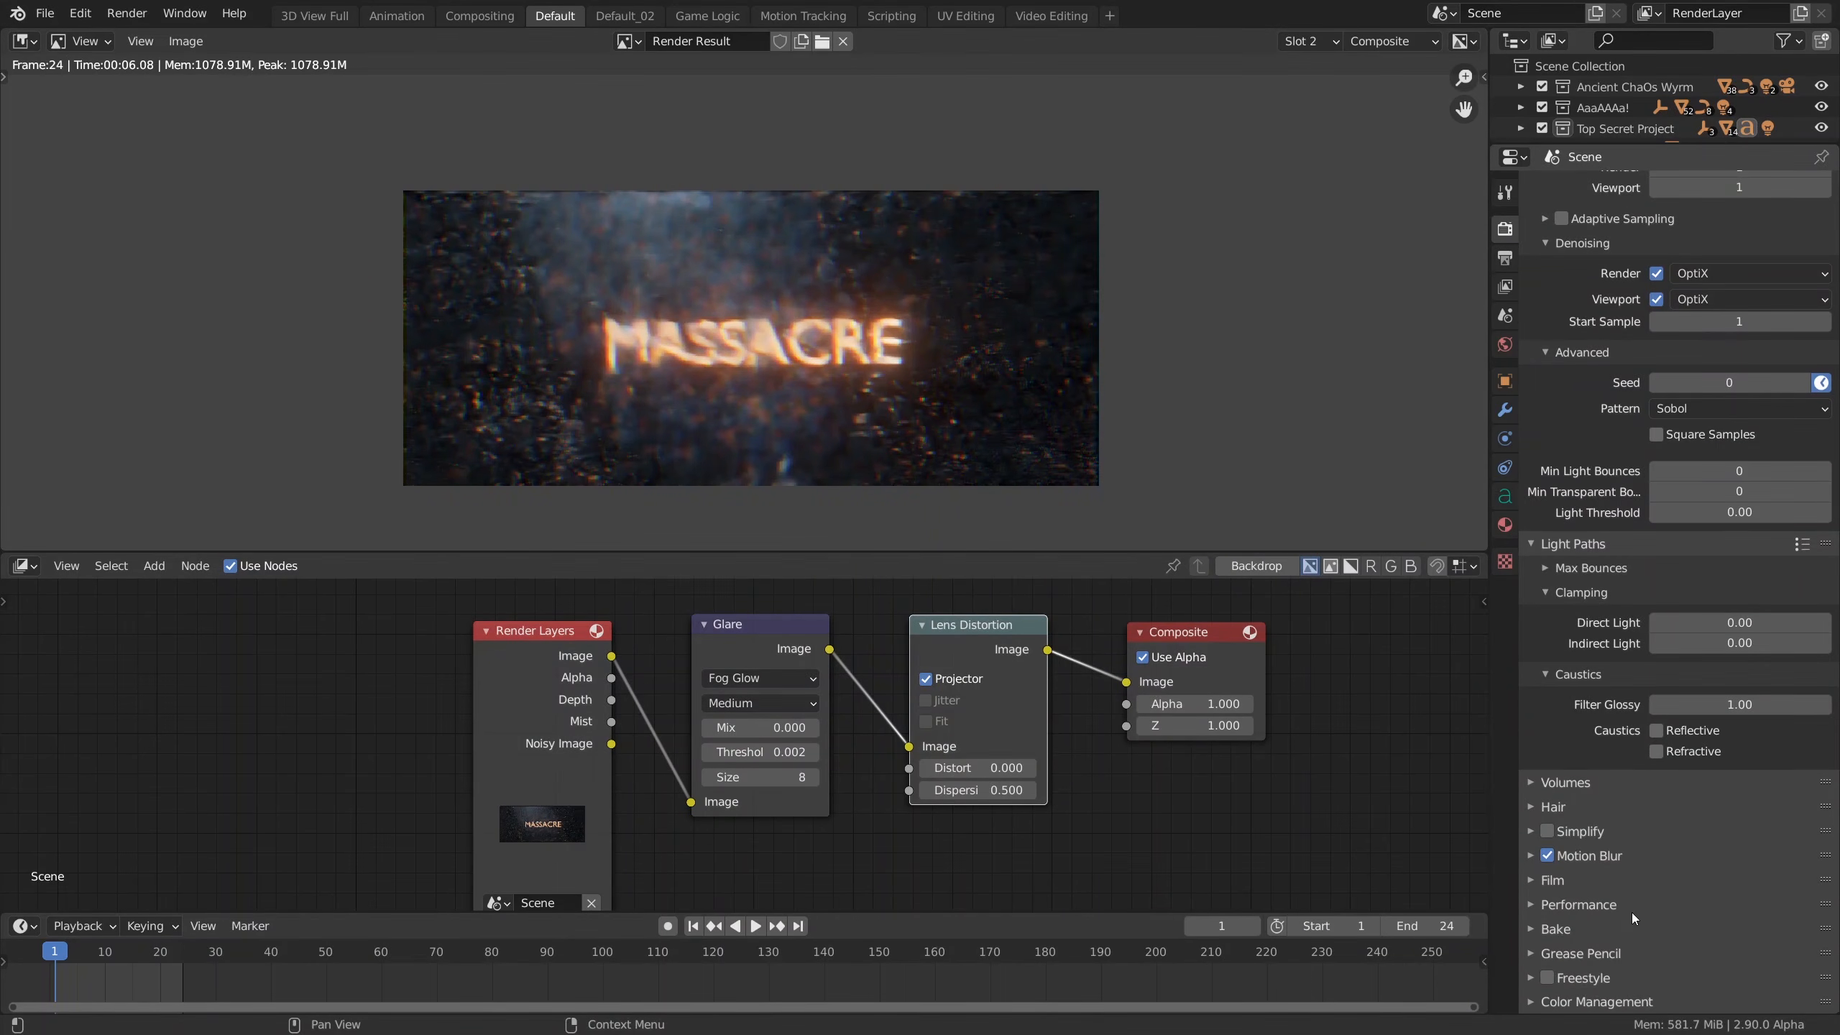
pyautogui.scroll(-6, 1645, 959)
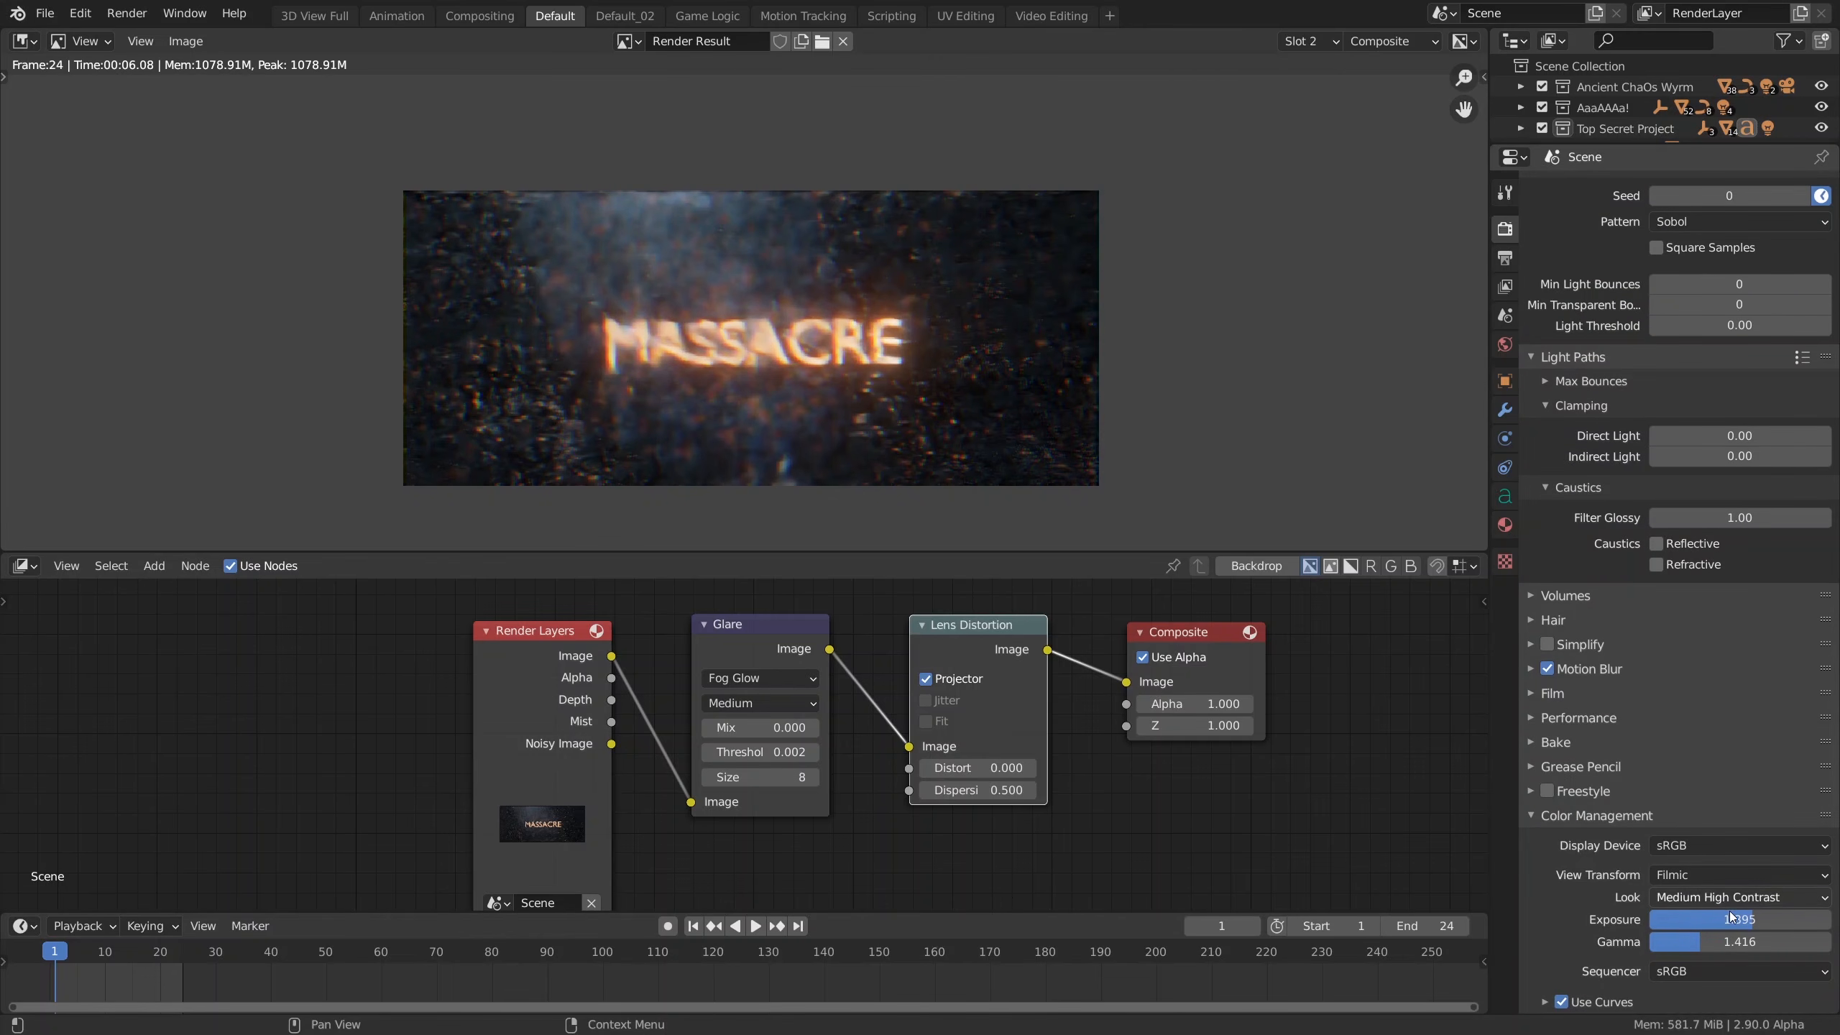
pyautogui.moveTo(1739, 919)
pyautogui.mouseDown()
pyautogui.moveTo(1677, 919)
pyautogui.moveTo(1785, 919)
pyautogui.moveTo(1769, 920)
pyautogui.mouseUp()
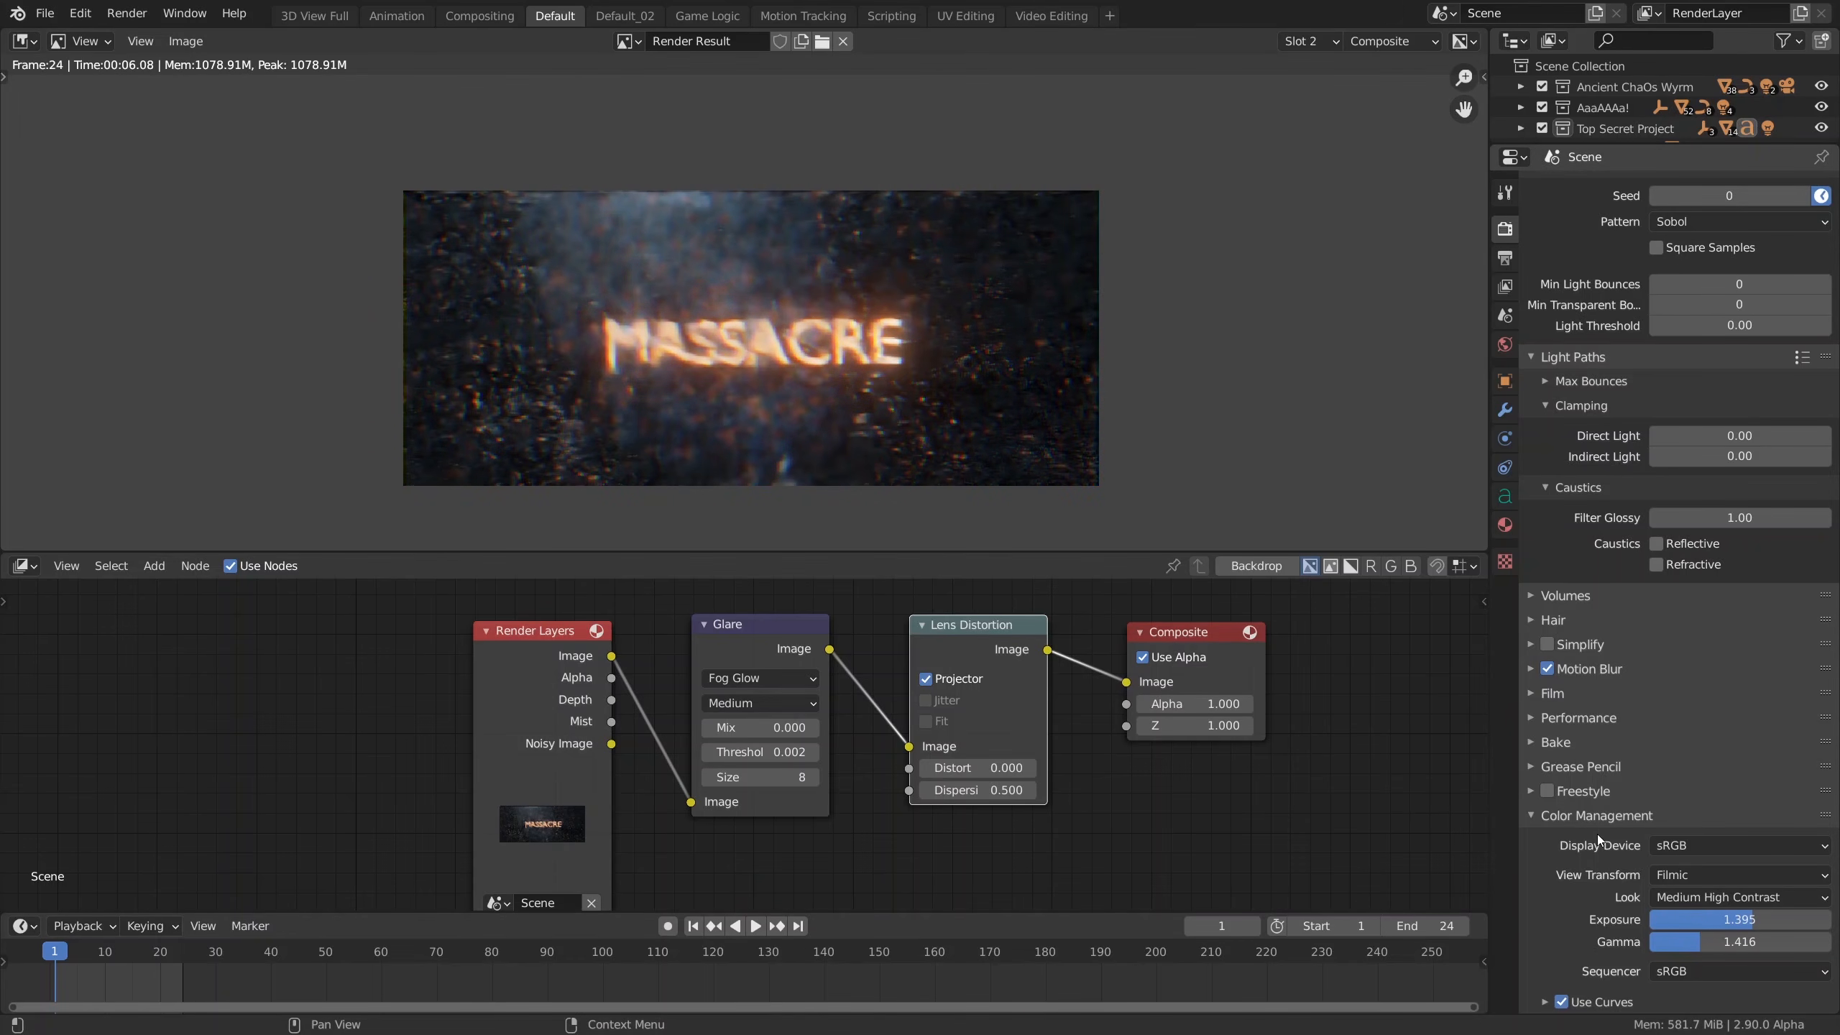
pyautogui.click(1721, 895)
pyautogui.click(1685, 742)
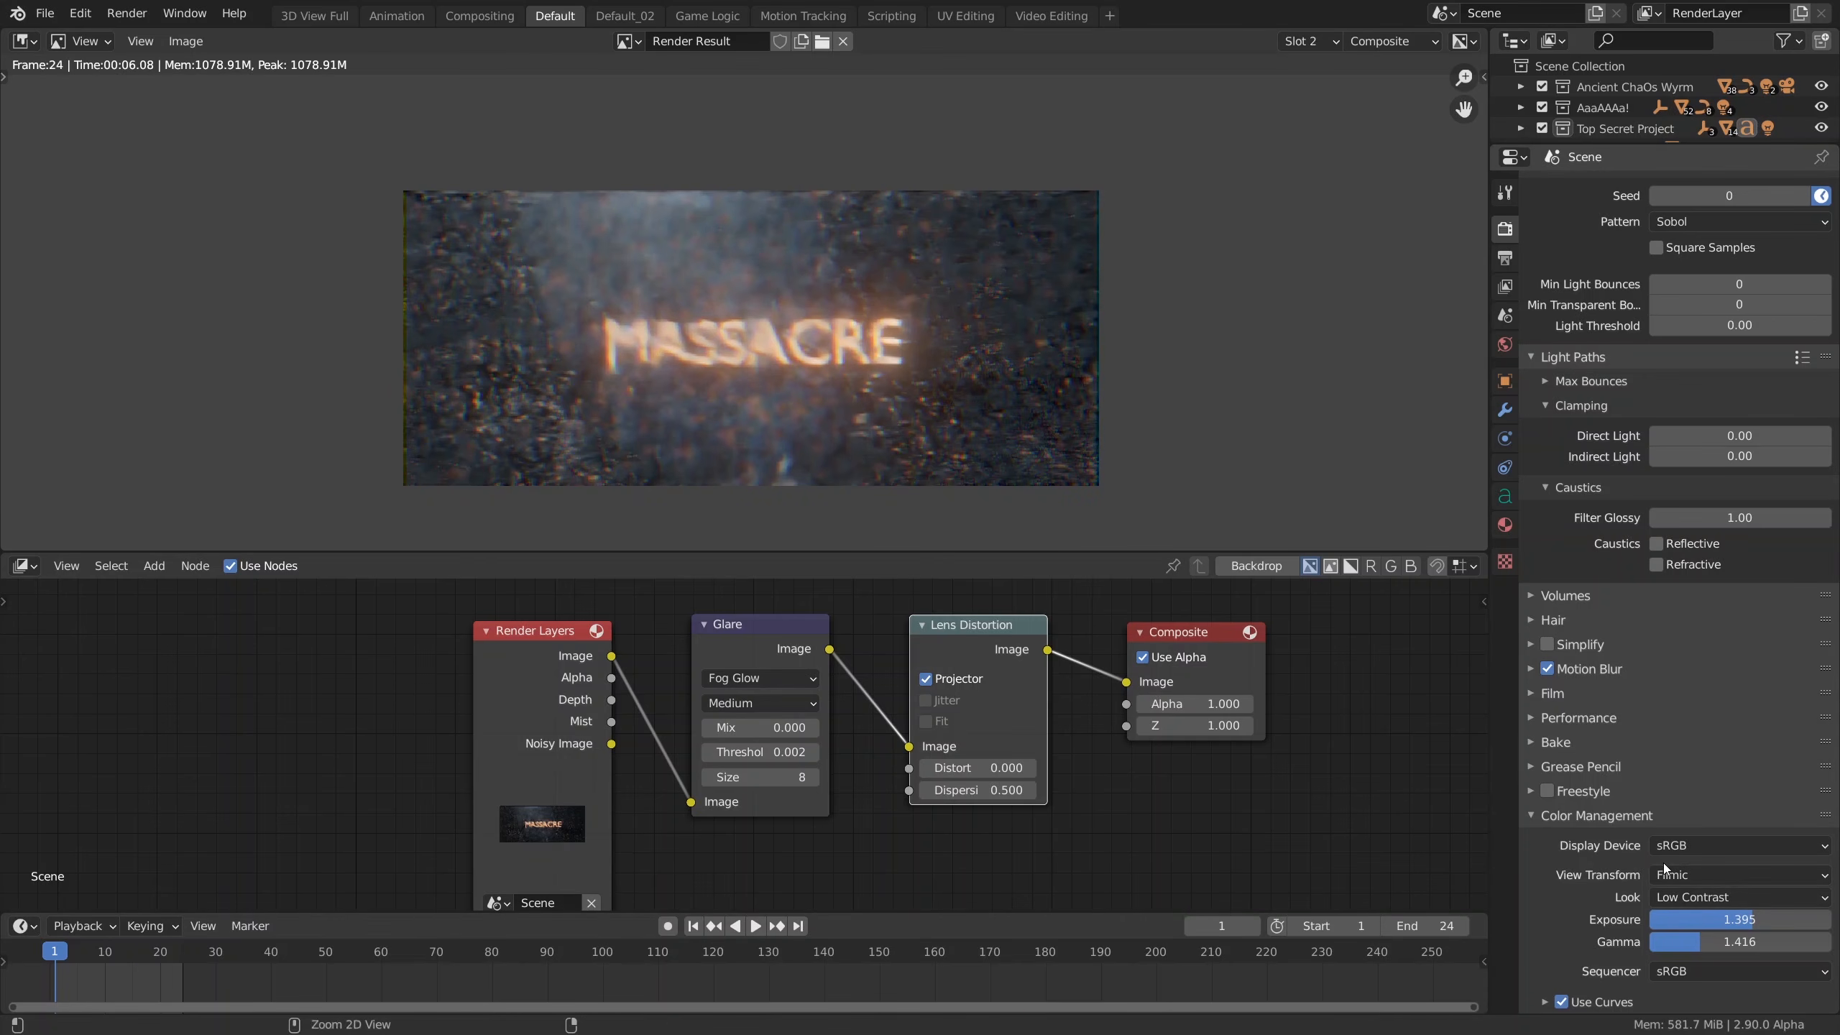
pyautogui.hotkey('ctrl', 'z')
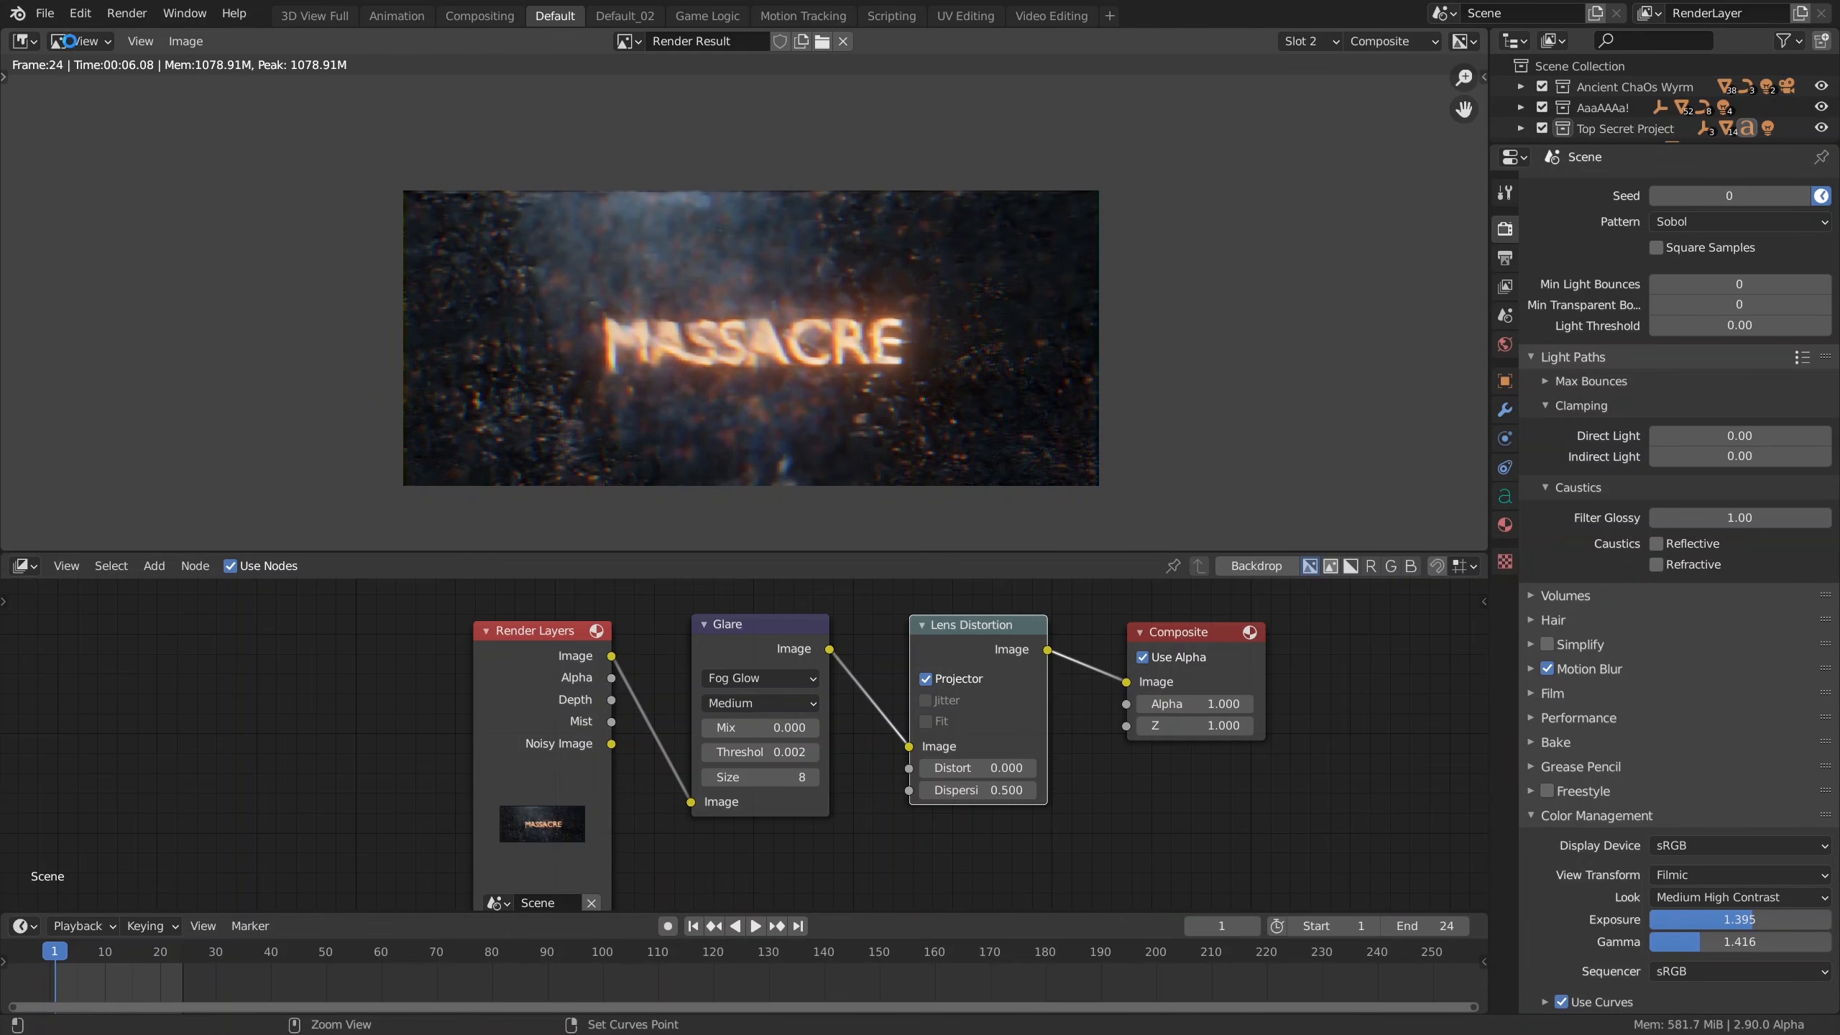
# Step: Save the current project and start a new file from the Video Editing template
pyautogui.hotkey('ctrl', 's')
pyautogui.click(44, 13)
pyautogui.moveTo(48, 37)
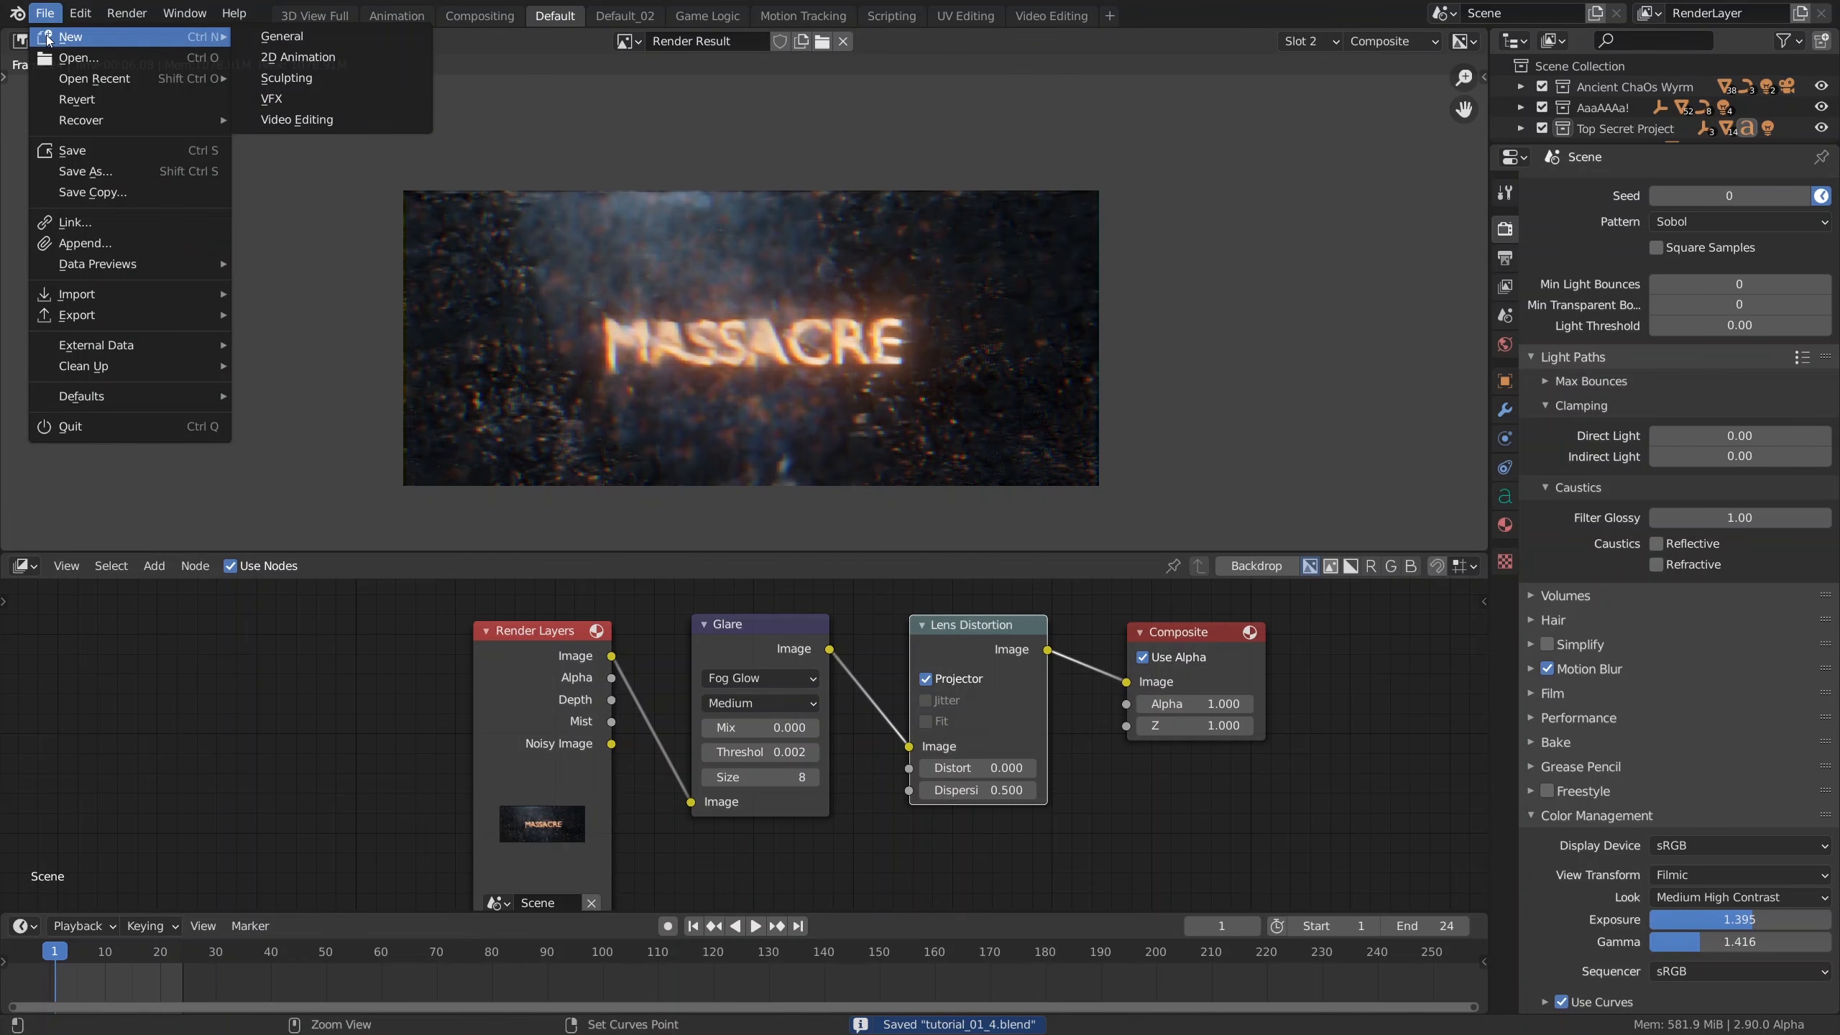
pyautogui.click(363, 123)
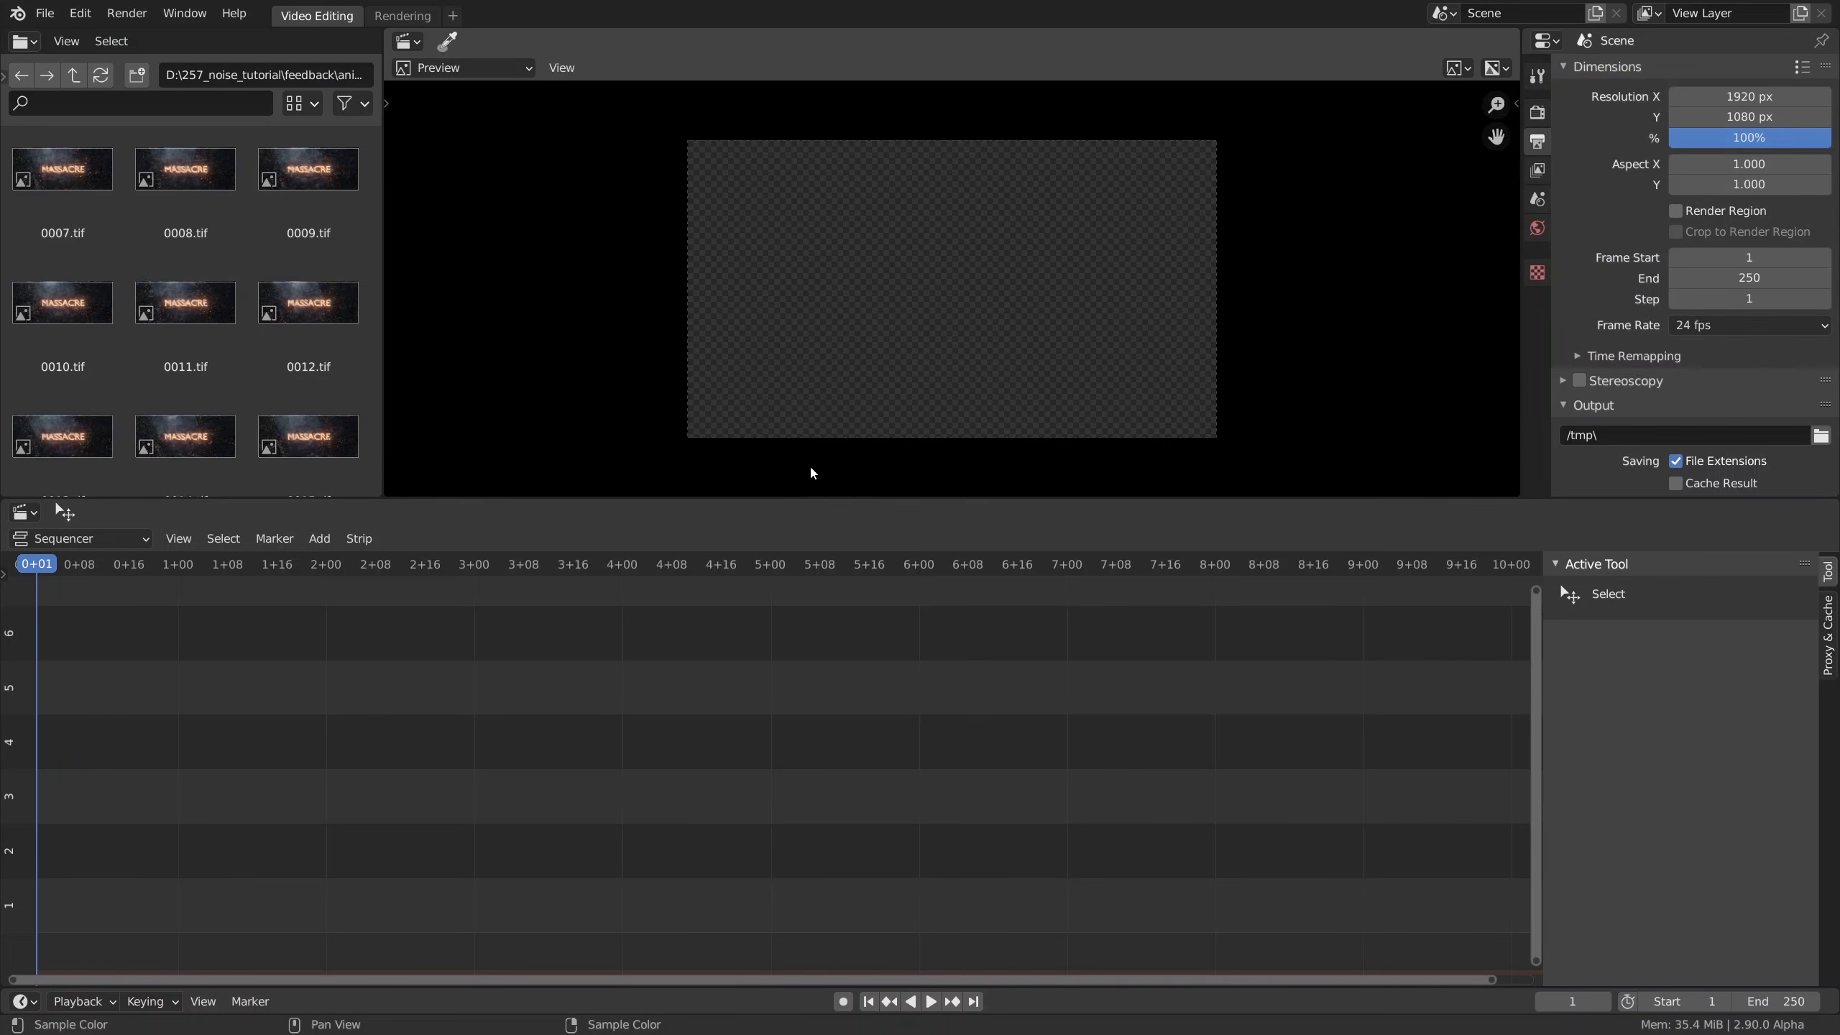
# Step: Add the frames 0001.tif to 0024.tif from the anim_02 folder to the sequencer as one image strip
pyautogui.click(319, 537)
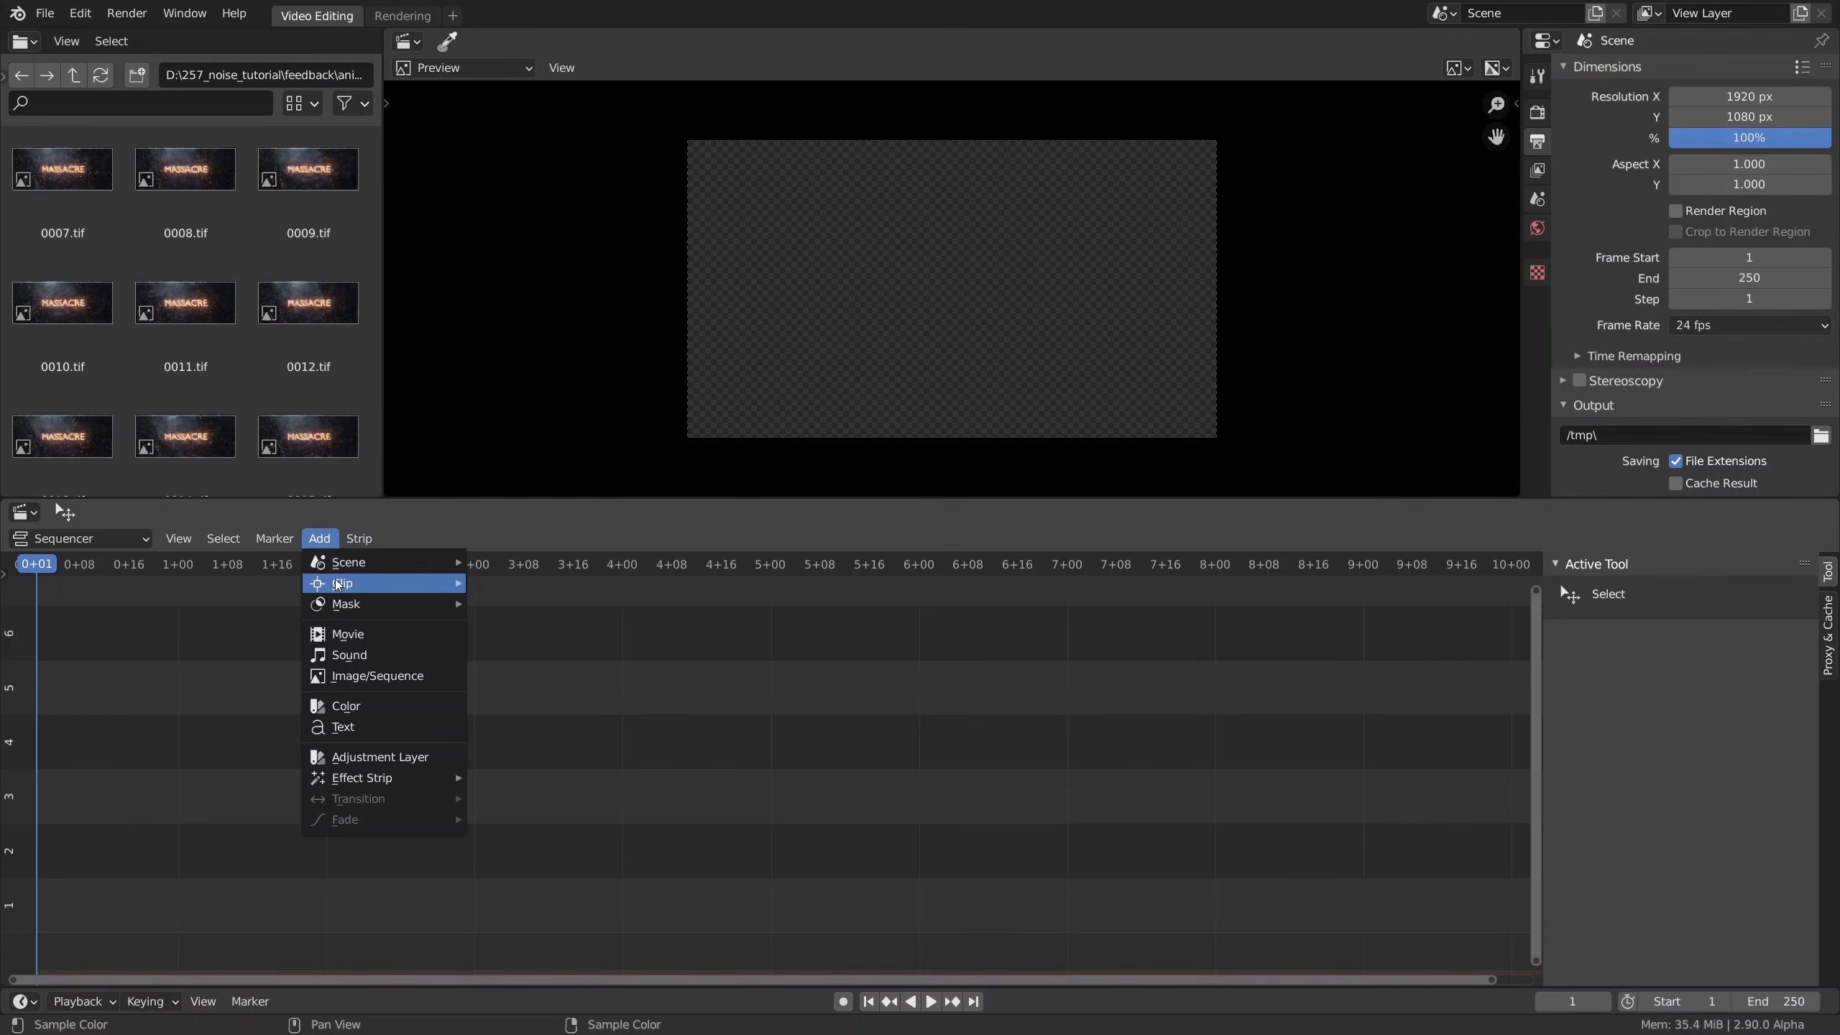
pyautogui.click(358, 682)
pyautogui.moveTo(762, 280); pyautogui.dragTo(745, 722)
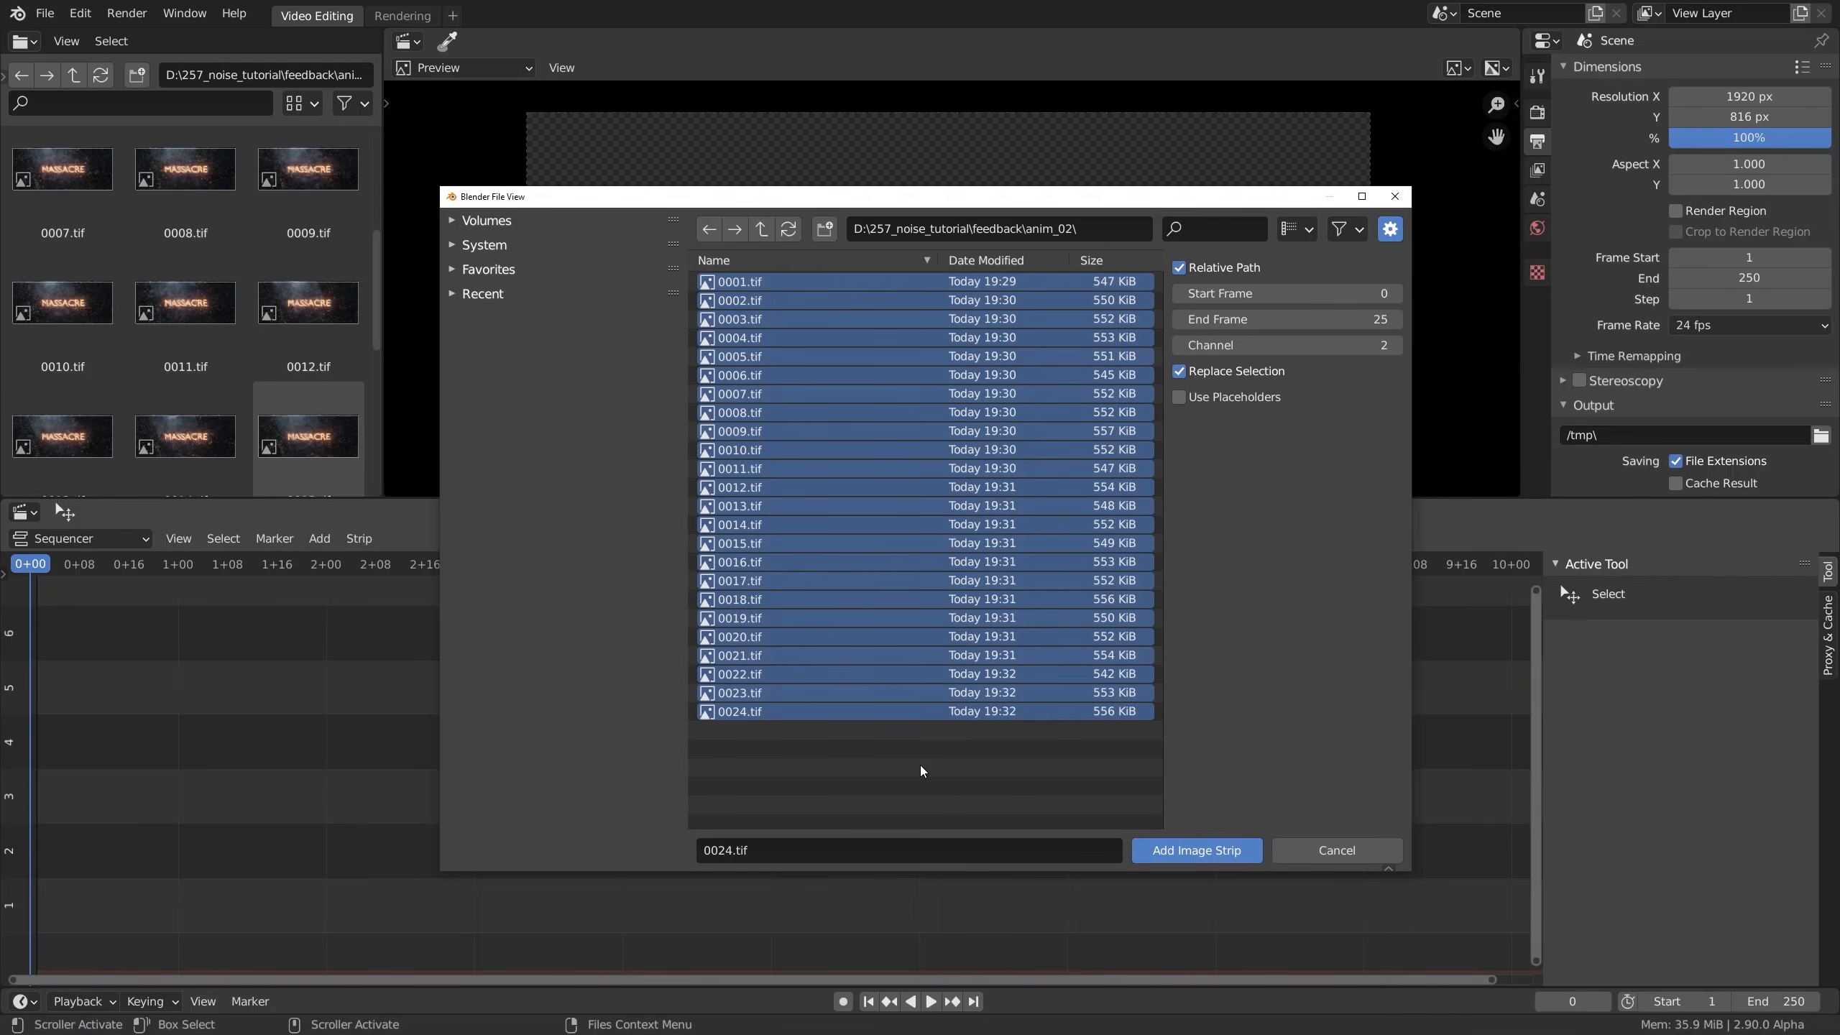
pyautogui.click(1198, 852)
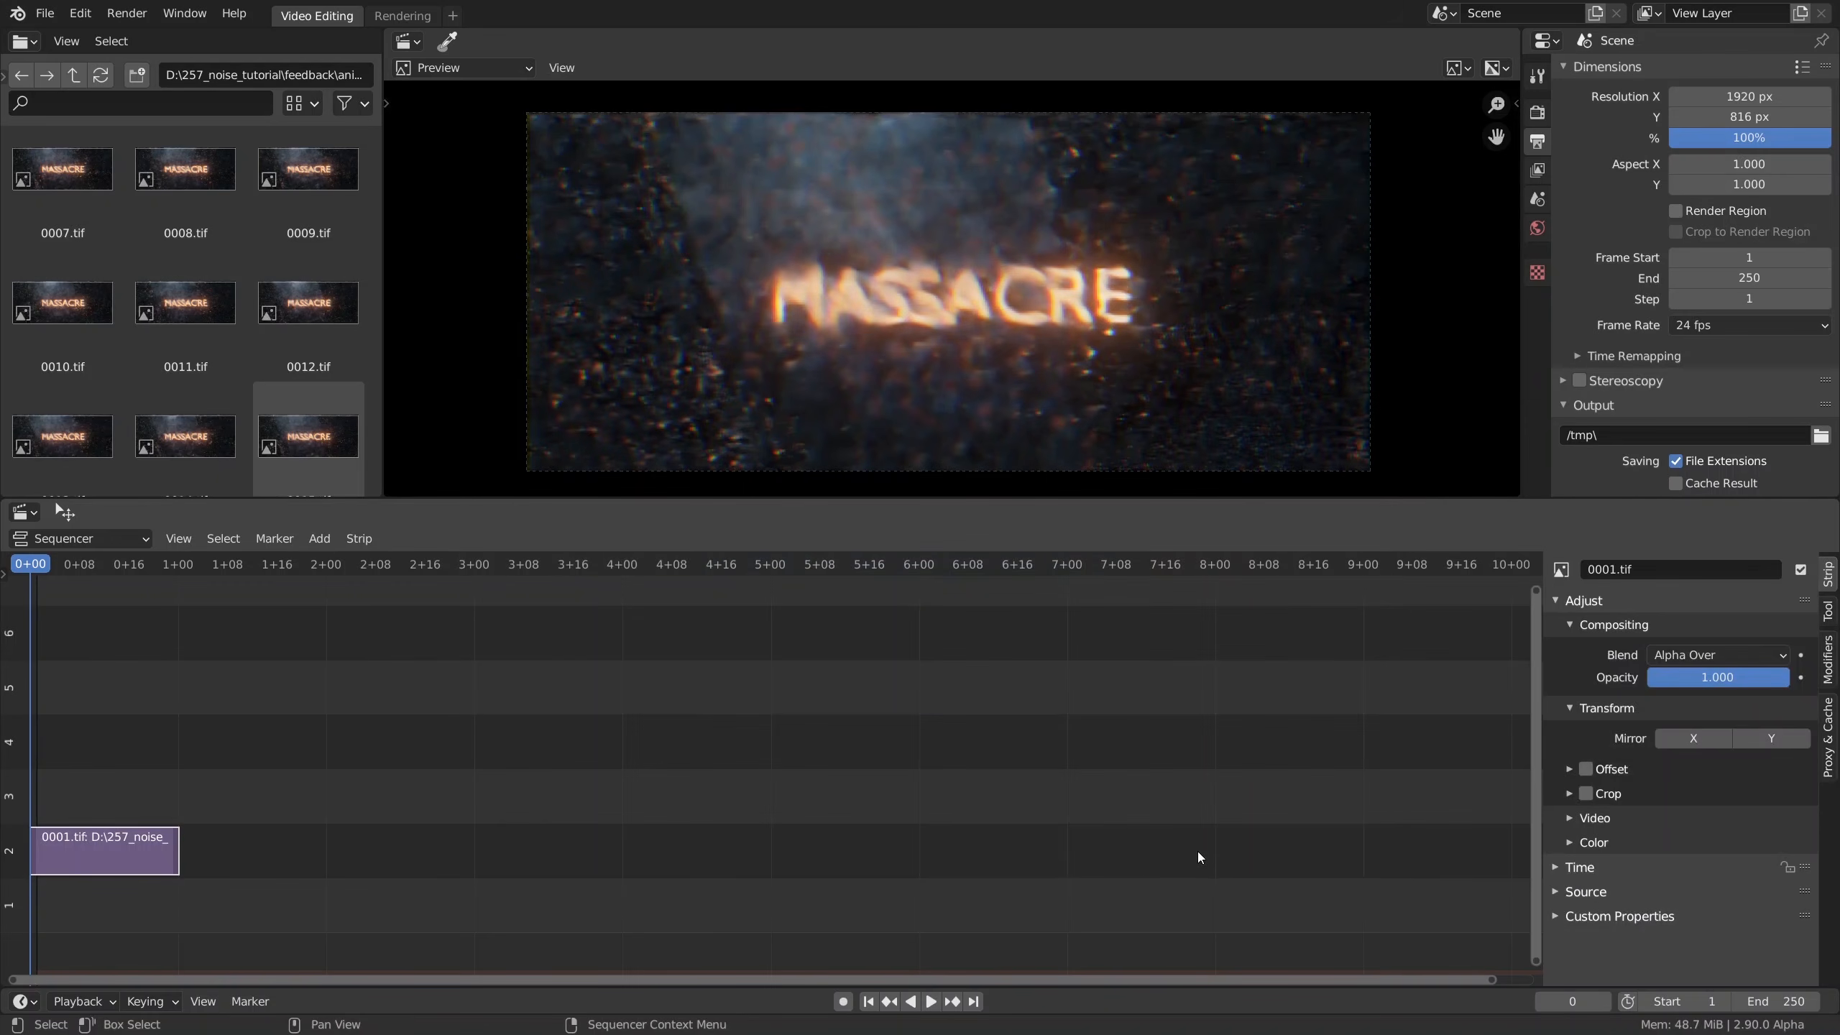
# Step: Play the image strip at 24 fps, restart it near the beginning and stop to examine the flickering noise
pyautogui.press('space')
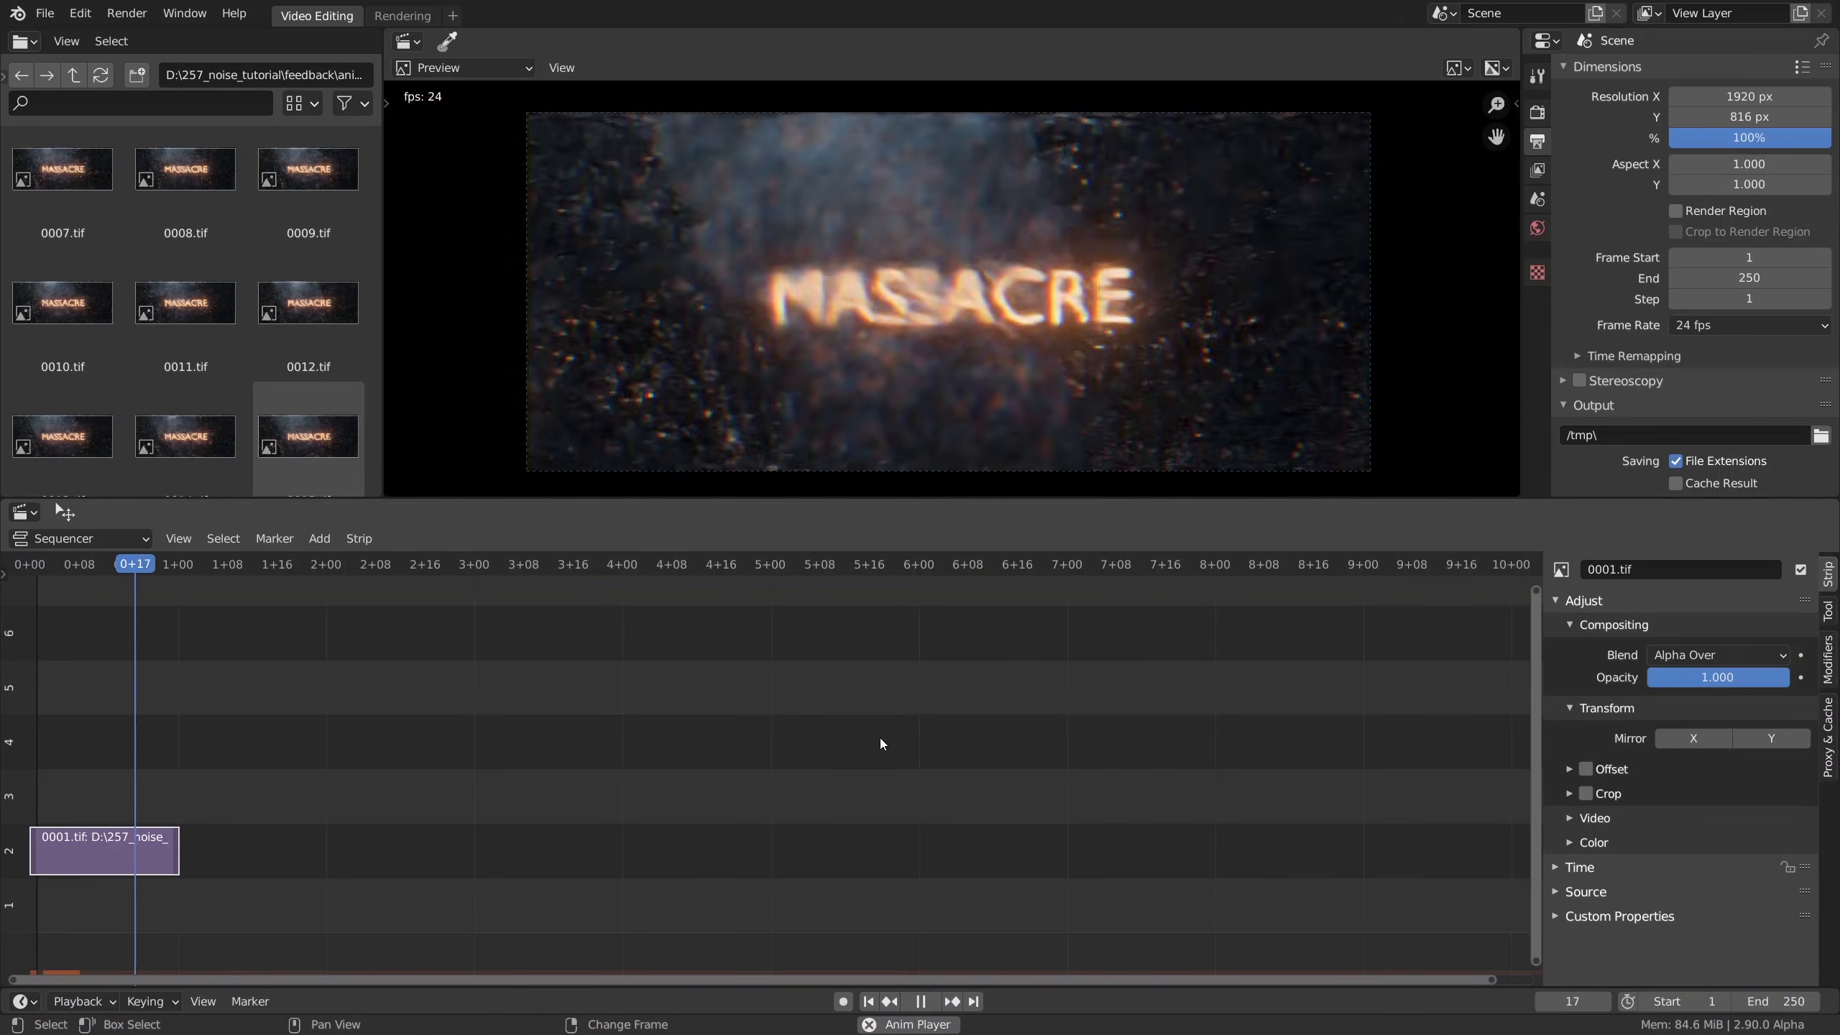
pyautogui.click(104, 569)
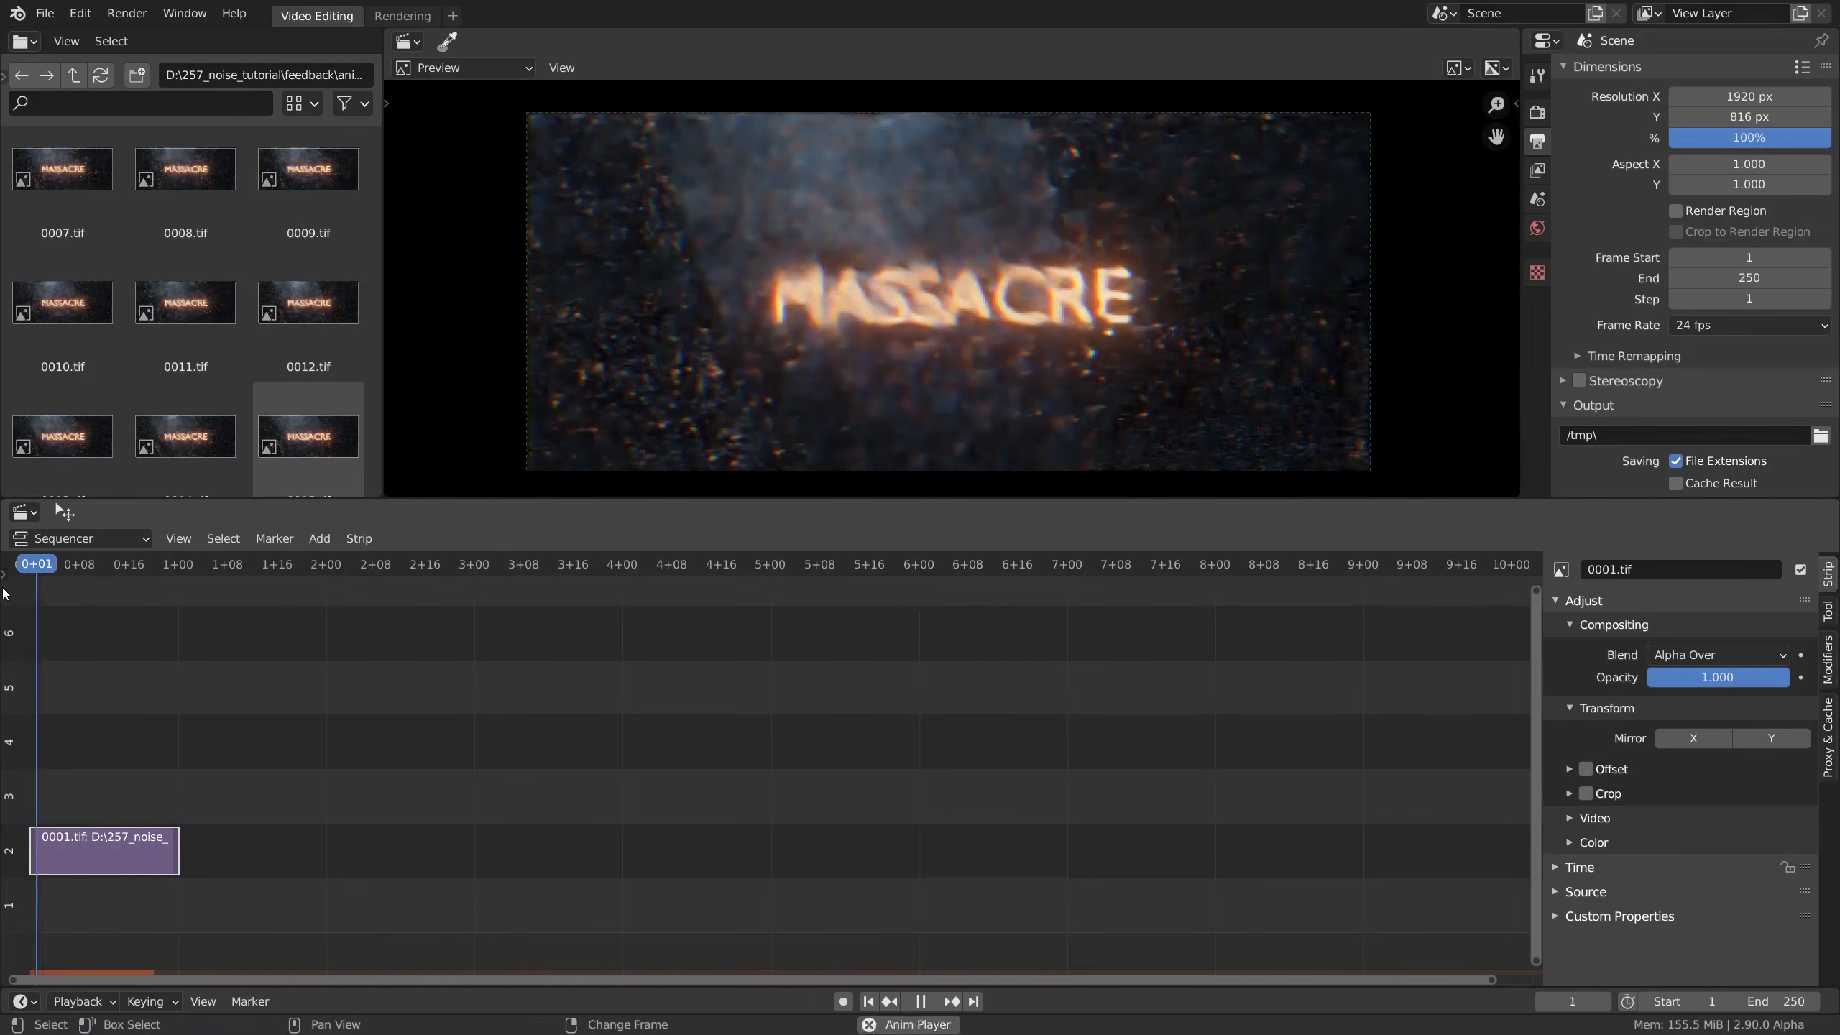
pyautogui.press('space')
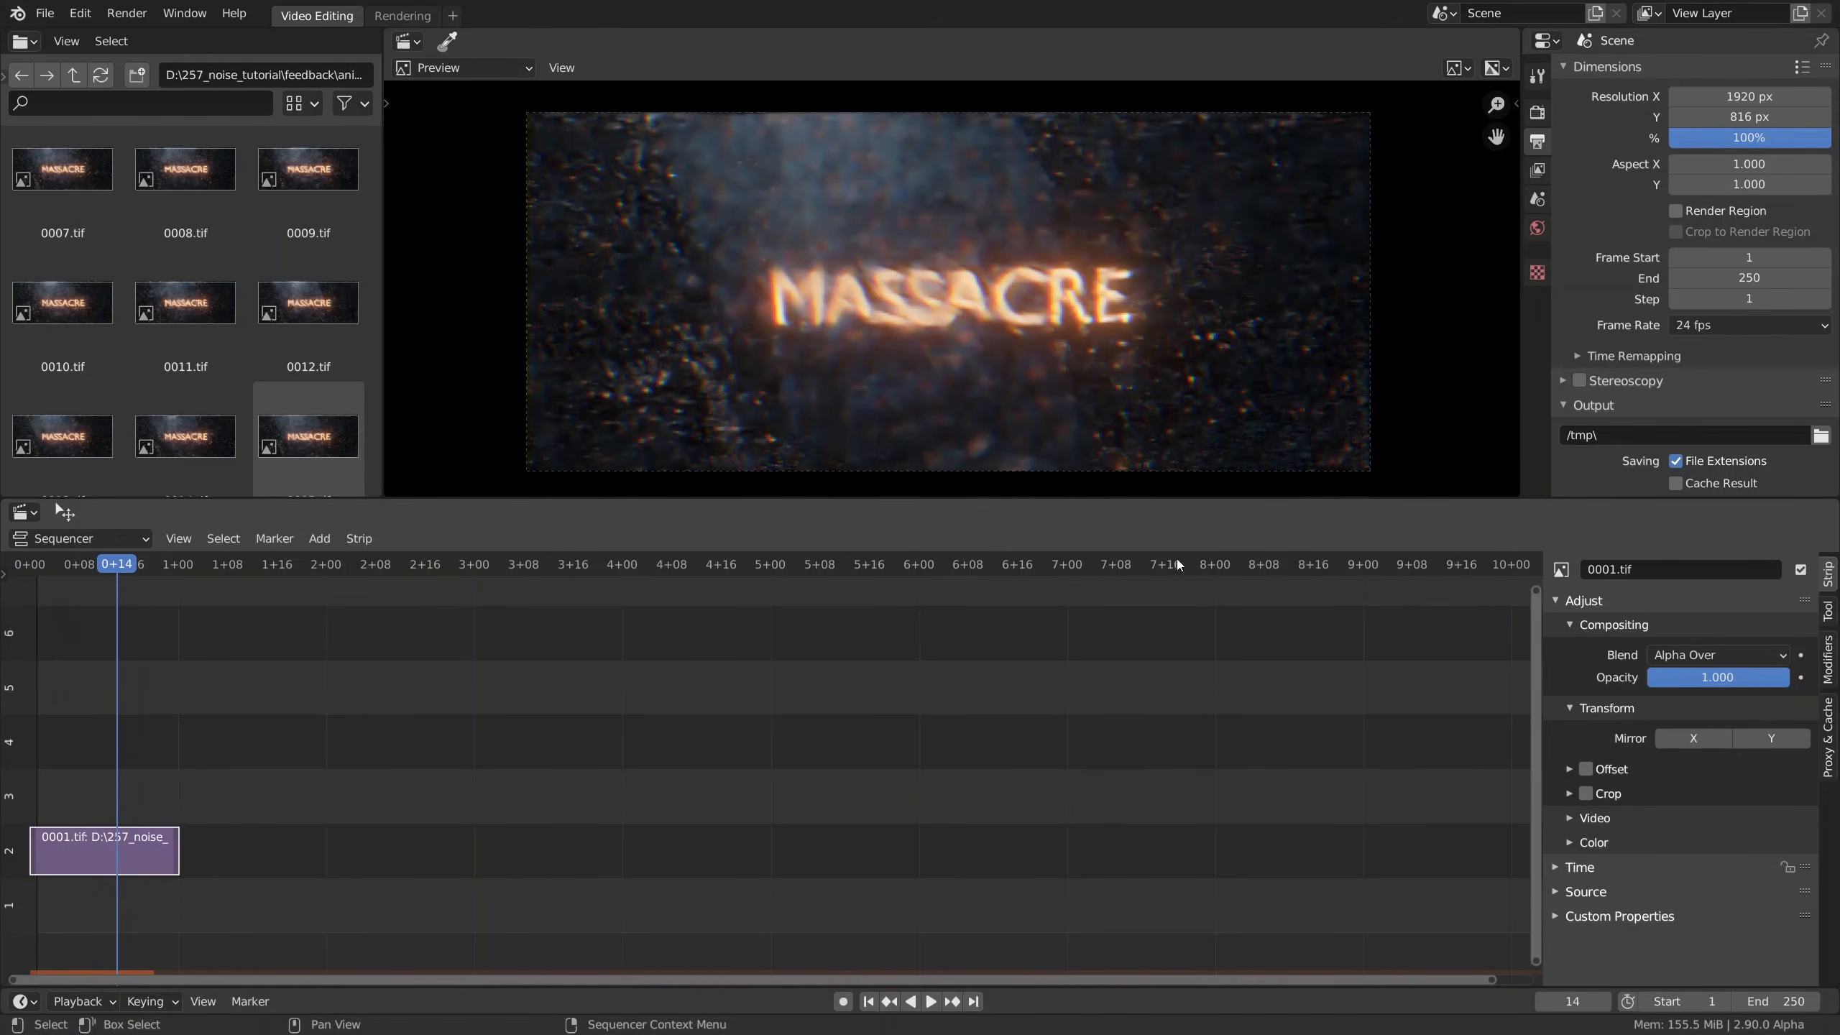
pyautogui.moveTo(1744, 117); pyautogui.dragTo(1819, 116)
pyautogui.hotkey('ctrl', 'z')
pyautogui.hotkey('ctrl', 'z')
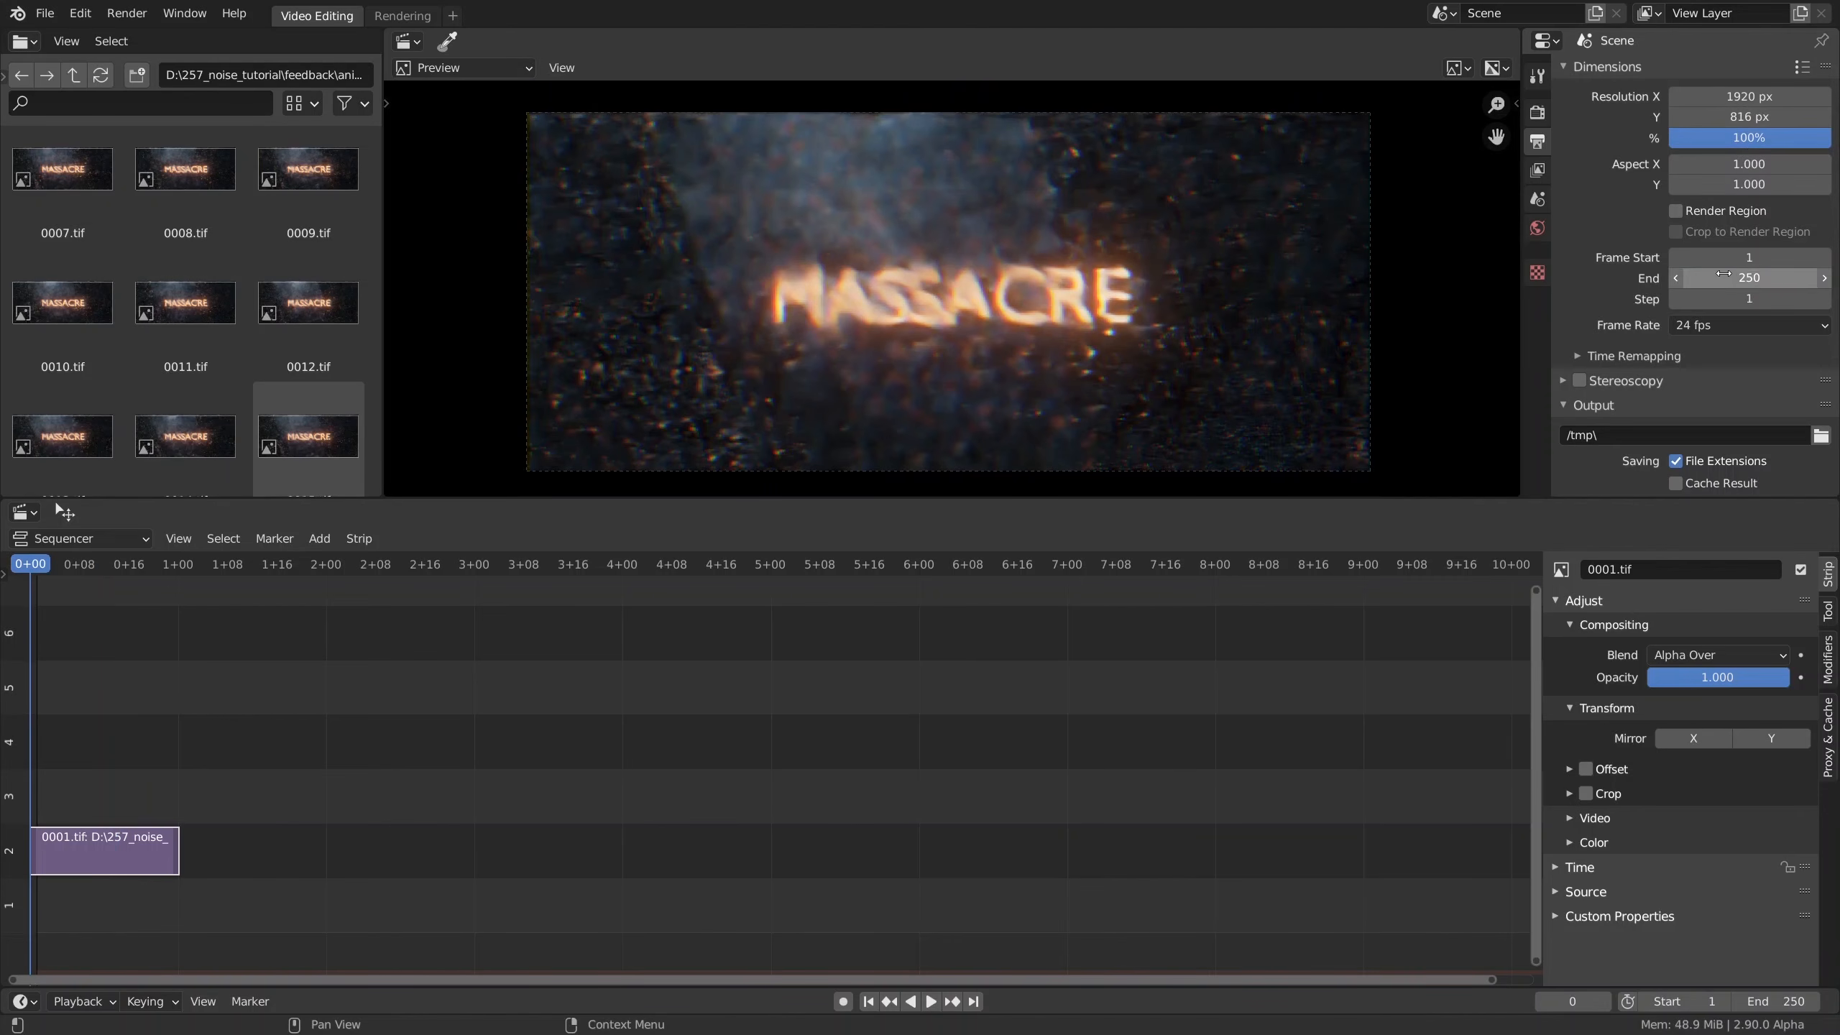
# Step: Set a custom frame rate of 12 fps and play the image strip at that speed
pyautogui.click(1719, 323)
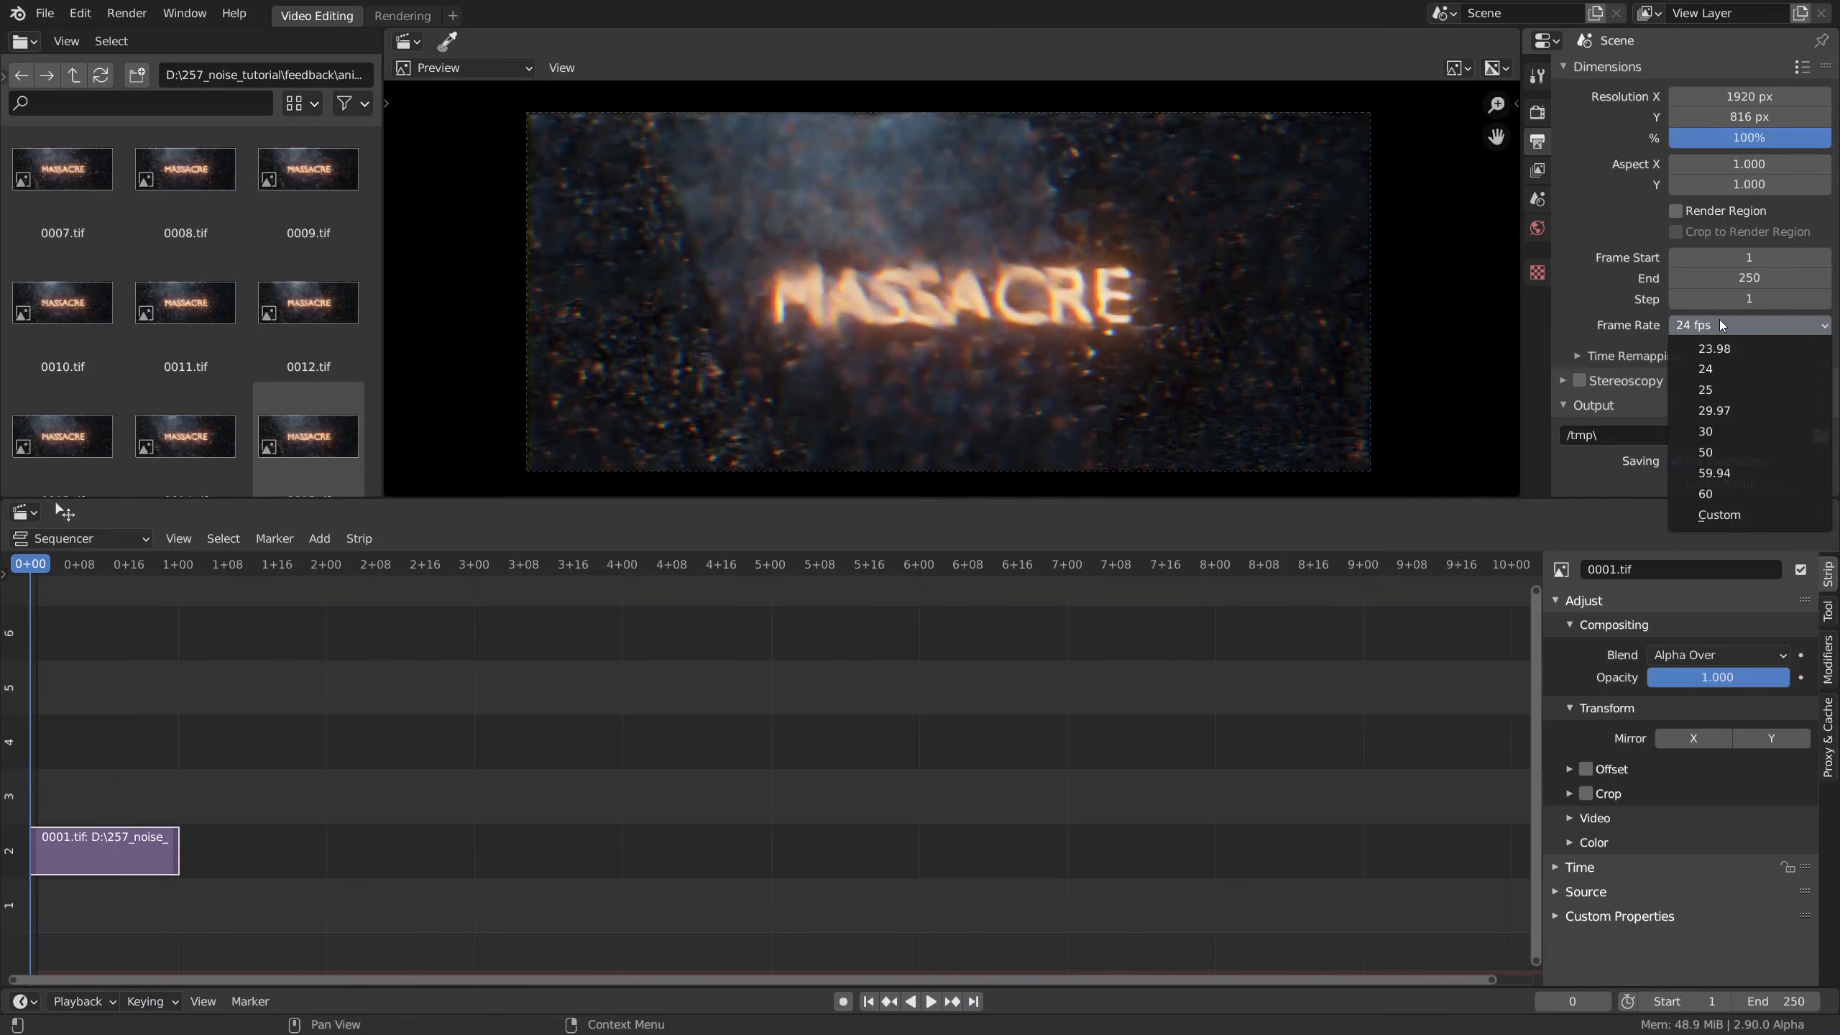
pyautogui.click(1734, 514)
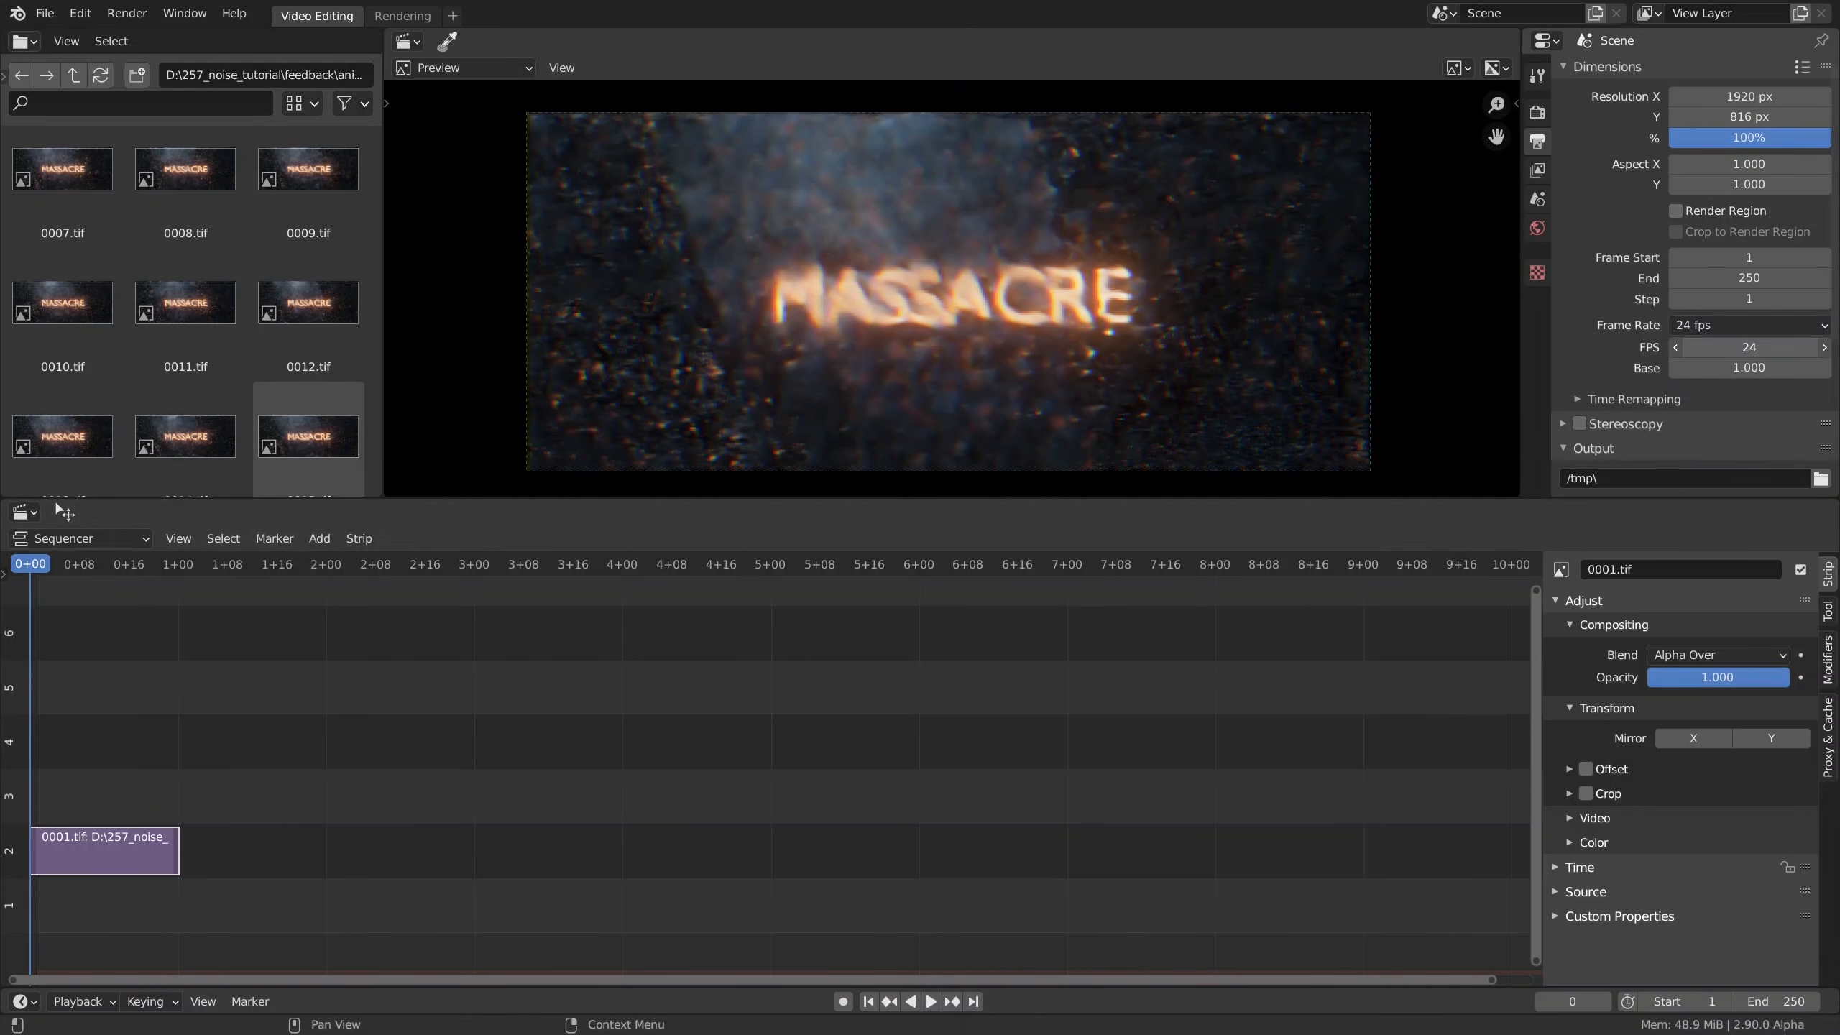
pyautogui.write('12')
pyautogui.press('Return')
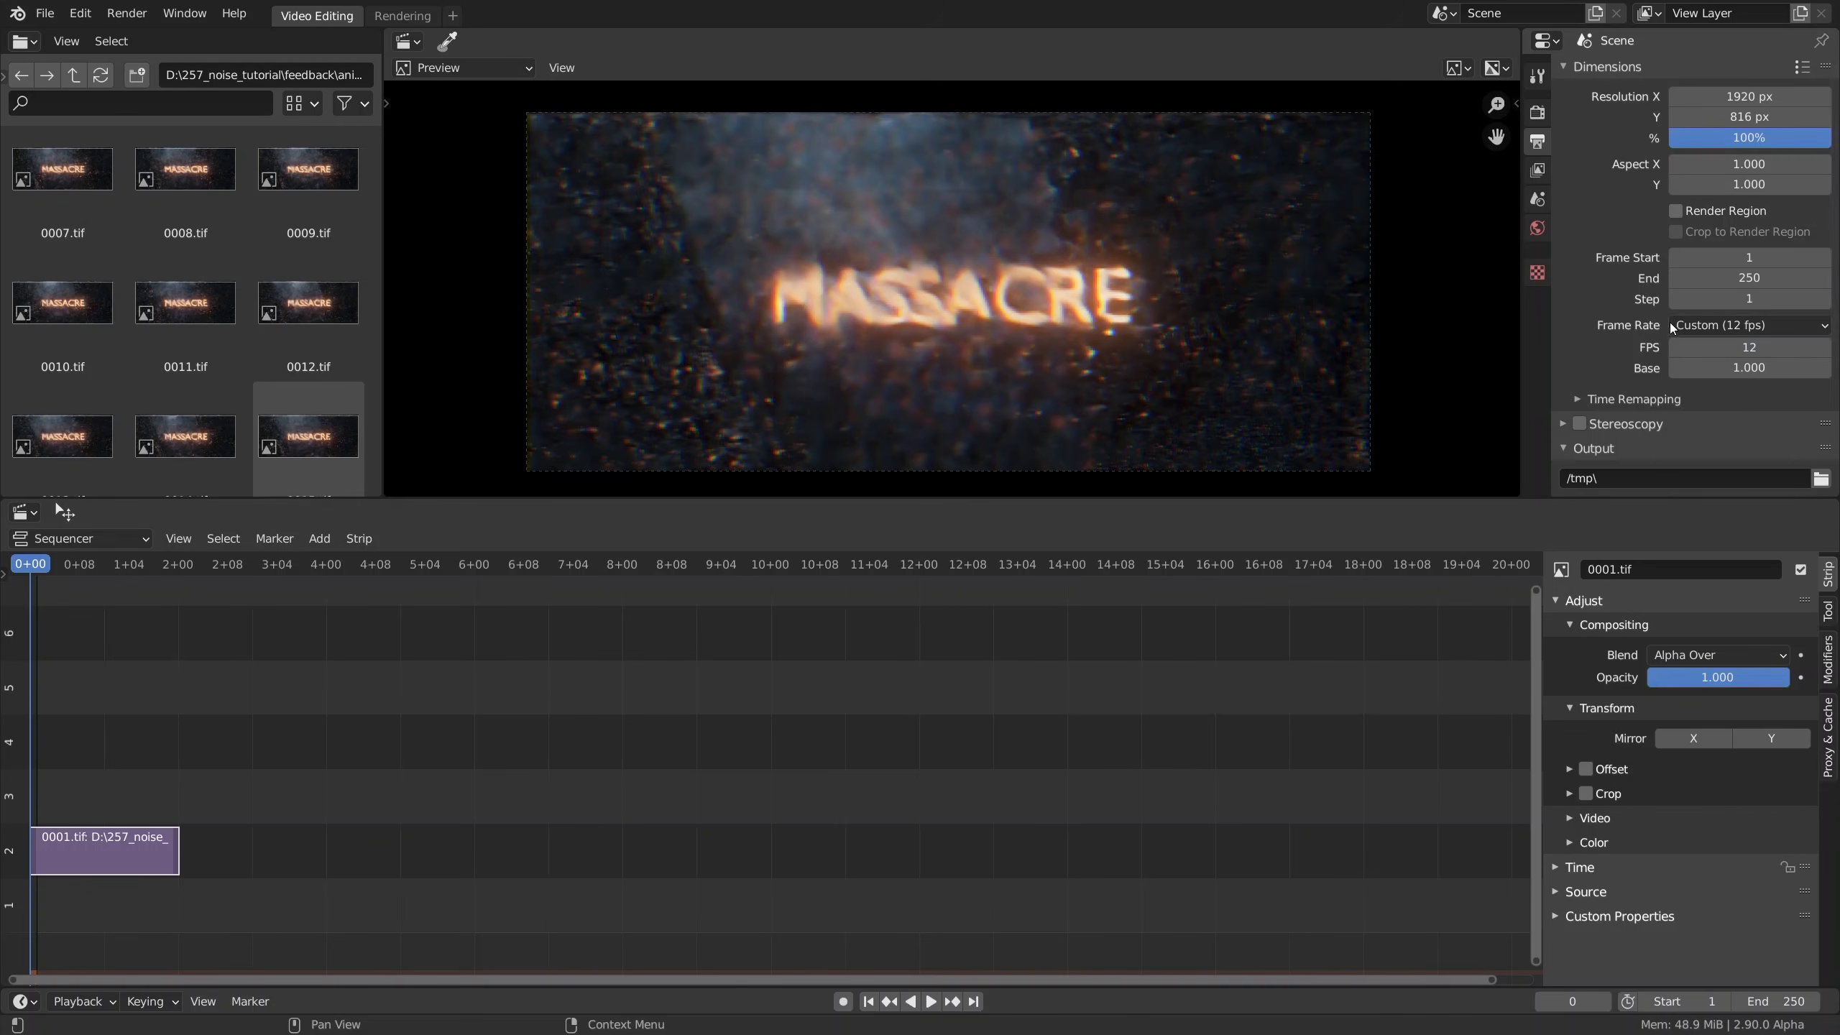
pyautogui.press('space')
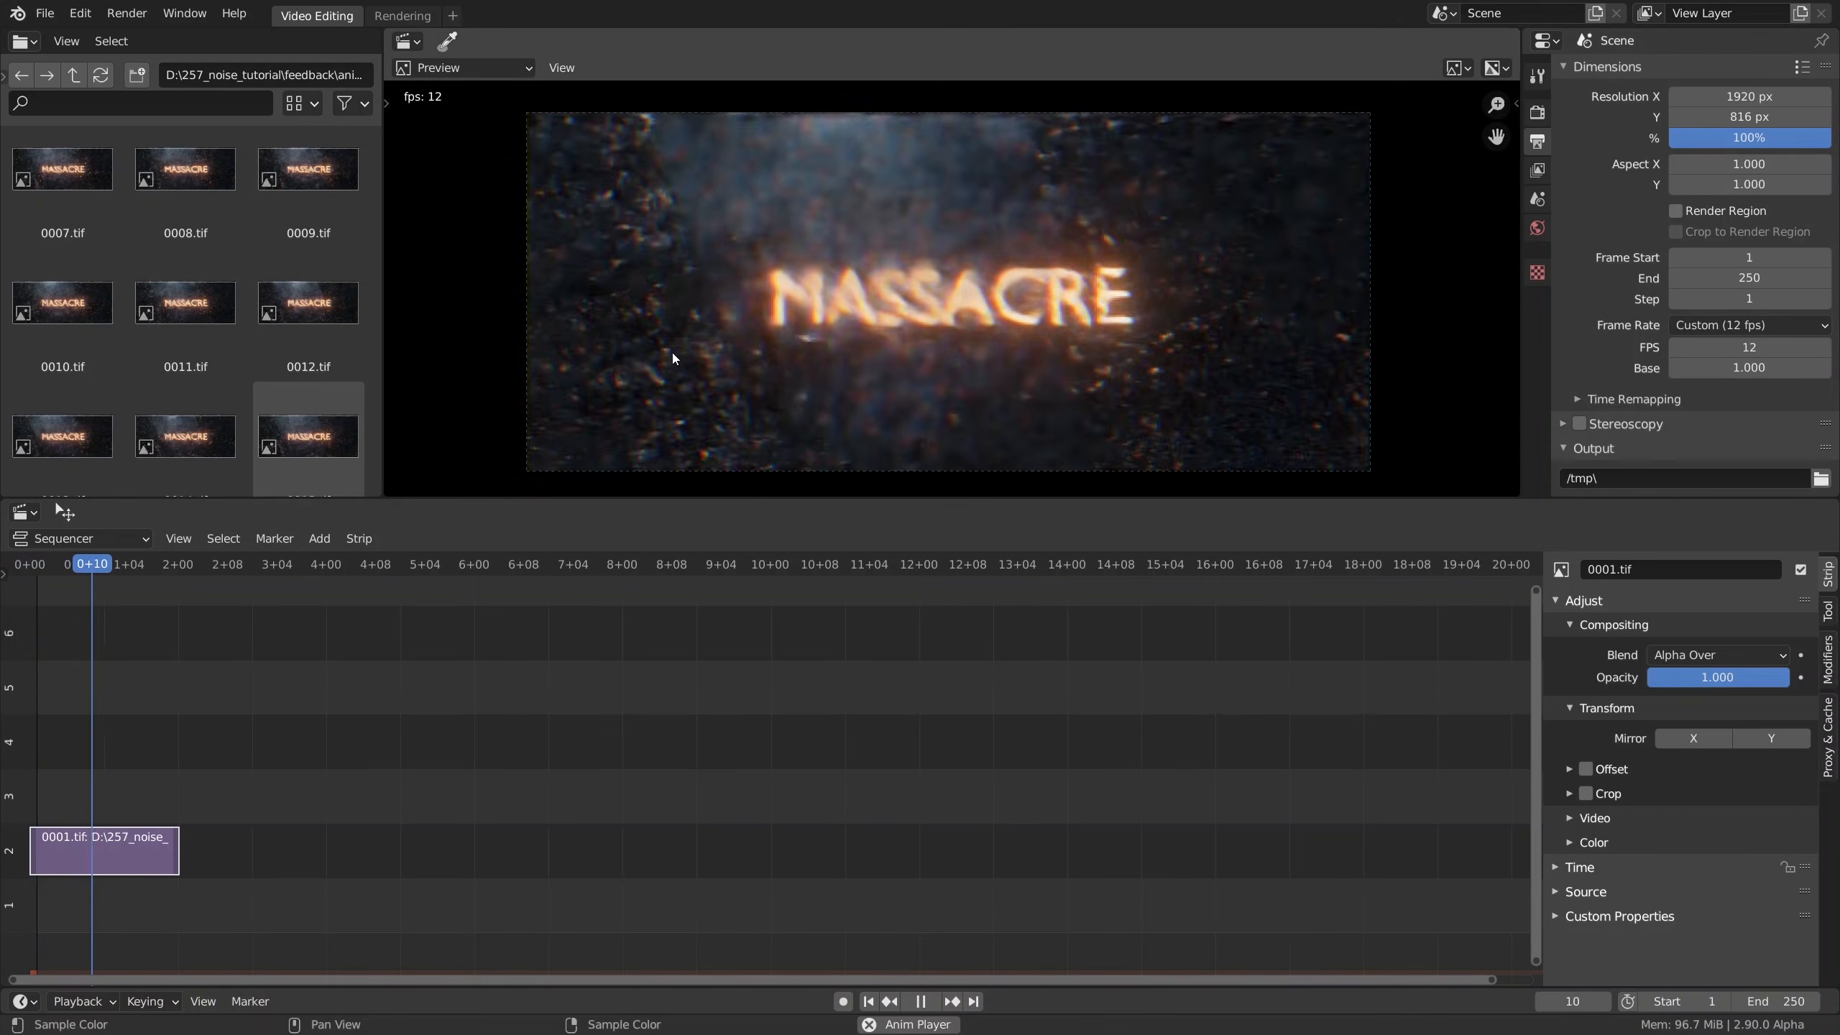
pyautogui.hotkey('shift', 'Left')
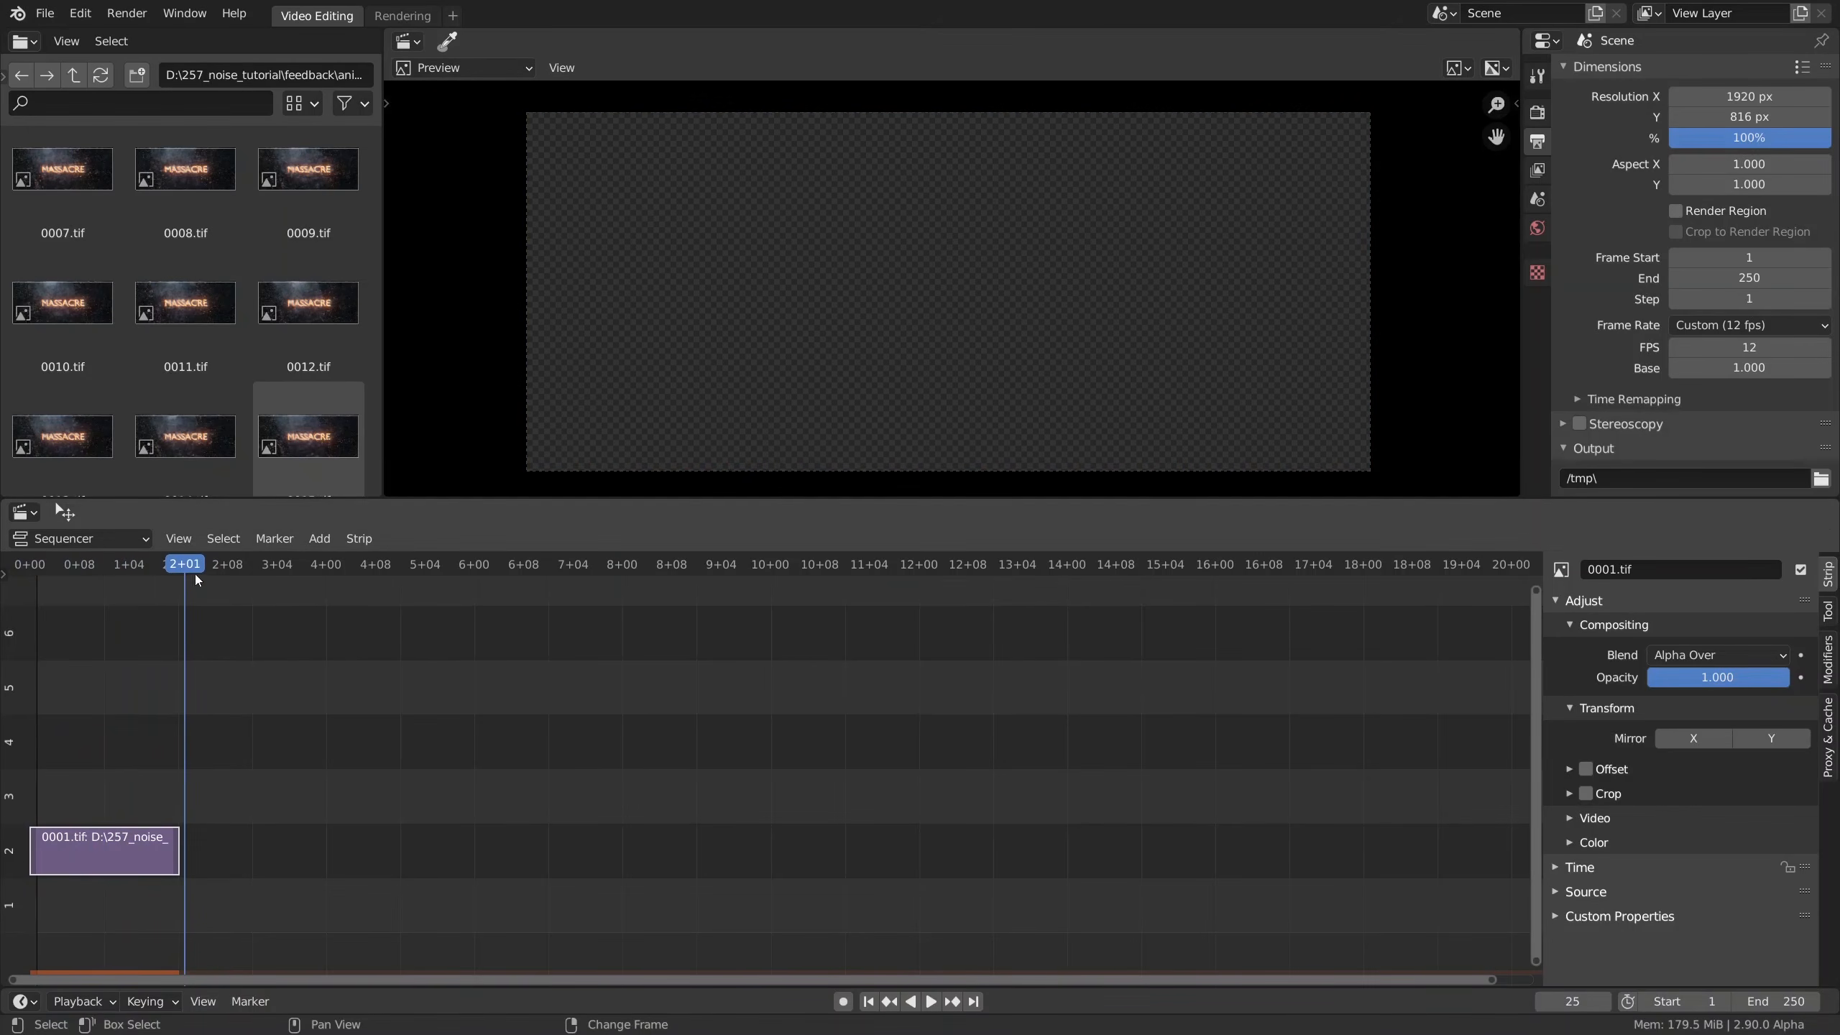
pyautogui.hotkey('shift', 'Left')
pyautogui.press('space')
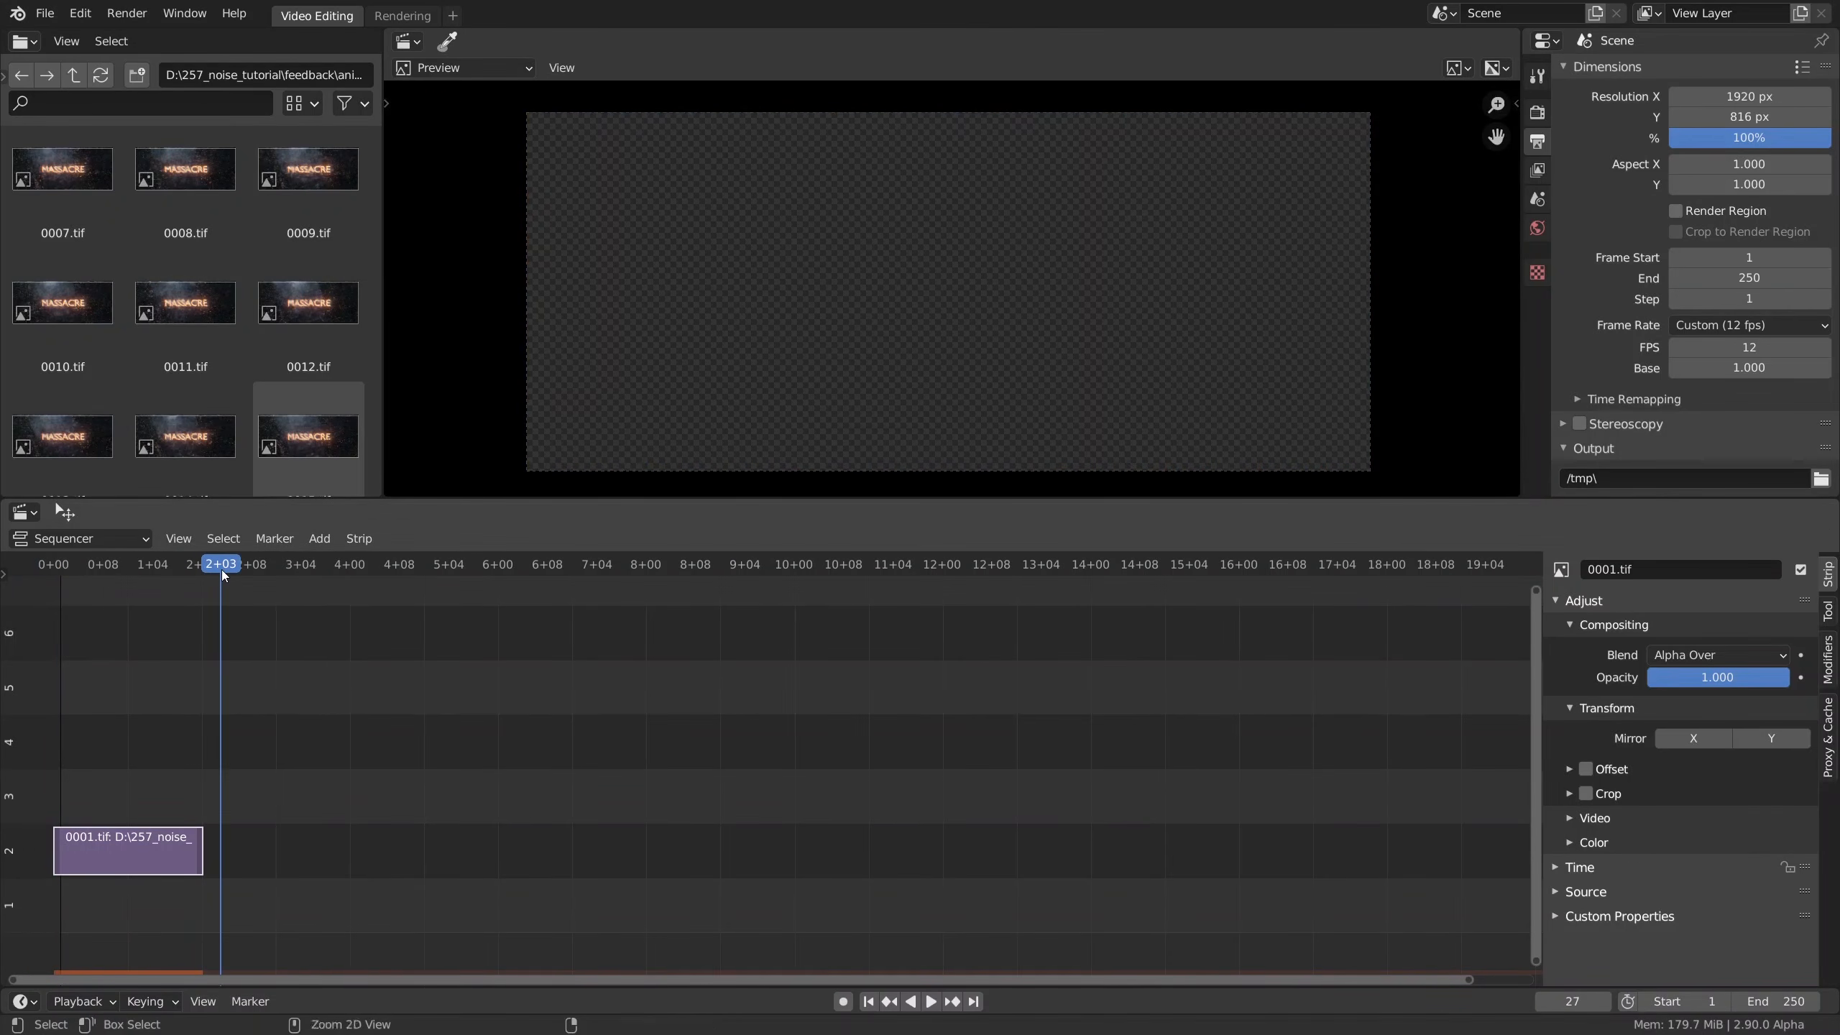
# Step: Paste a copy of the image strip directly after the original on channel 2 and play across the join
pyautogui.hotkey('ctrl', 'v')
pyautogui.moveTo(304, 857); pyautogui.dragTo(270, 868)
pyautogui.click(196, 568)
pyautogui.press('space')
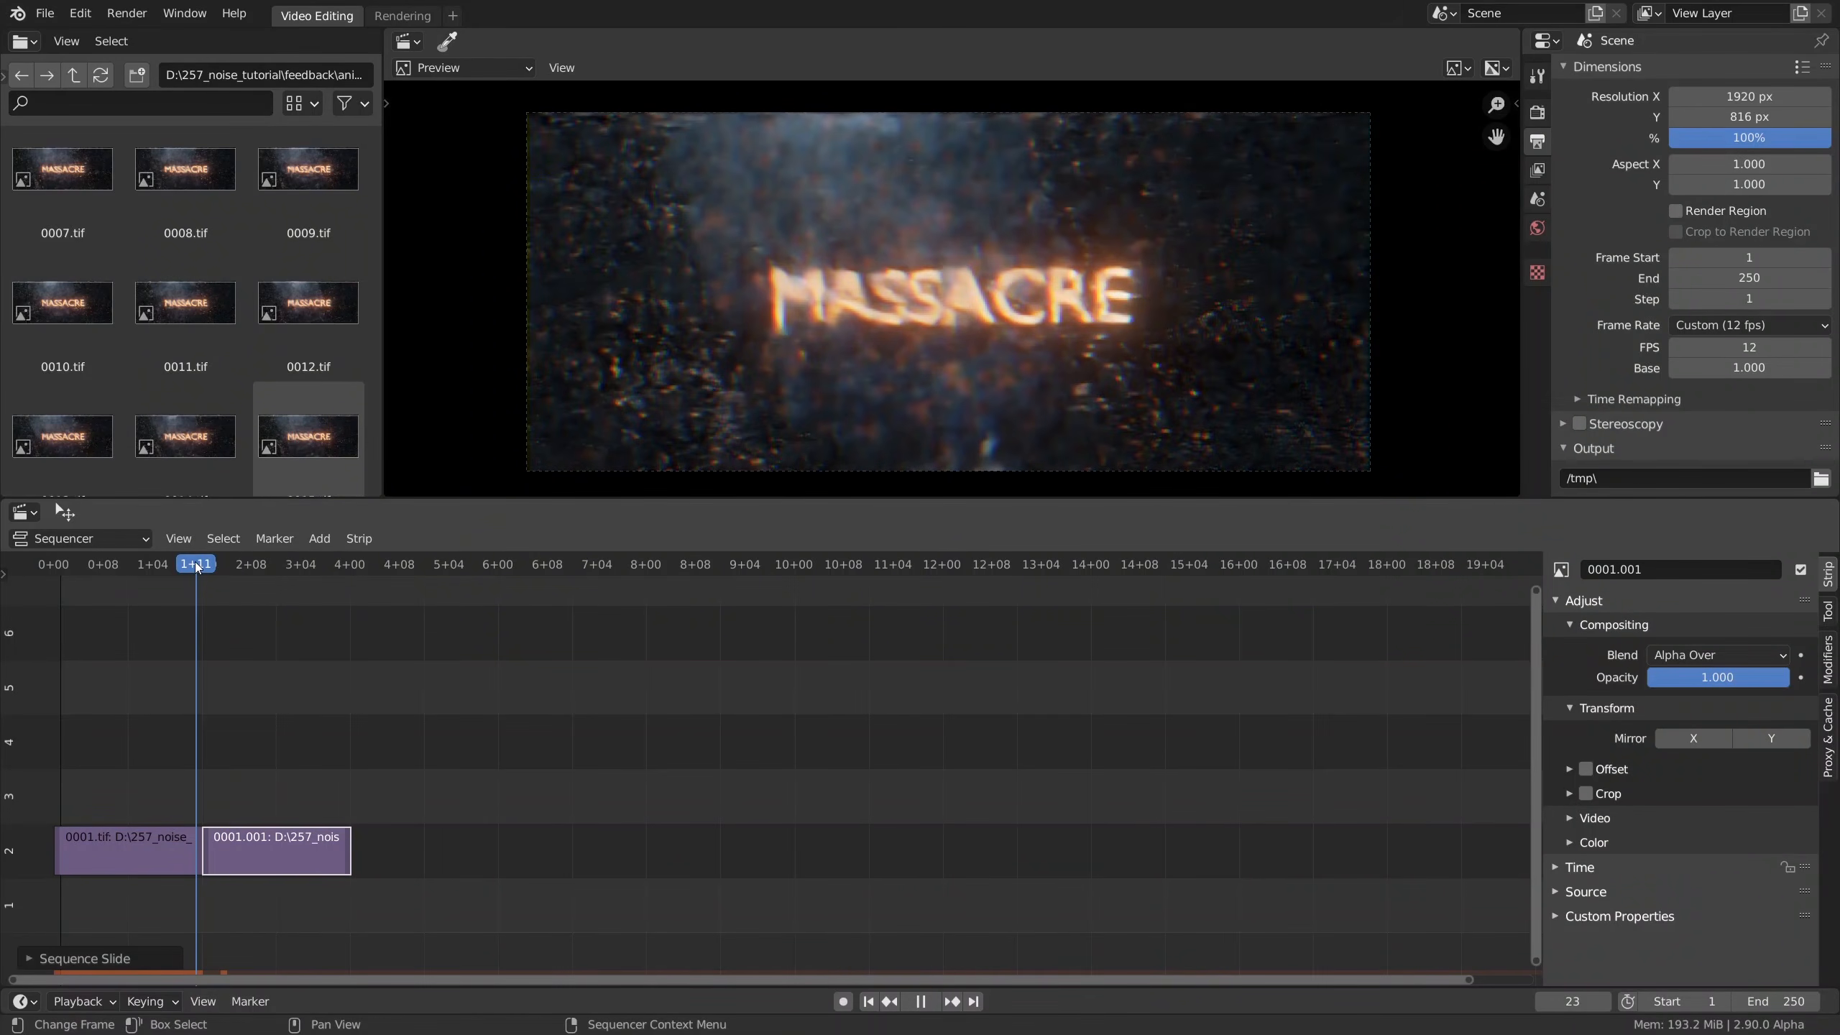
# Step: Paste two more copies of the strip end to end on channel 2, starting at frames 48 and 72
pyautogui.press('Escape')
pyautogui.hotkey('shift', 'space')
pyautogui.moveTo(366, 569); pyautogui.dragTo(352, 573)
pyautogui.hotkey('ctrl', 'v')
pyautogui.moveTo(386, 812); pyautogui.dragTo(417, 866)
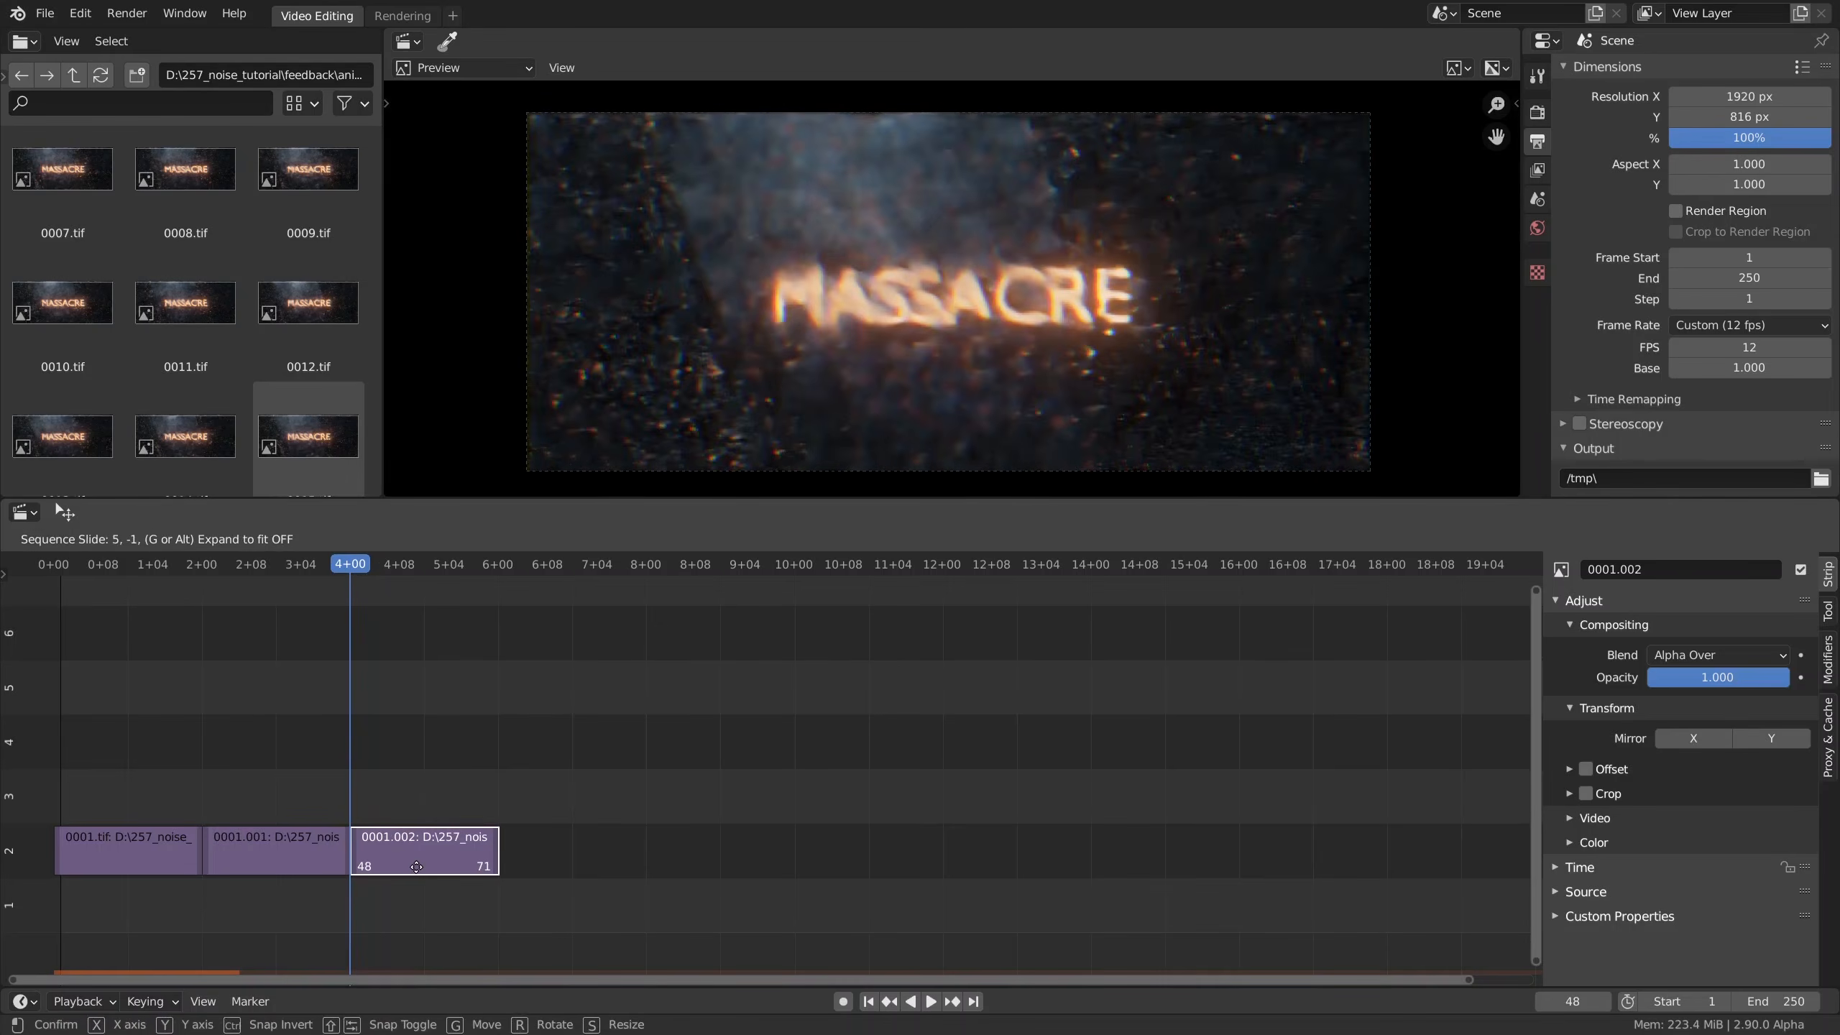
pyautogui.click(417, 866)
pyautogui.hotkey('ctrl', 'v')
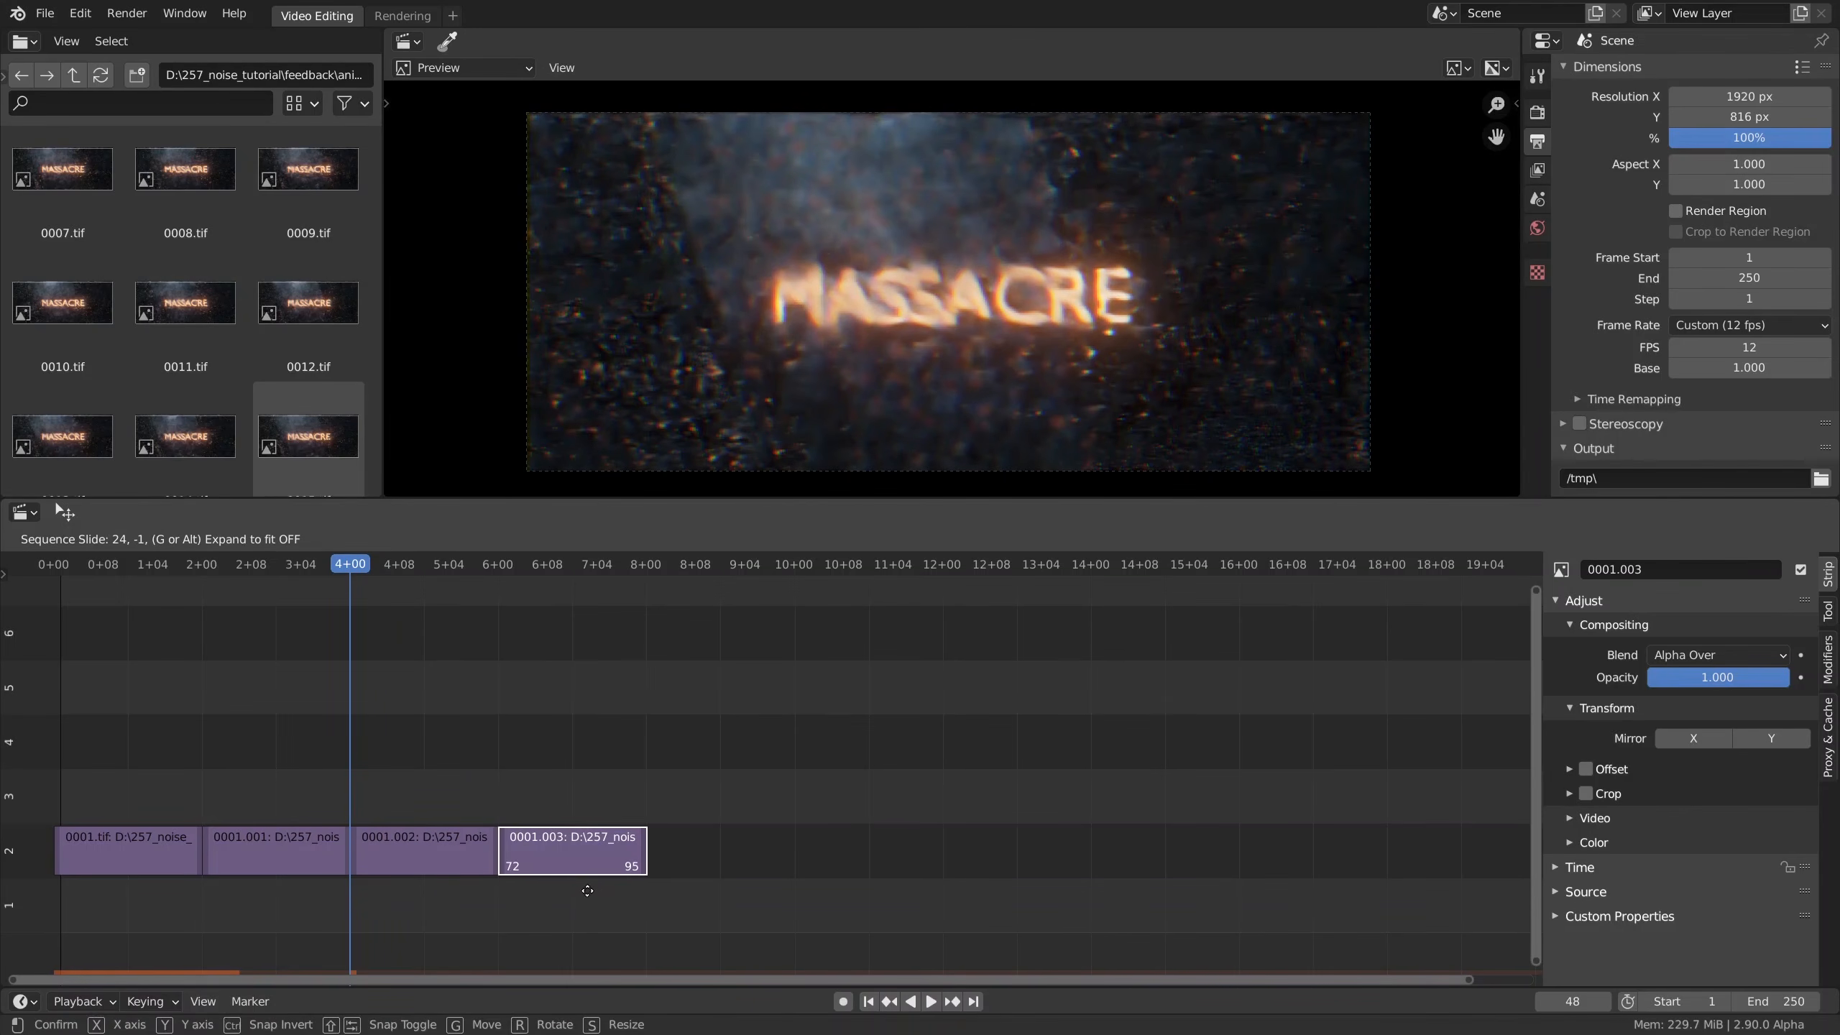
pyautogui.click(587, 890)
# Step: Play the four joined strips and scrub back toward the start to examine the looping noise
pyautogui.press('space')
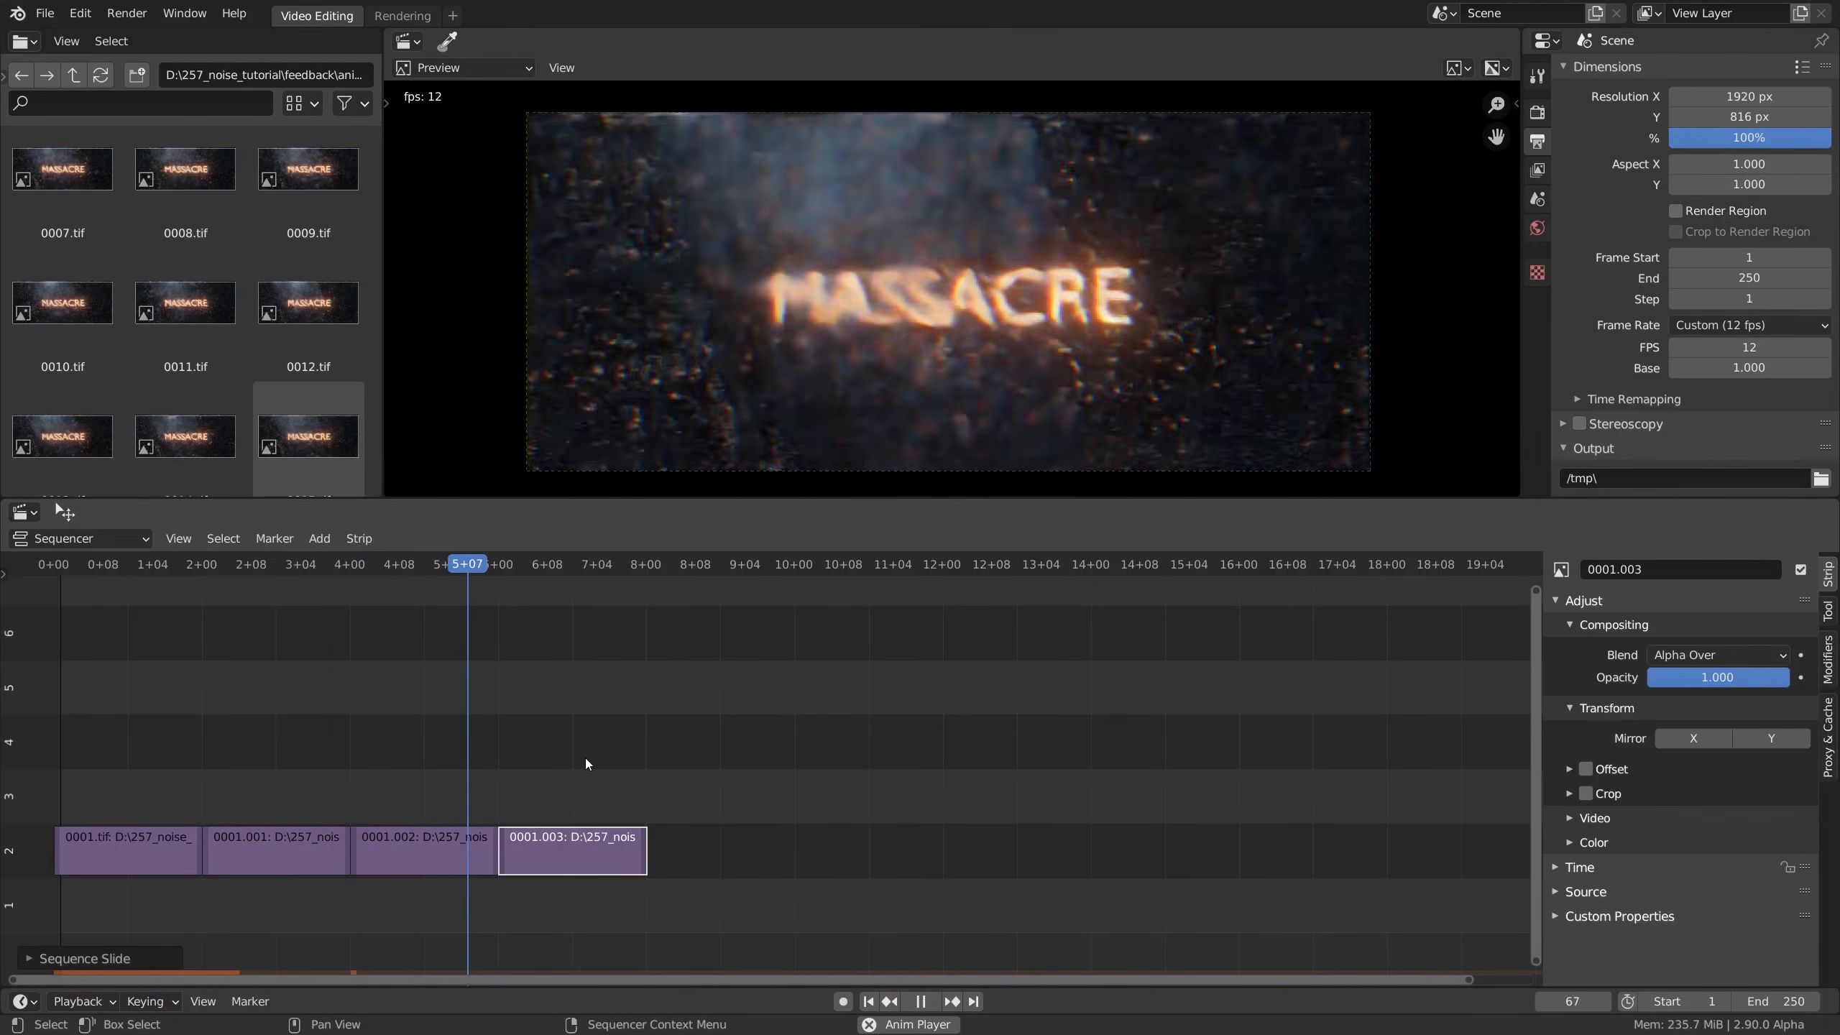
pyautogui.press('space')
pyautogui.moveTo(627, 567); pyautogui.dragTo(85, 601)
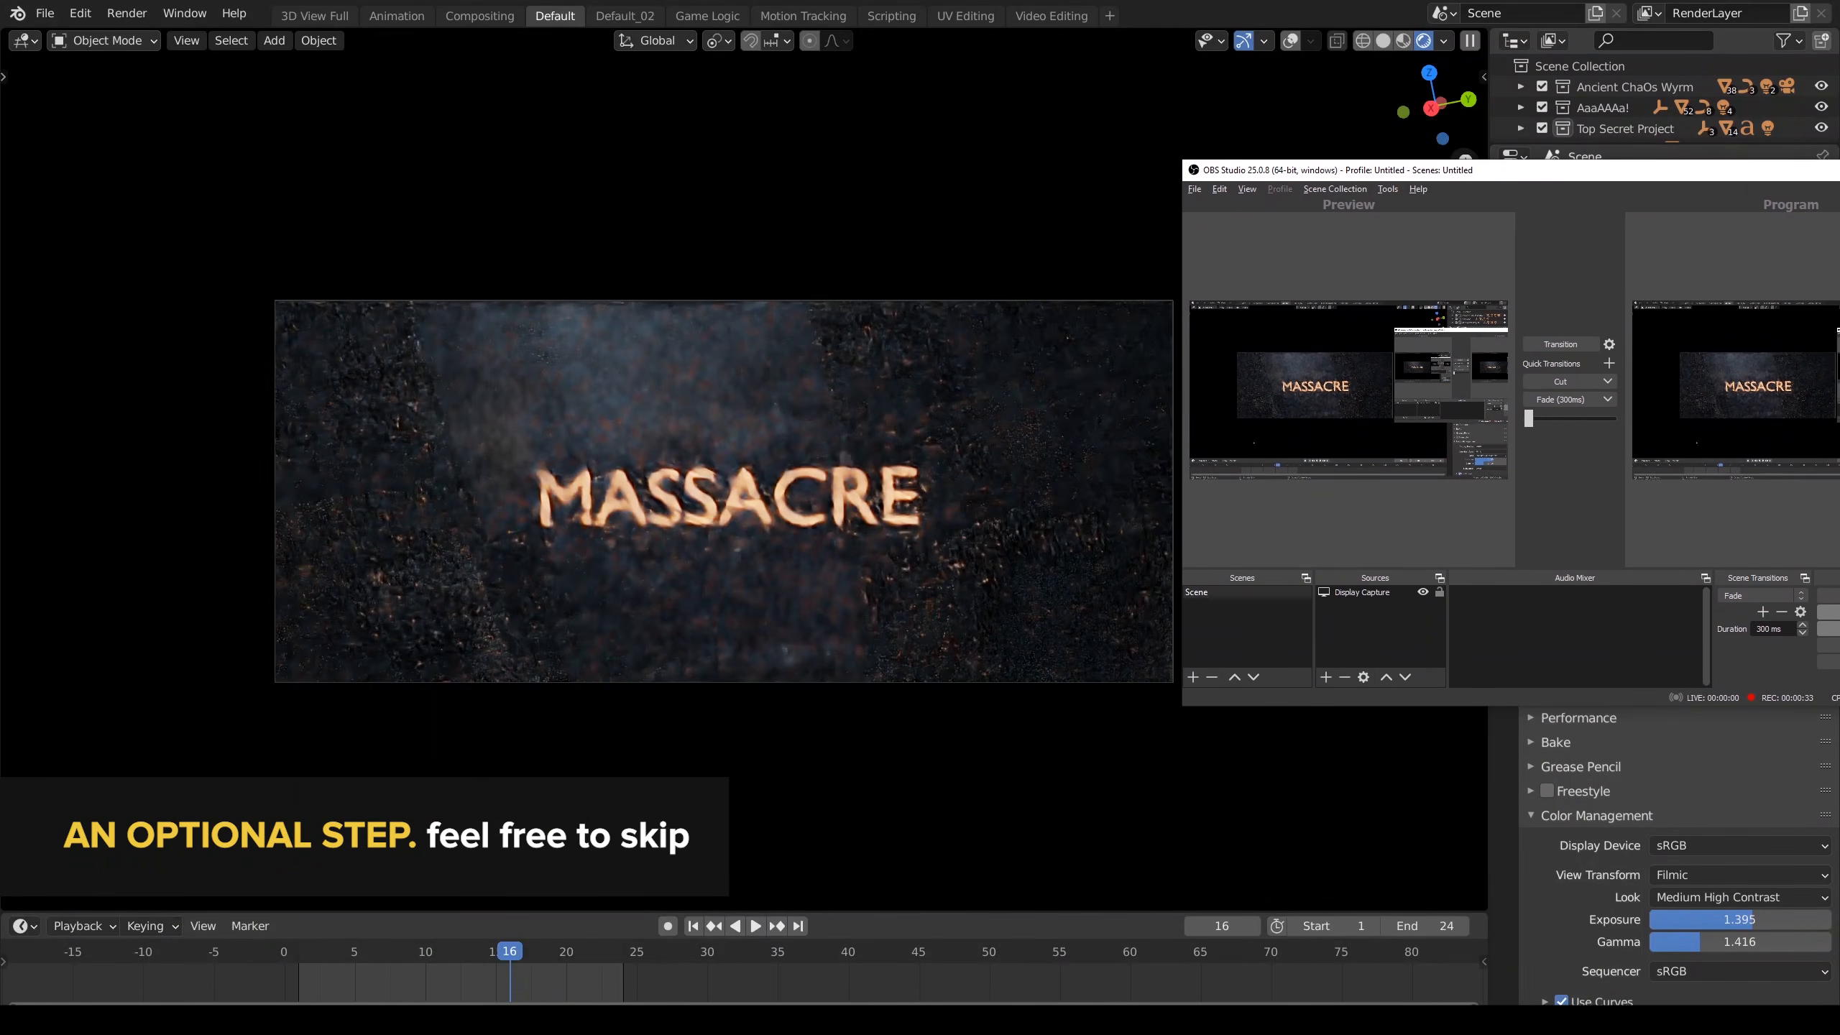
# Step: Scrub and play the title scene's timeline in the rendered viewport to examine how the denoised noise varies between frames
pyautogui.moveTo(362, 985); pyautogui.dragTo(410, 997)
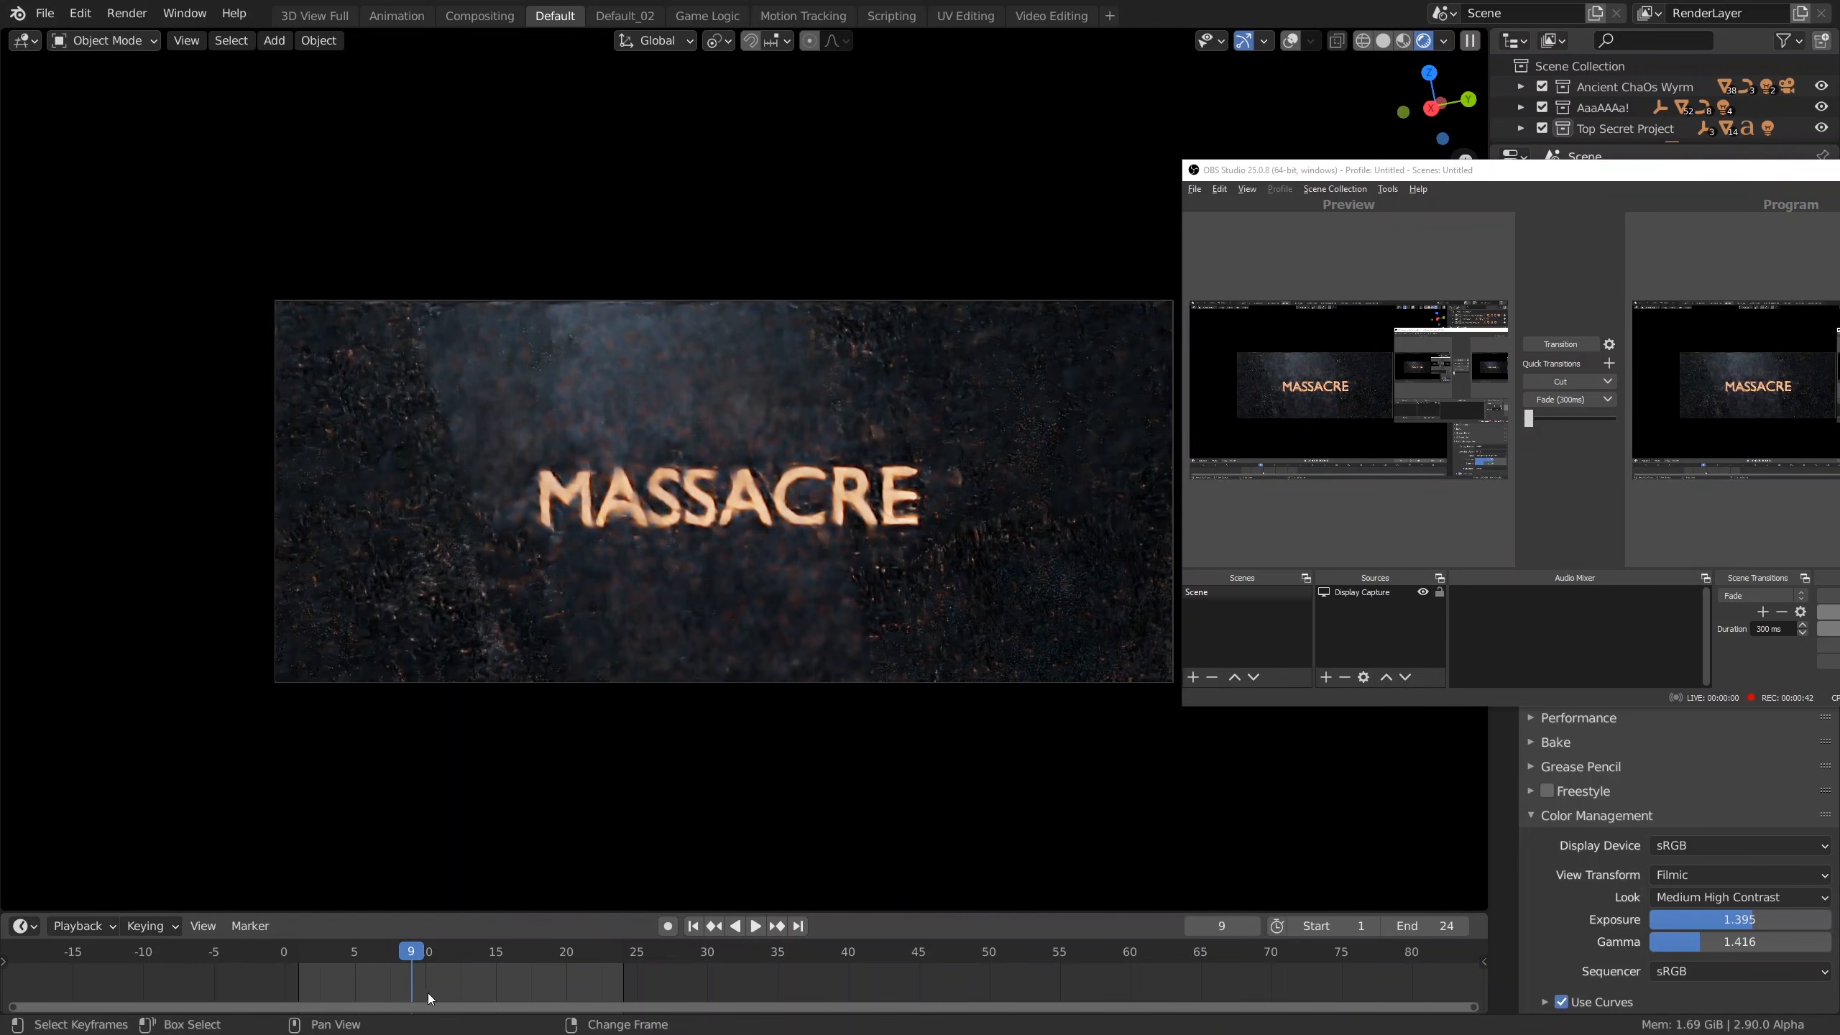
pyautogui.press('space')
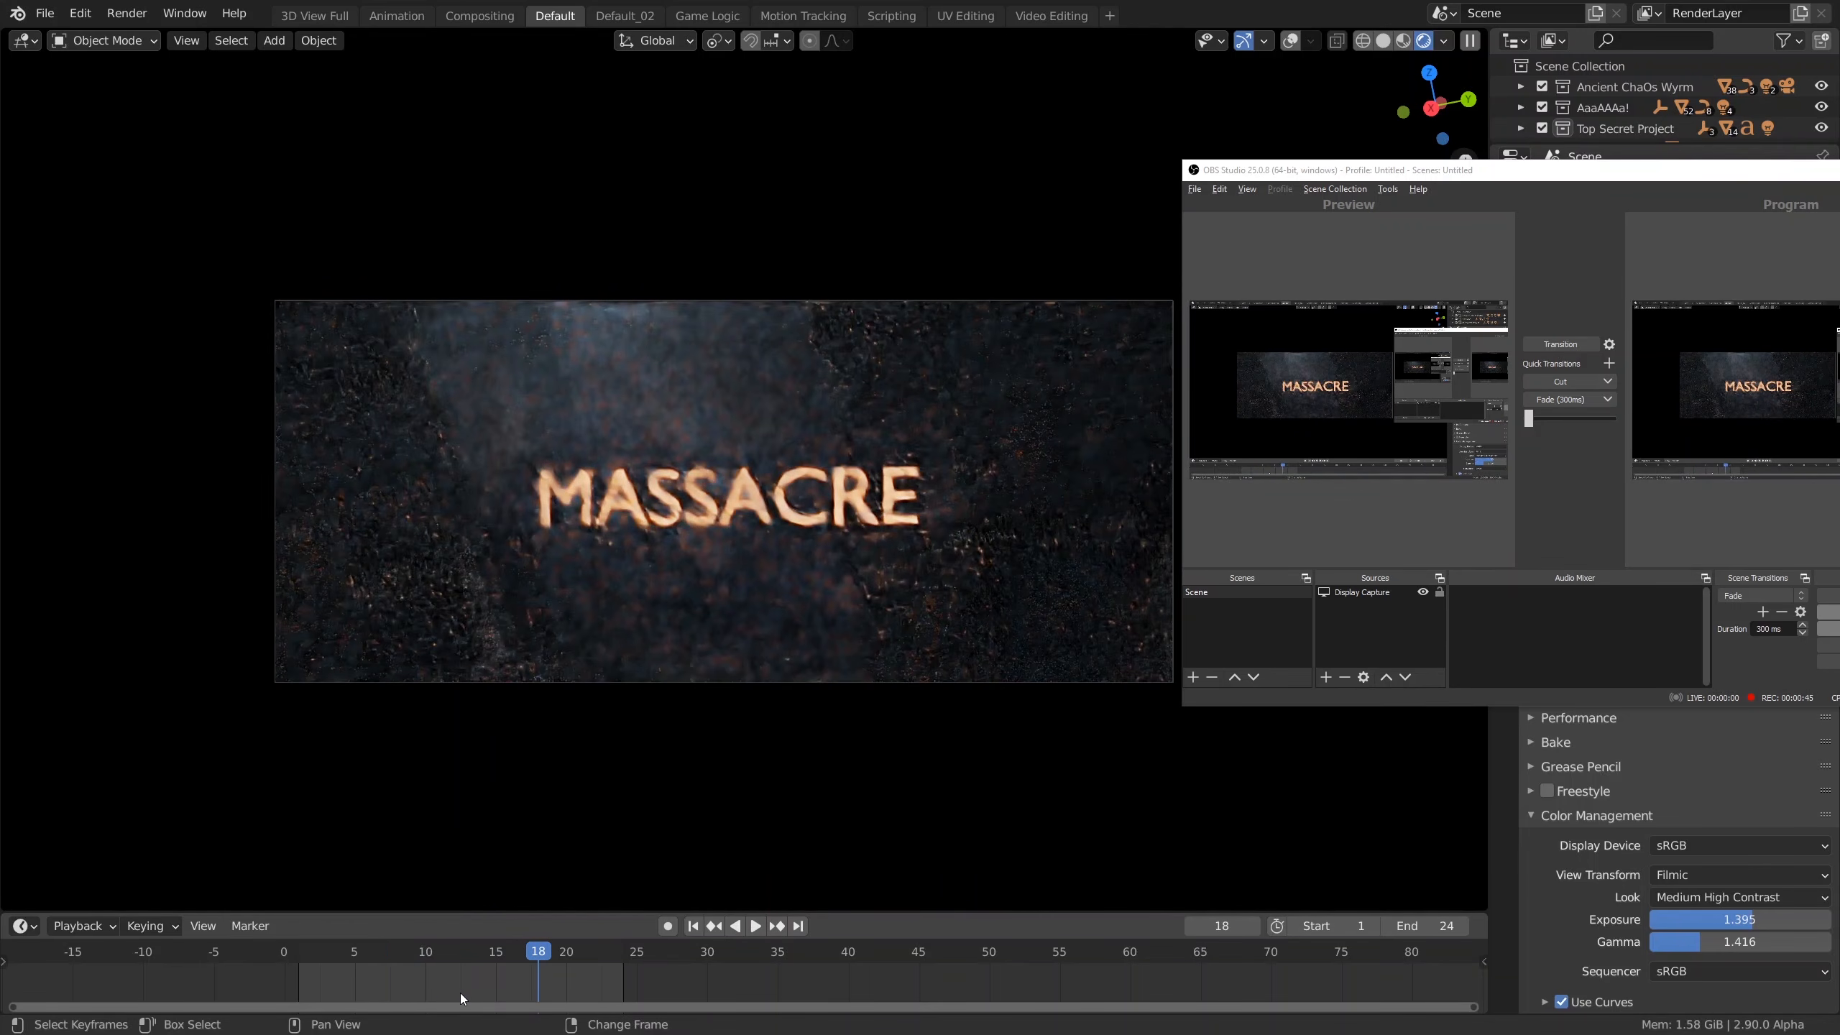
pyautogui.moveTo(489, 994); pyautogui.dragTo(326, 987)
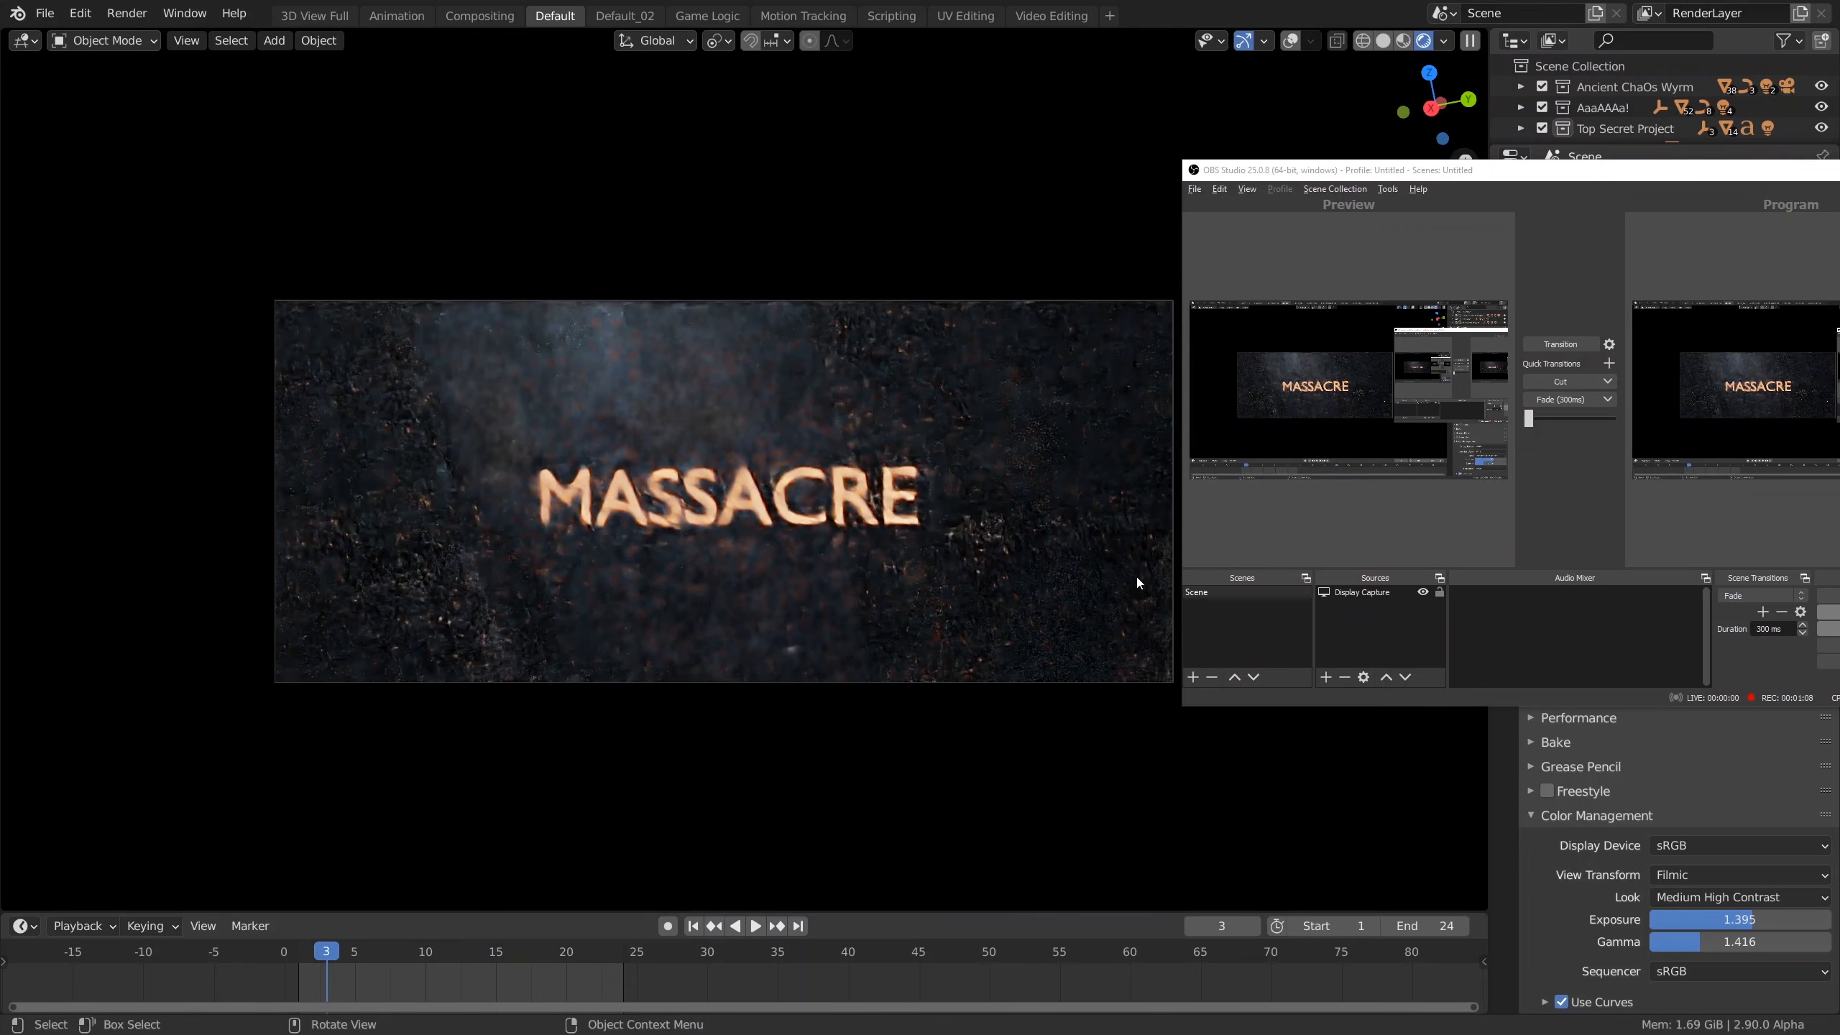
# Step: Stop the screen recording in OBS Studio and minimize its window to uncover the sequencer
pyautogui.moveTo(1516, 177); pyautogui.dragTo(1331, 171)
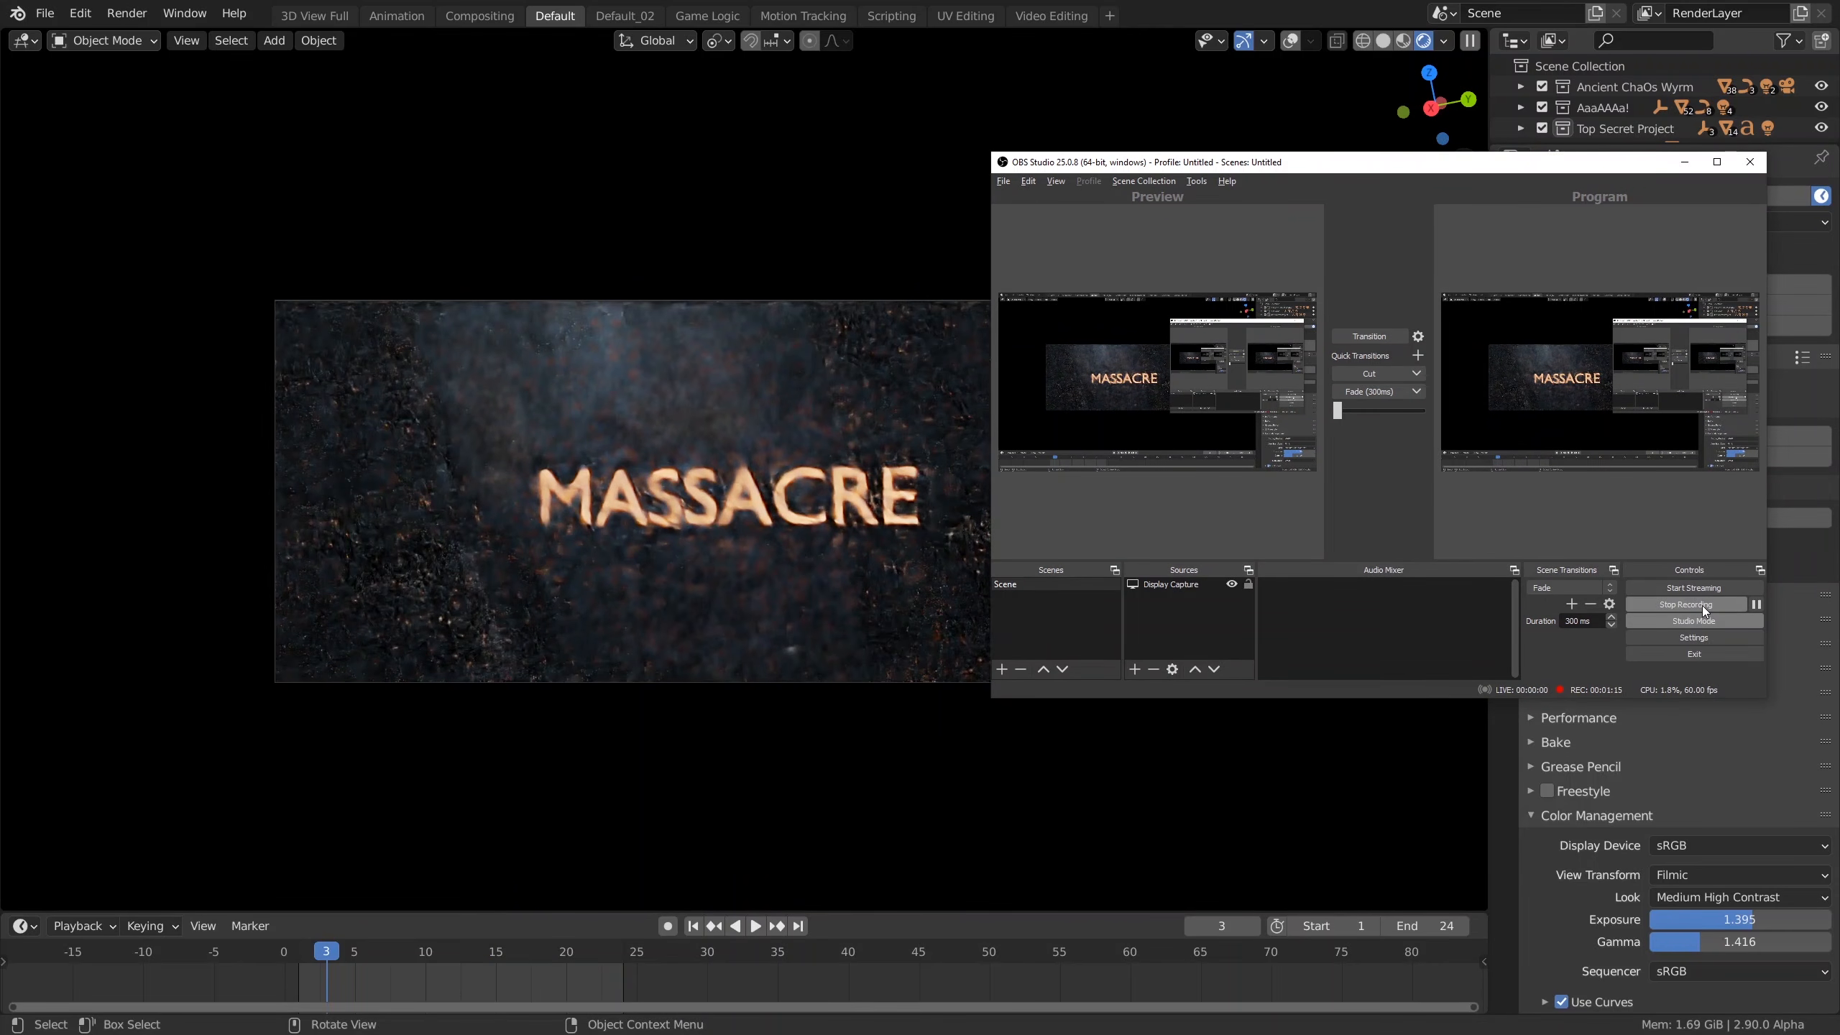
pyautogui.click(1685, 604)
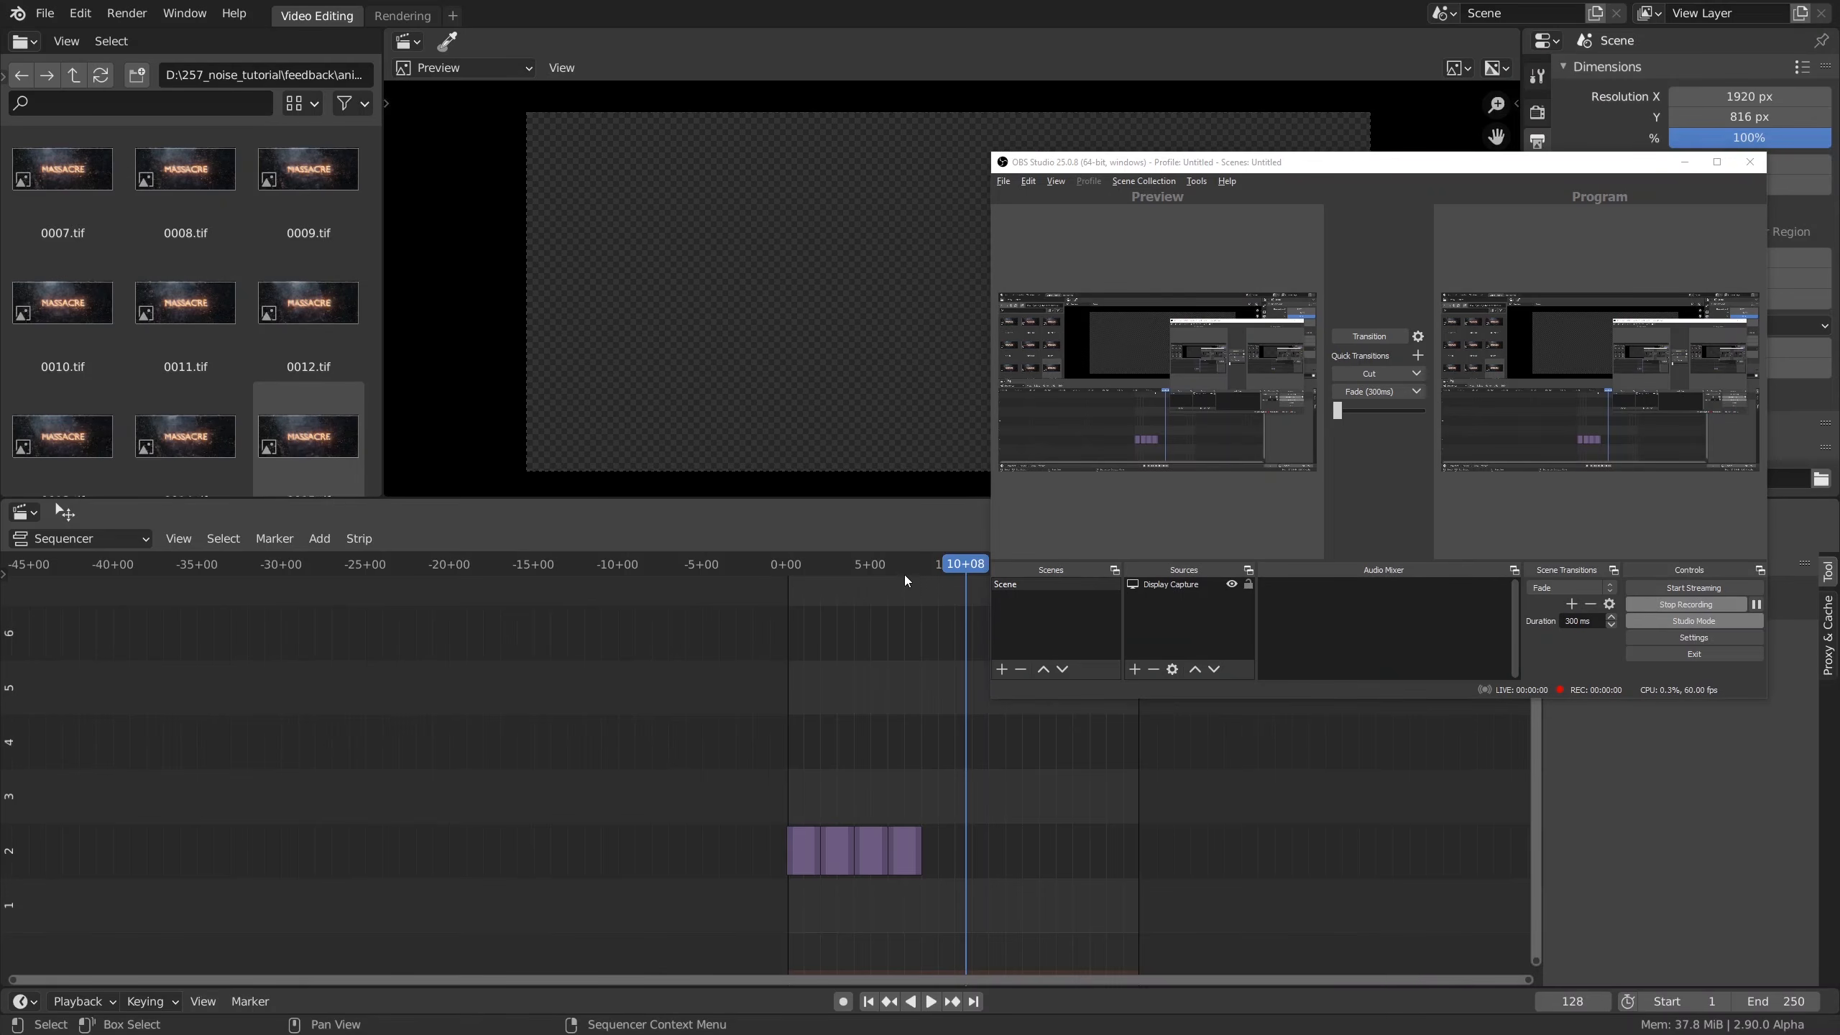
pyautogui.click(906, 580)
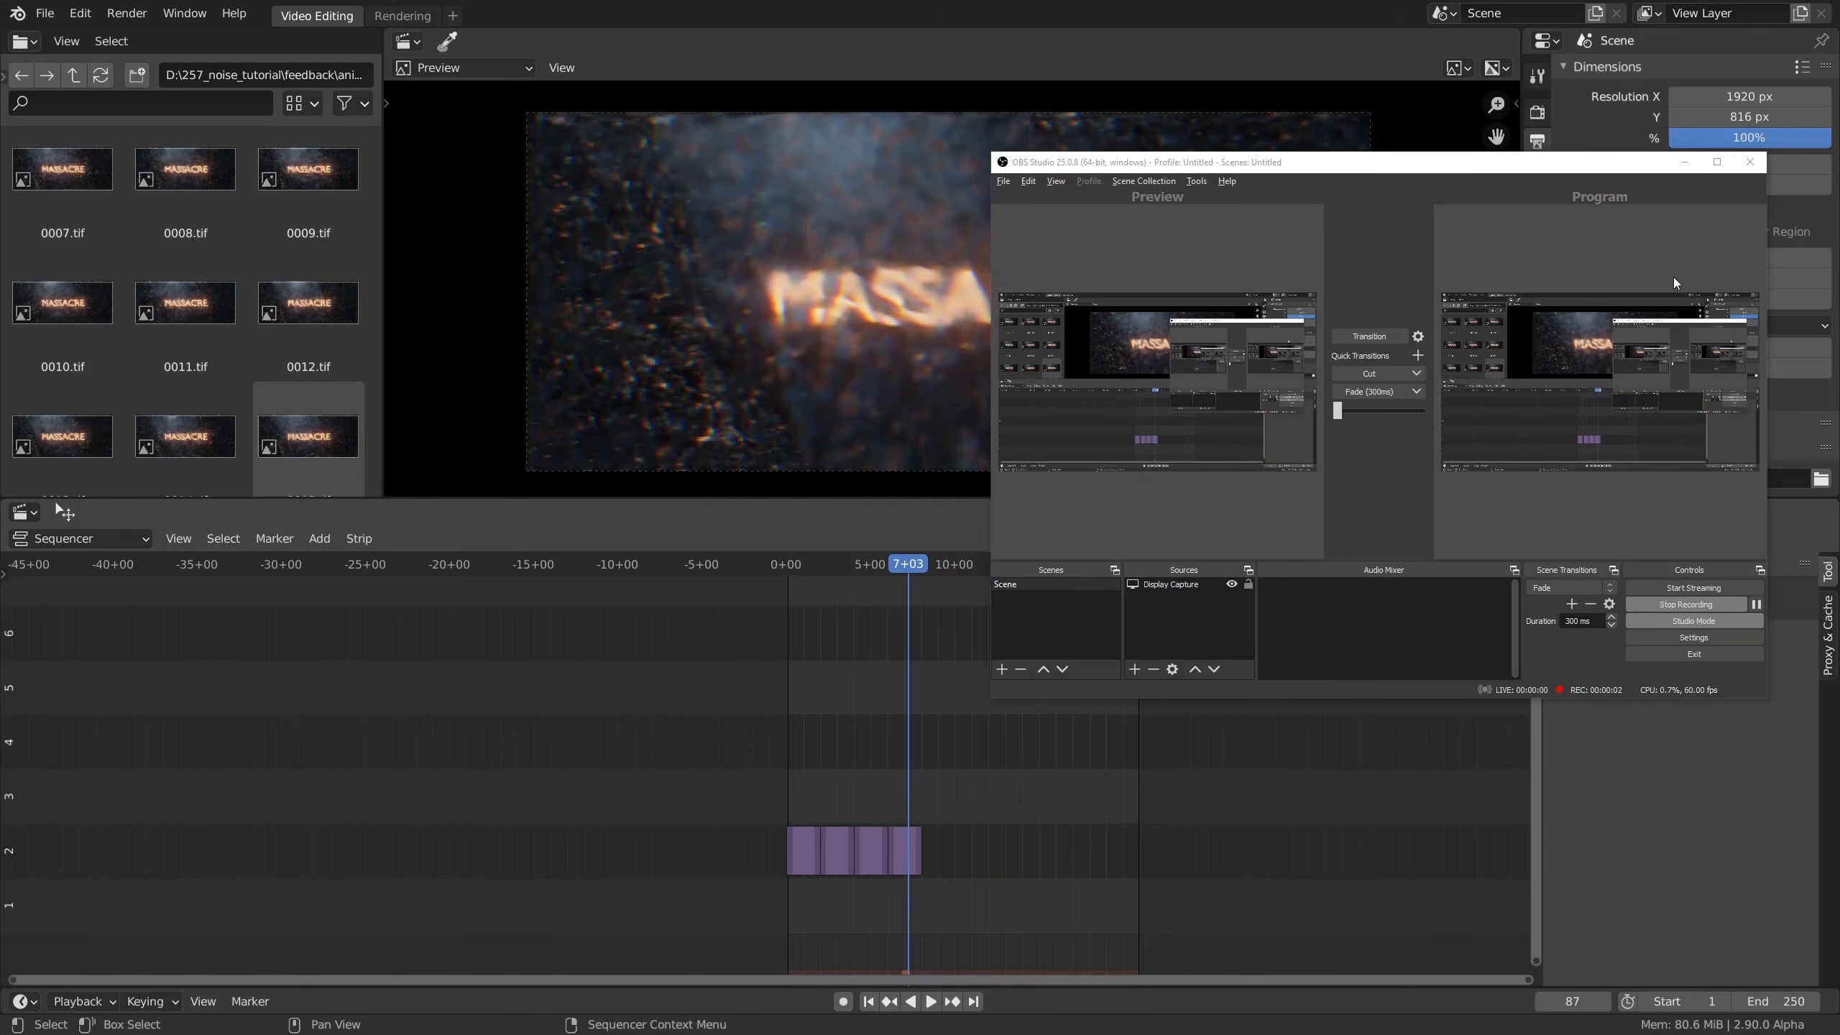
pyautogui.click(1679, 161)
# Step: Add the movie 2020-09-03_19-39-02.mp4 with its sound at frame 100, just after the four title strips
pyautogui.press('space')
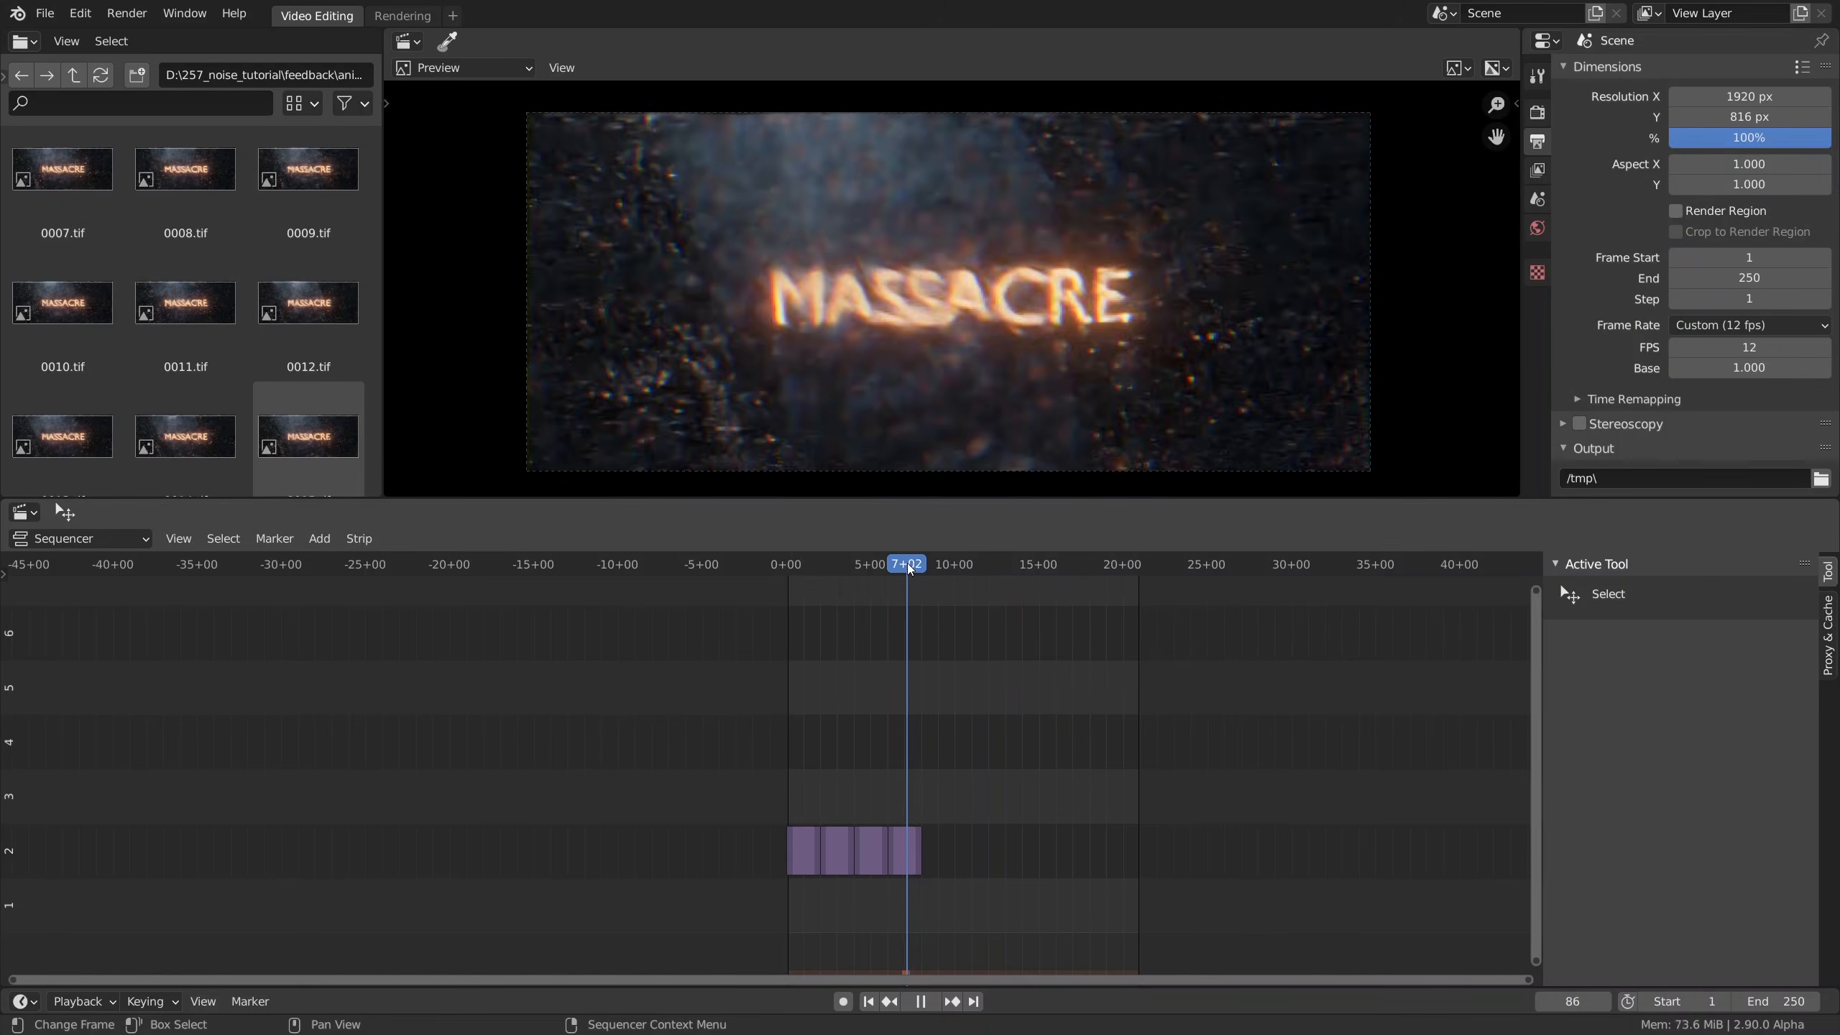
pyautogui.moveTo(924, 567)
pyautogui.mouseDown()
pyautogui.moveTo(873, 579)
pyautogui.moveTo(930, 575)
pyautogui.mouseUp()
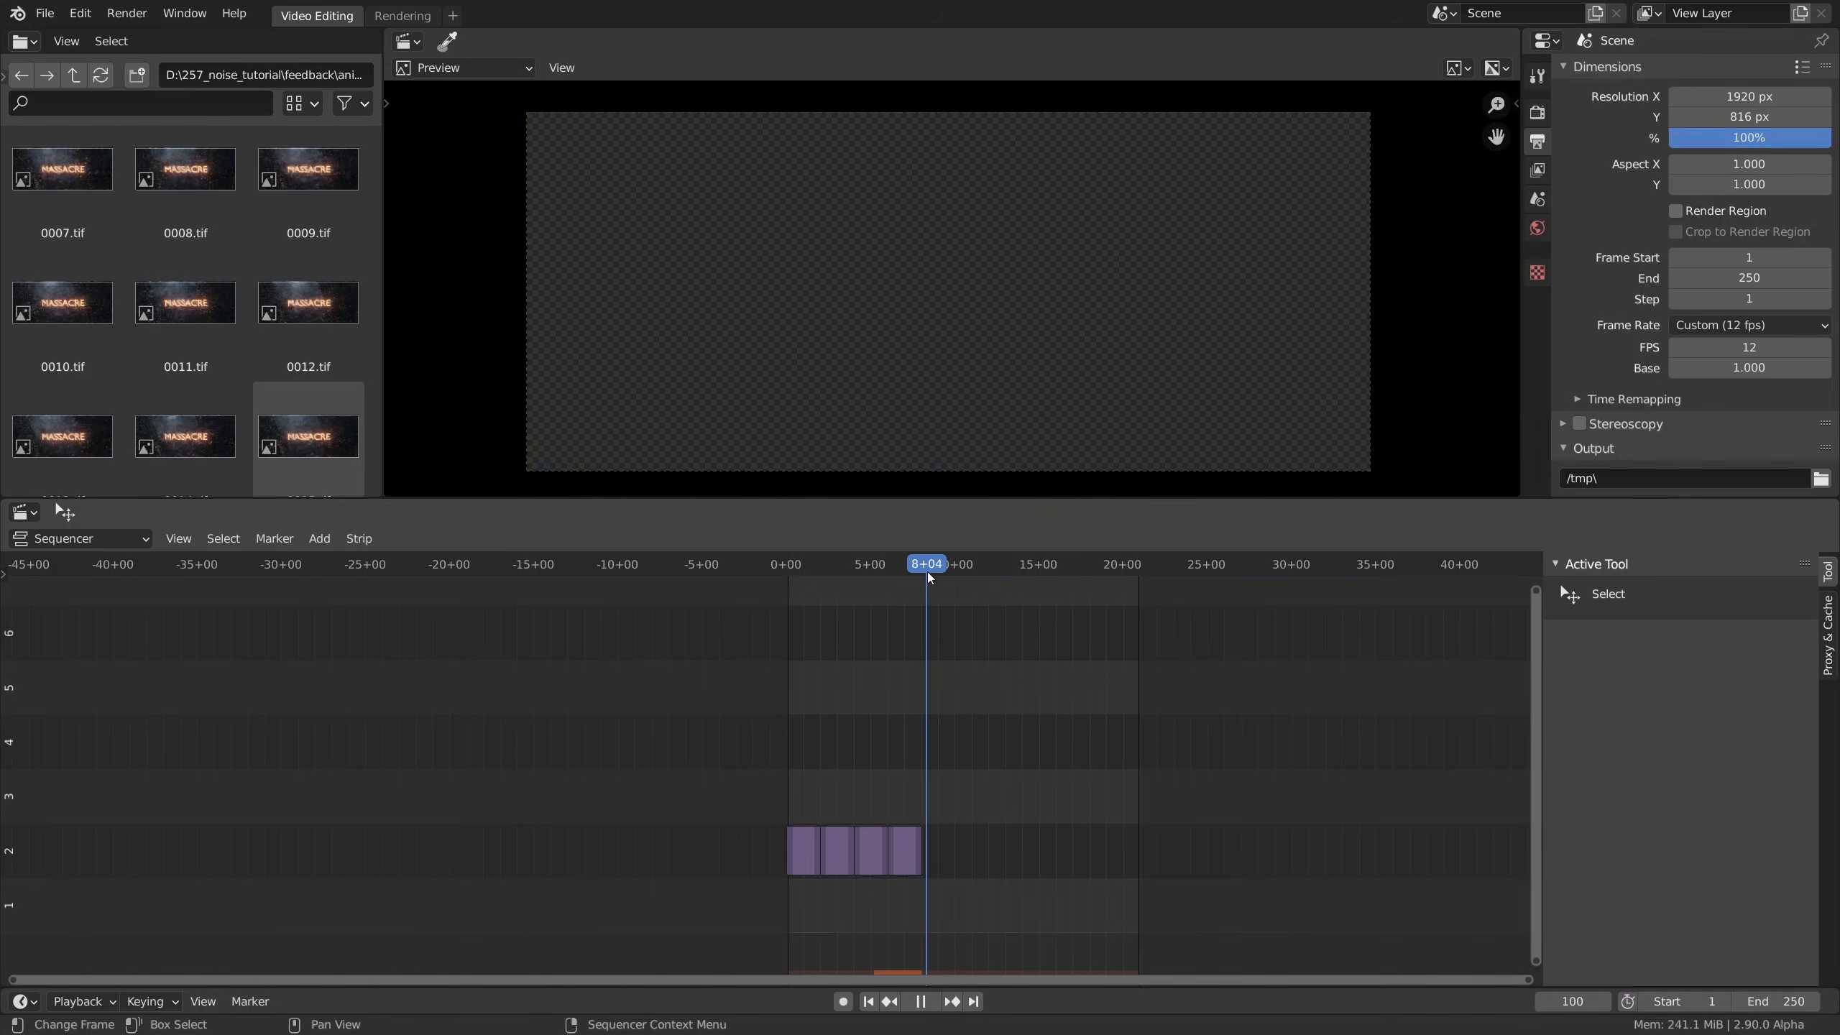
pyautogui.click(319, 538)
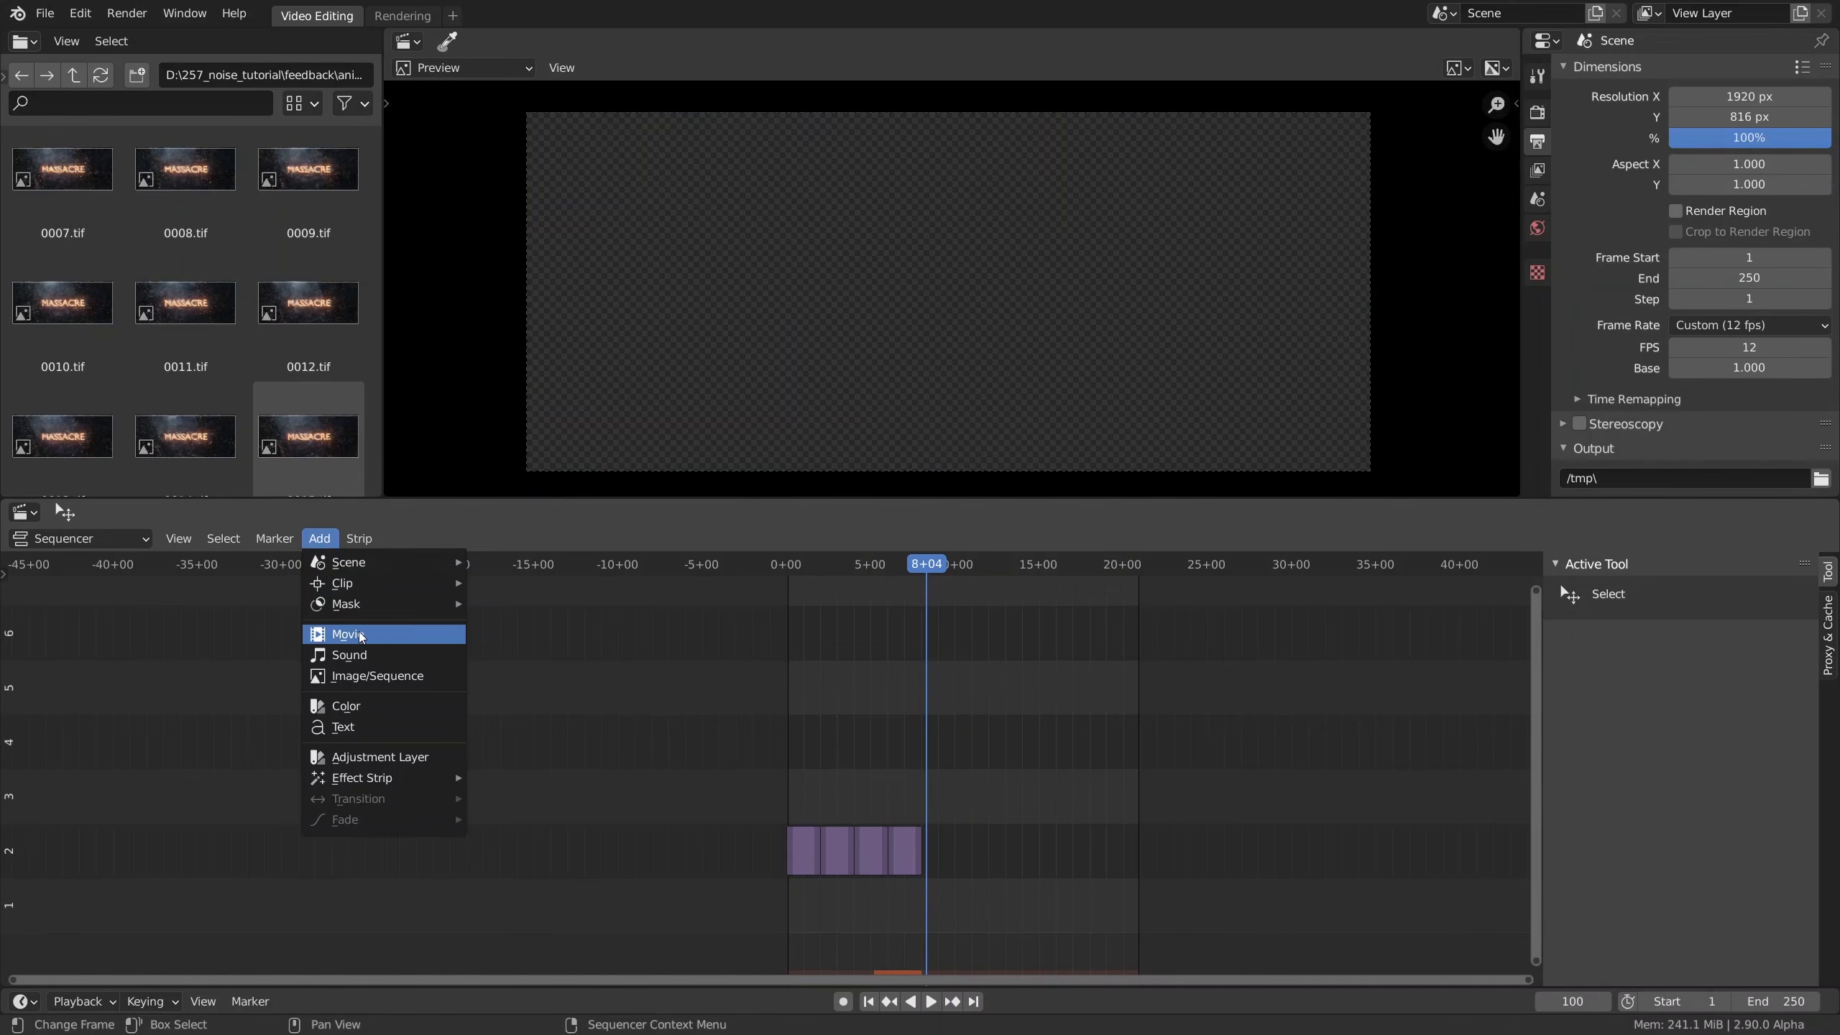
pyautogui.click(385, 635)
pyautogui.click(880, 292)
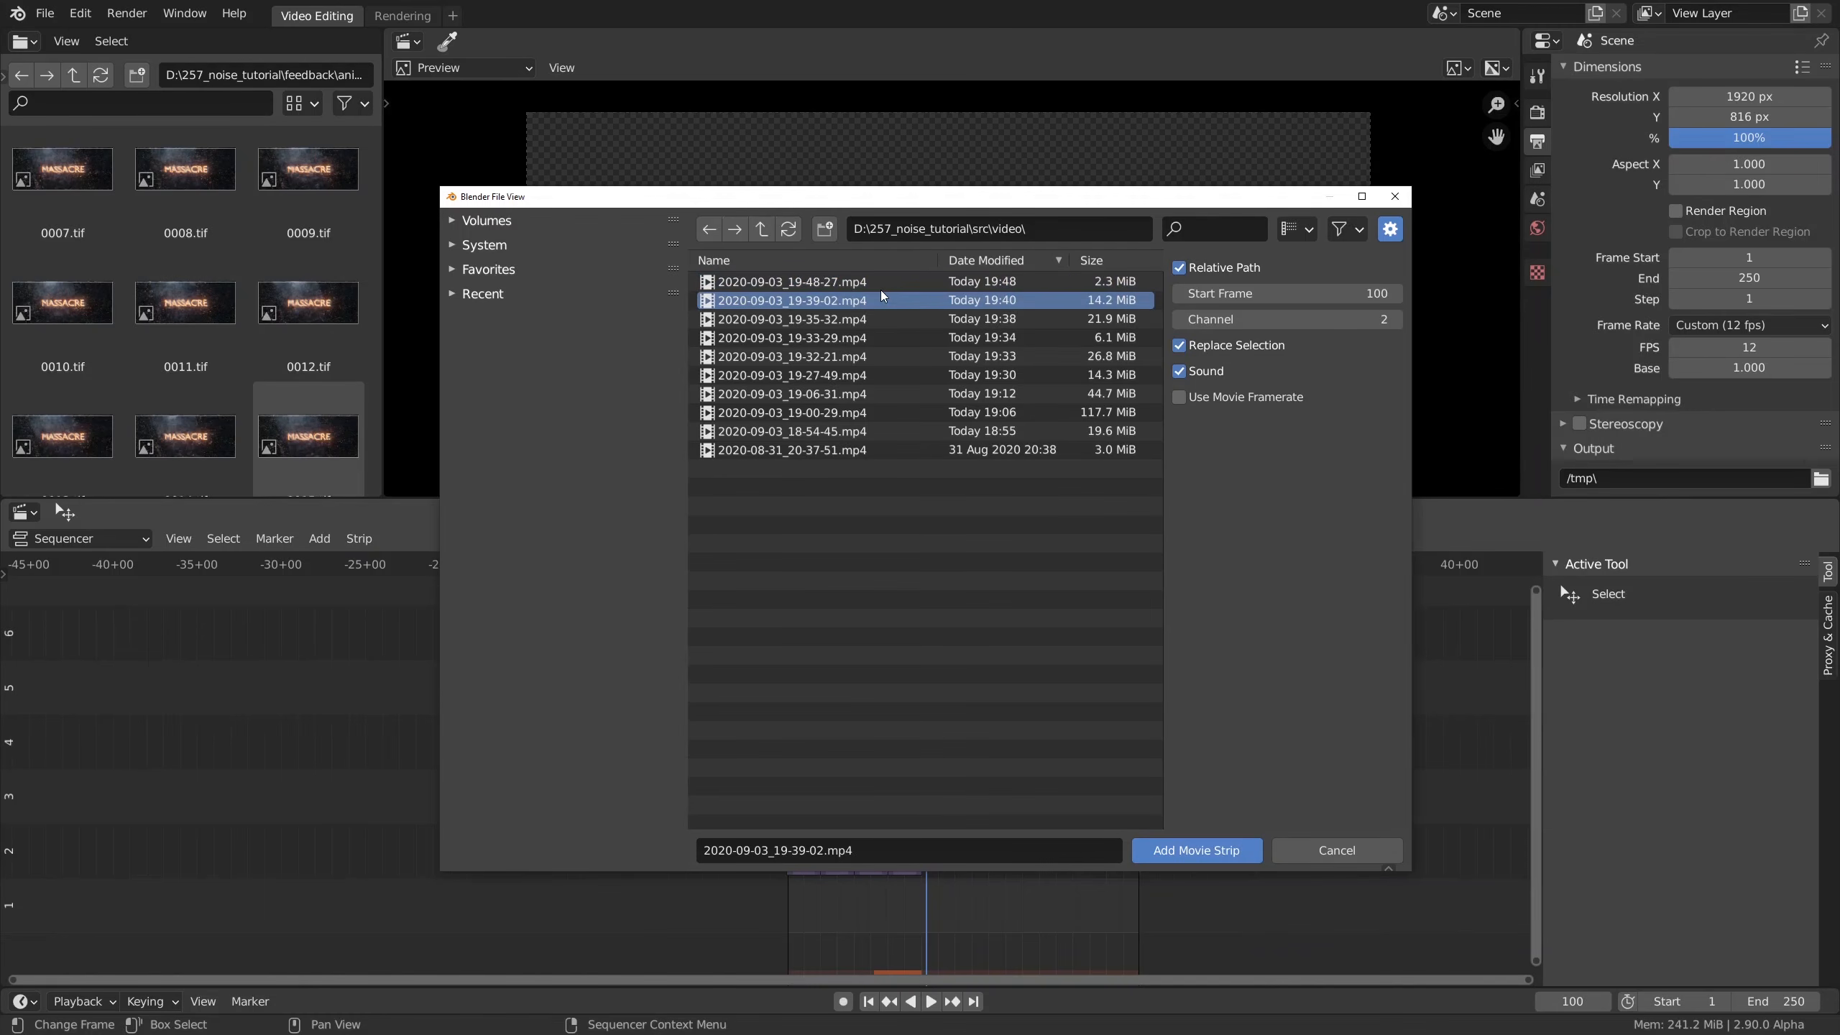
pyautogui.doubleClick(846, 304)
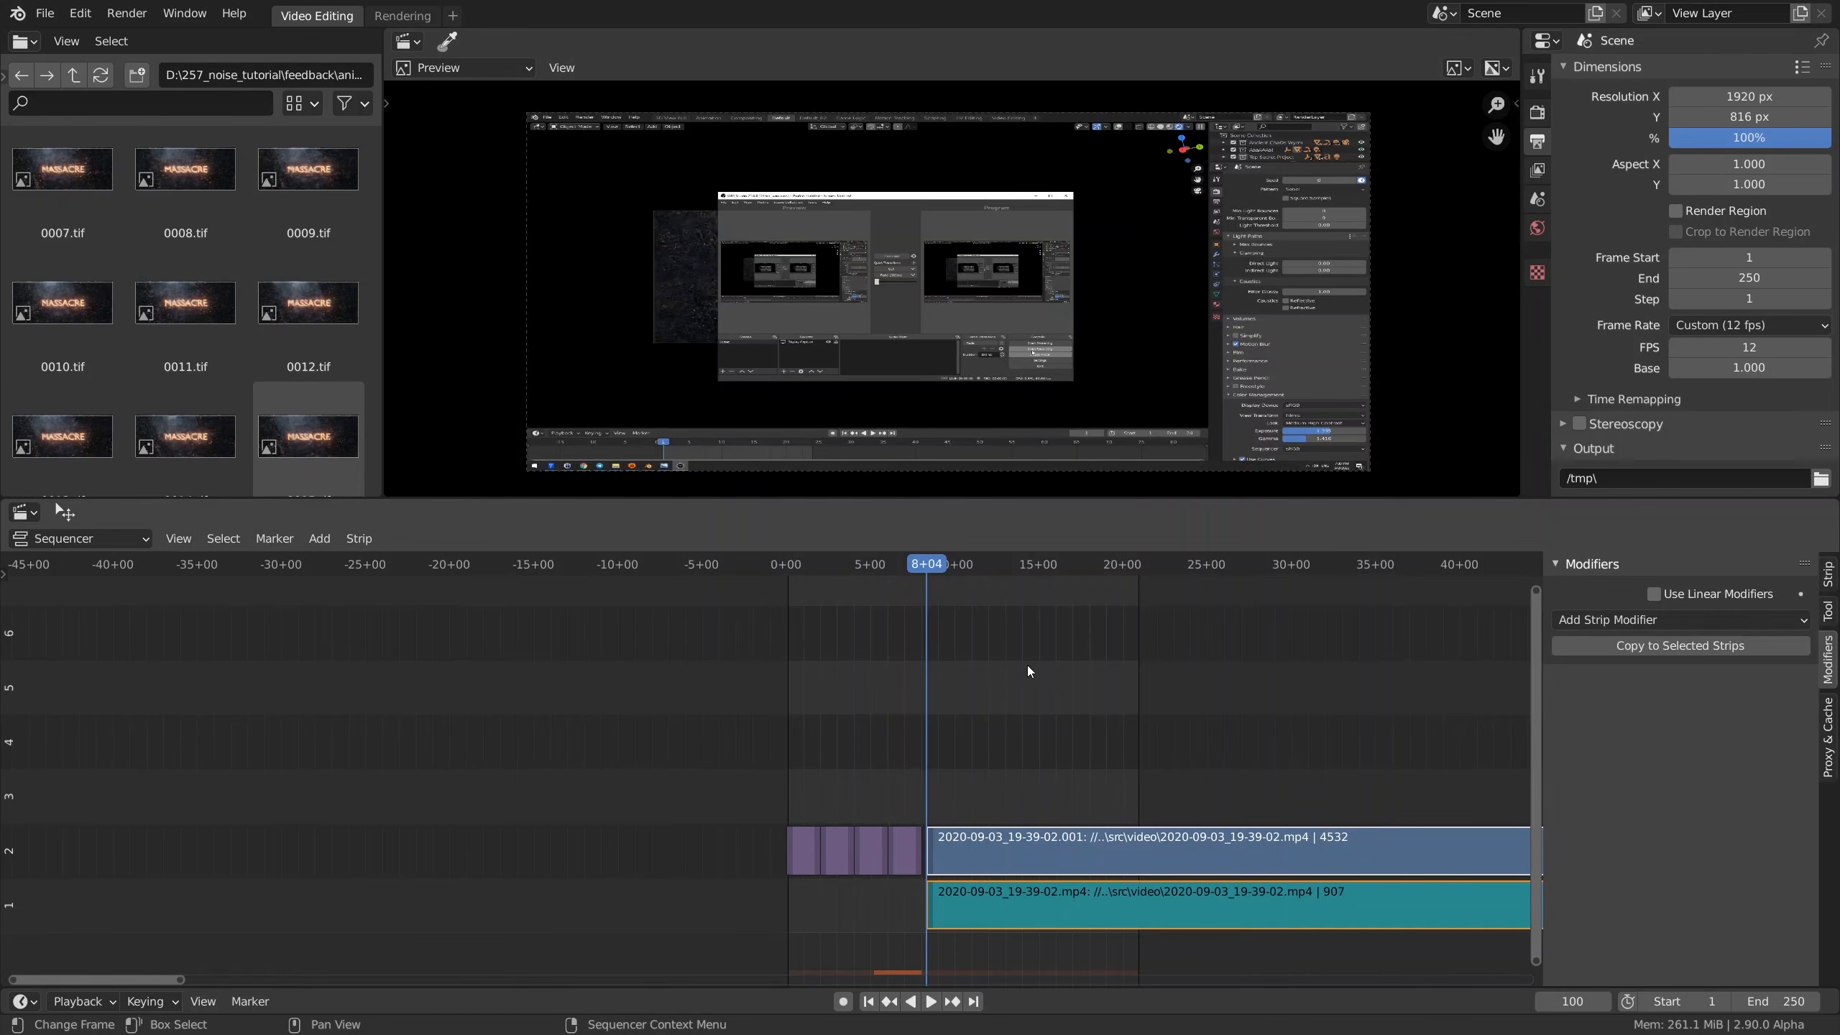
# Step: Delete the movie's sound strip on channel 1, leaving only its video strip
pyautogui.click(1143, 564)
pyautogui.scroll(-5, 1044, 763)
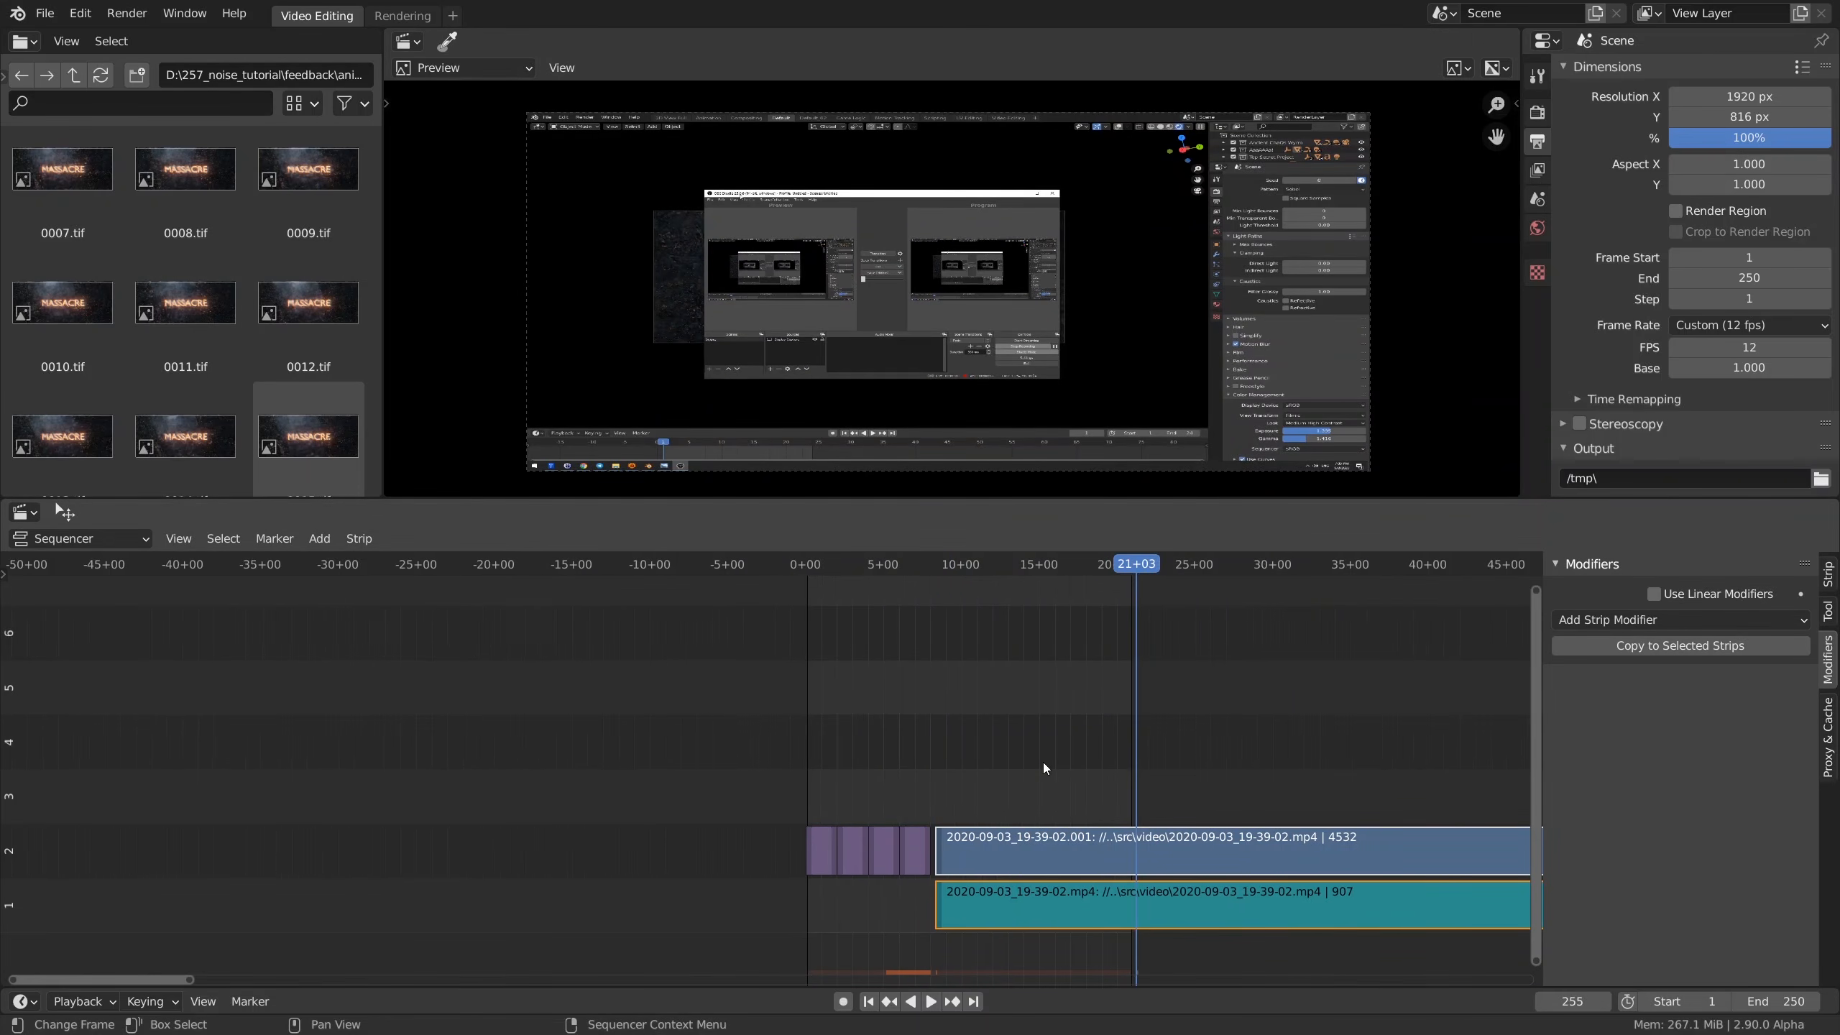
pyautogui.scroll(-4, 1181, 726)
pyautogui.click(1240, 915)
pyautogui.press('x')
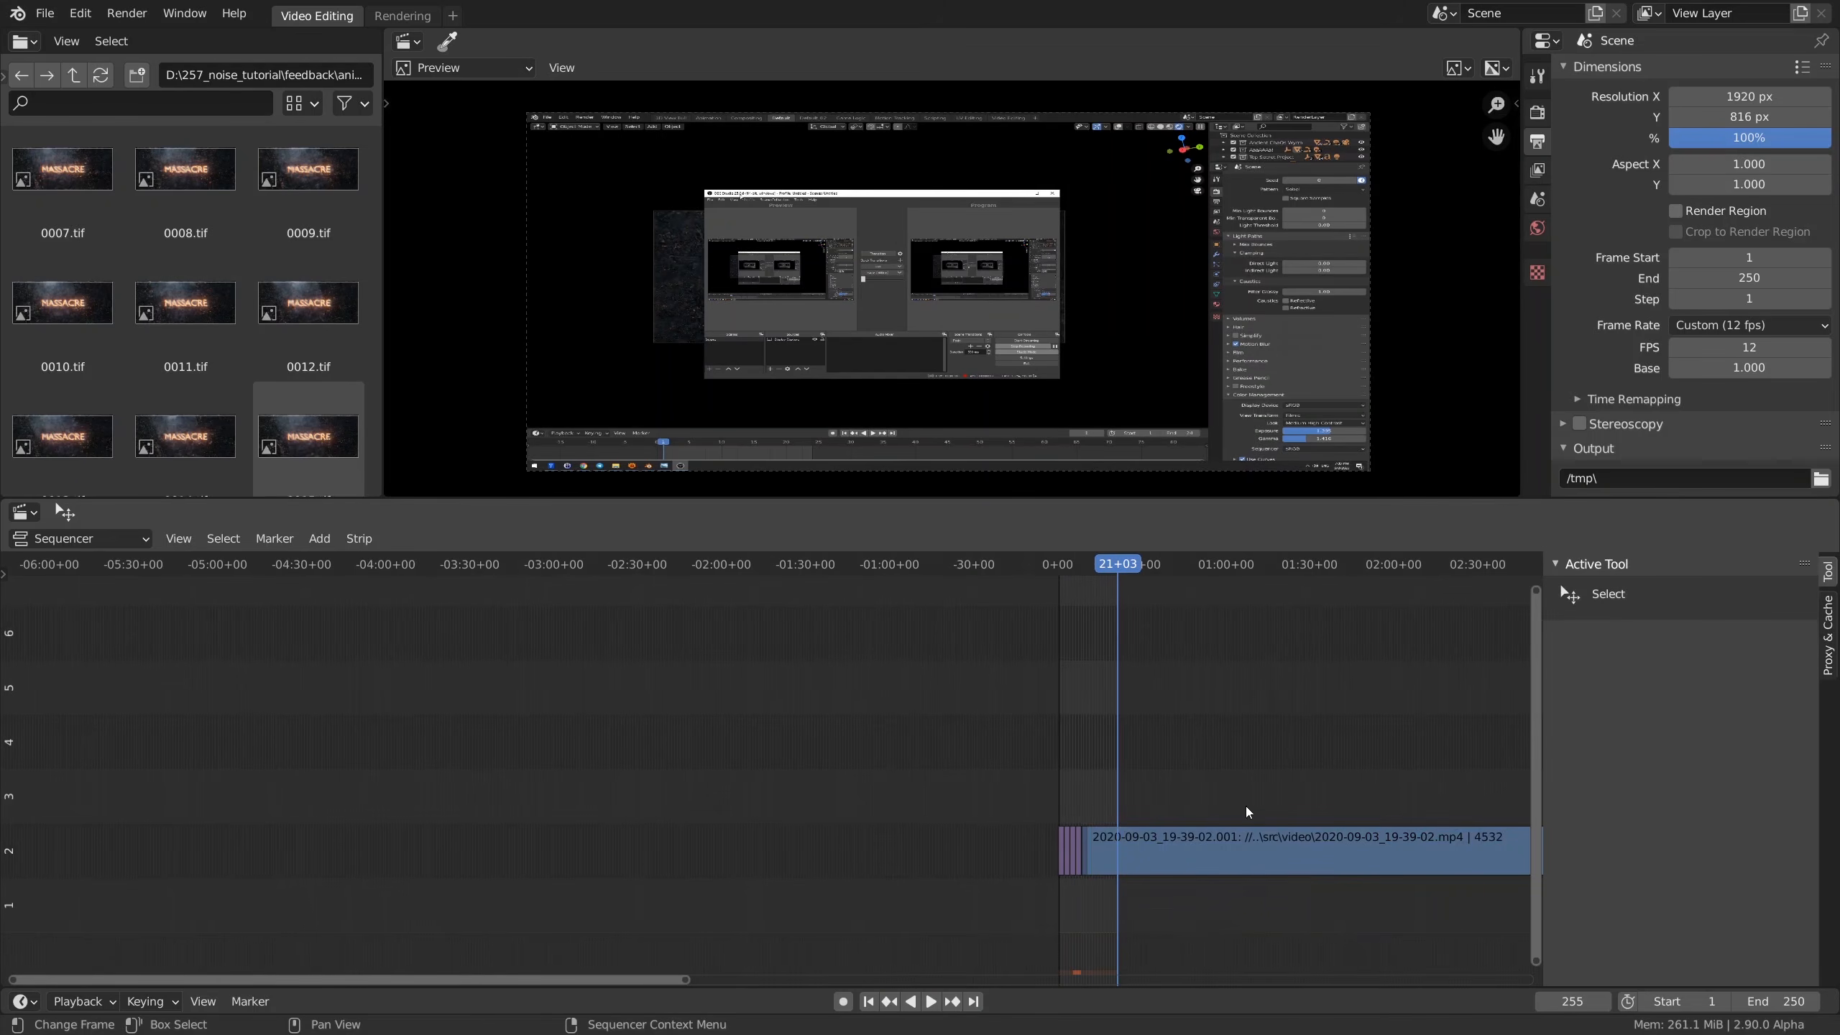
# Step: Play the inserted screen-capture footage and the four looping title strips to examine their playback and noise
pyautogui.click(1245, 564)
pyautogui.press('space')
pyautogui.scroll(-2, 1237, 751)
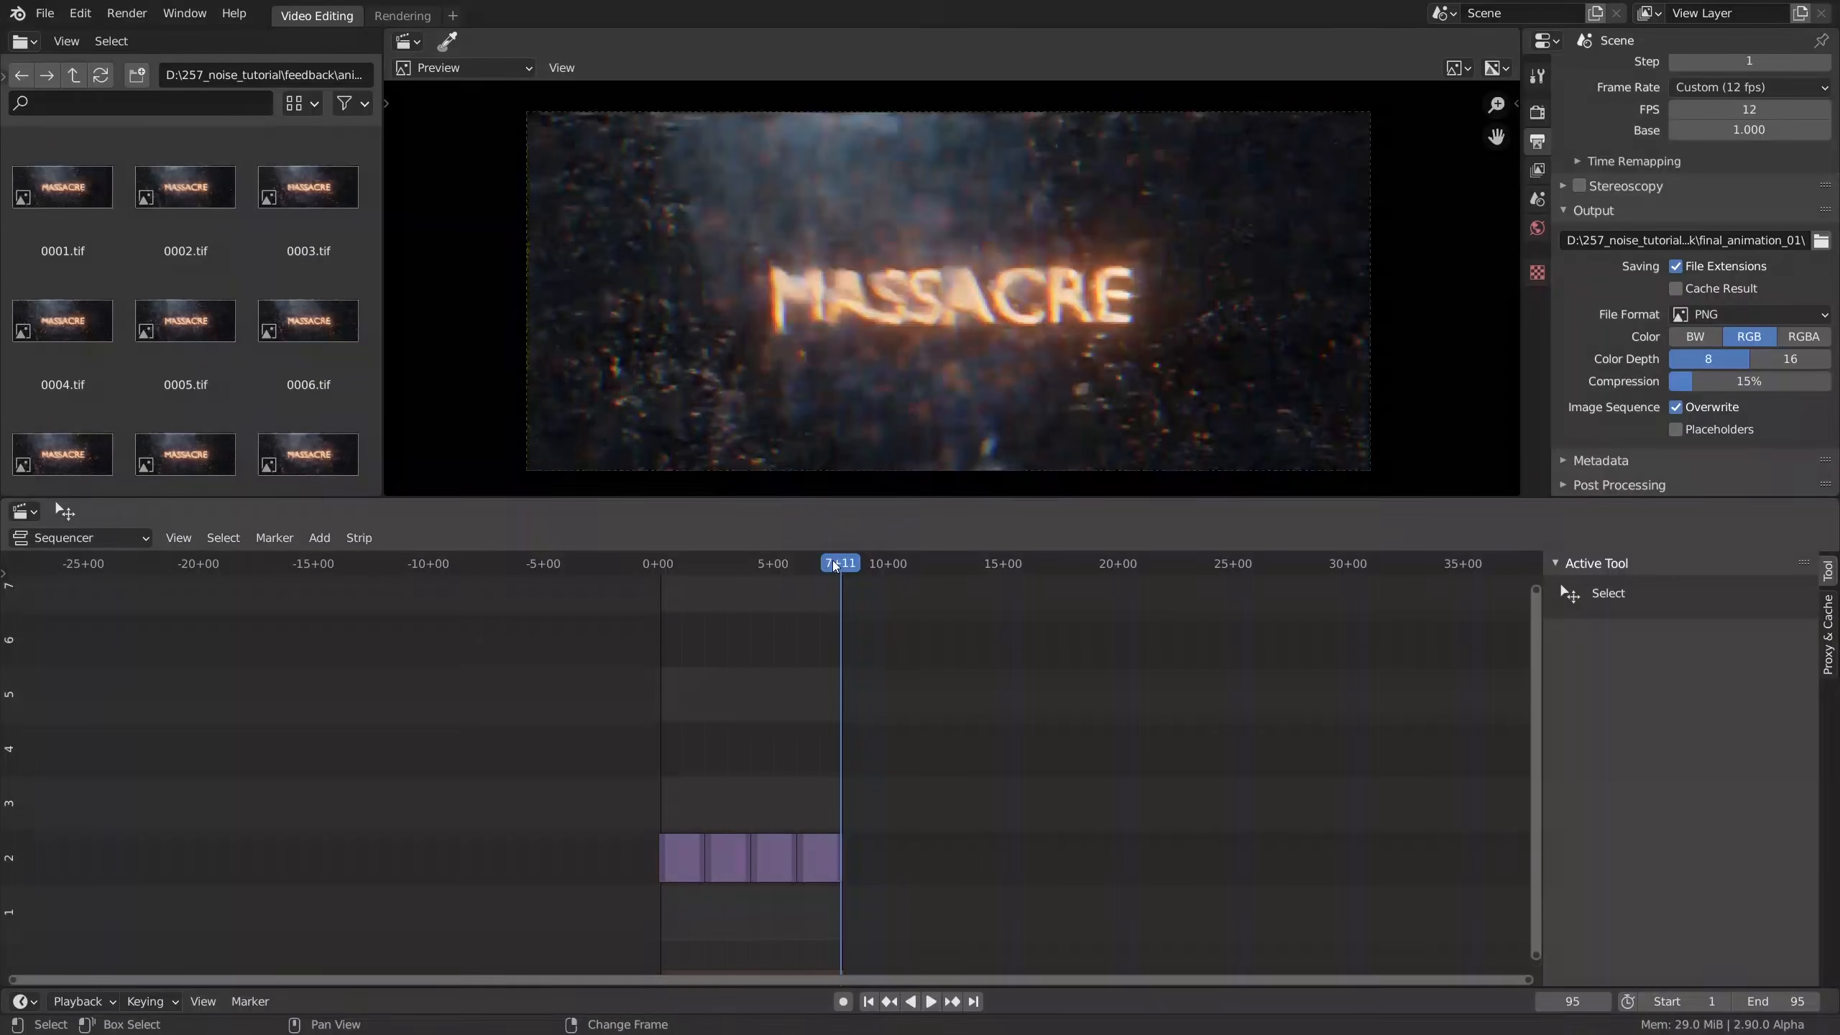
pyautogui.press('space')
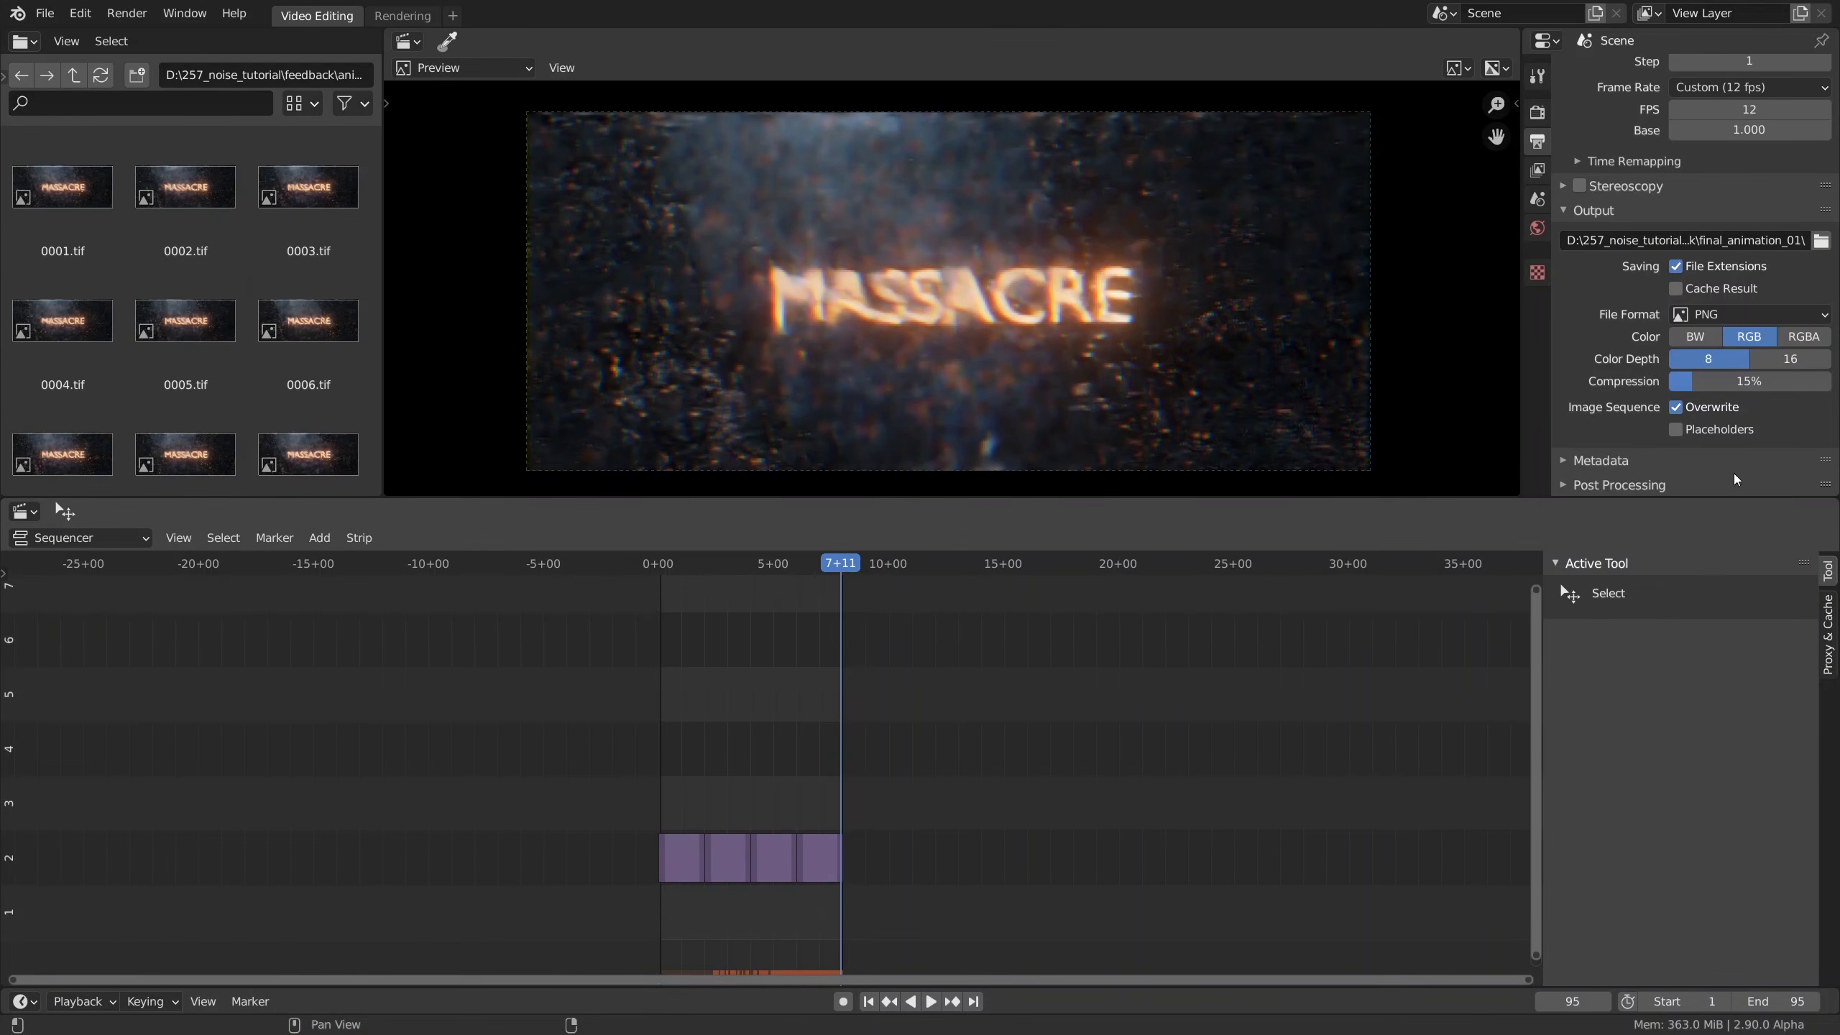
# Step: Set the render output to FFmpeg video in an MPEG-4 container
pyautogui.scroll(5, 1743, 259)
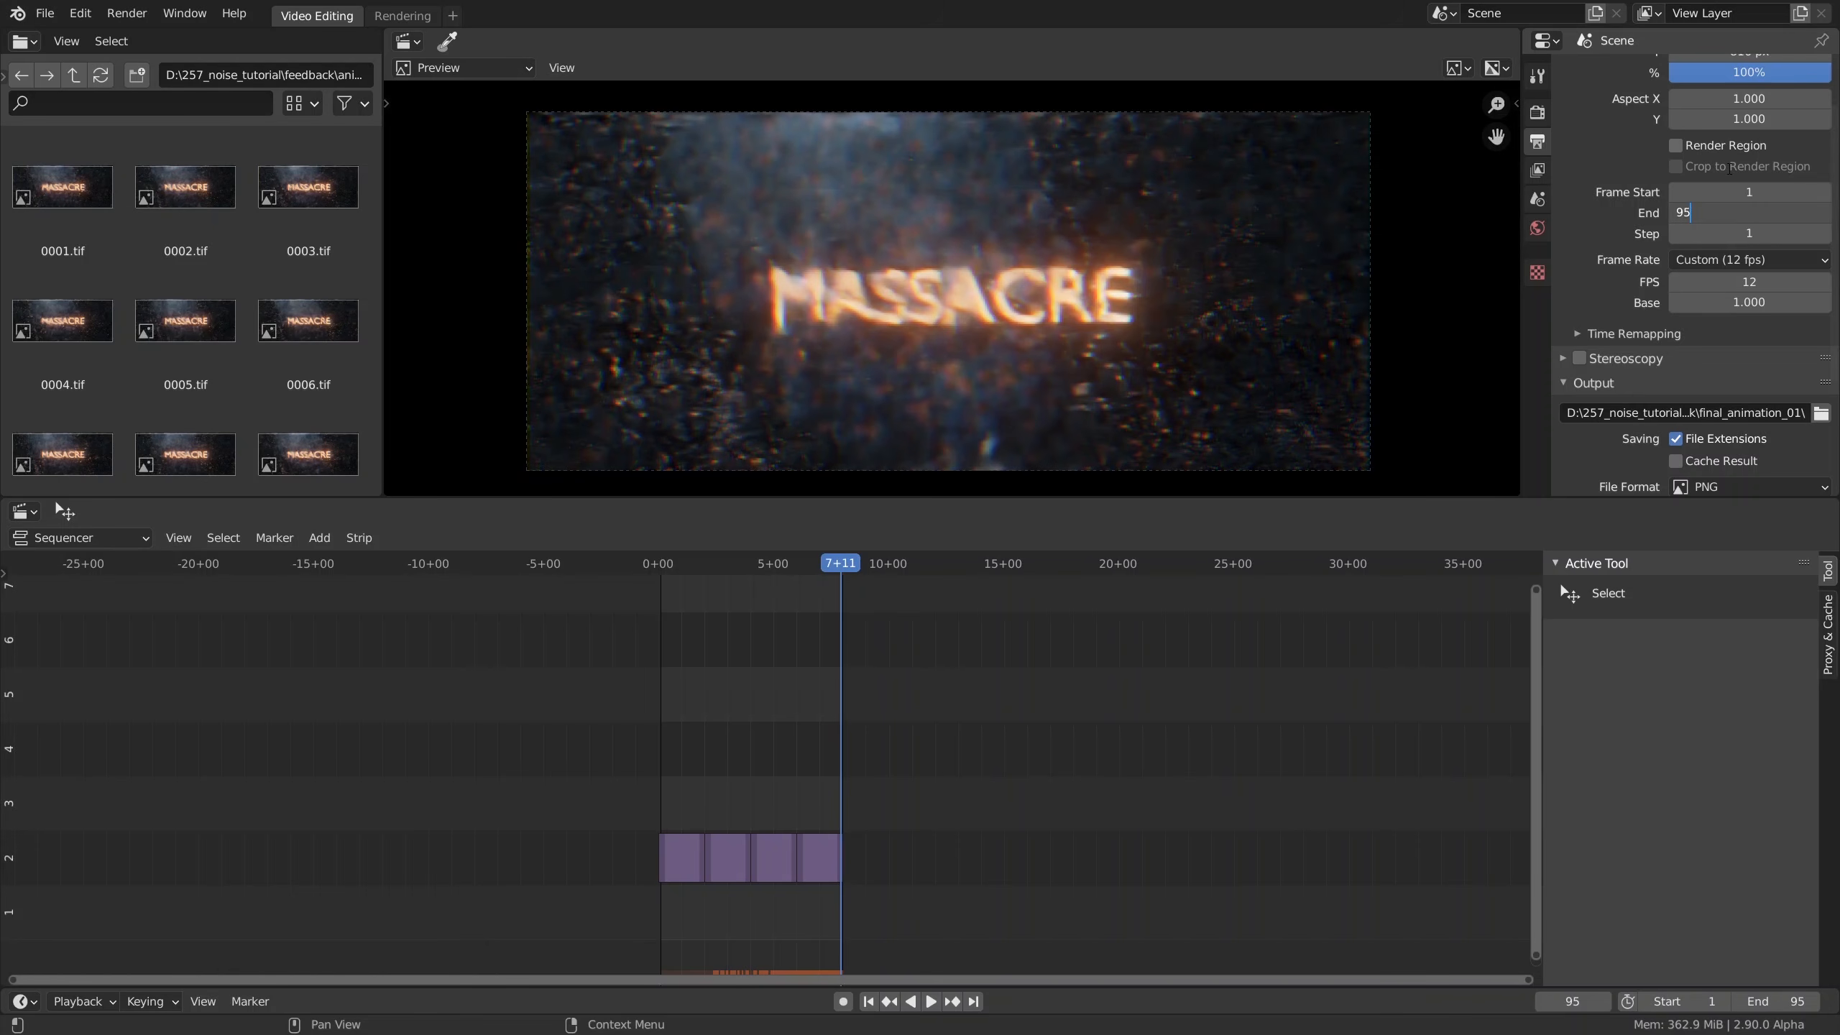
pyautogui.scroll(-3, 1746, 290)
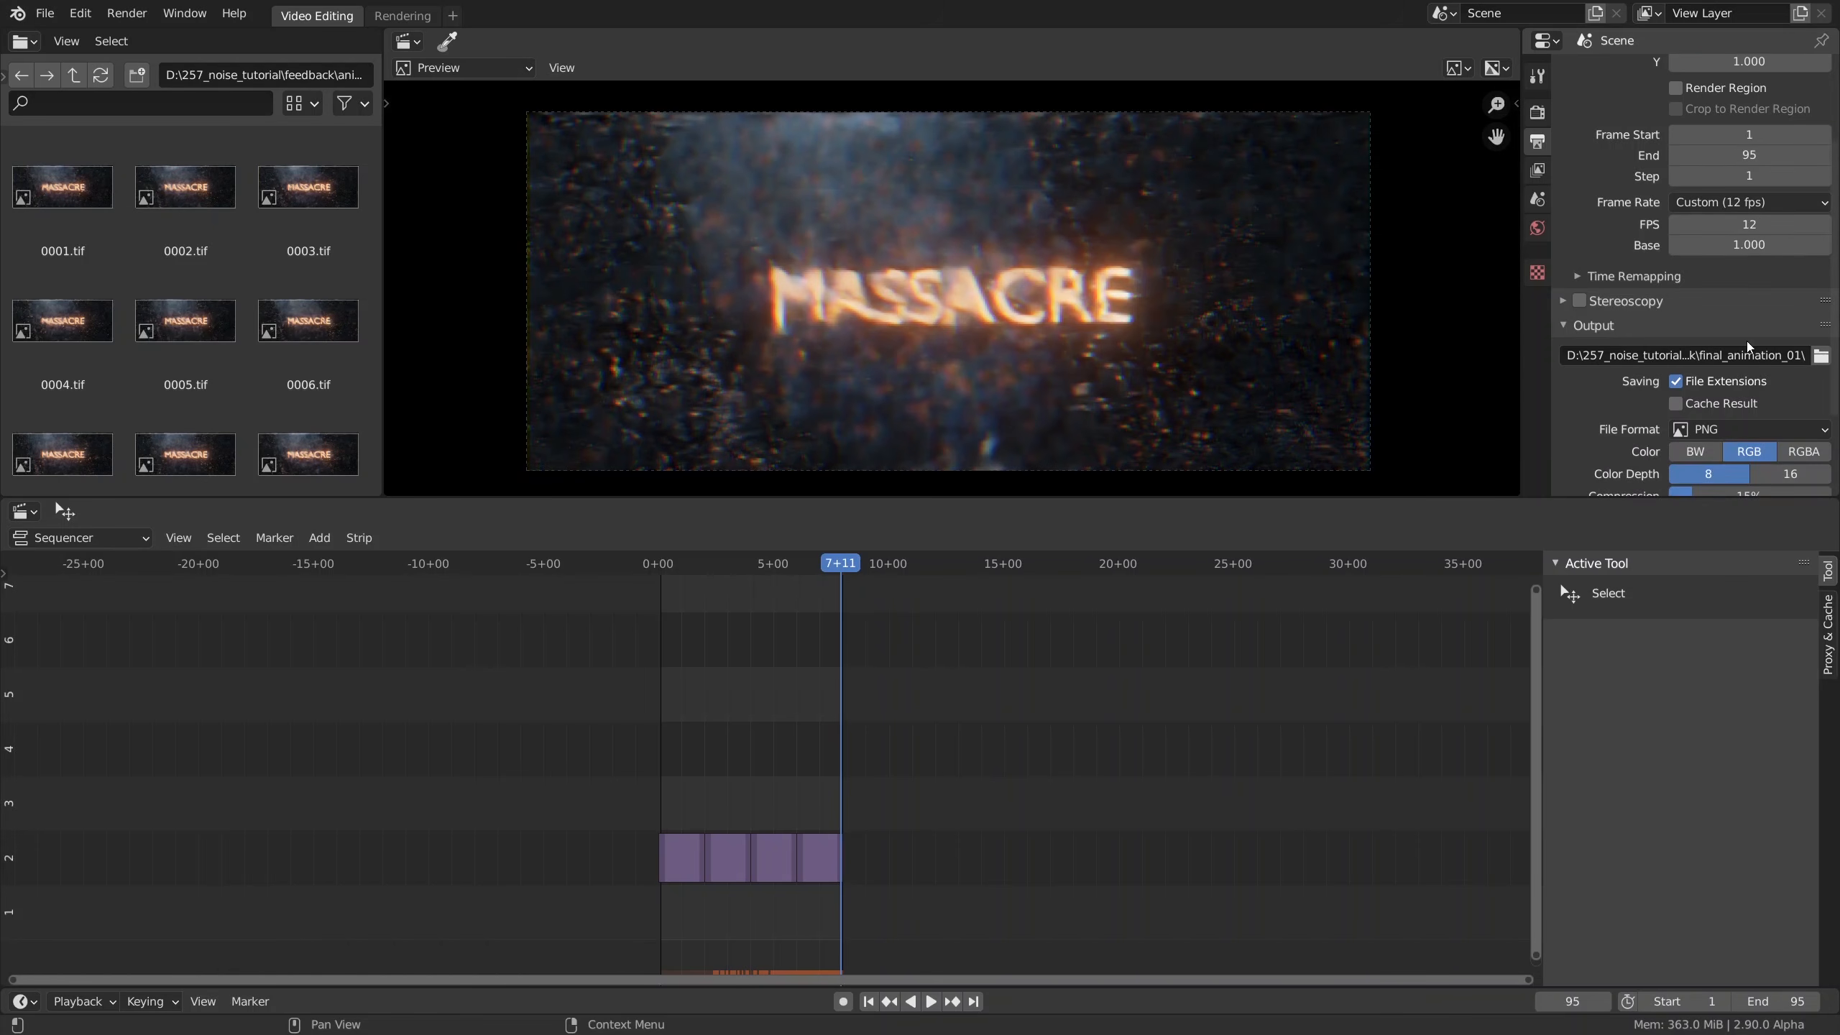
pyautogui.click(1743, 373)
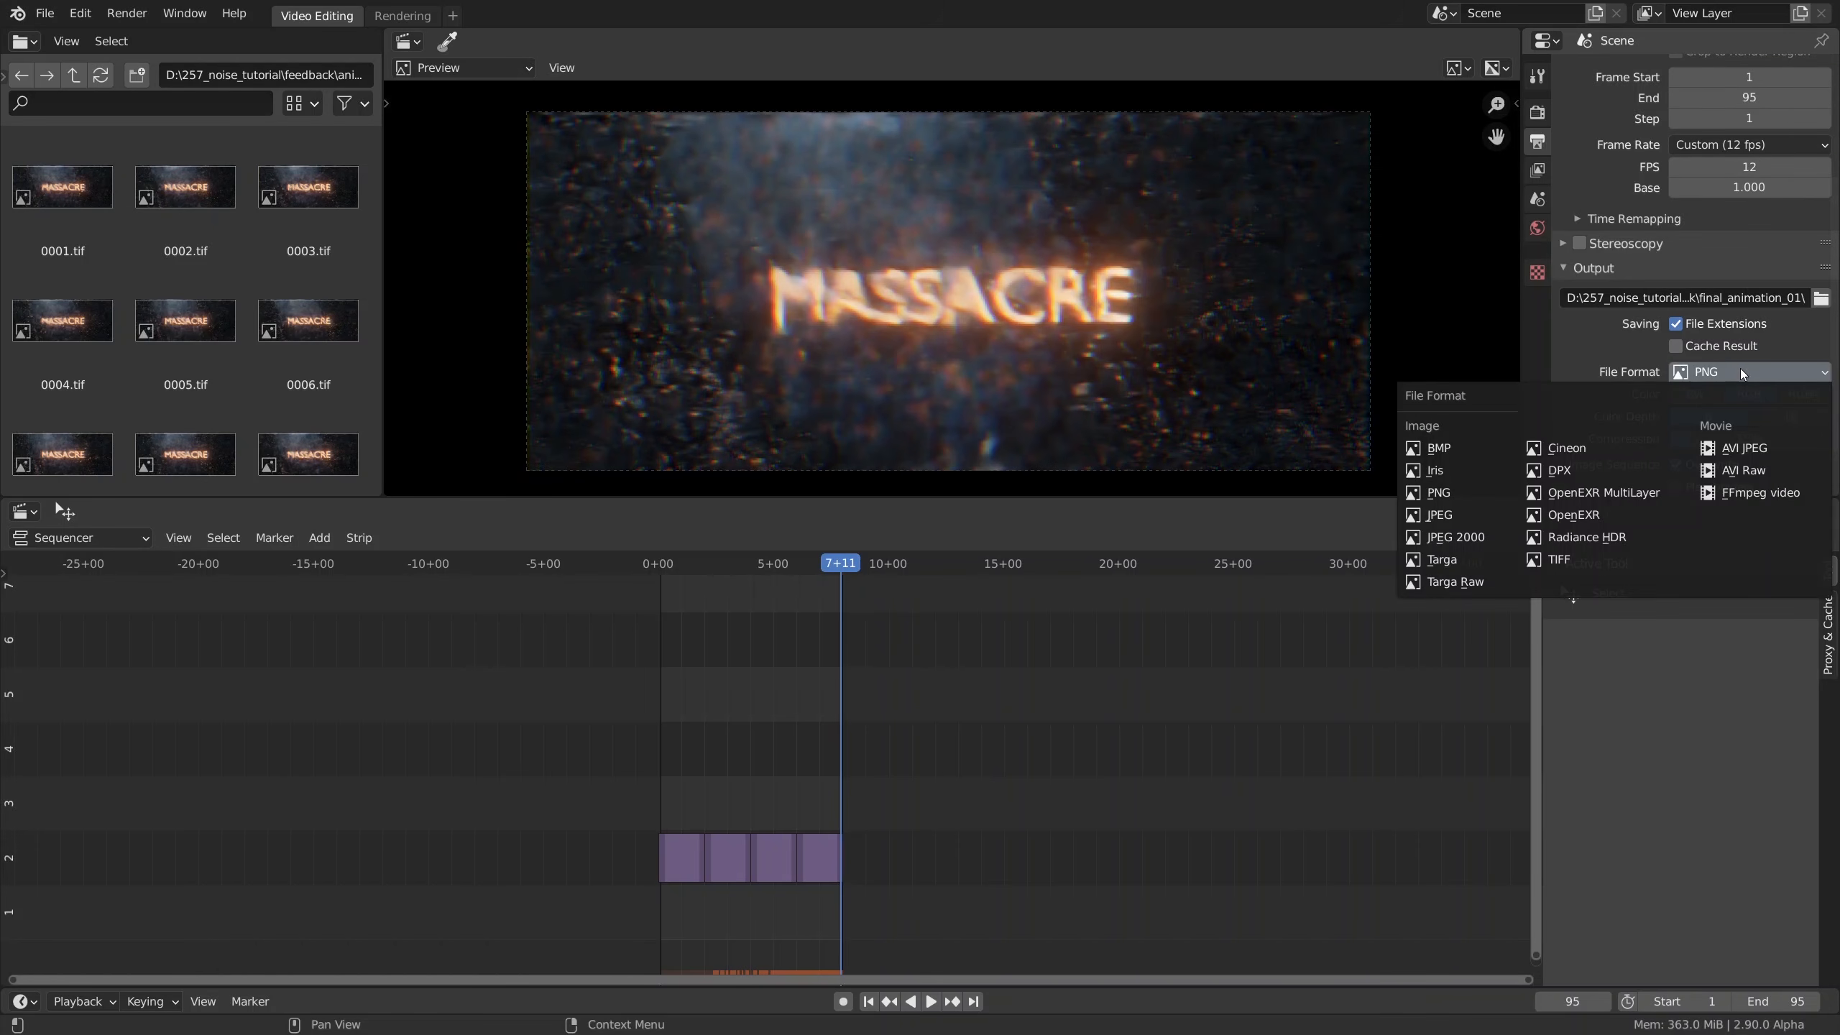
pyautogui.click(1761, 493)
pyautogui.scroll(-2, 1753, 471)
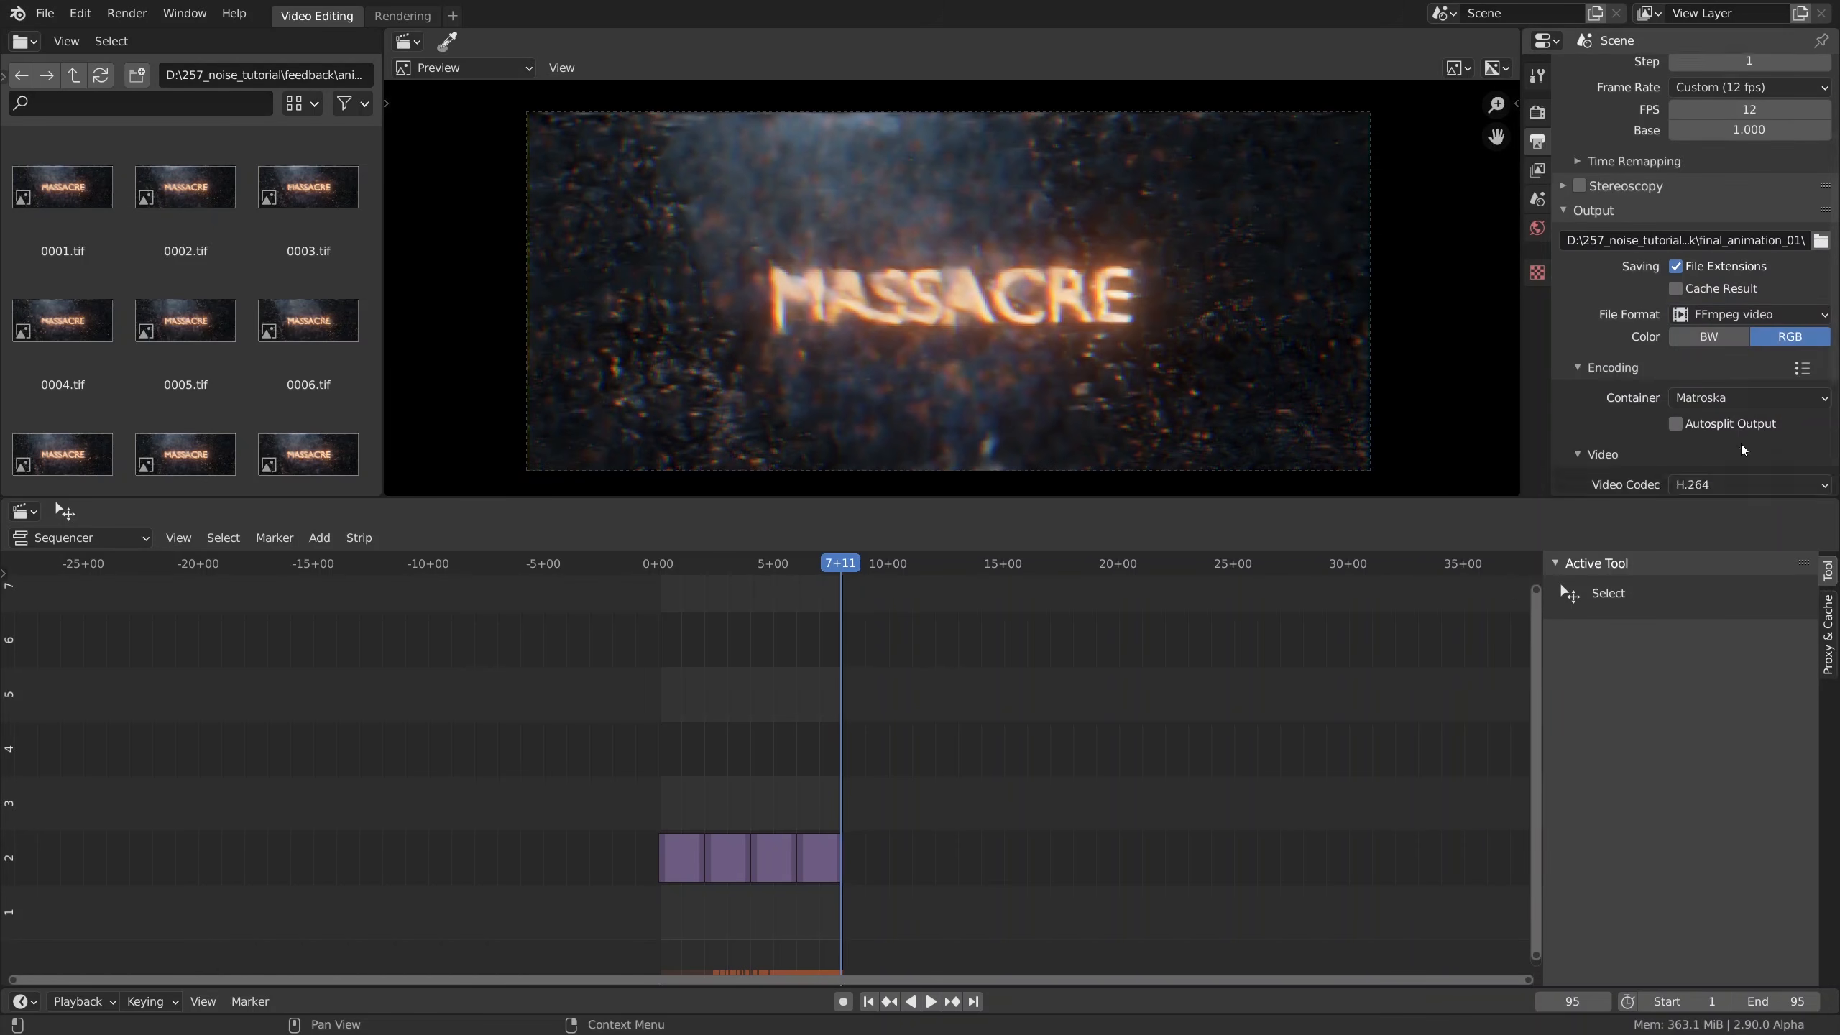
pyautogui.click(1731, 398)
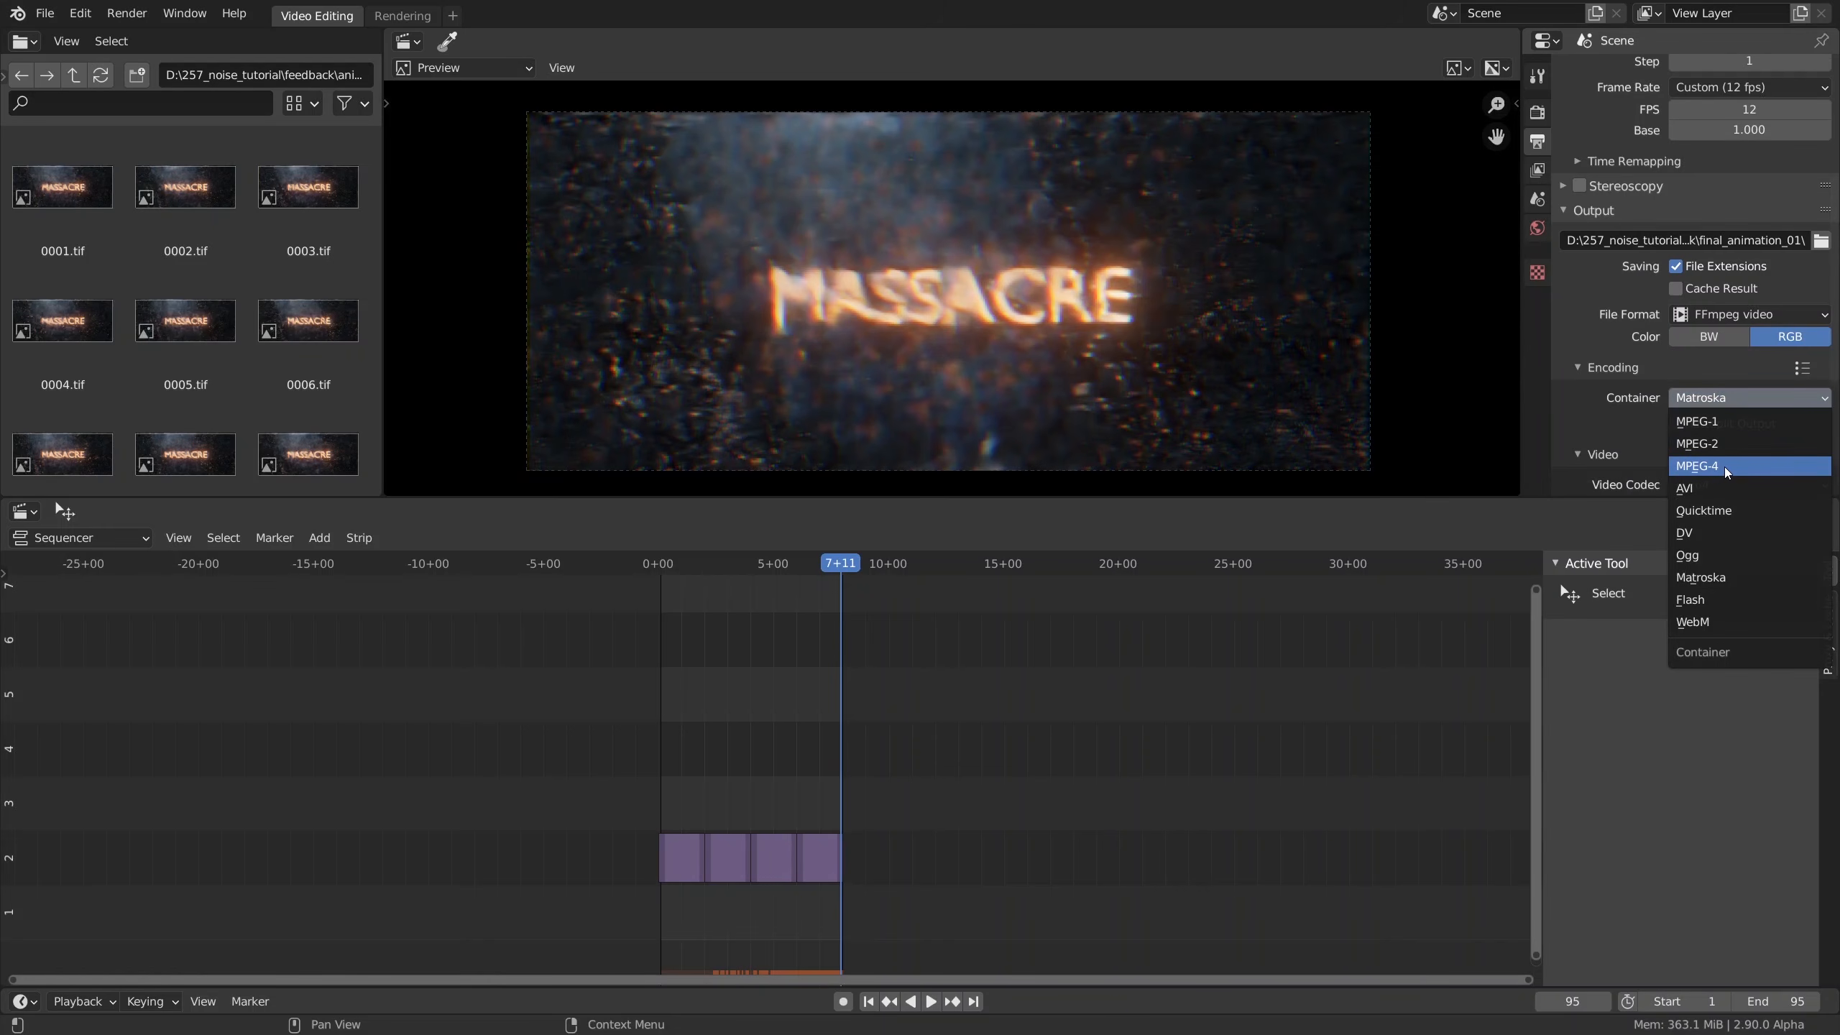
pyautogui.click(1726, 467)
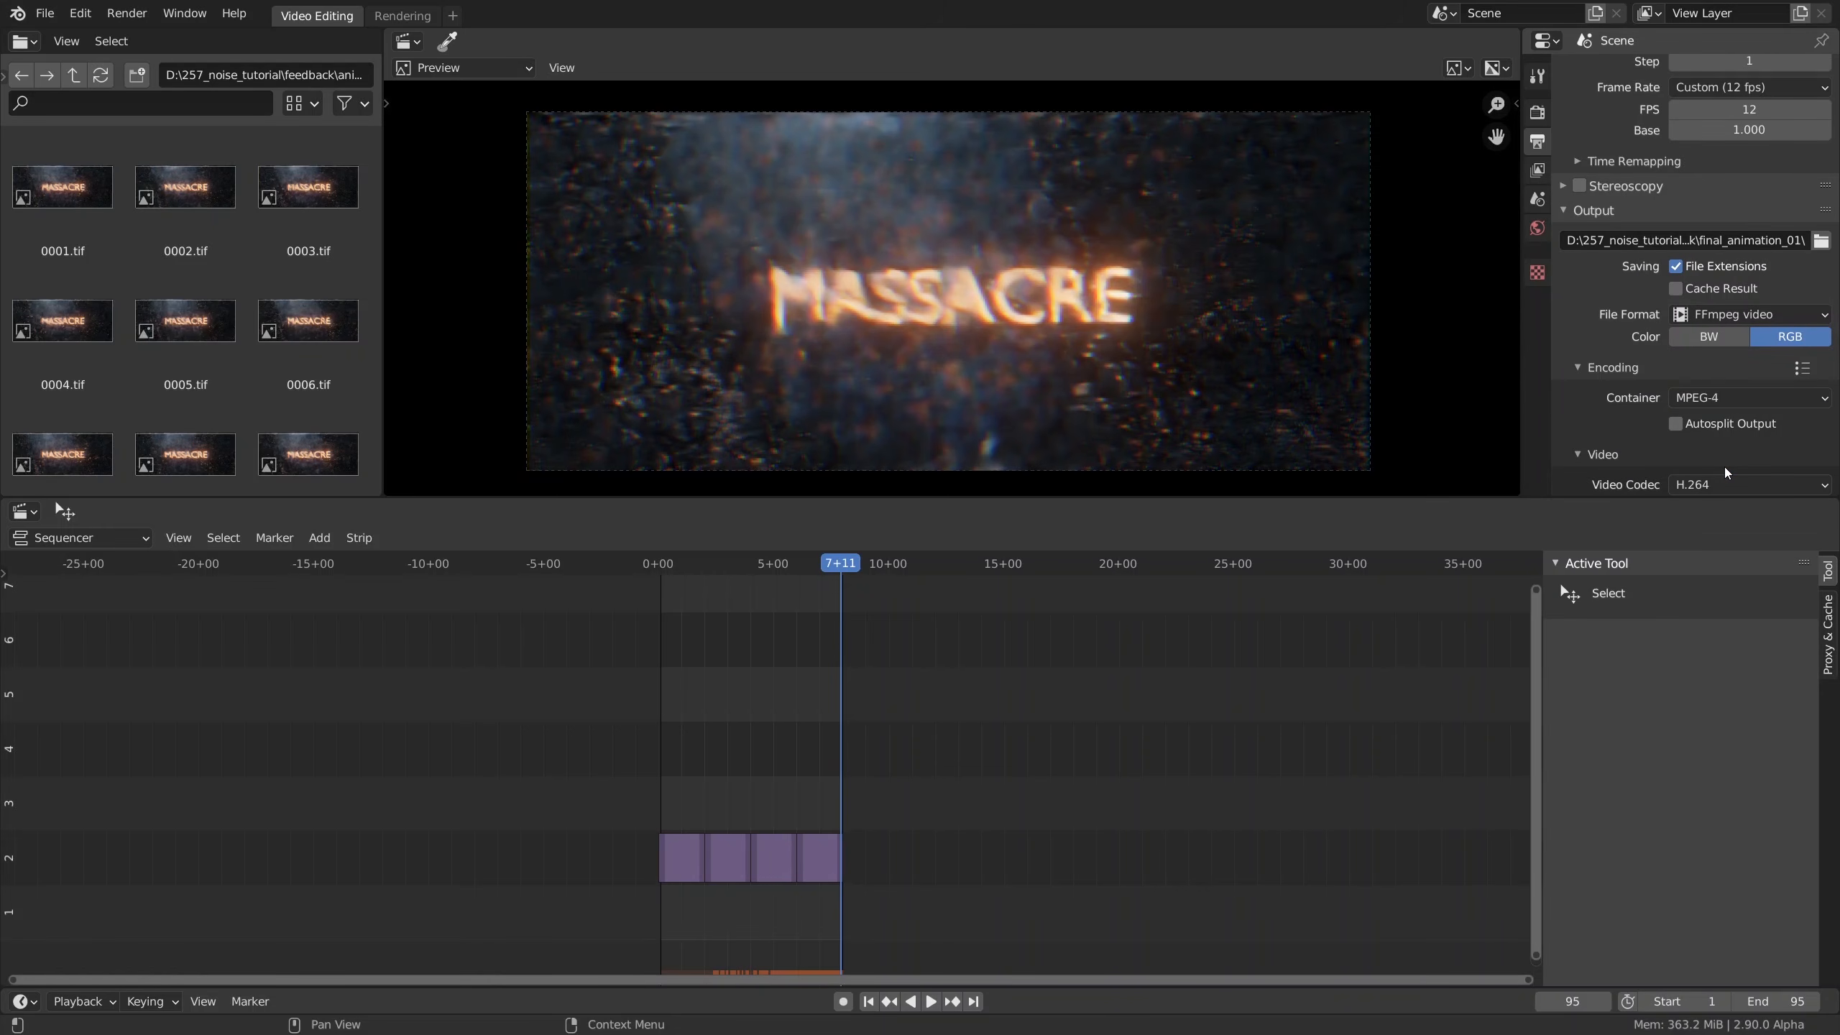
# Step: Review the video encoding and dimension settings, and render the edited sequence as an animation
pyautogui.scroll(-3, 1727, 473)
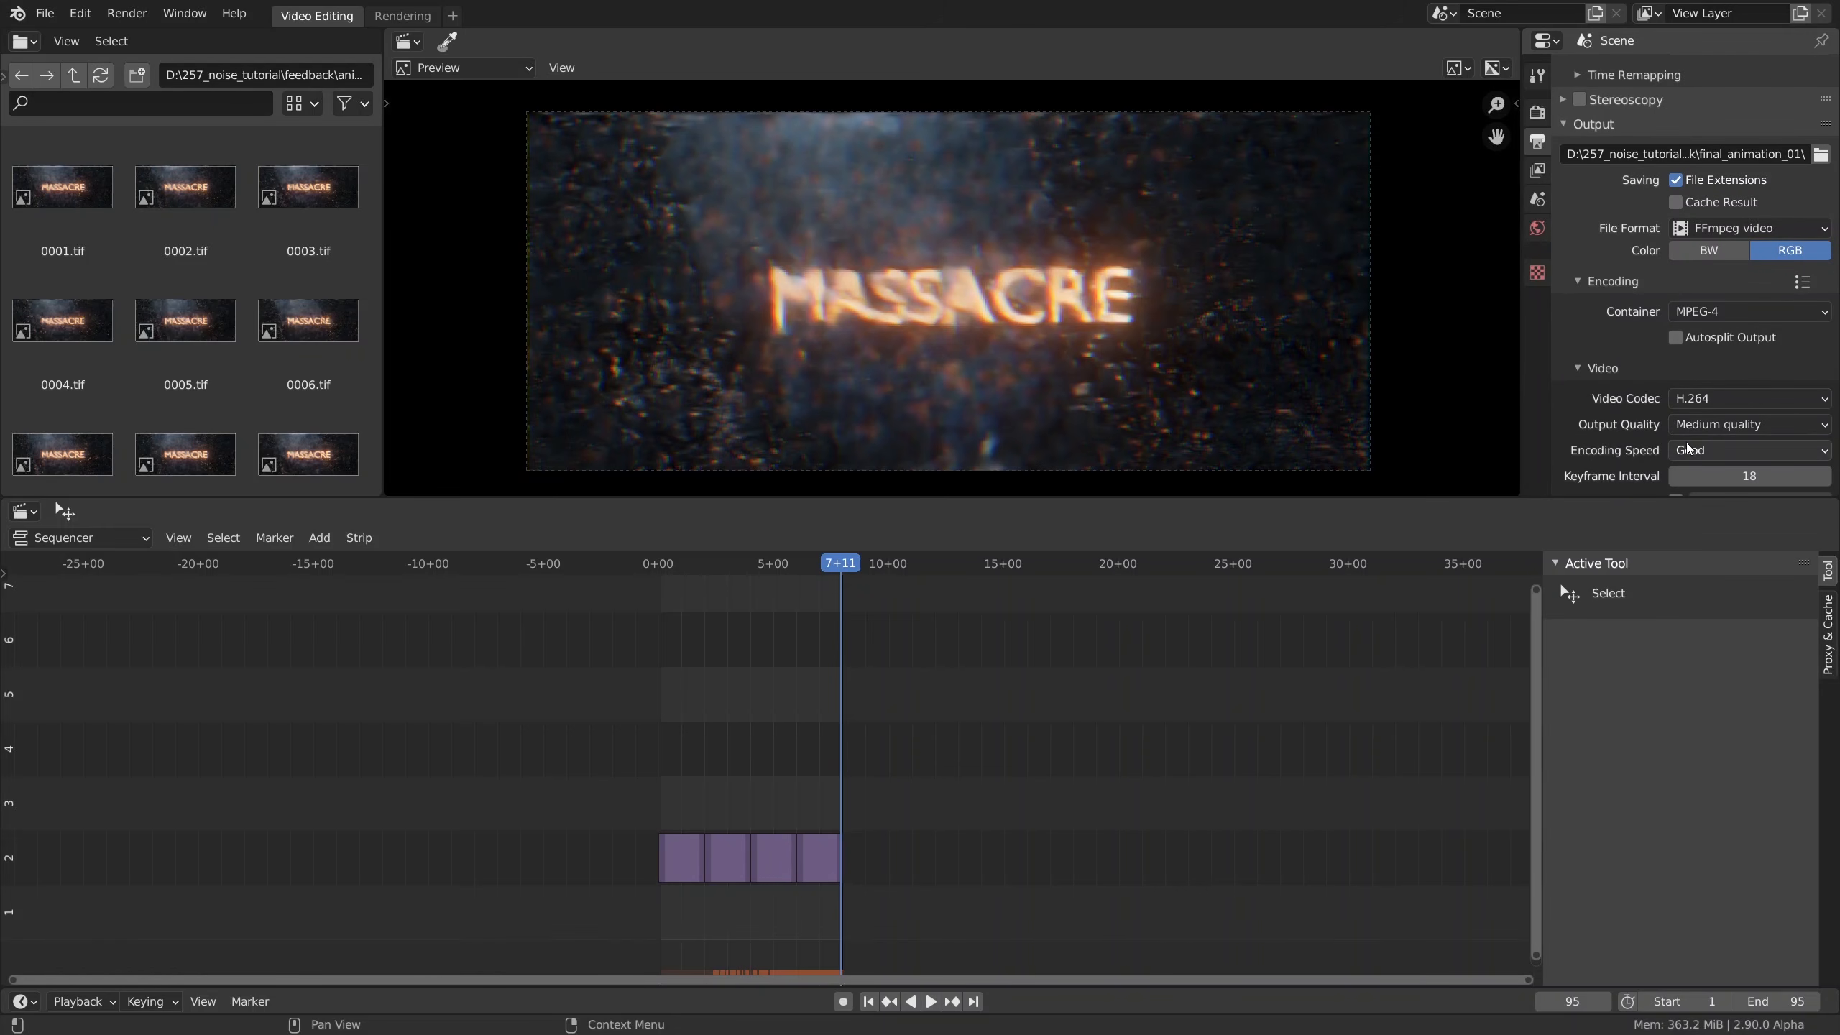
pyautogui.scroll(-2, 1688, 448)
pyautogui.scroll(6, 1679, 356)
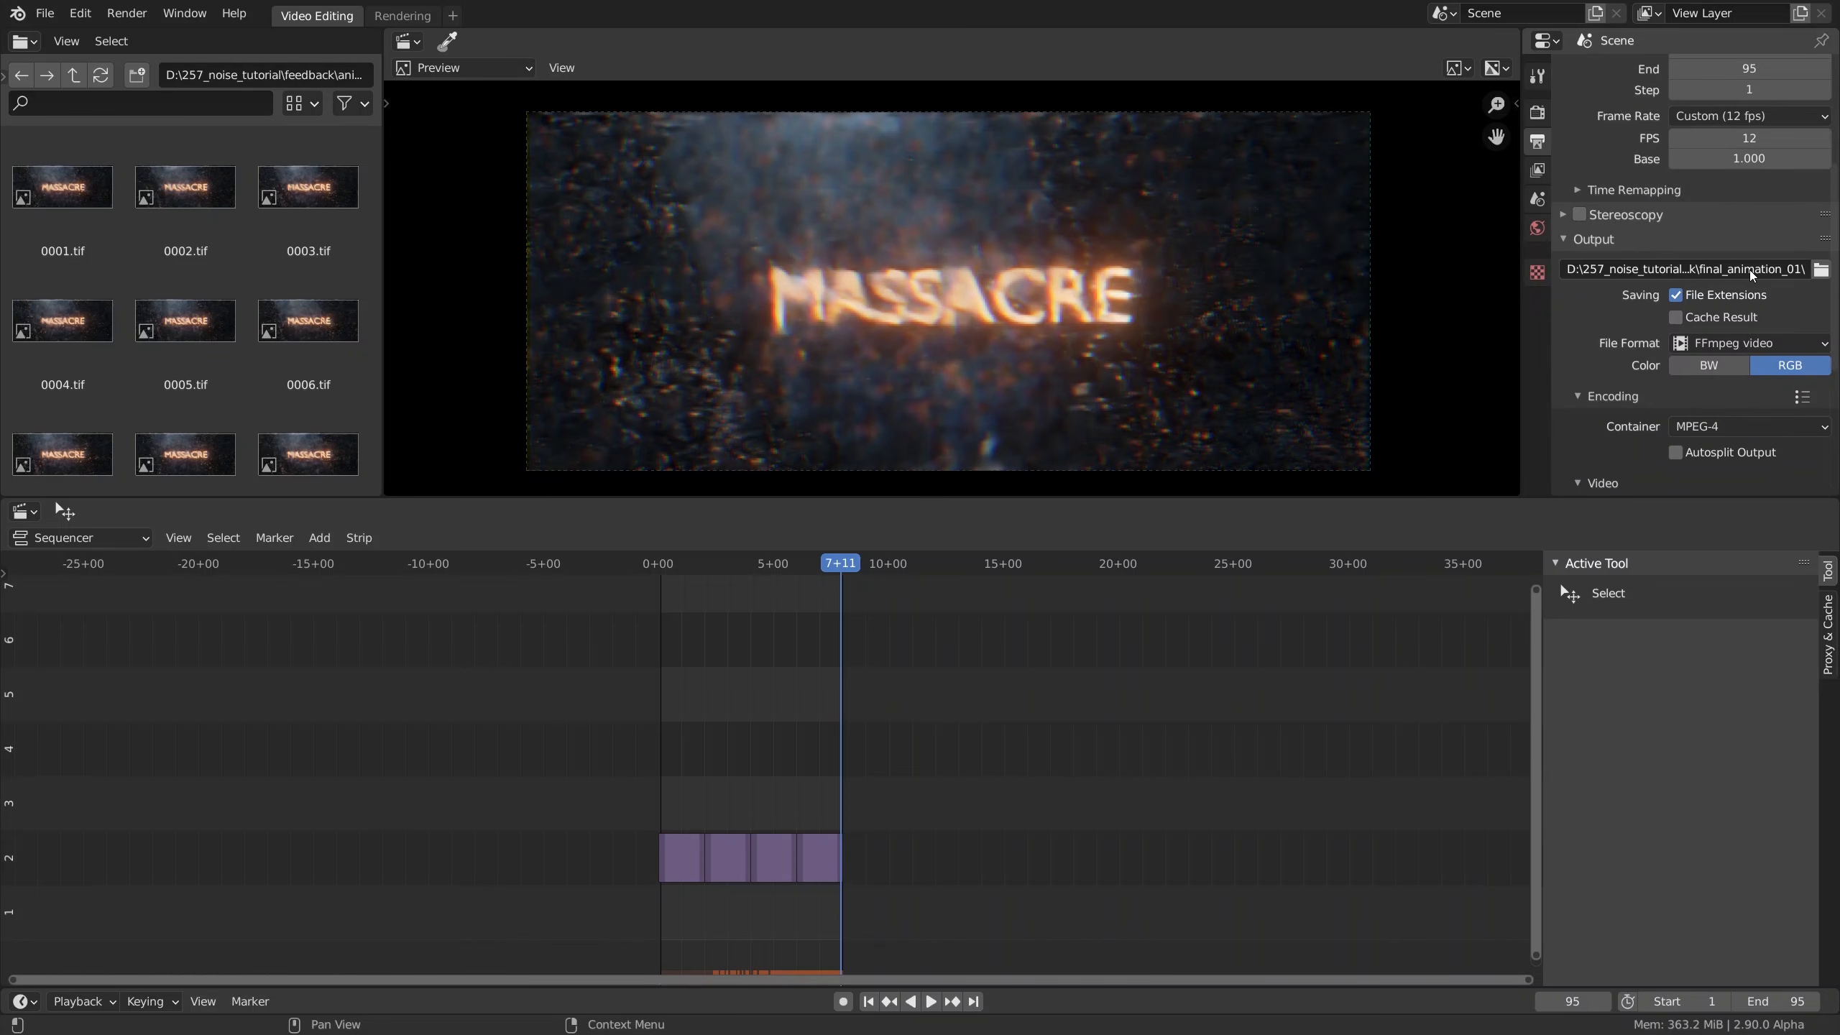
pyautogui.scroll(7, 1746, 275)
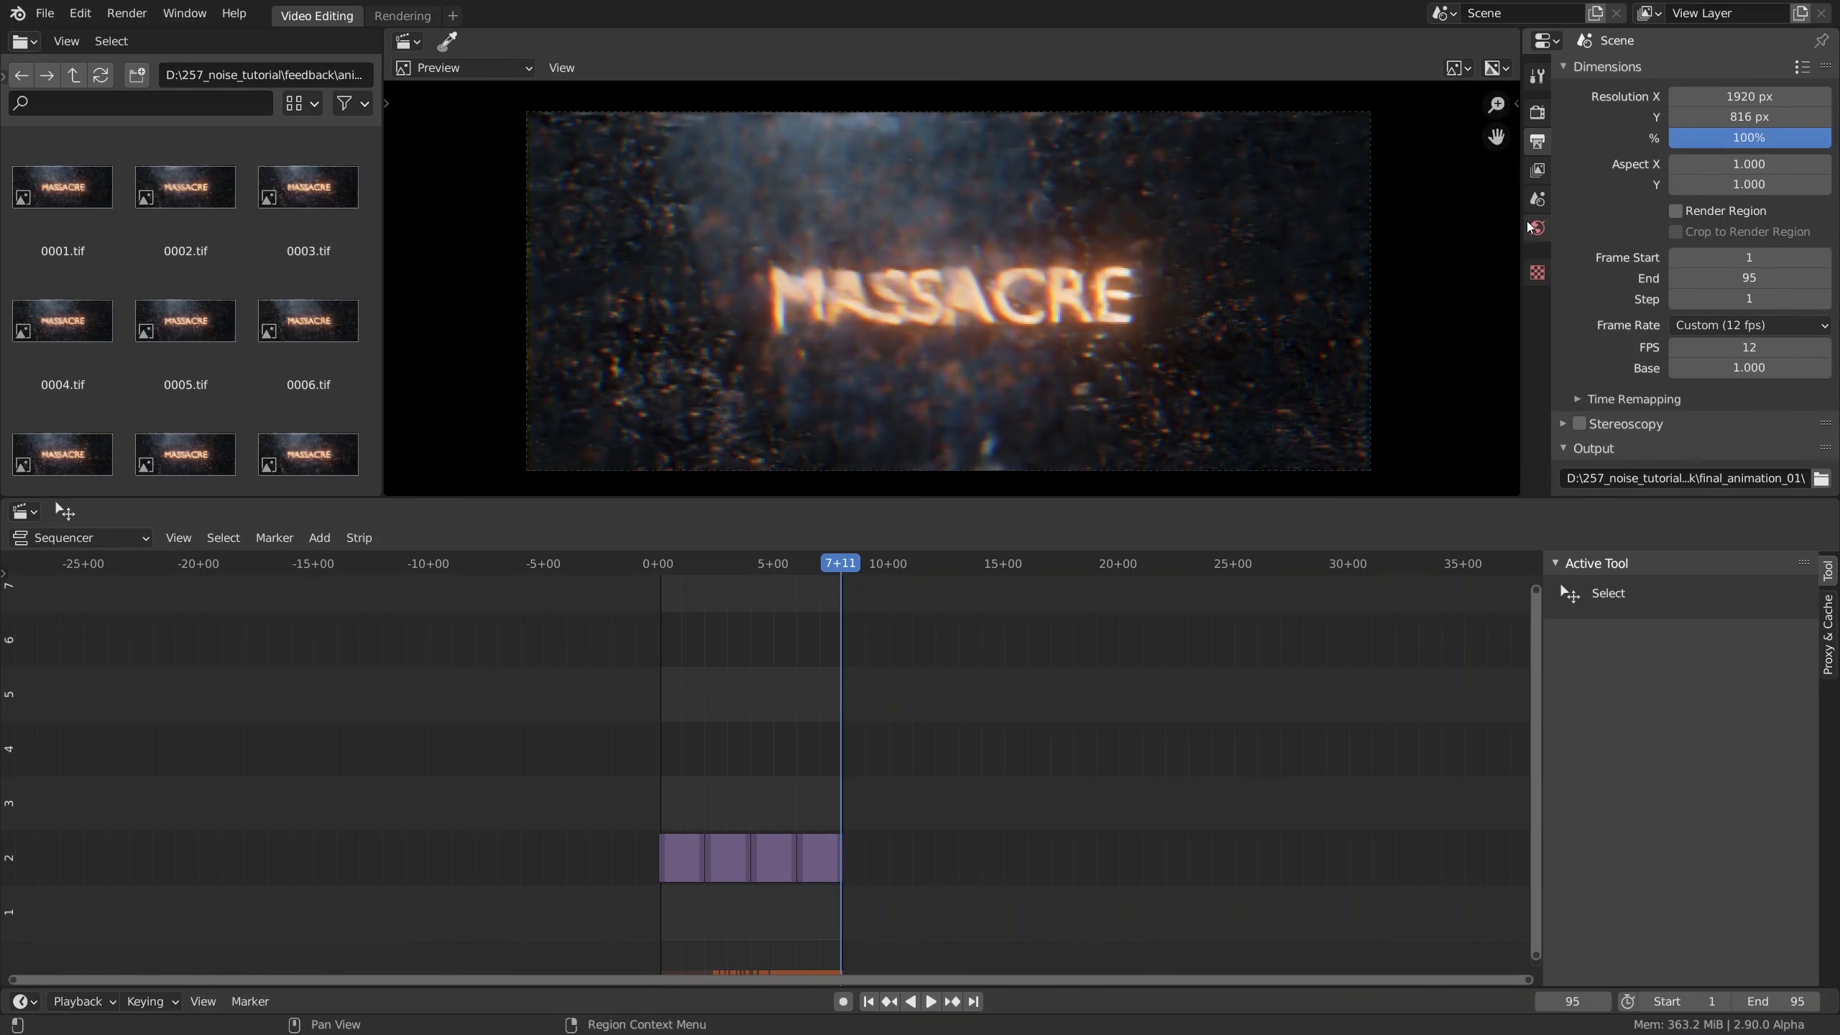
pyautogui.click(127, 14)
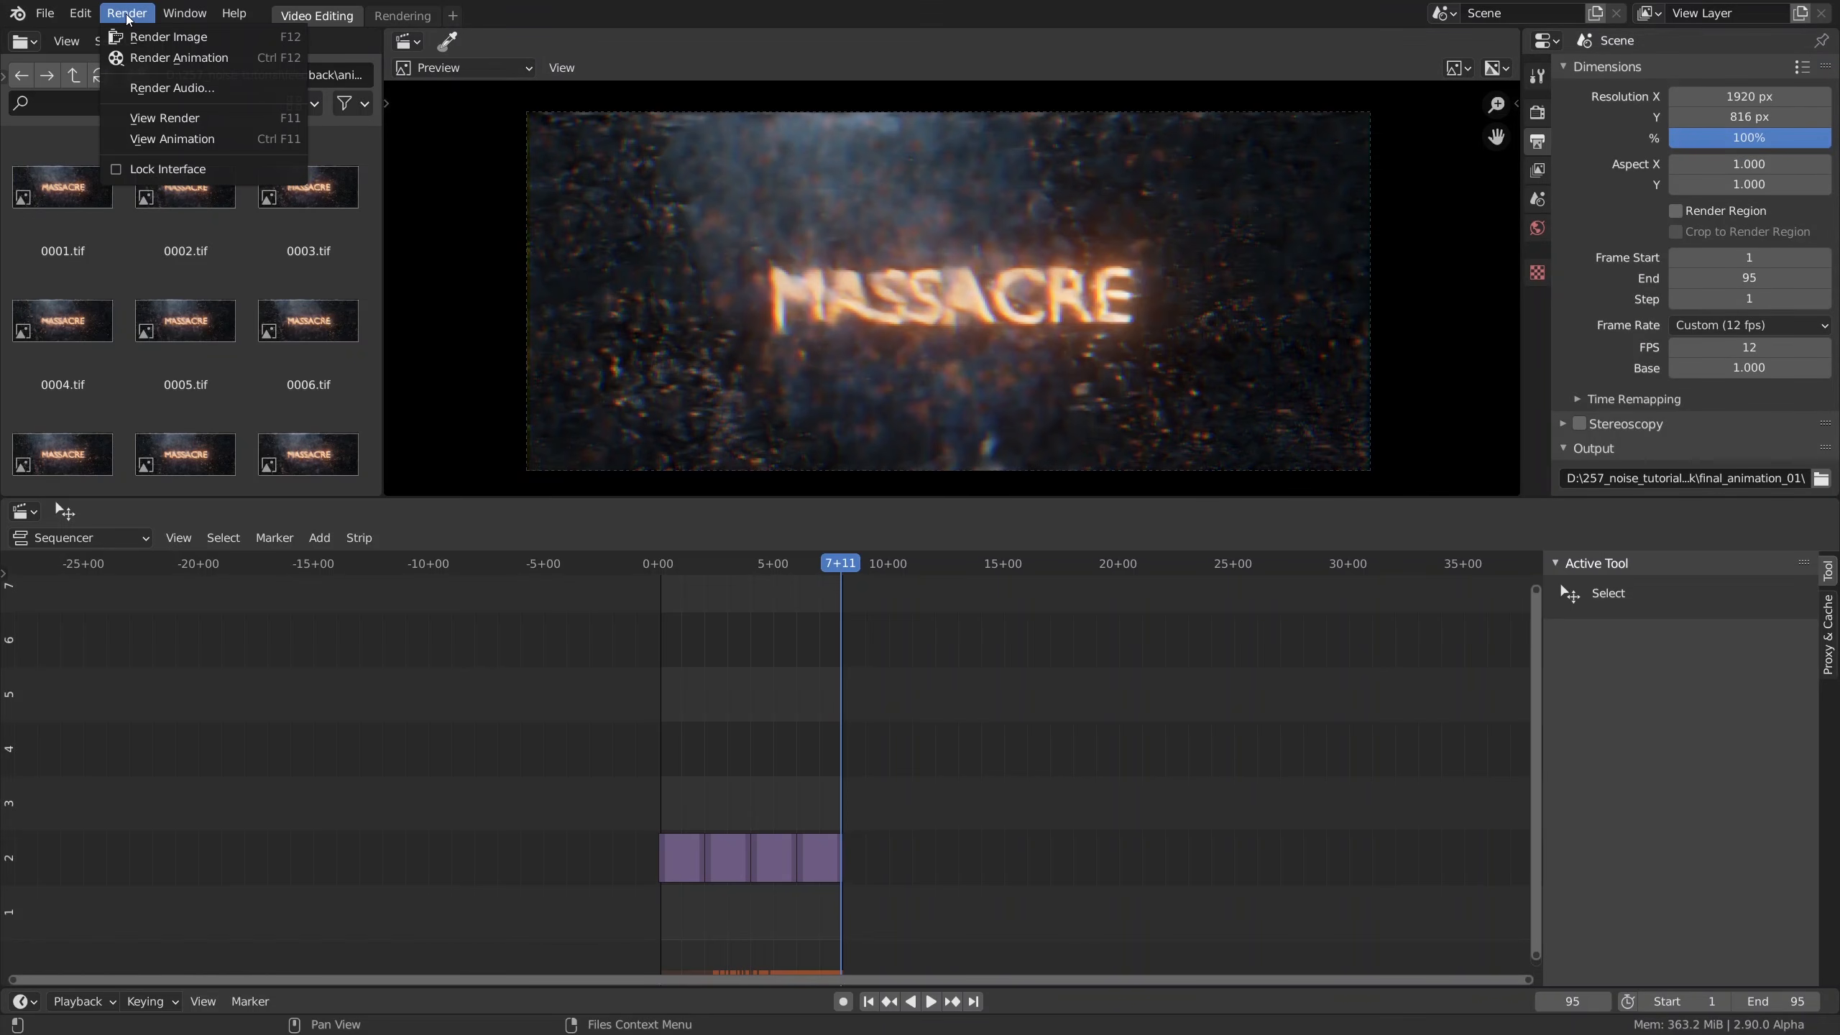
pyautogui.click(138, 58)
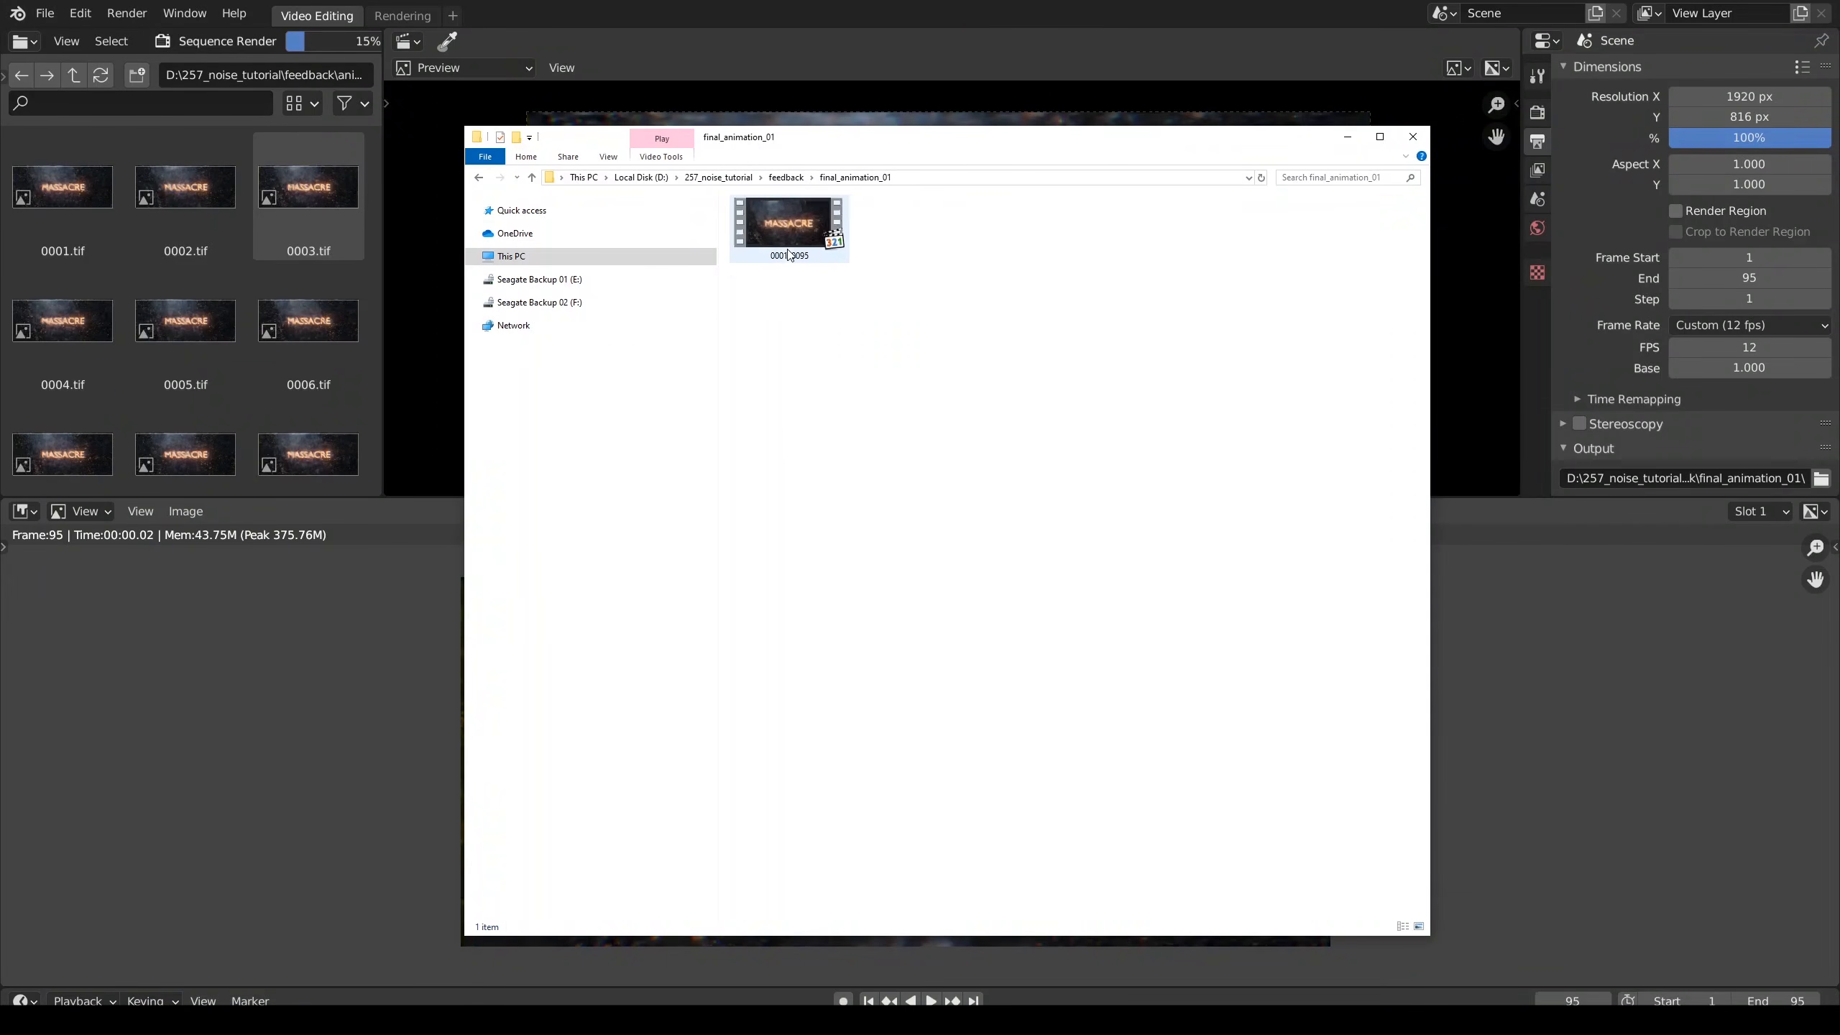
# Step: Play the exported 0001-0095.mp4 from the final_animation_01 folder in full screen to examine the noise
pyautogui.keyDown('ctrl'); pyautogui.scroll(2, 790, 254); pyautogui.keyUp('ctrl')
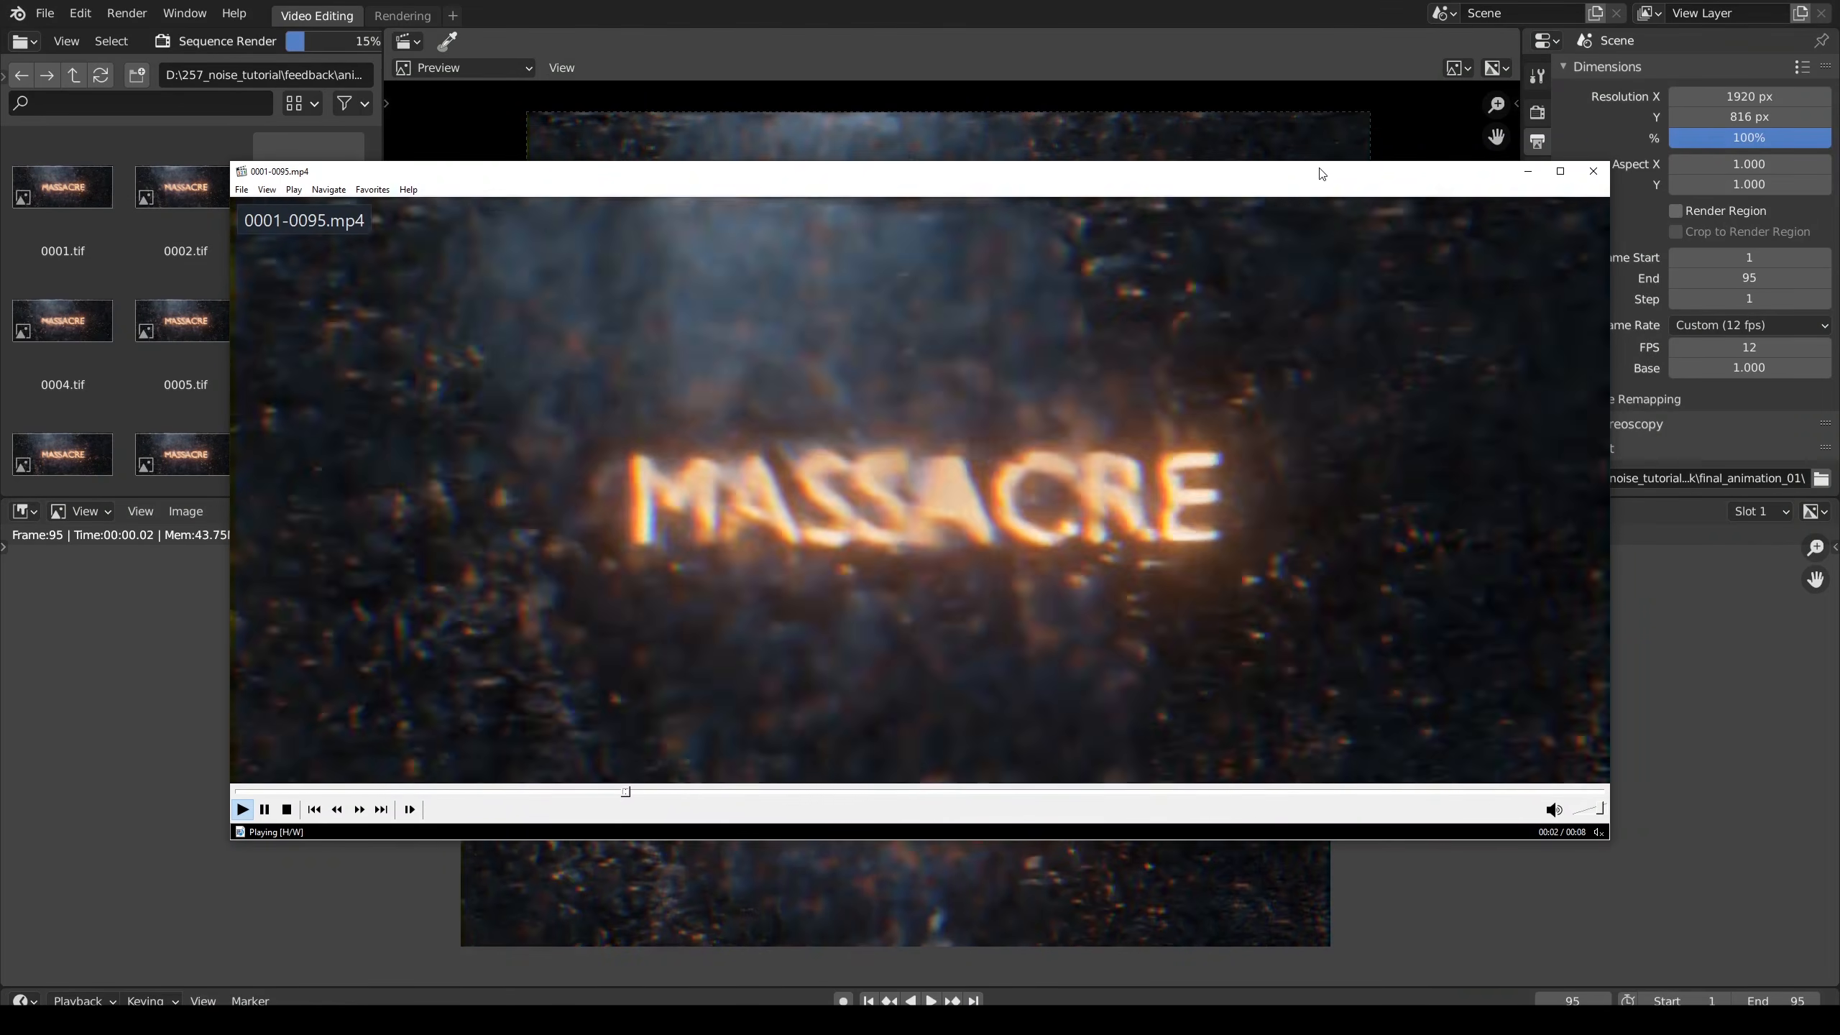
pyautogui.doubleClick(1110, 463)
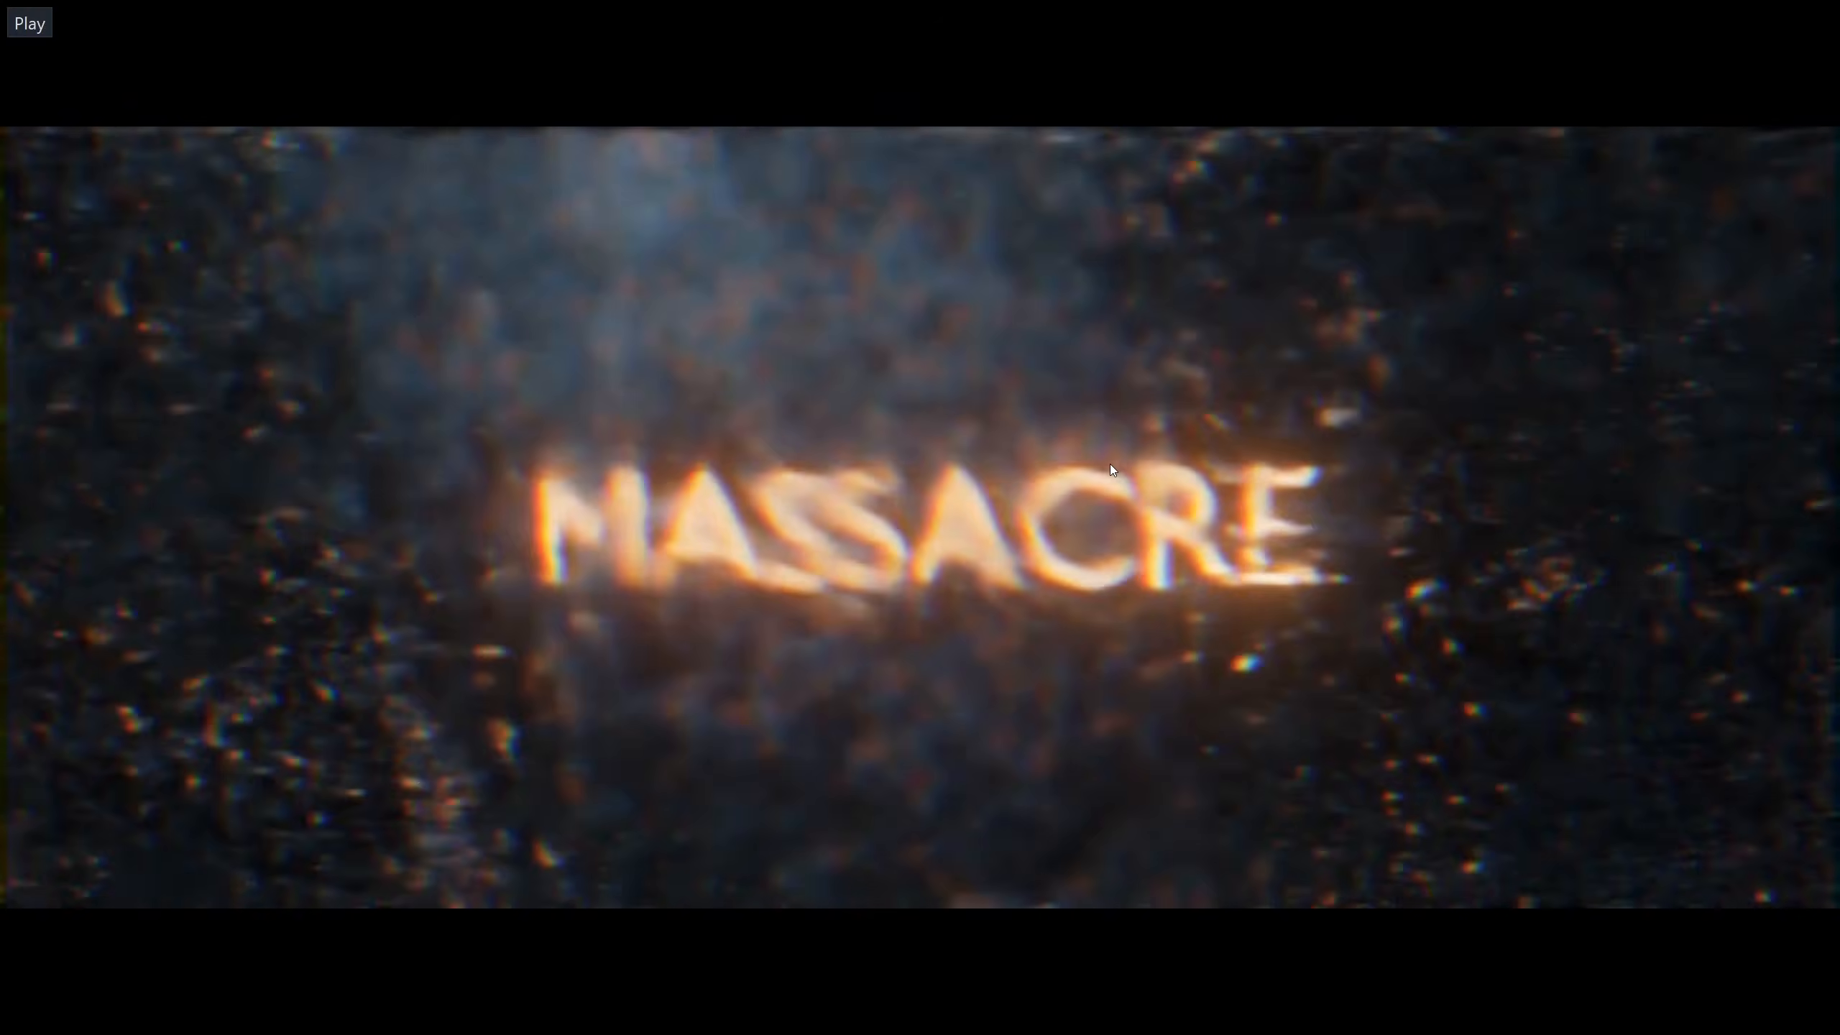